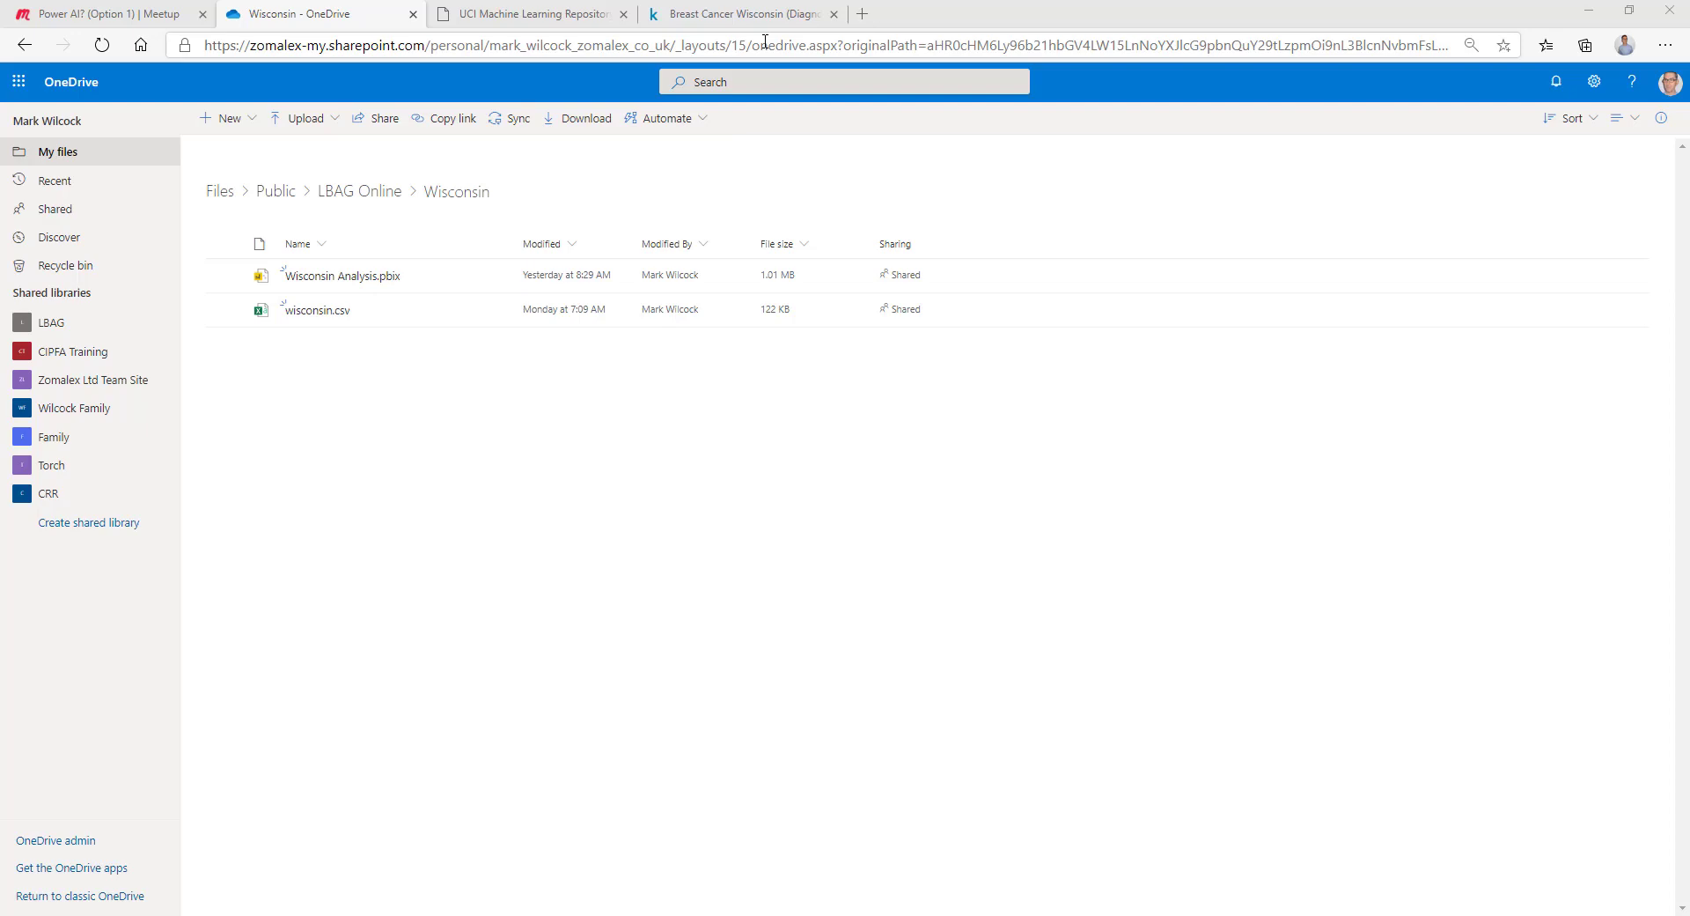
Step: Look over the UCI Breast Cancer Wisconsin (Diagnostic) page, then its Kaggle copy
{"action": "left_click", "coordinate": [560, 16]}
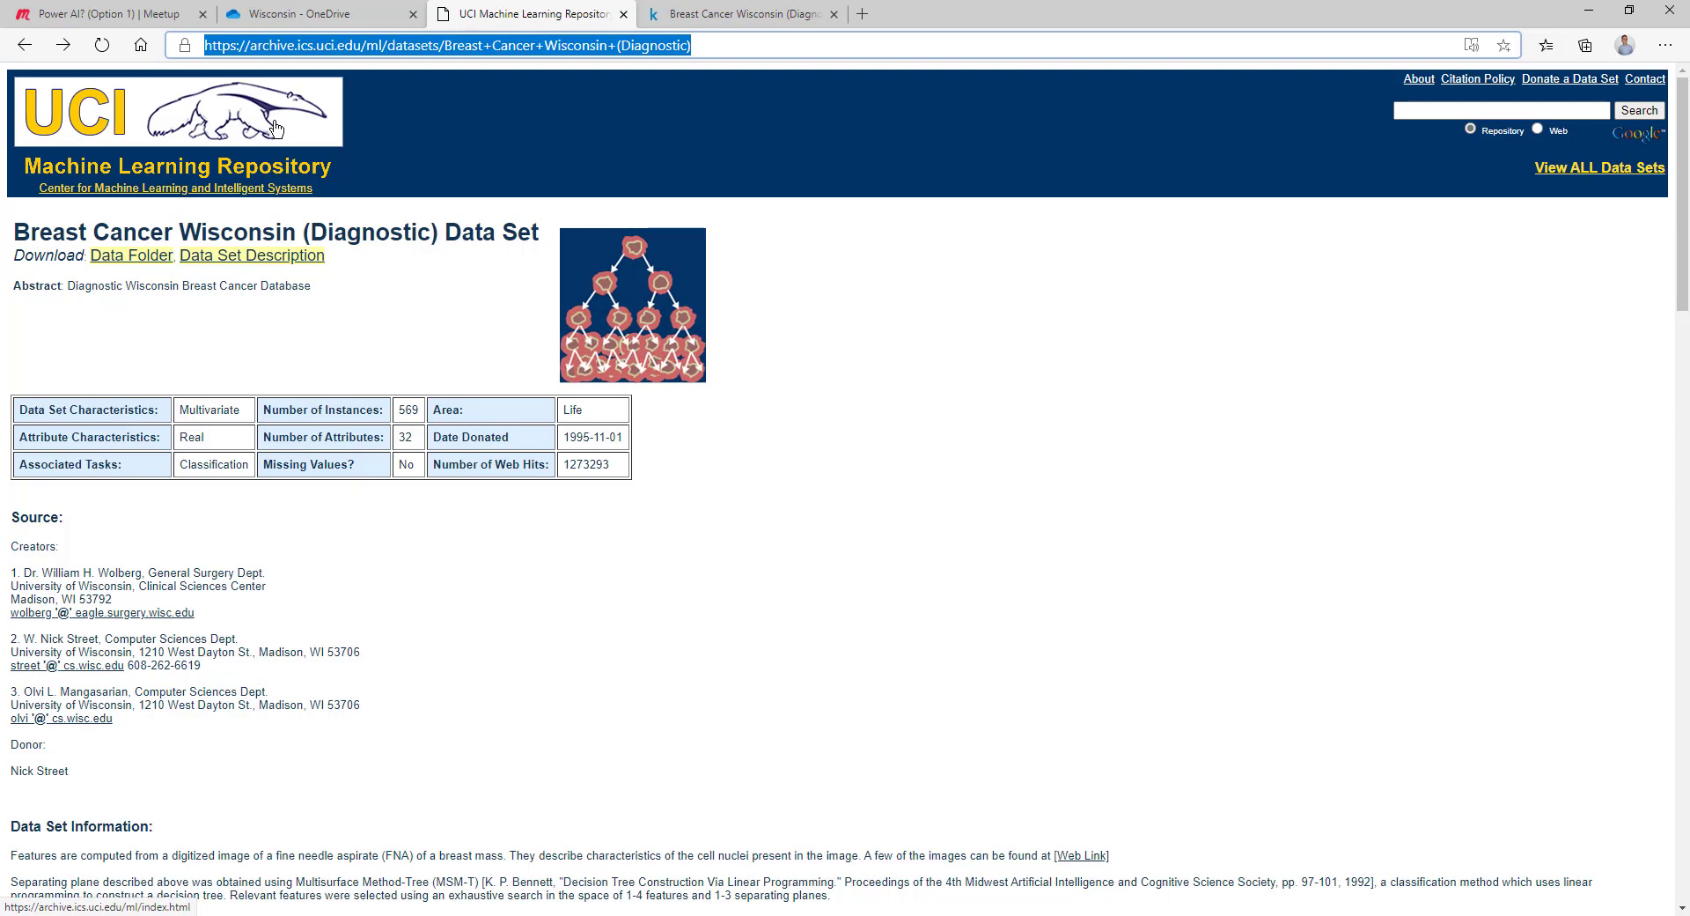
{"action": "left_click", "coordinate": [773, 17]}
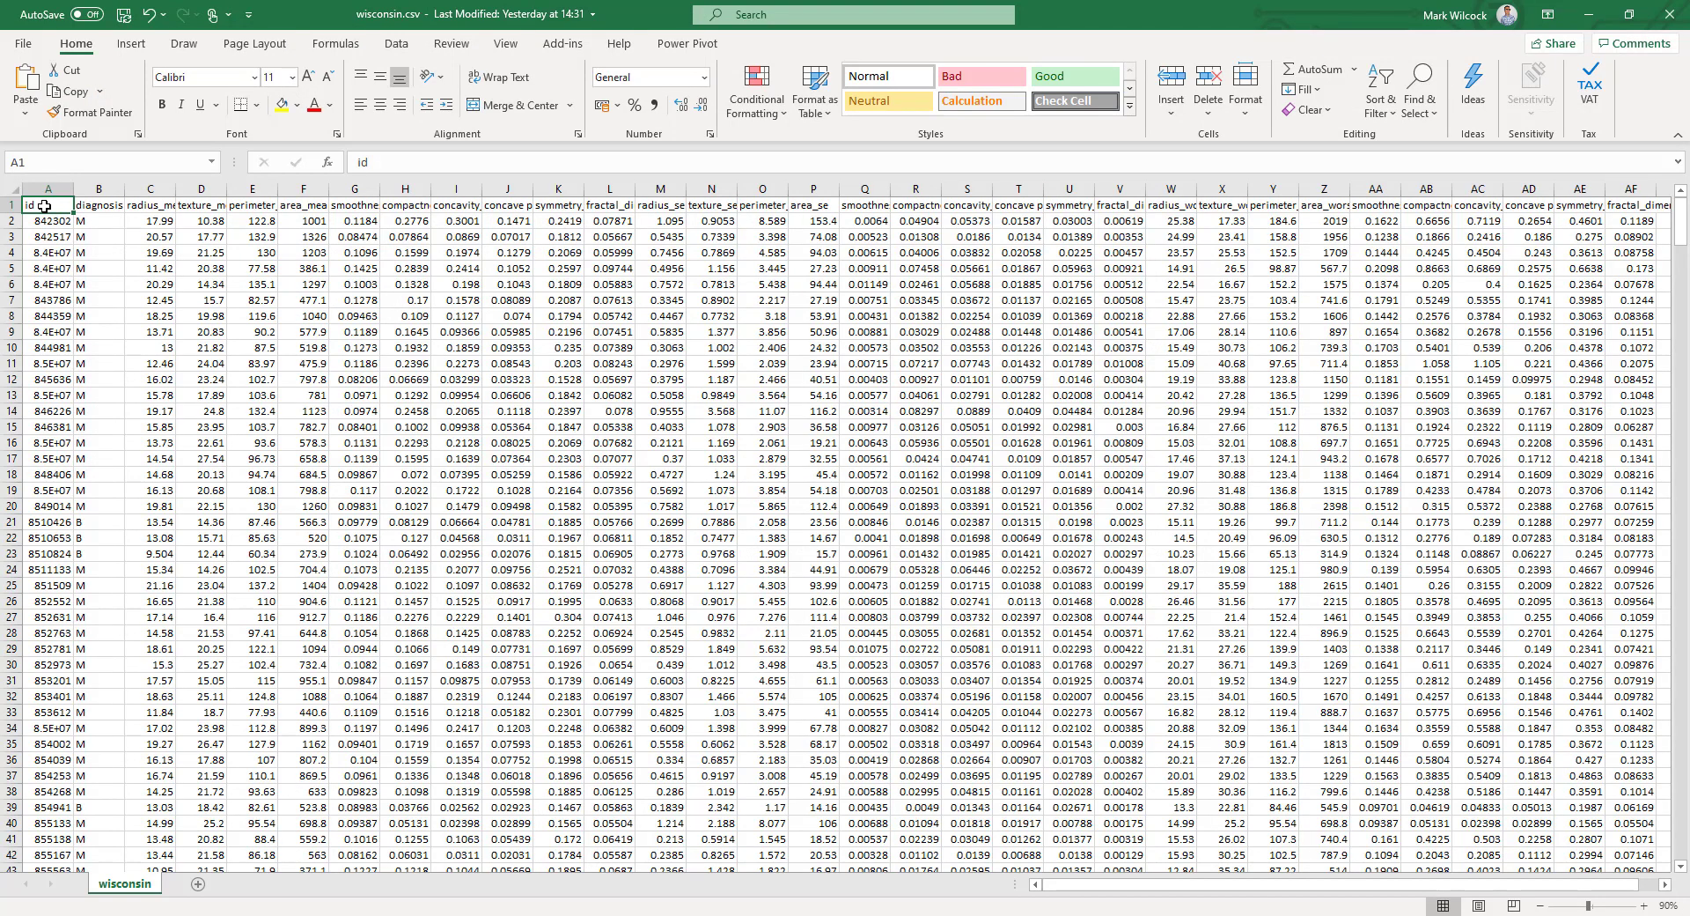
{"action": "key", "text": "ctrl+Down"}
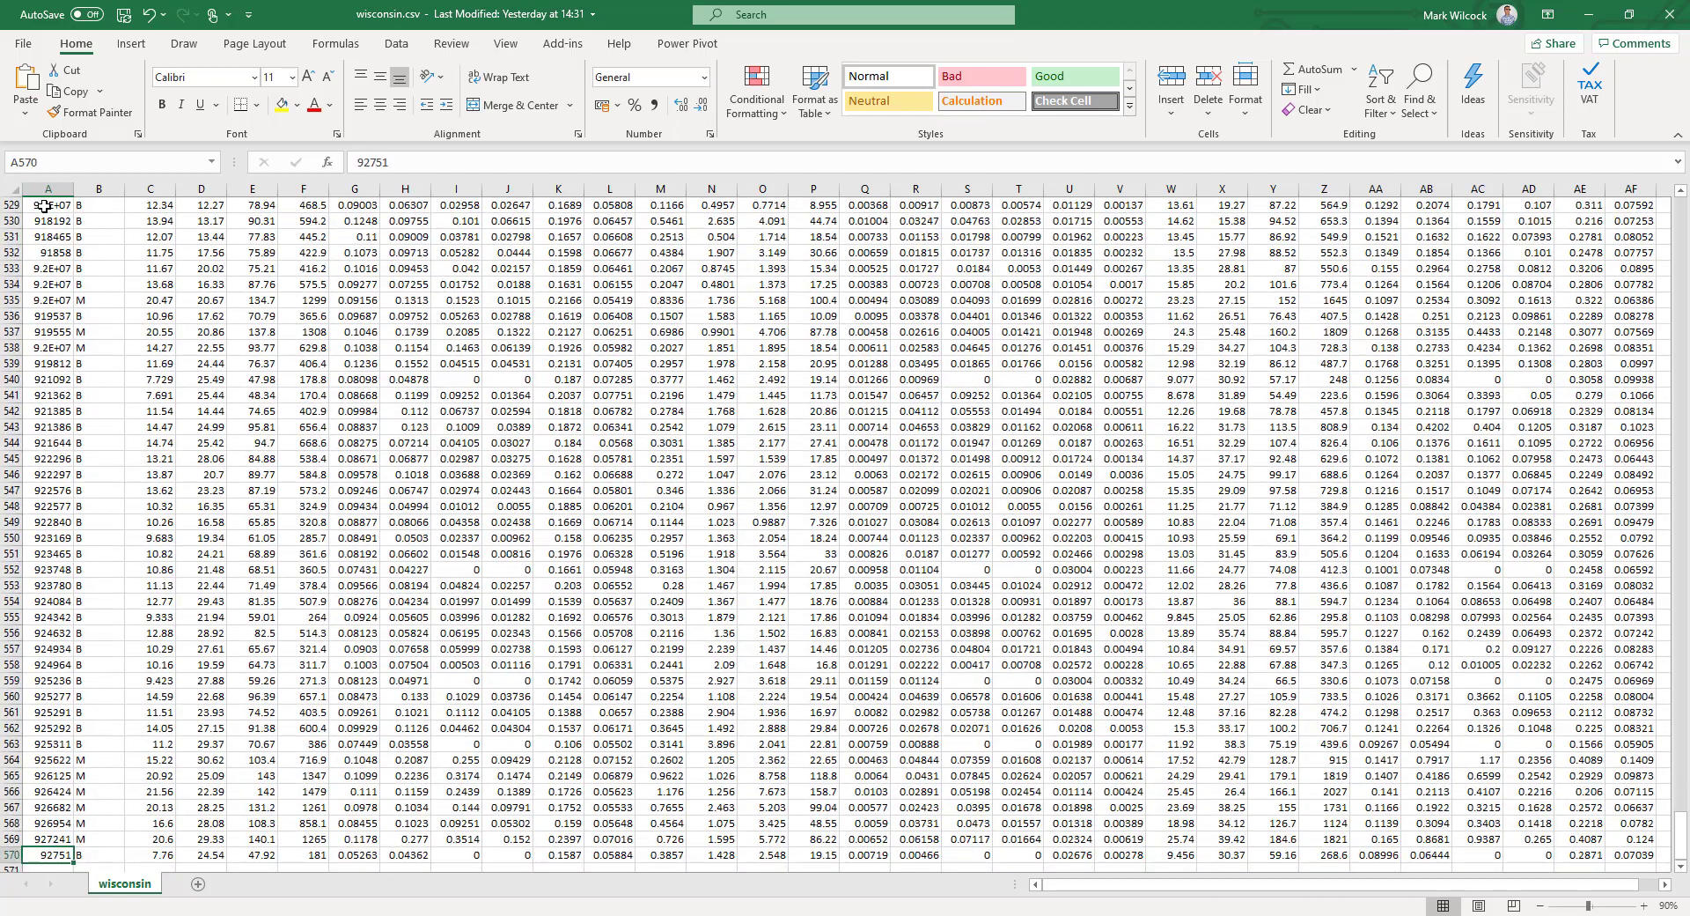
{"action": "key", "text": "ctrl+Up"}
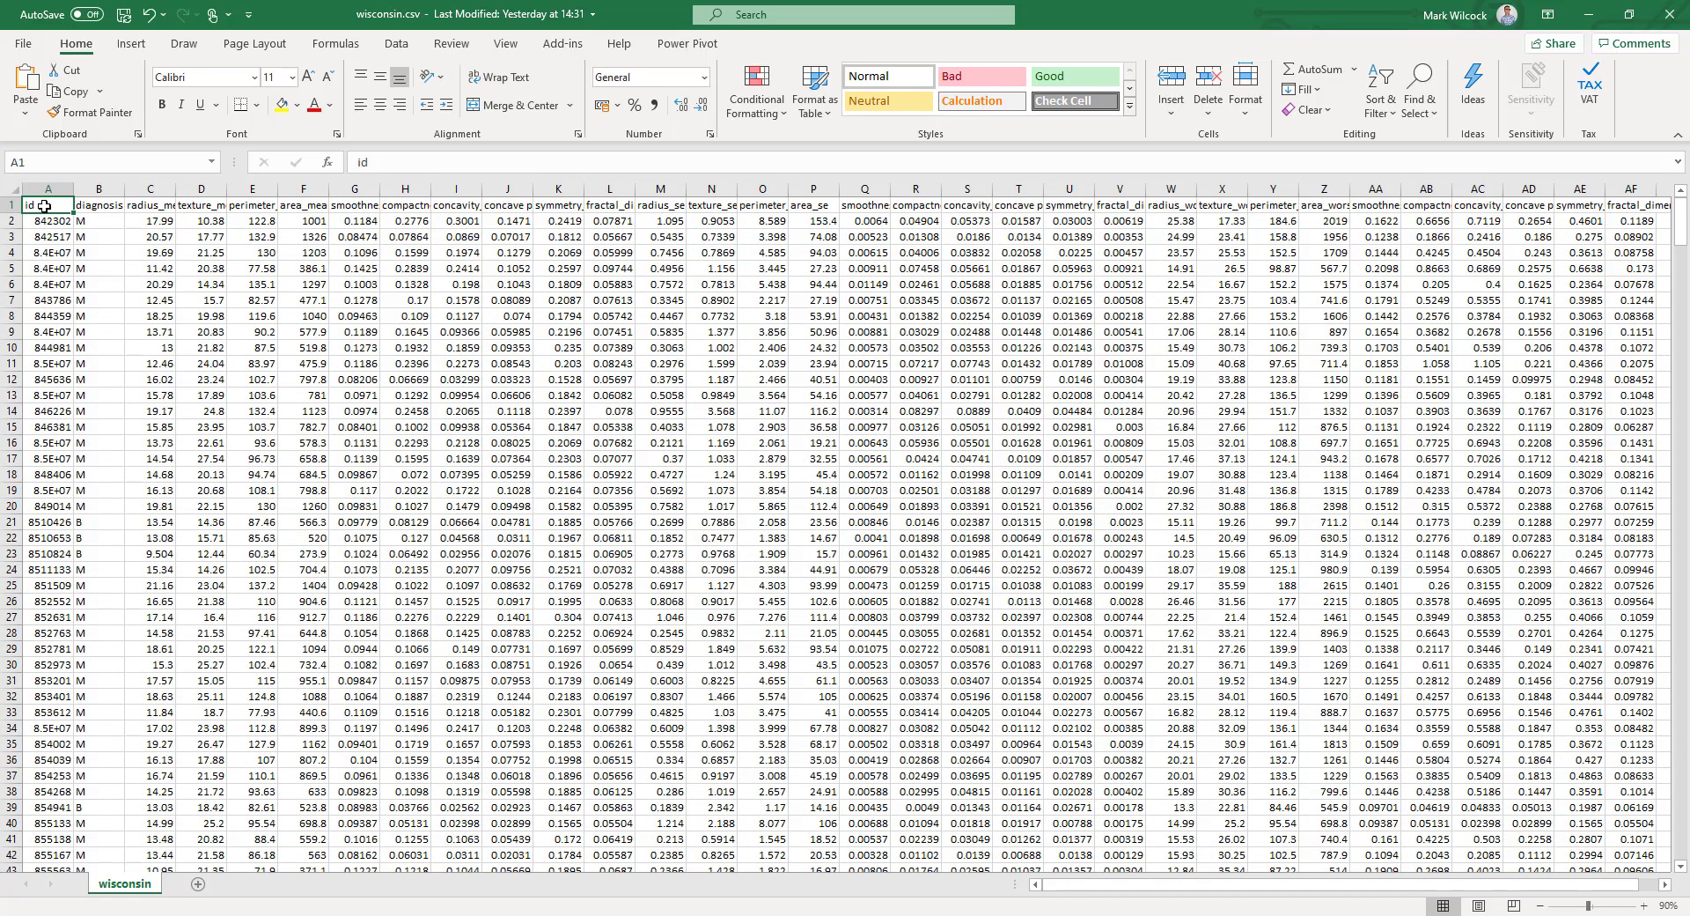
{"action": "left_click", "coordinate": [51, 192]}
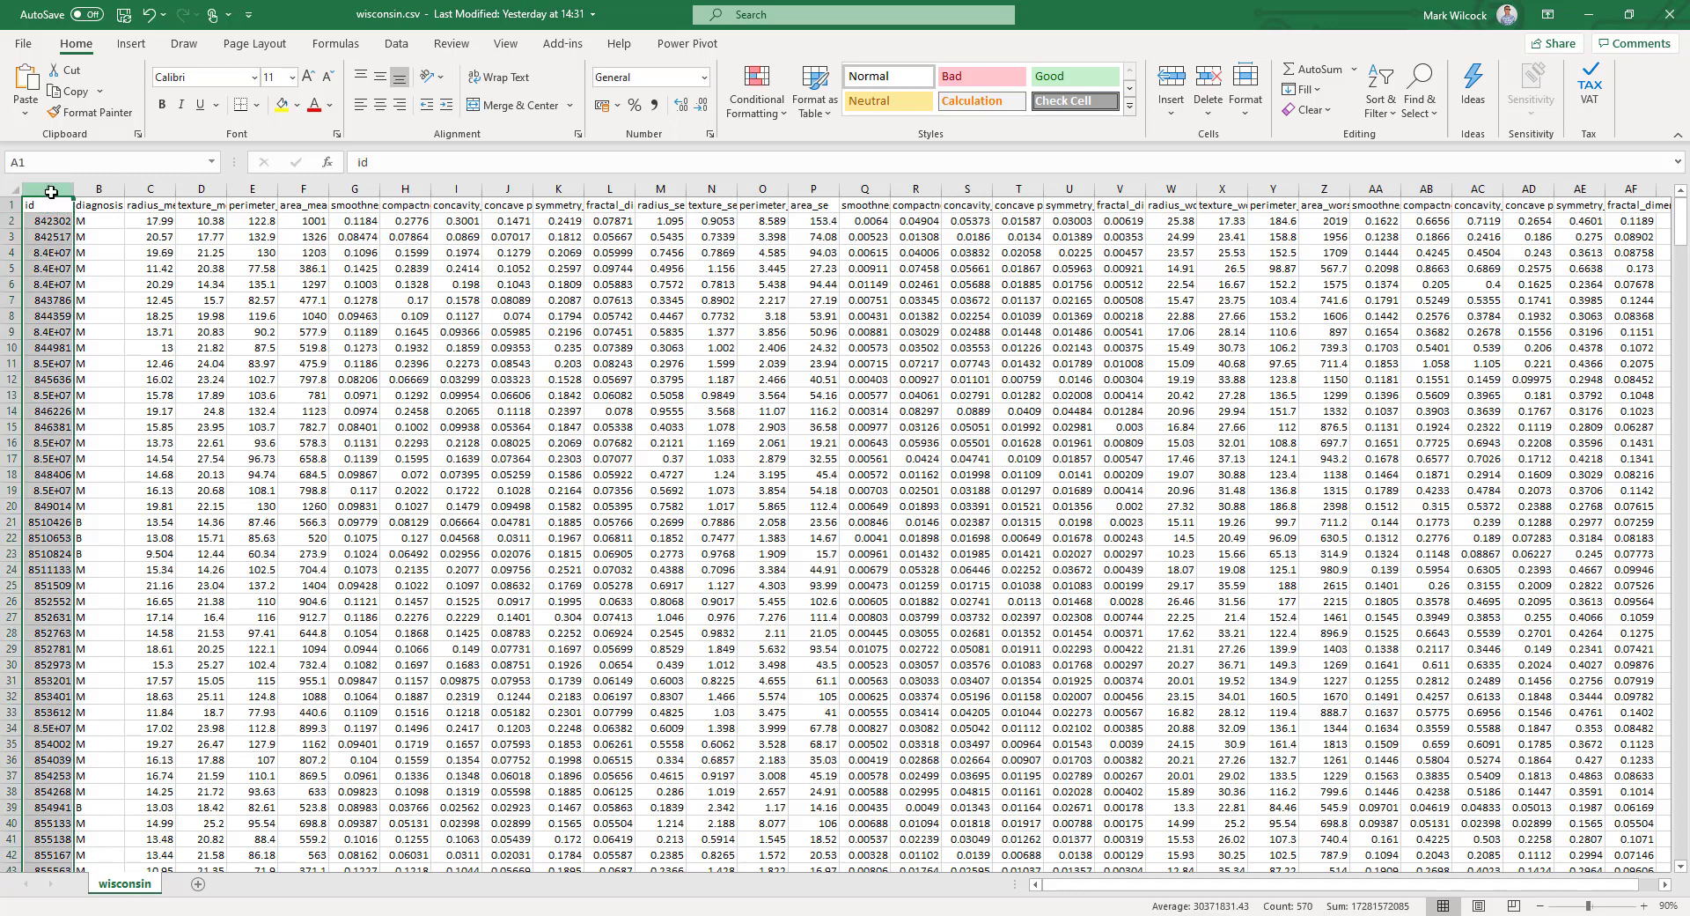
{"action": "left_click", "coordinate": [107, 192]}
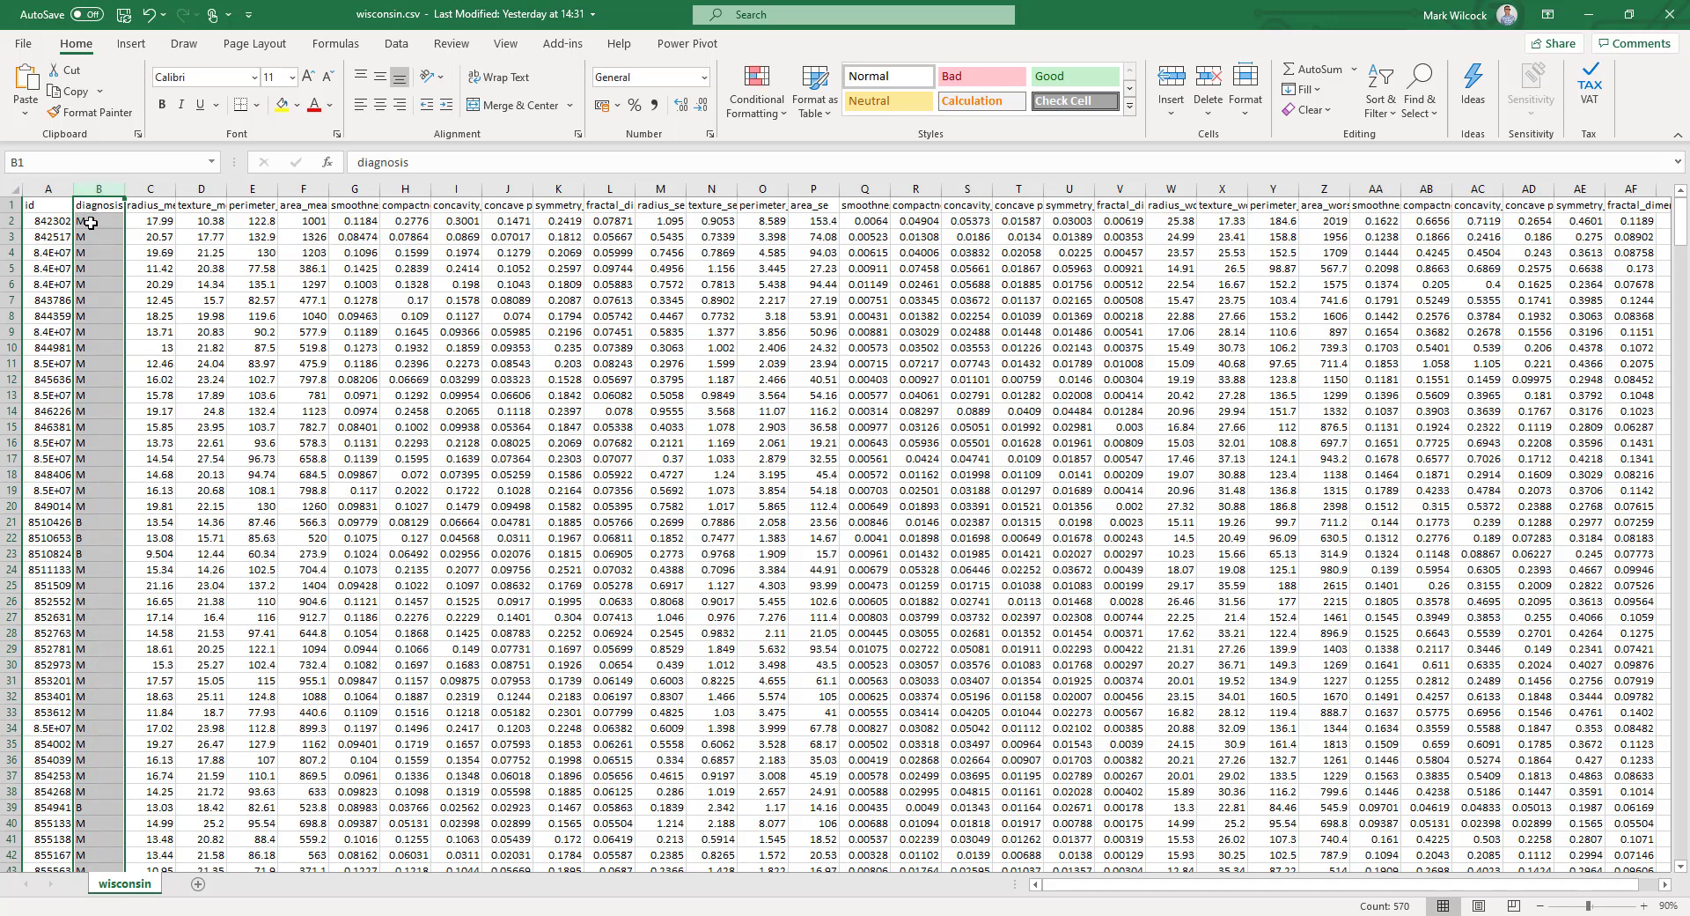
{"action": "left_click", "coordinate": [90, 222]}
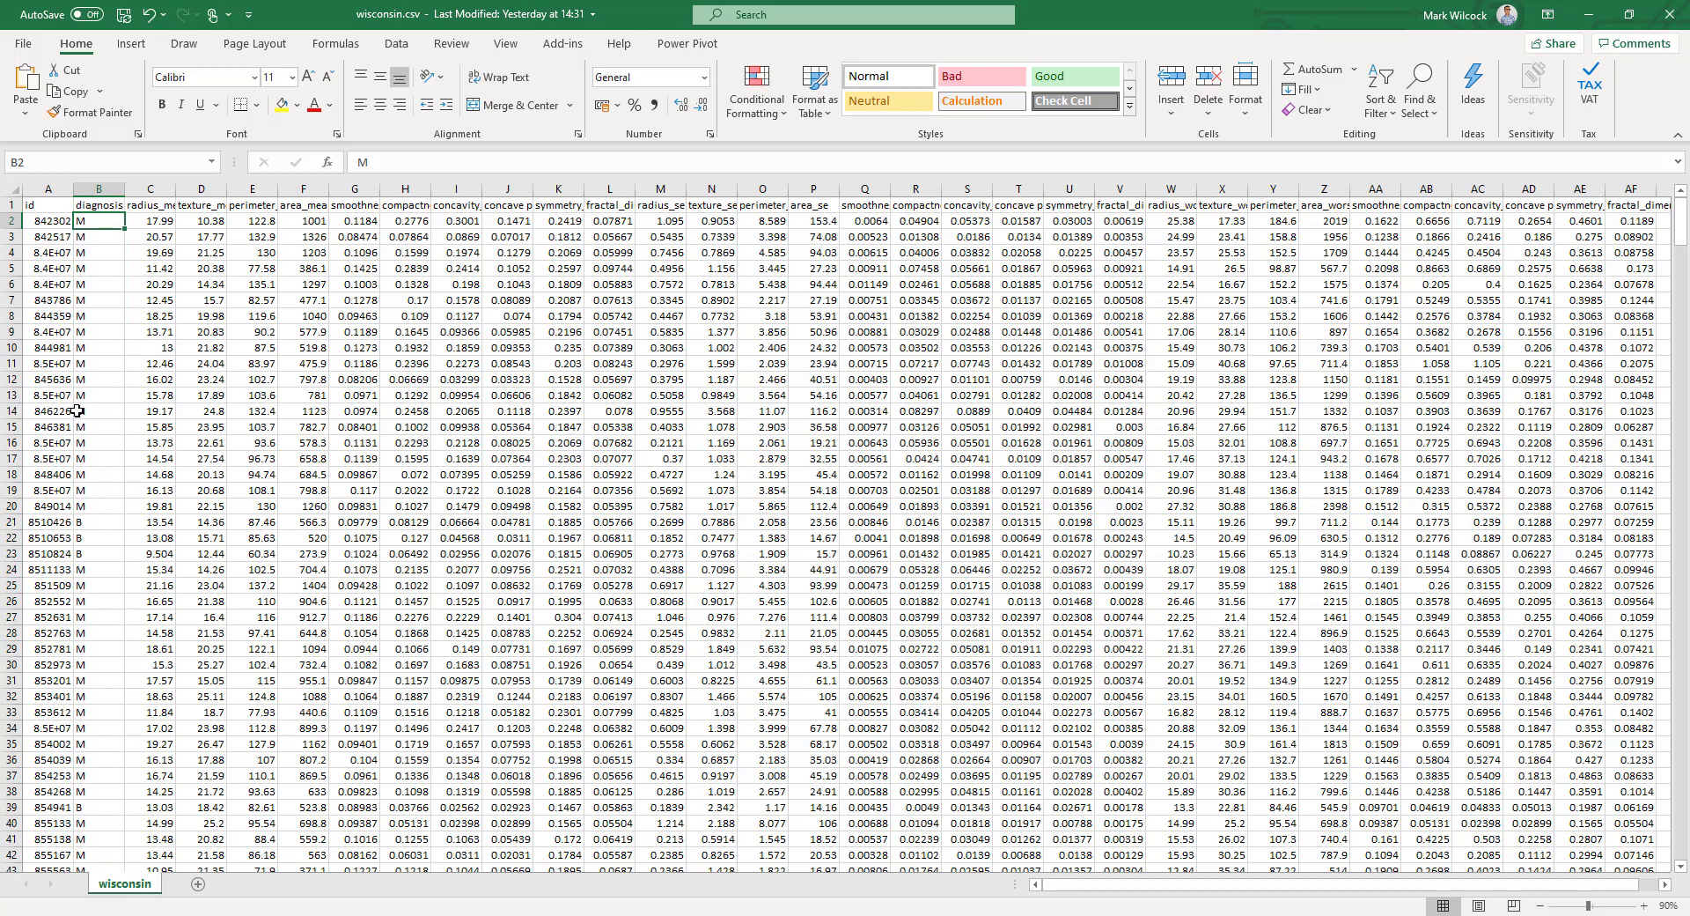
{"action": "left_click", "coordinate": [87, 522]}
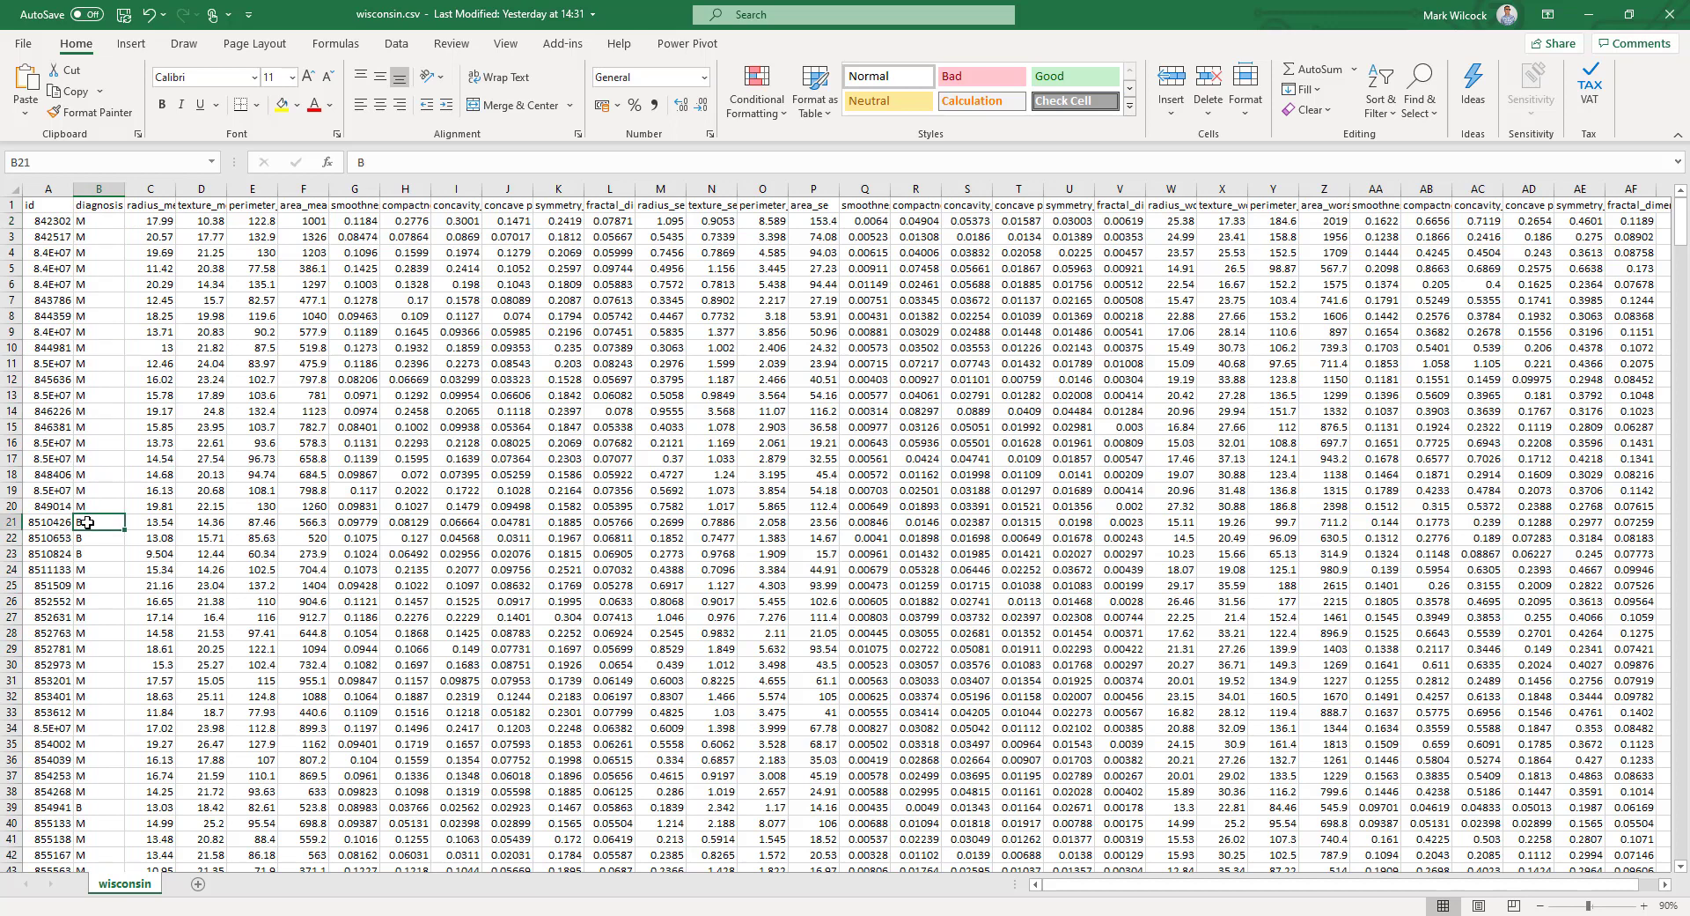
{"action": "left_click", "coordinate": [157, 188]}
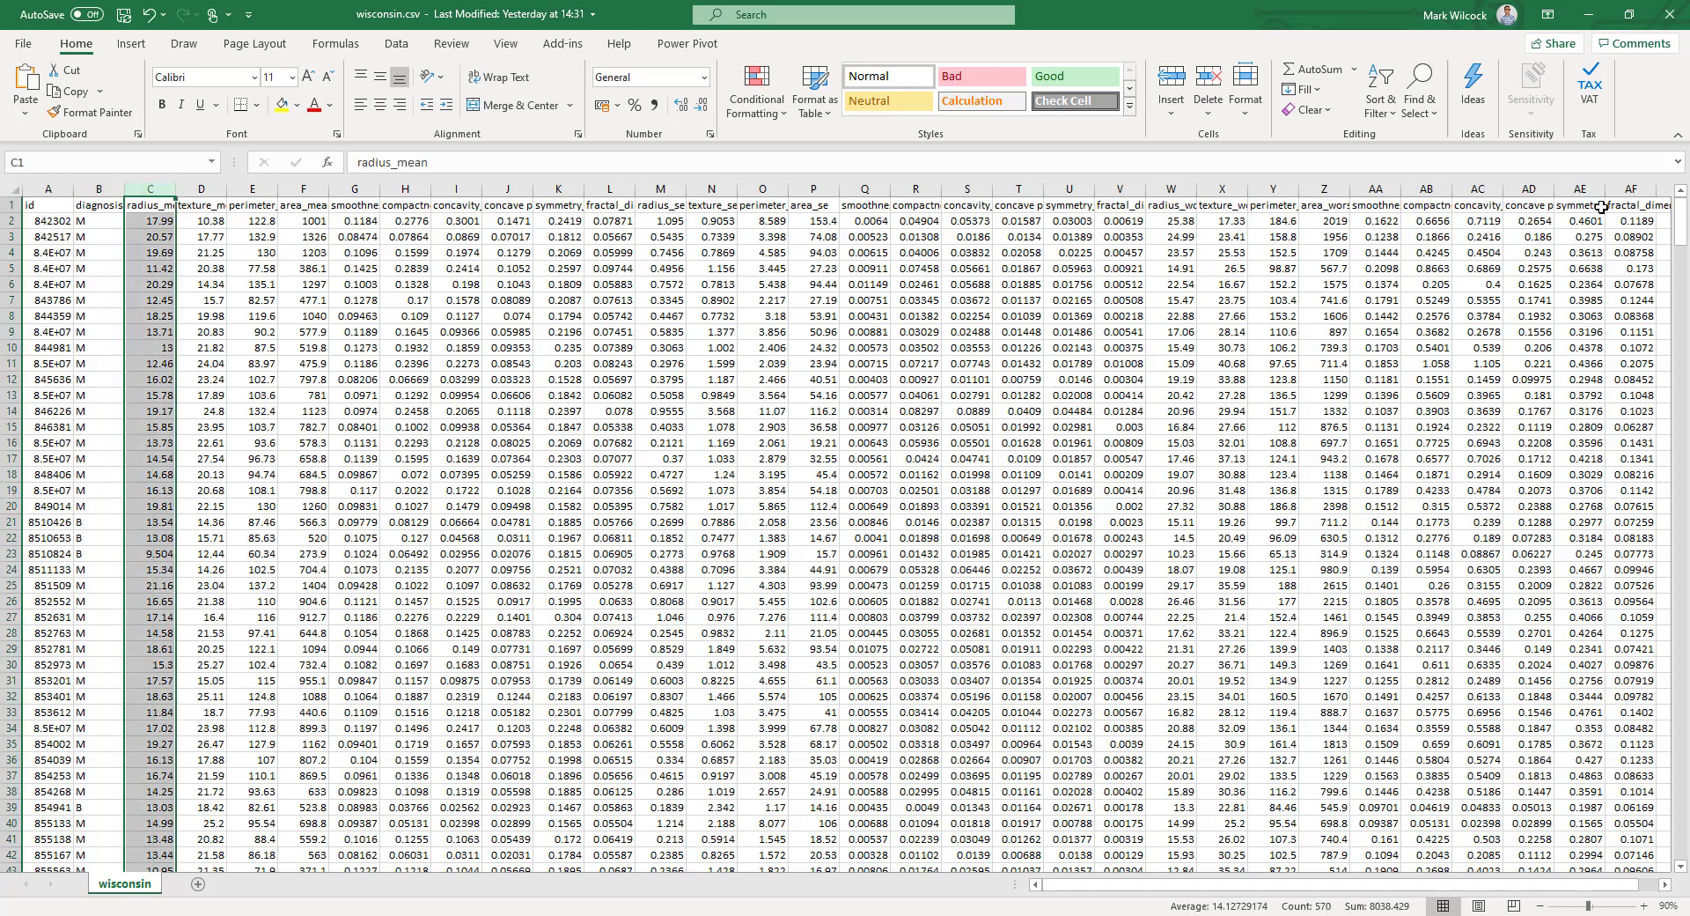
{"action": "left_click", "coordinate": [1622, 191], "text": "shift"}
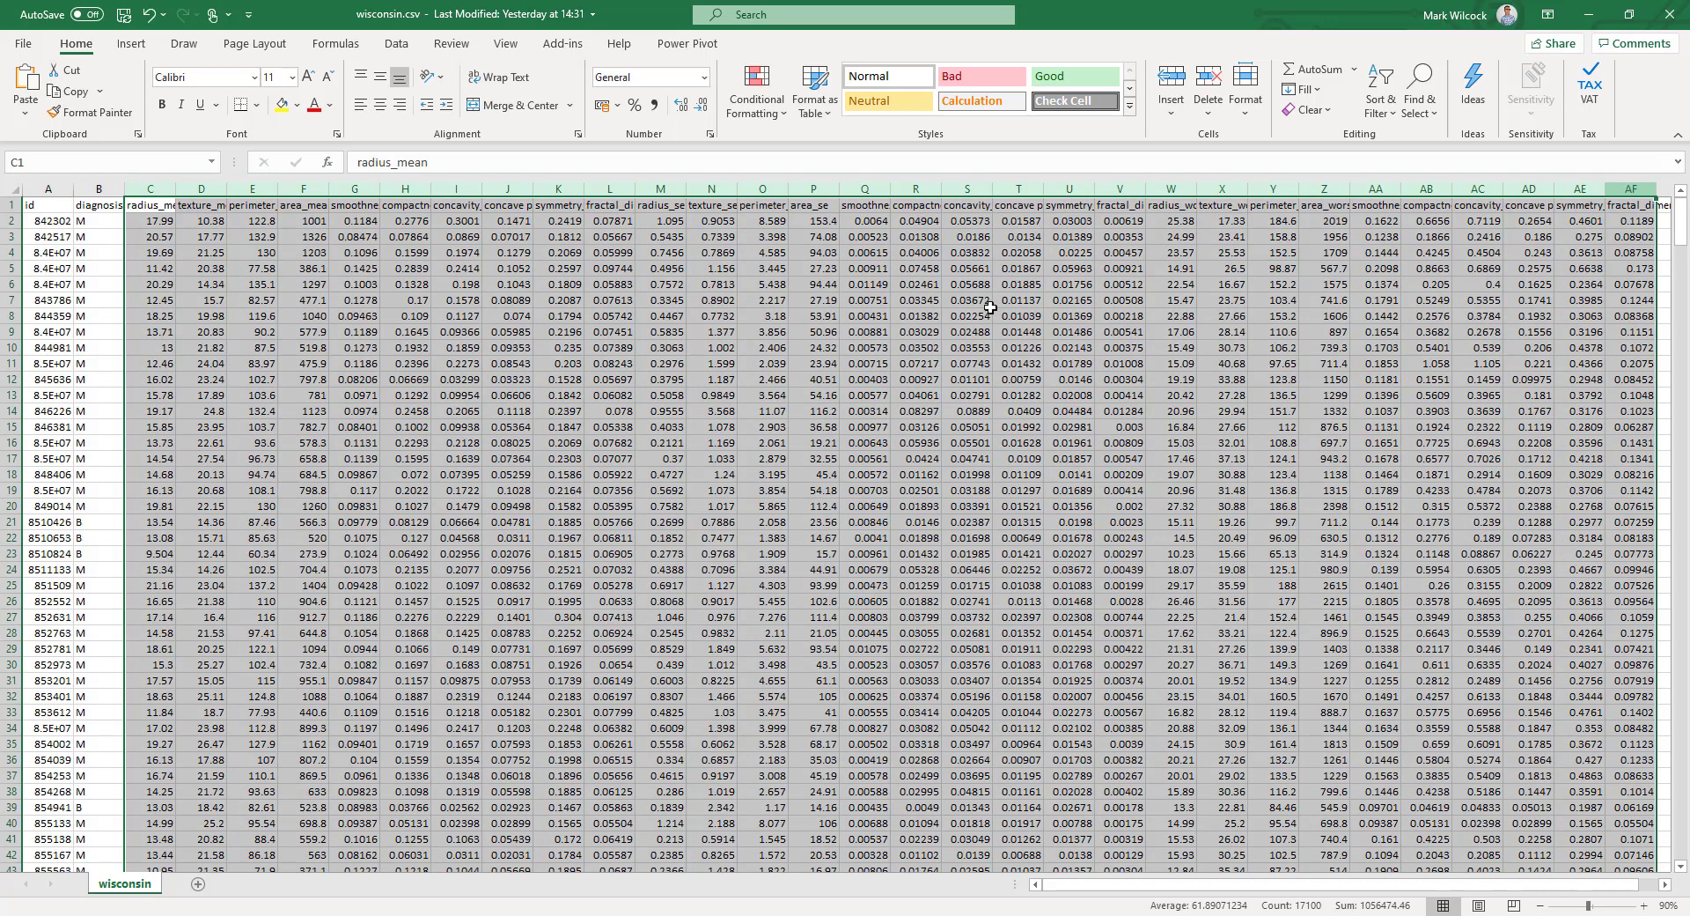
{"action": "left_click", "coordinate": [150, 205]}
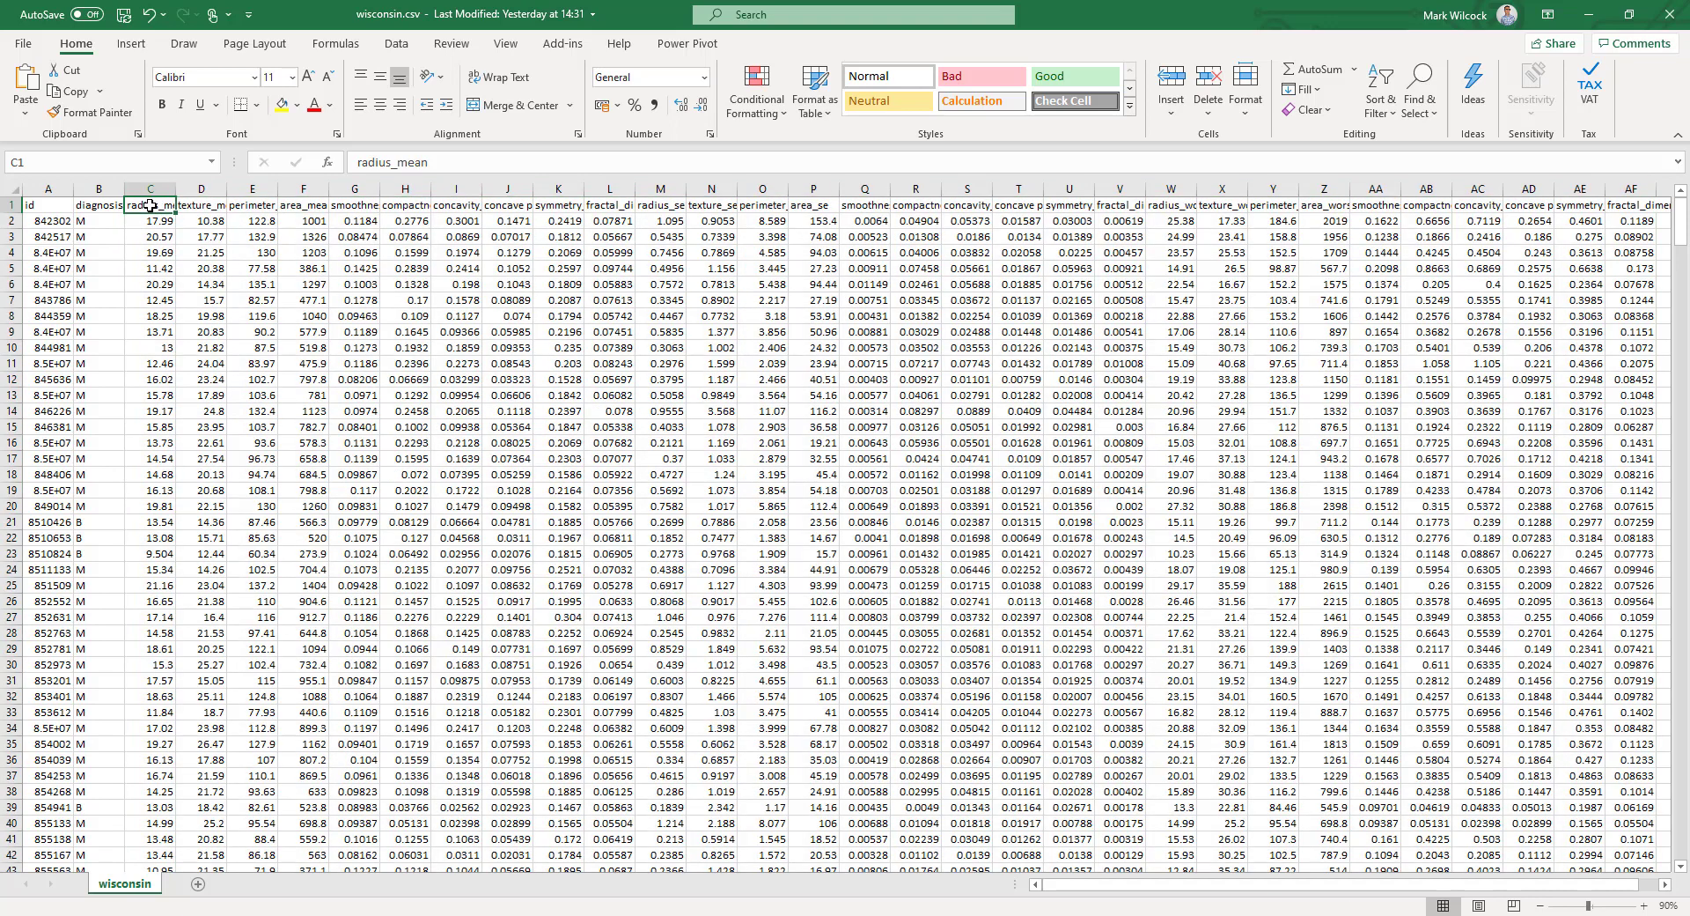
{"action": "key", "text": "Right"}
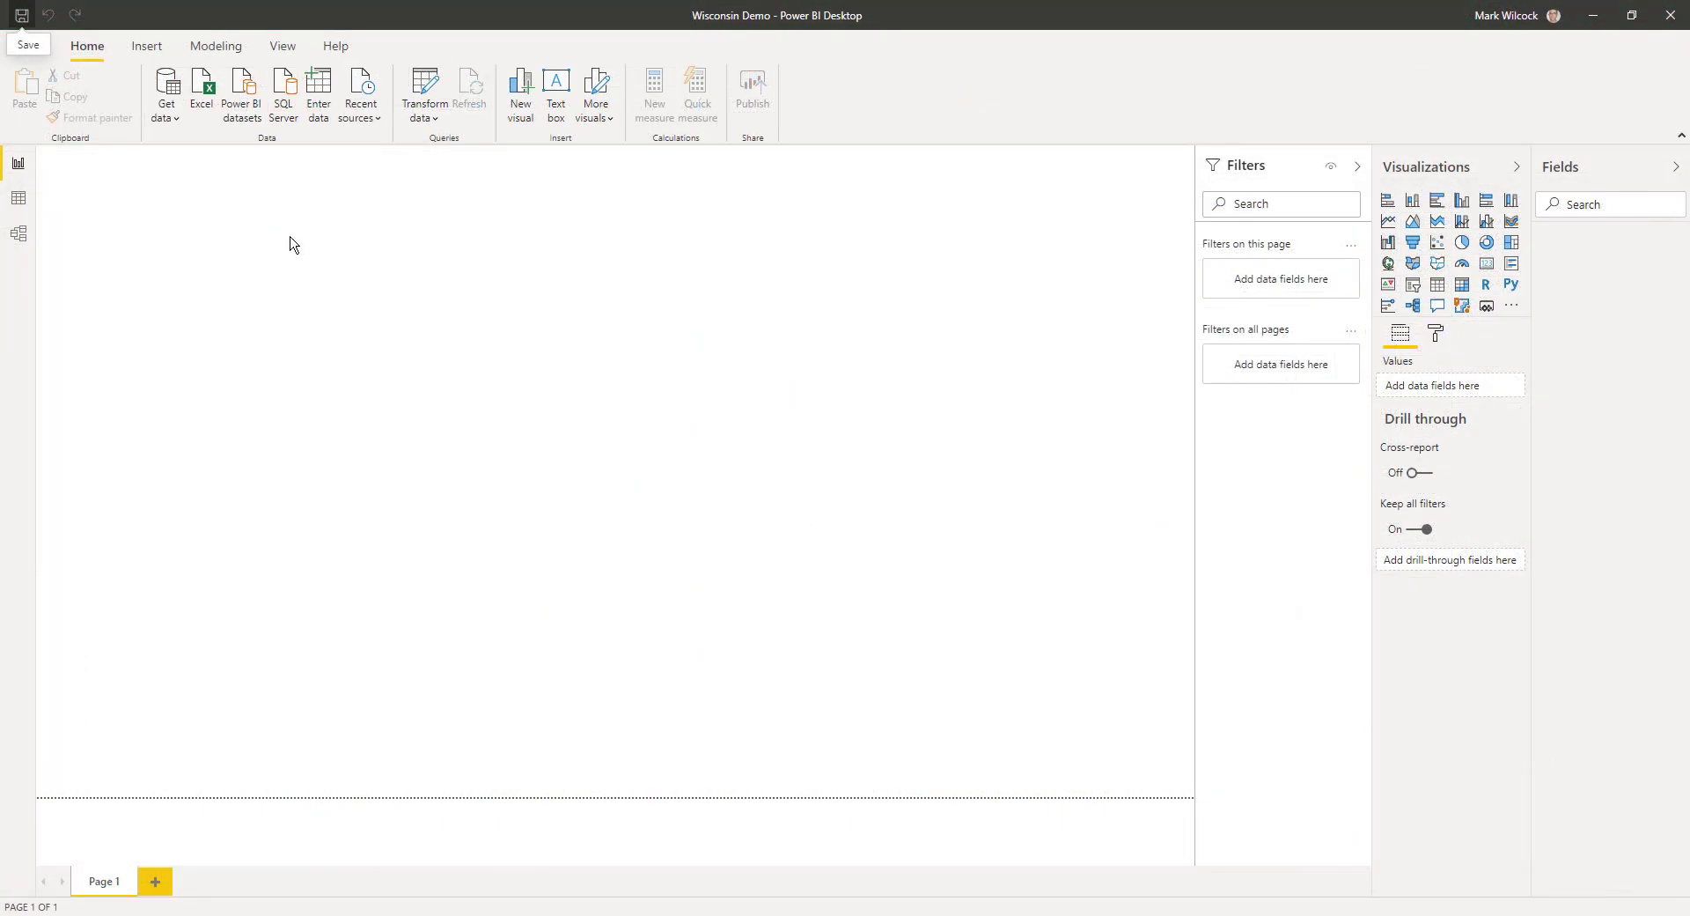
Step: Import wisconsin.csv as a Text/CSV source into the Power Query Editor
{"action": "left_click", "coordinate": [173, 111]}
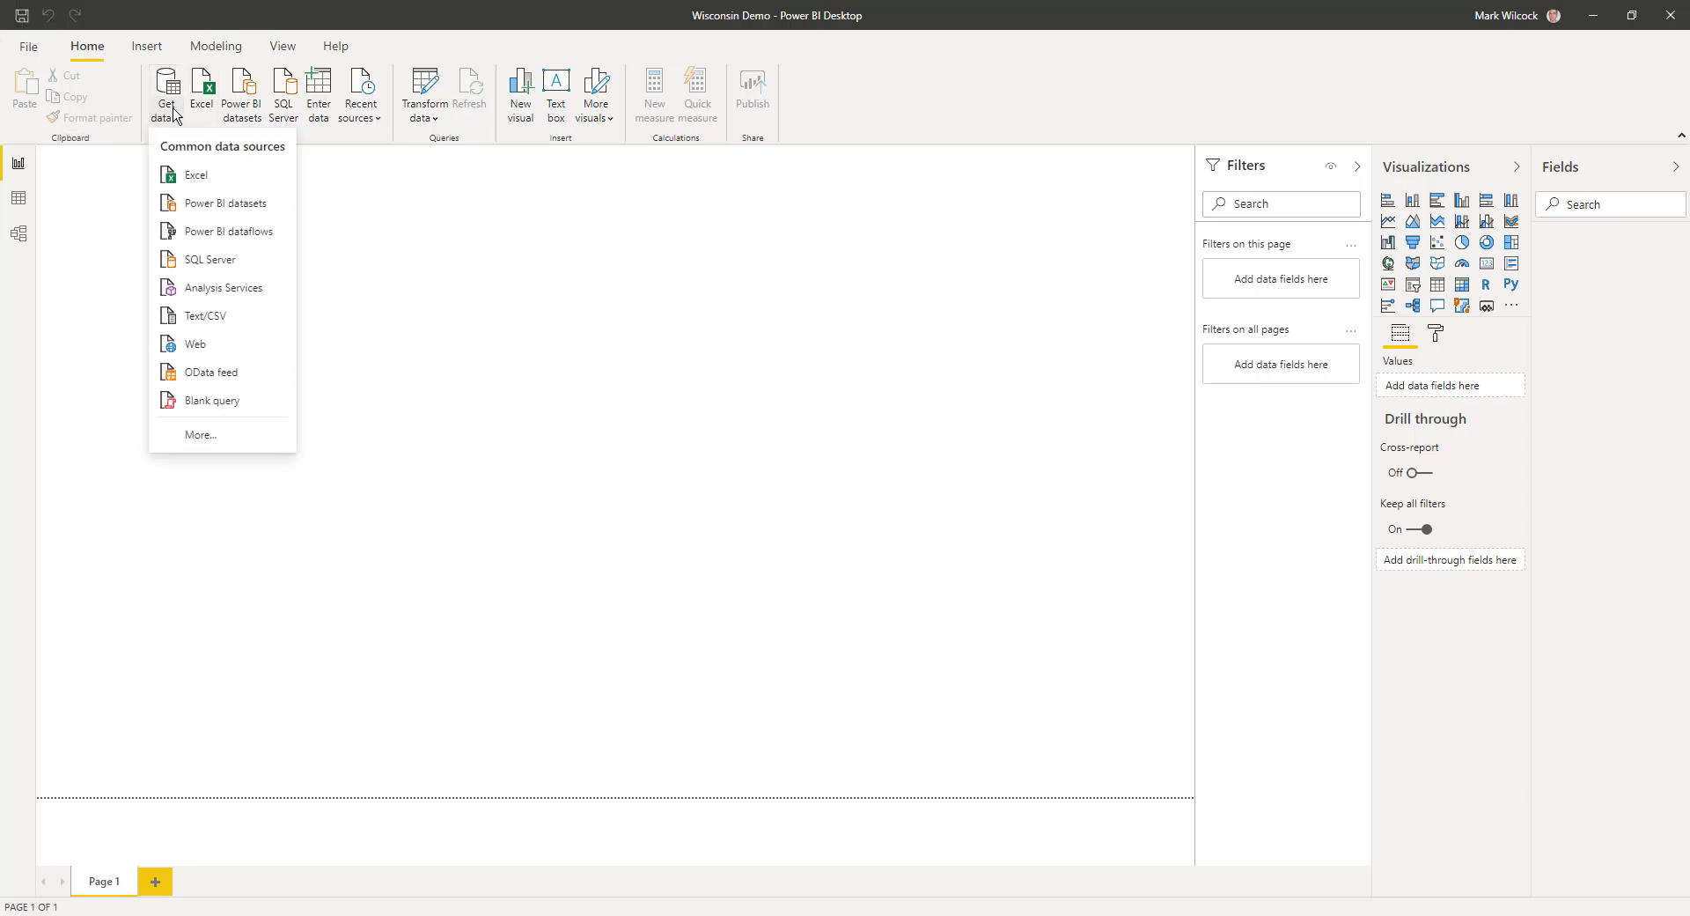
{"action": "left_click", "coordinate": [236, 315]}
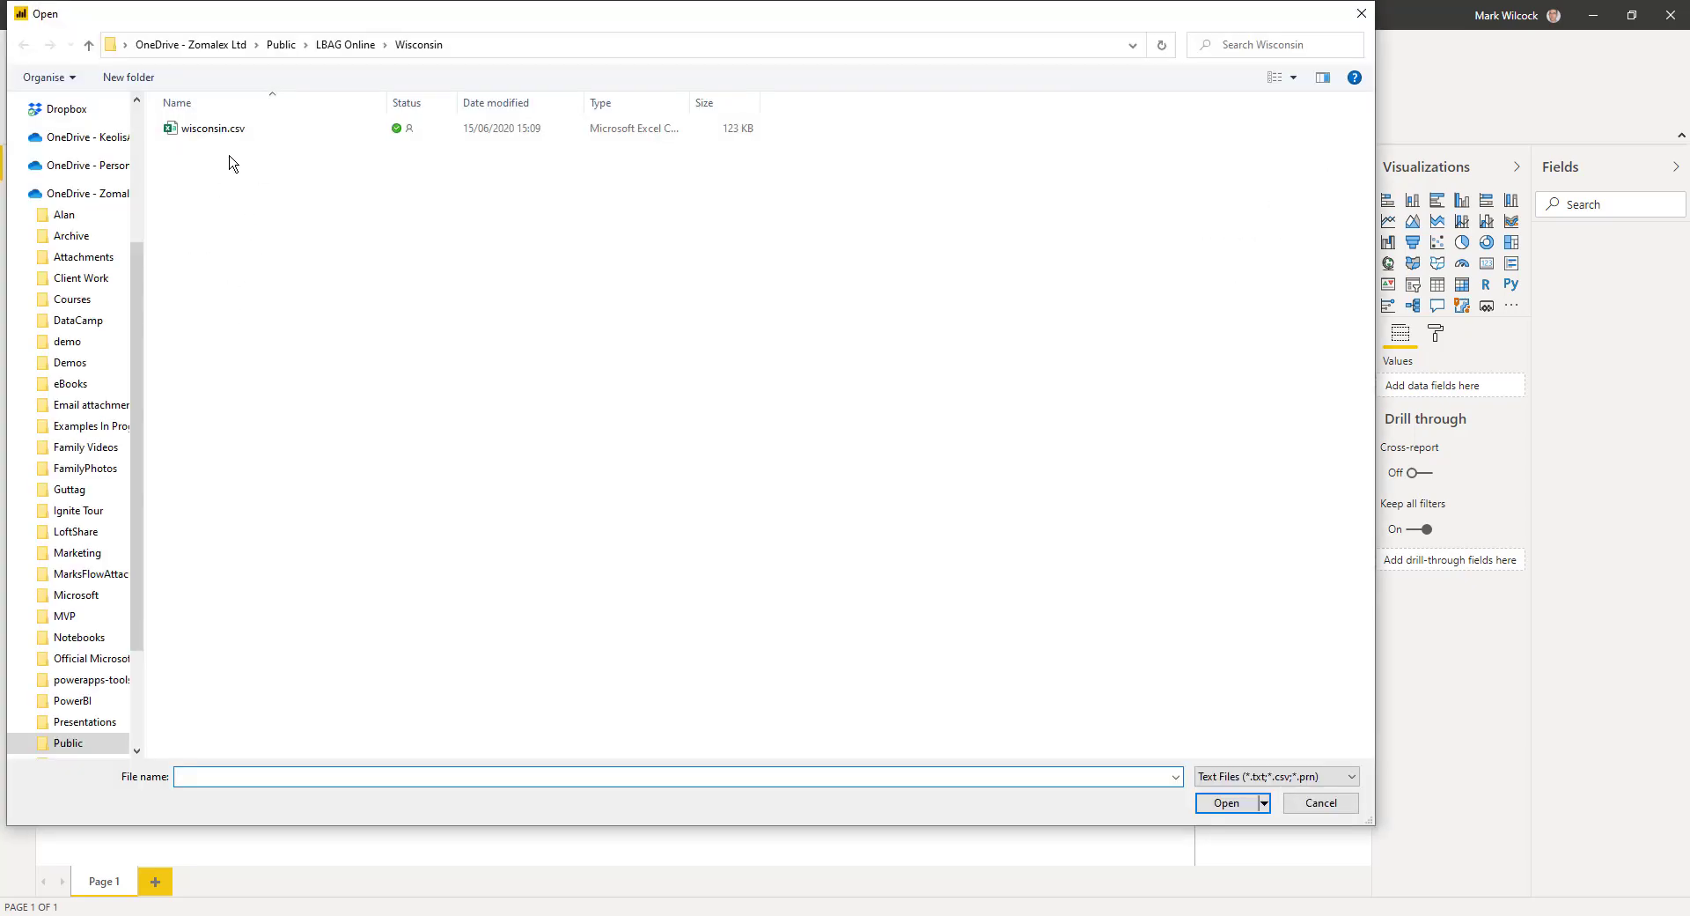
{"action": "left_click", "coordinate": [228, 135]}
{"action": "left_click", "coordinate": [1205, 804]}
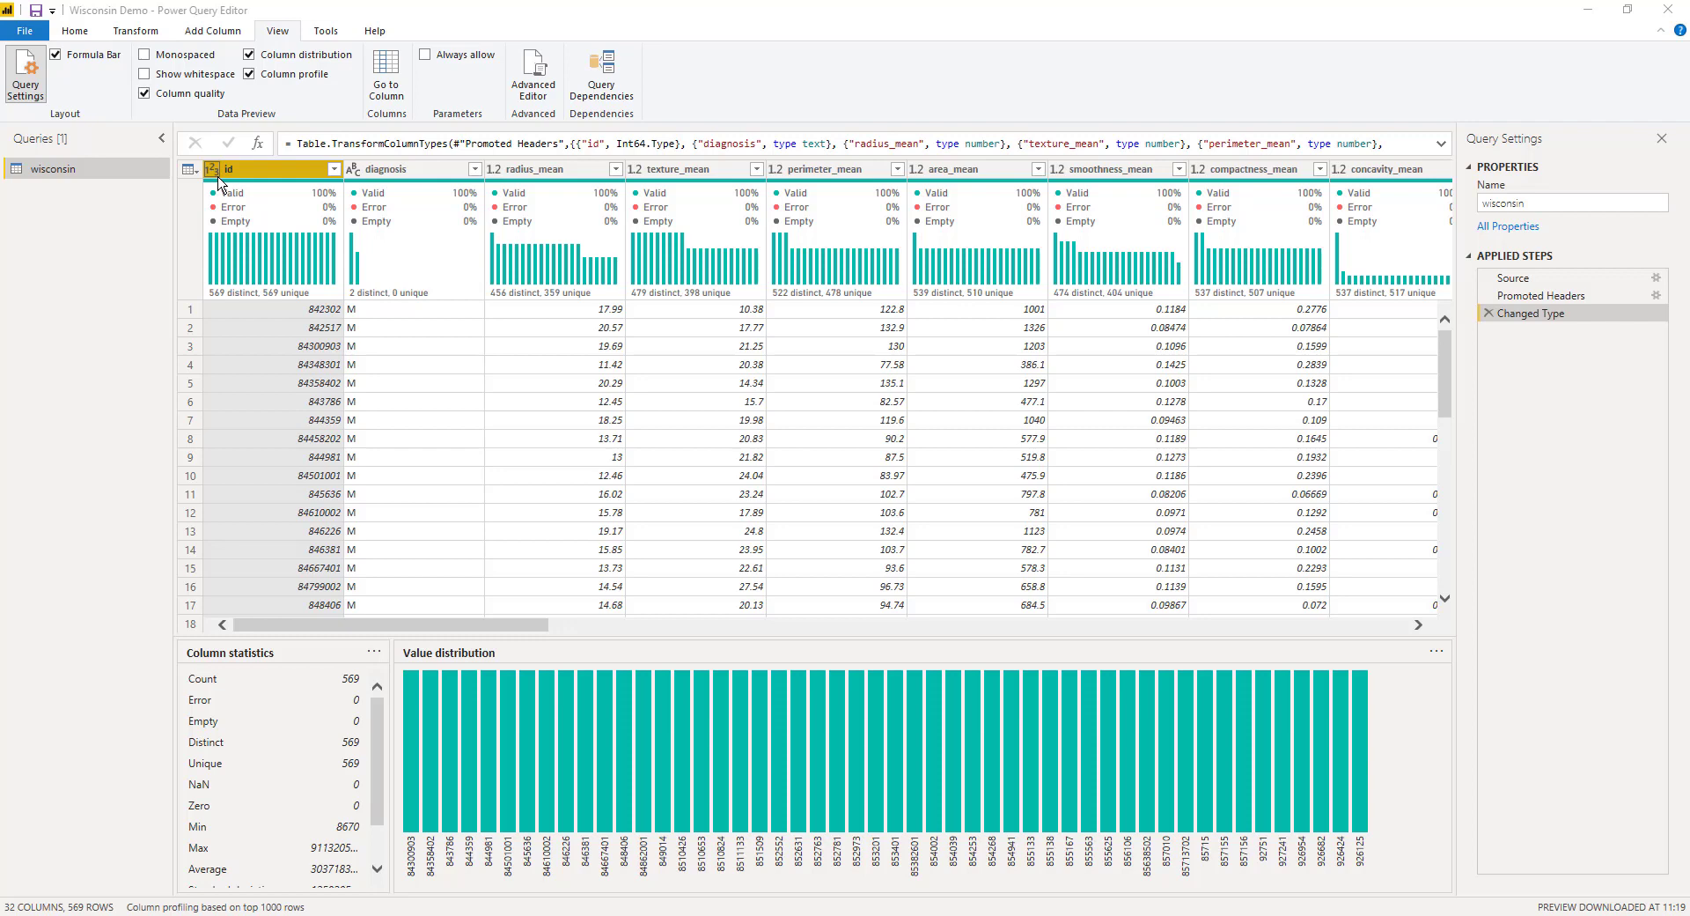
{"action": "left_click", "coordinate": [272, 177]}
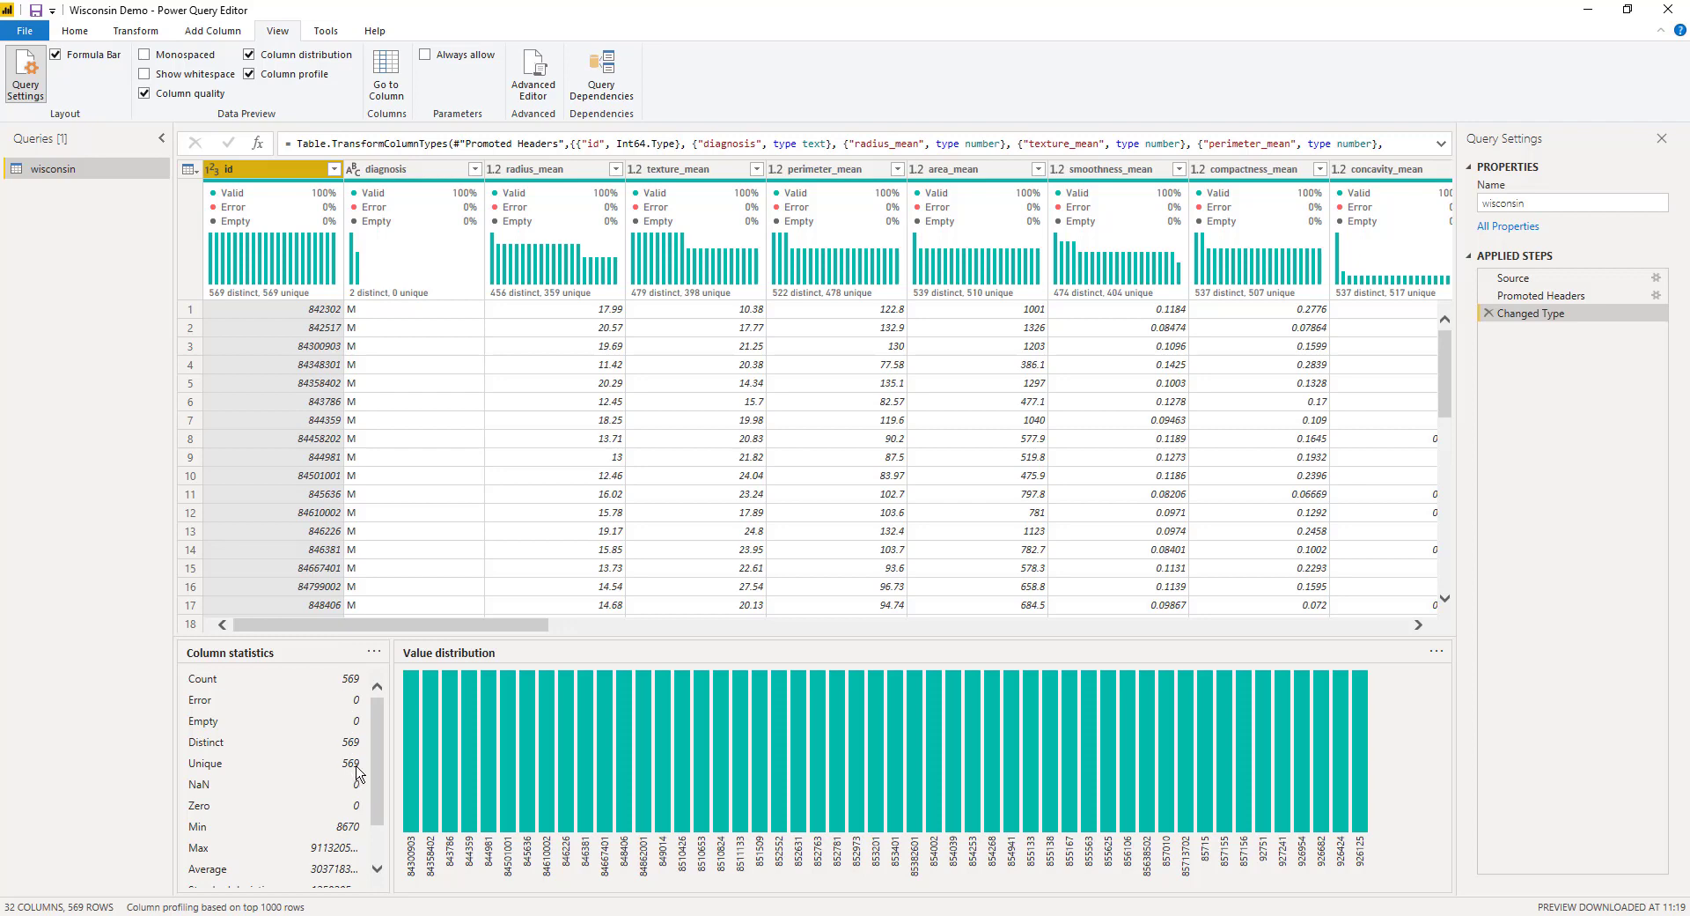
Step: Check the column profiles of the diagnosis and radius_mean columns
{"action": "left_click", "coordinate": [419, 173]}
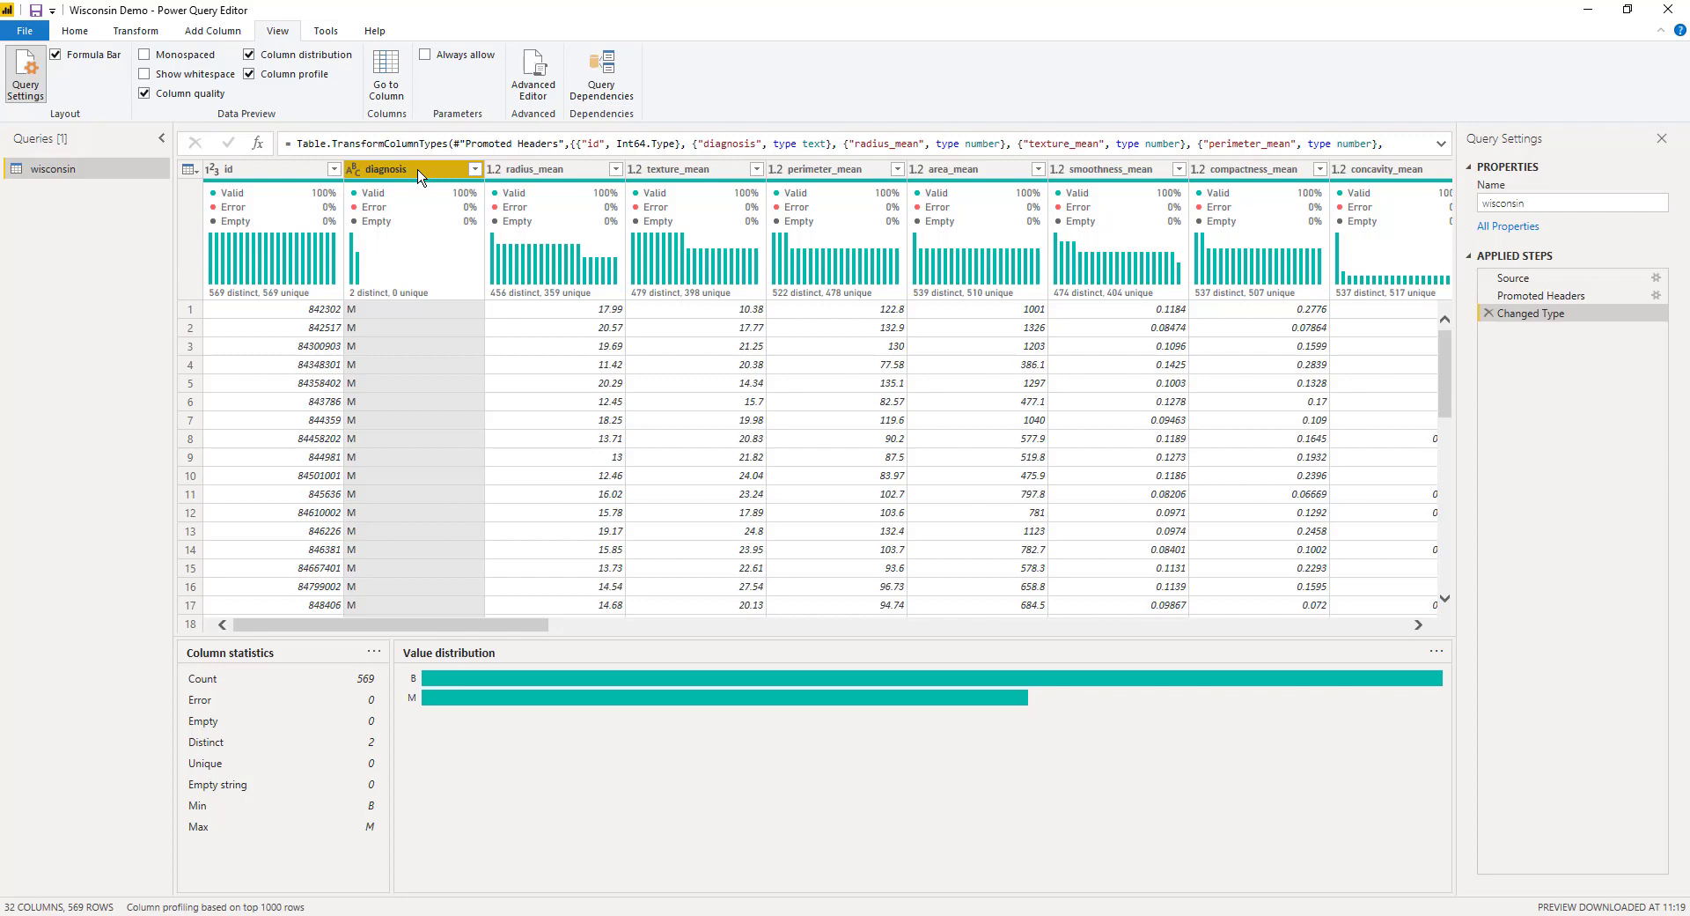
{"action": "left_click", "coordinate": [532, 171]}
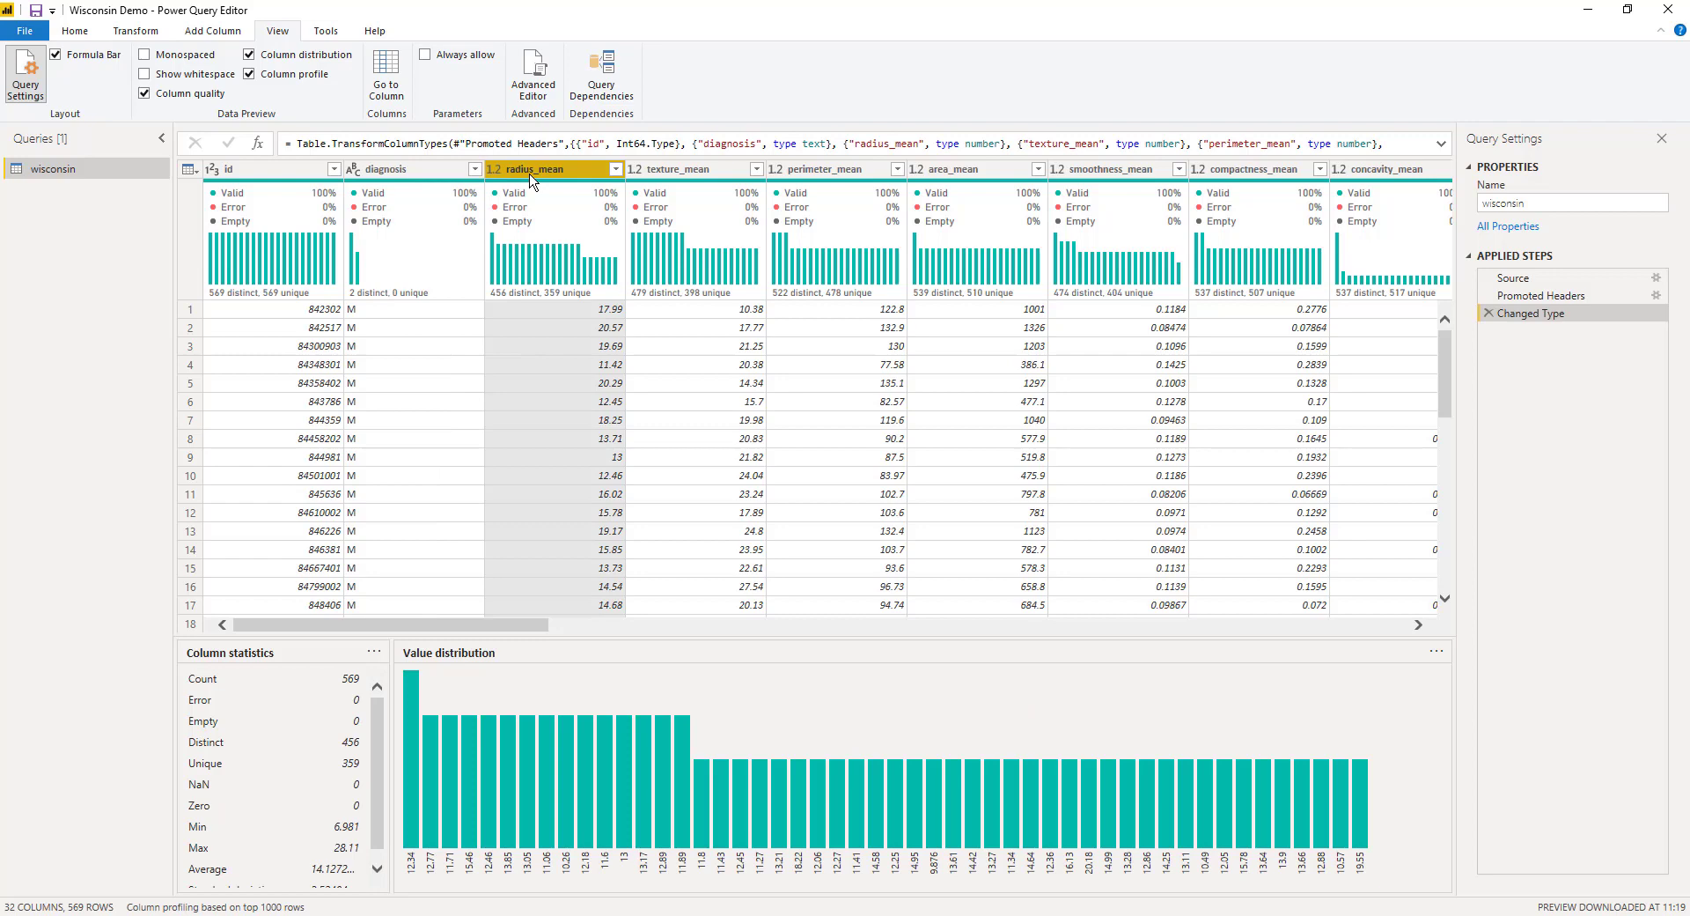
{"action": "left_click", "coordinate": [75, 31]}
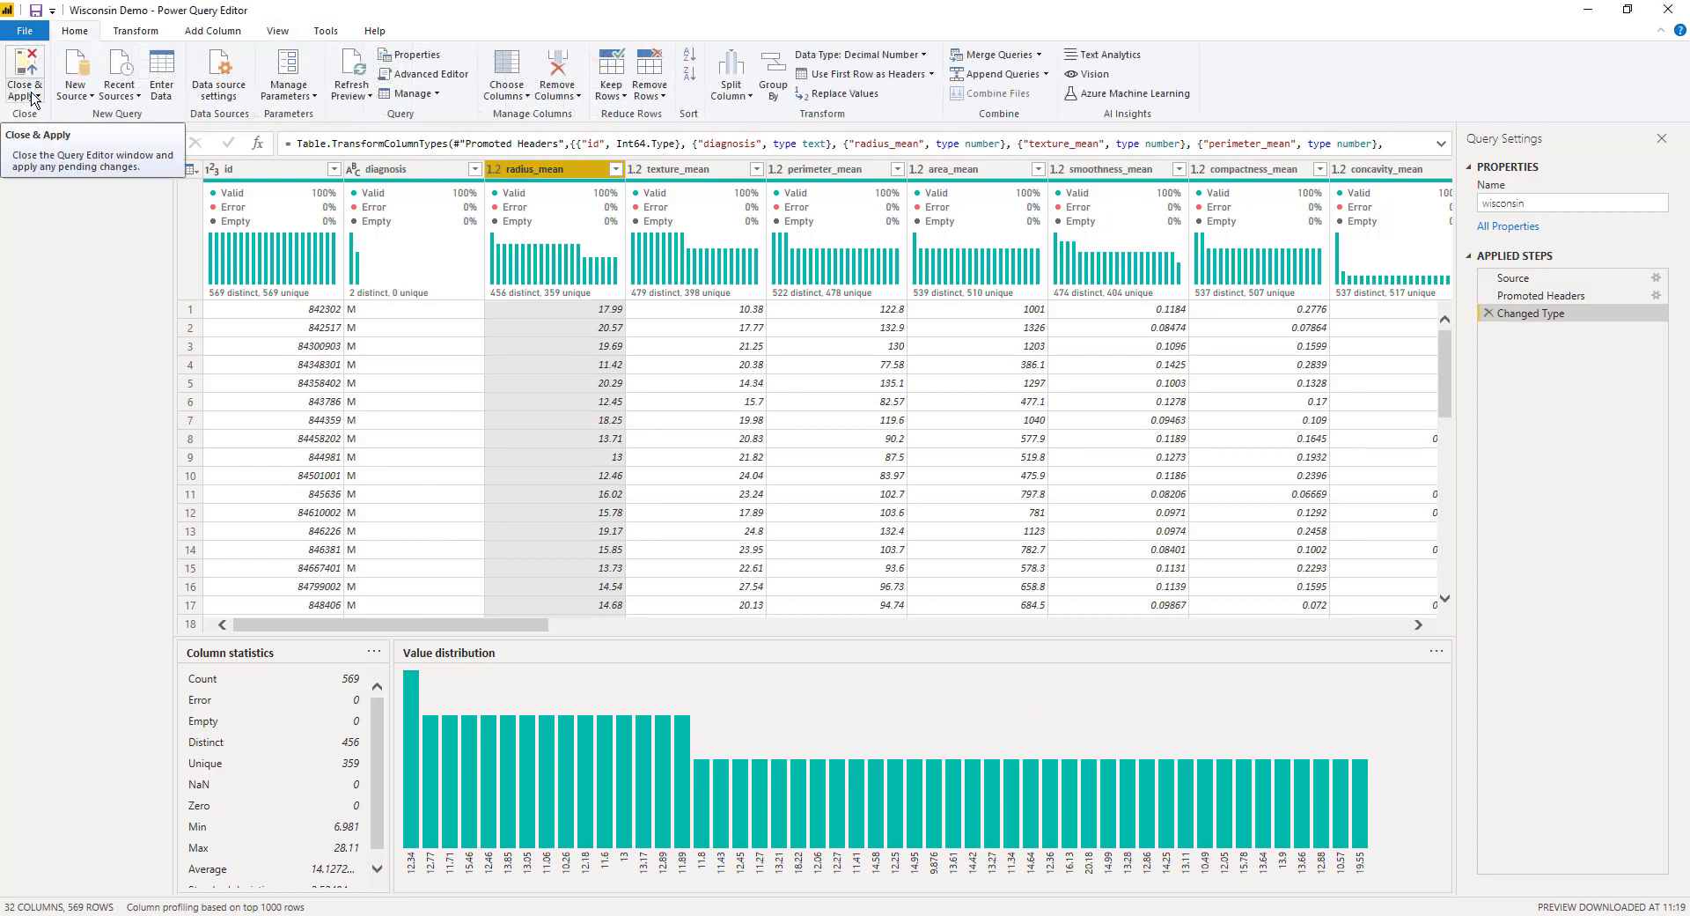
Step: Apply the query and add an enlarged stacked column chart to the report page
{"action": "left_click", "coordinate": [38, 99]}
{"action": "left_click", "coordinate": [48, 122]}
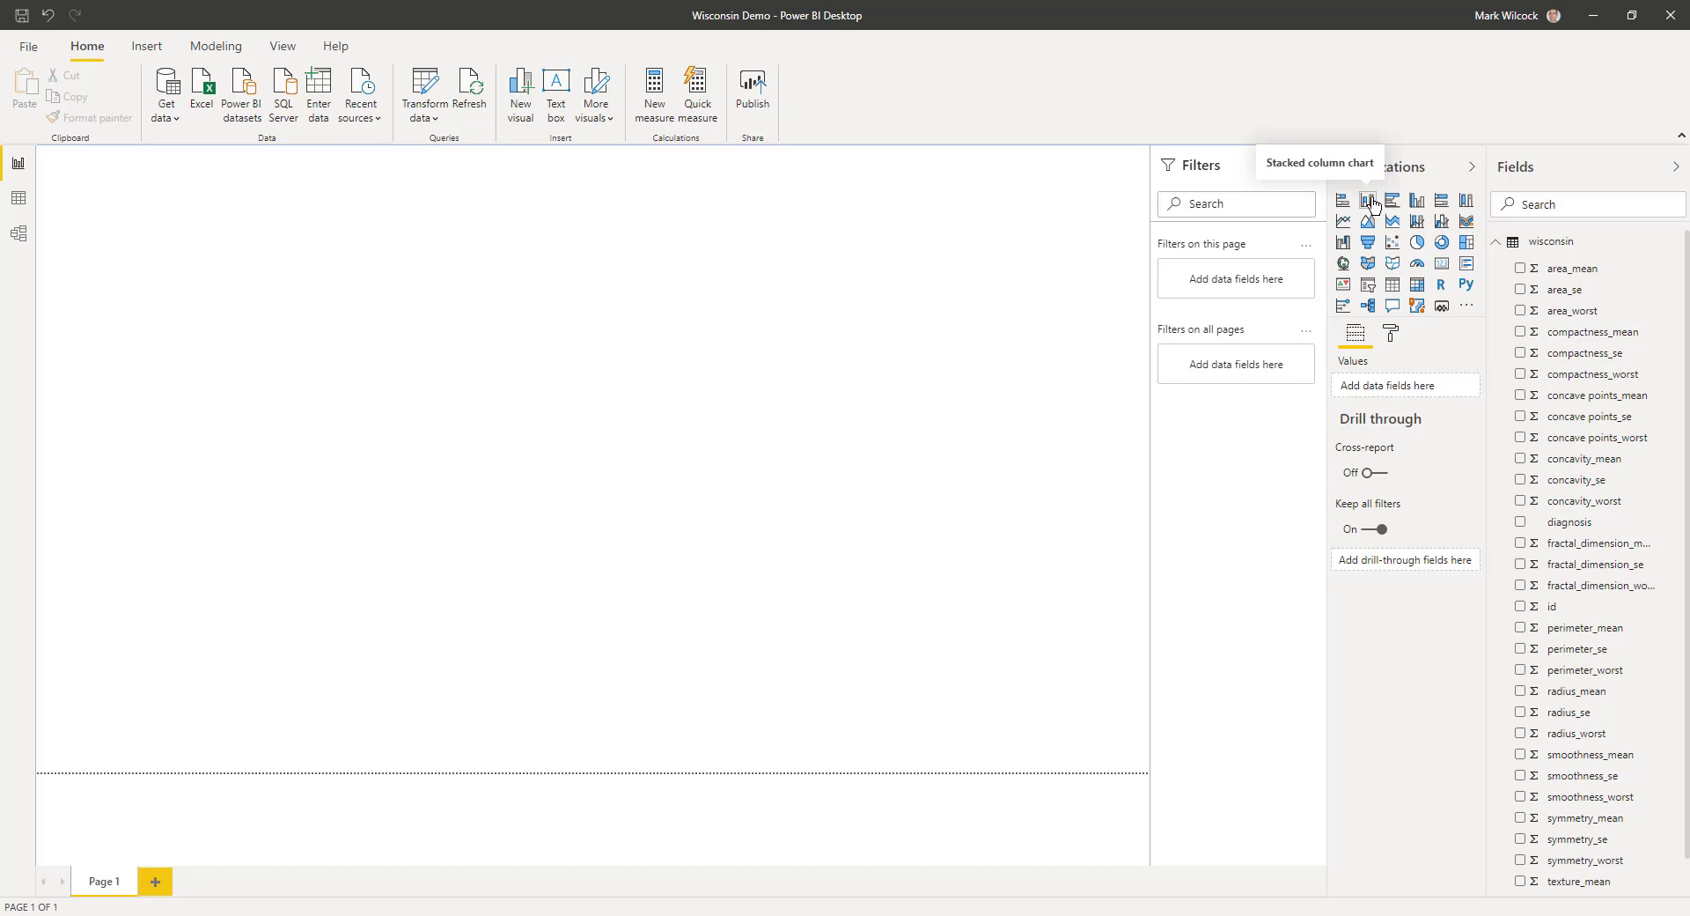
{"action": "left_click", "coordinate": [1370, 202]}
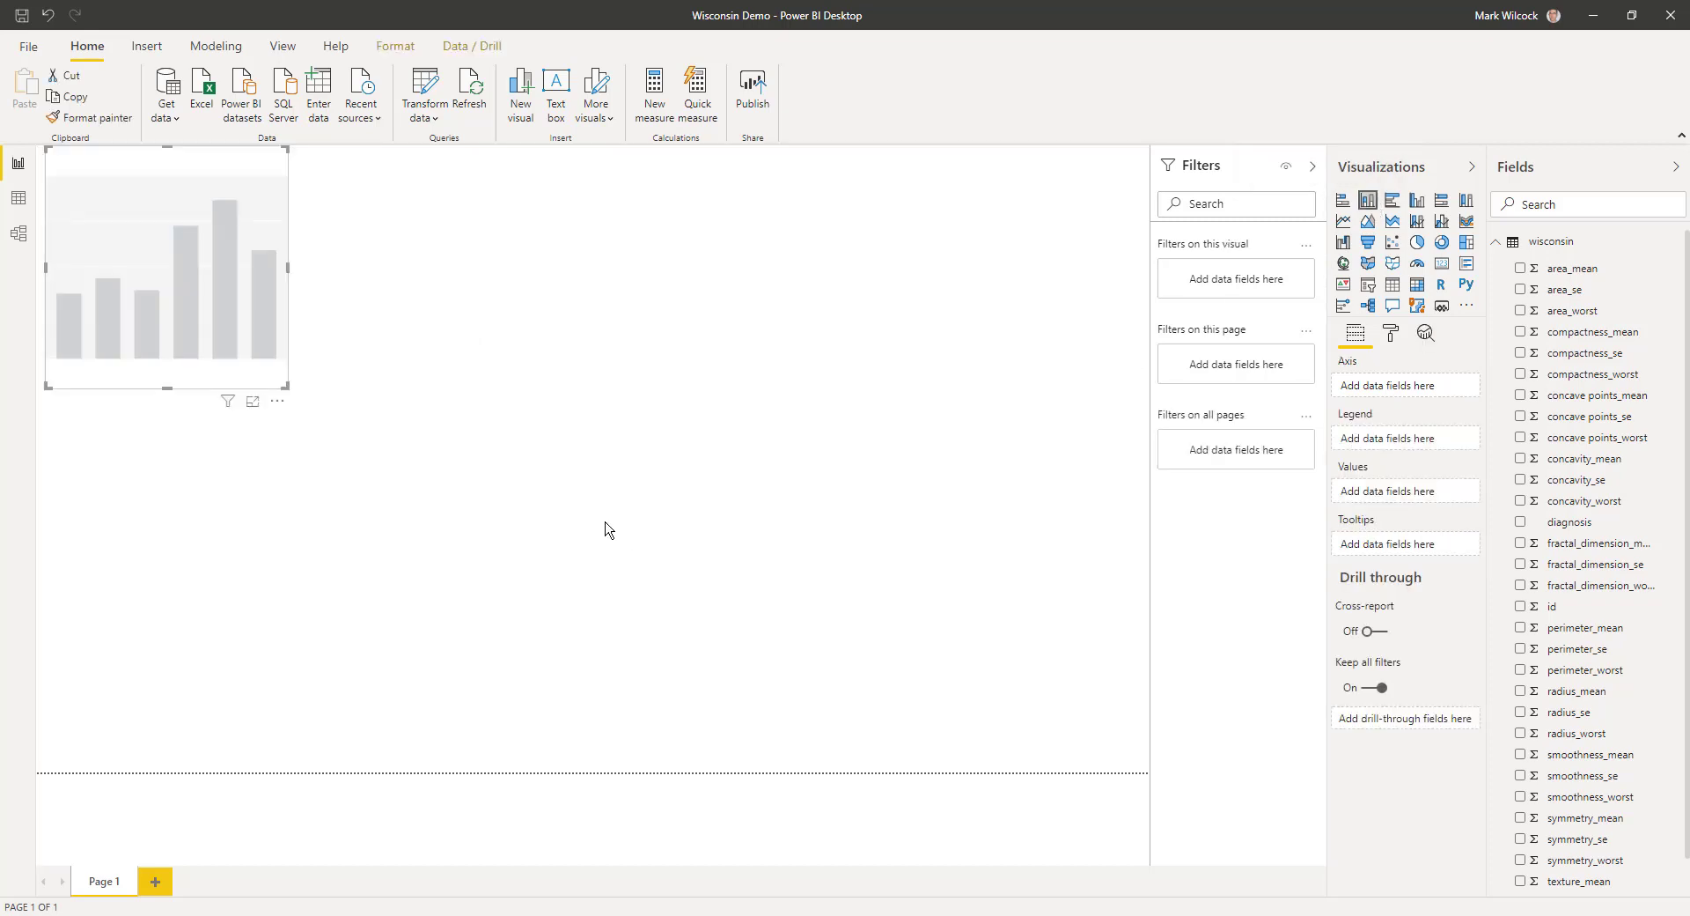
{"action": "left_click_drag", "start_coordinate": [287, 386], "coordinate": [648, 754]}
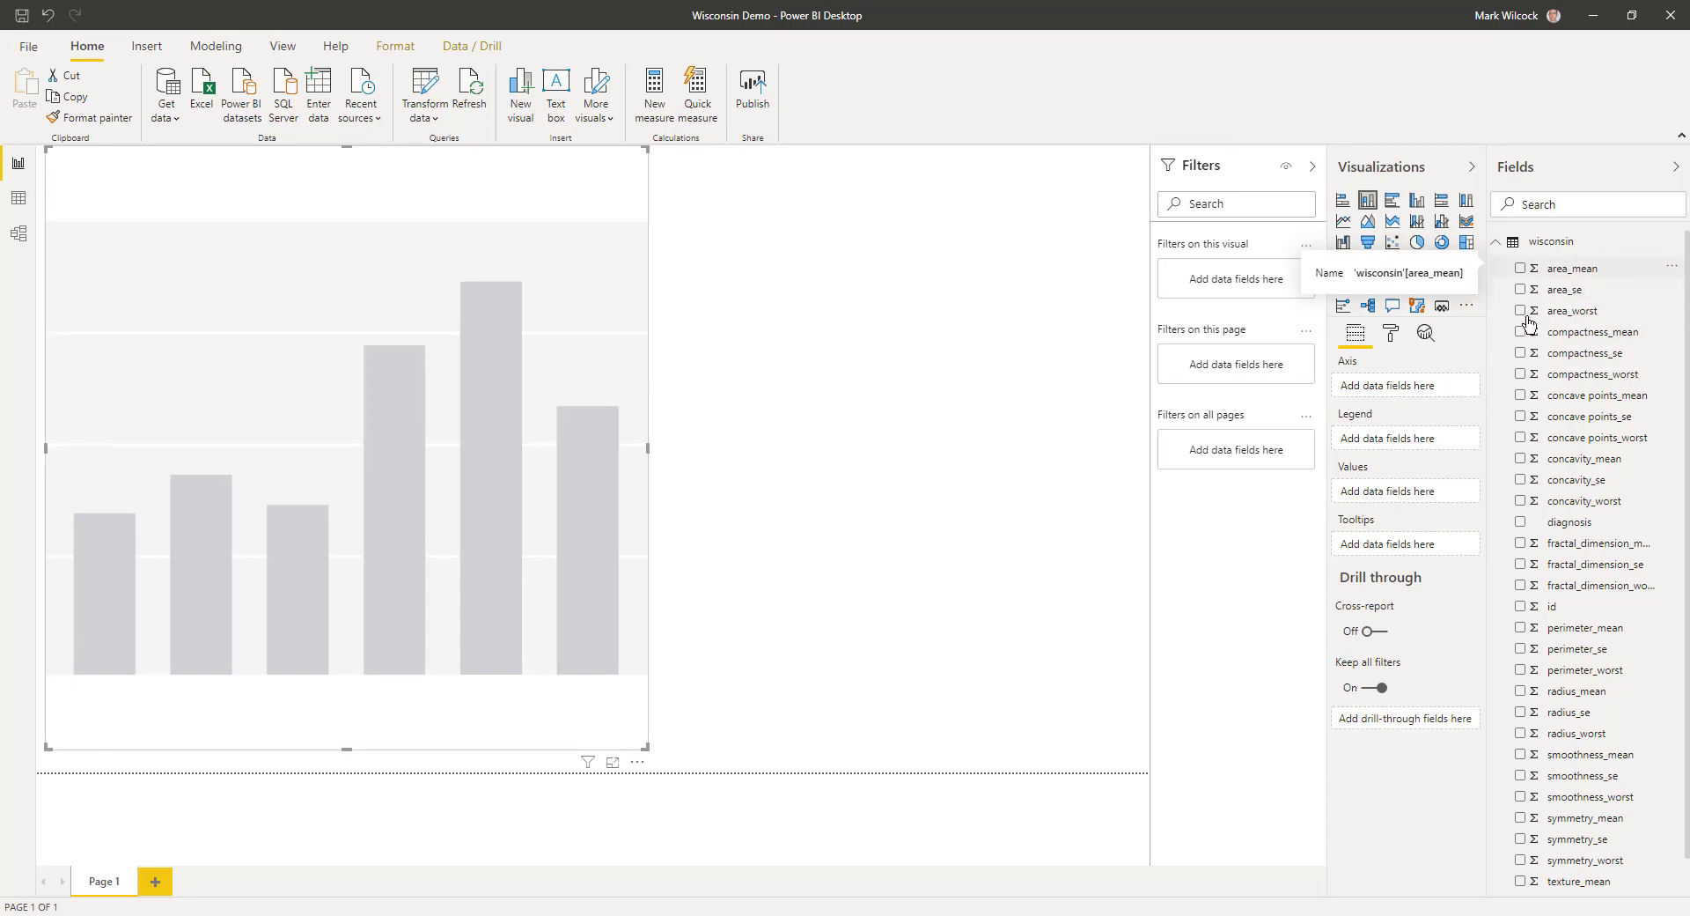
Step: Chart Count of area_mean with area_mean on the axis and diagnosis as legend
{"action": "left_click_drag", "start_coordinate": [1569, 276], "coordinate": [1396, 499]}
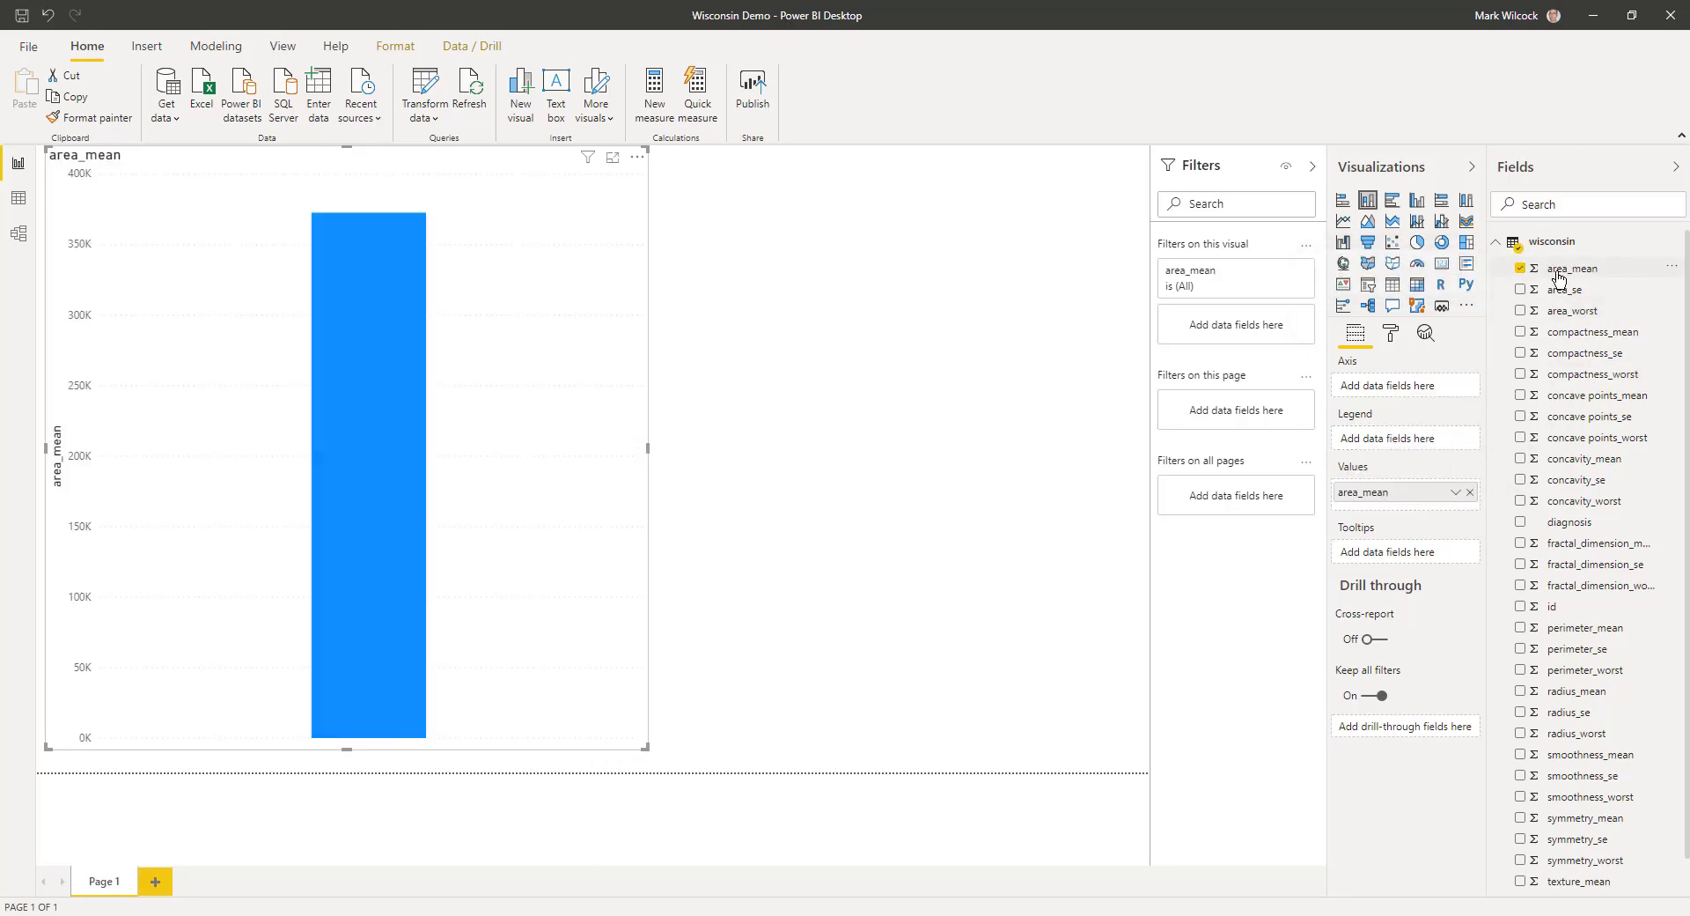
{"action": "left_click_drag", "start_coordinate": [1559, 278], "coordinate": [1377, 393]}
{"action": "left_click", "coordinate": [1454, 500]}
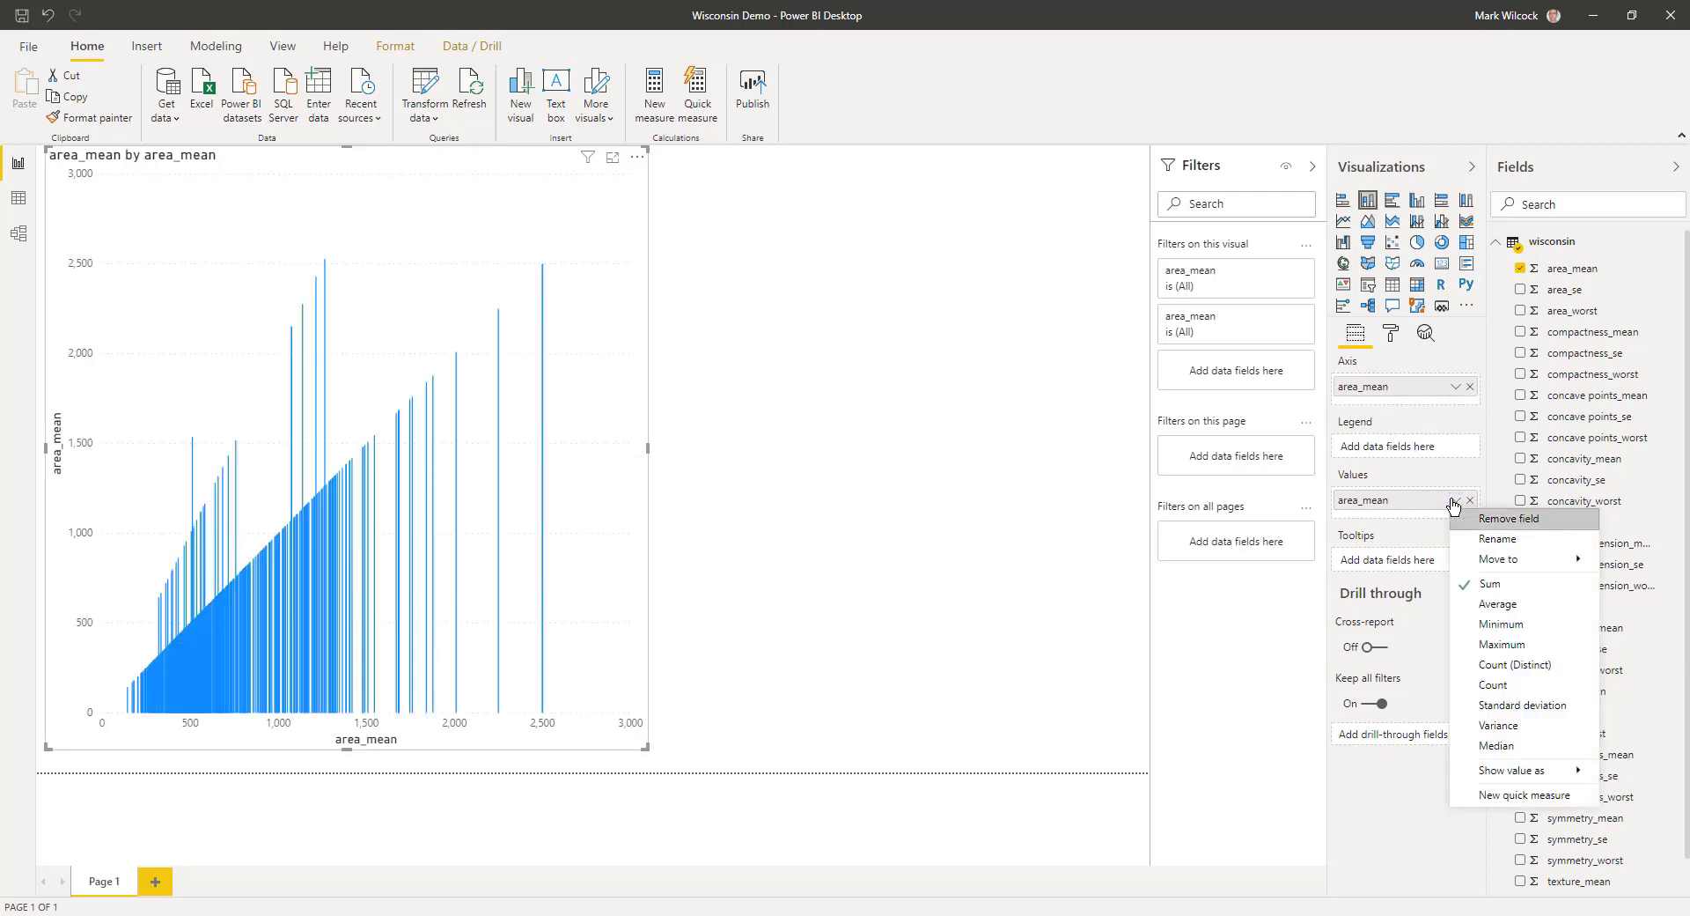
{"action": "left_click", "coordinate": [1497, 686]}
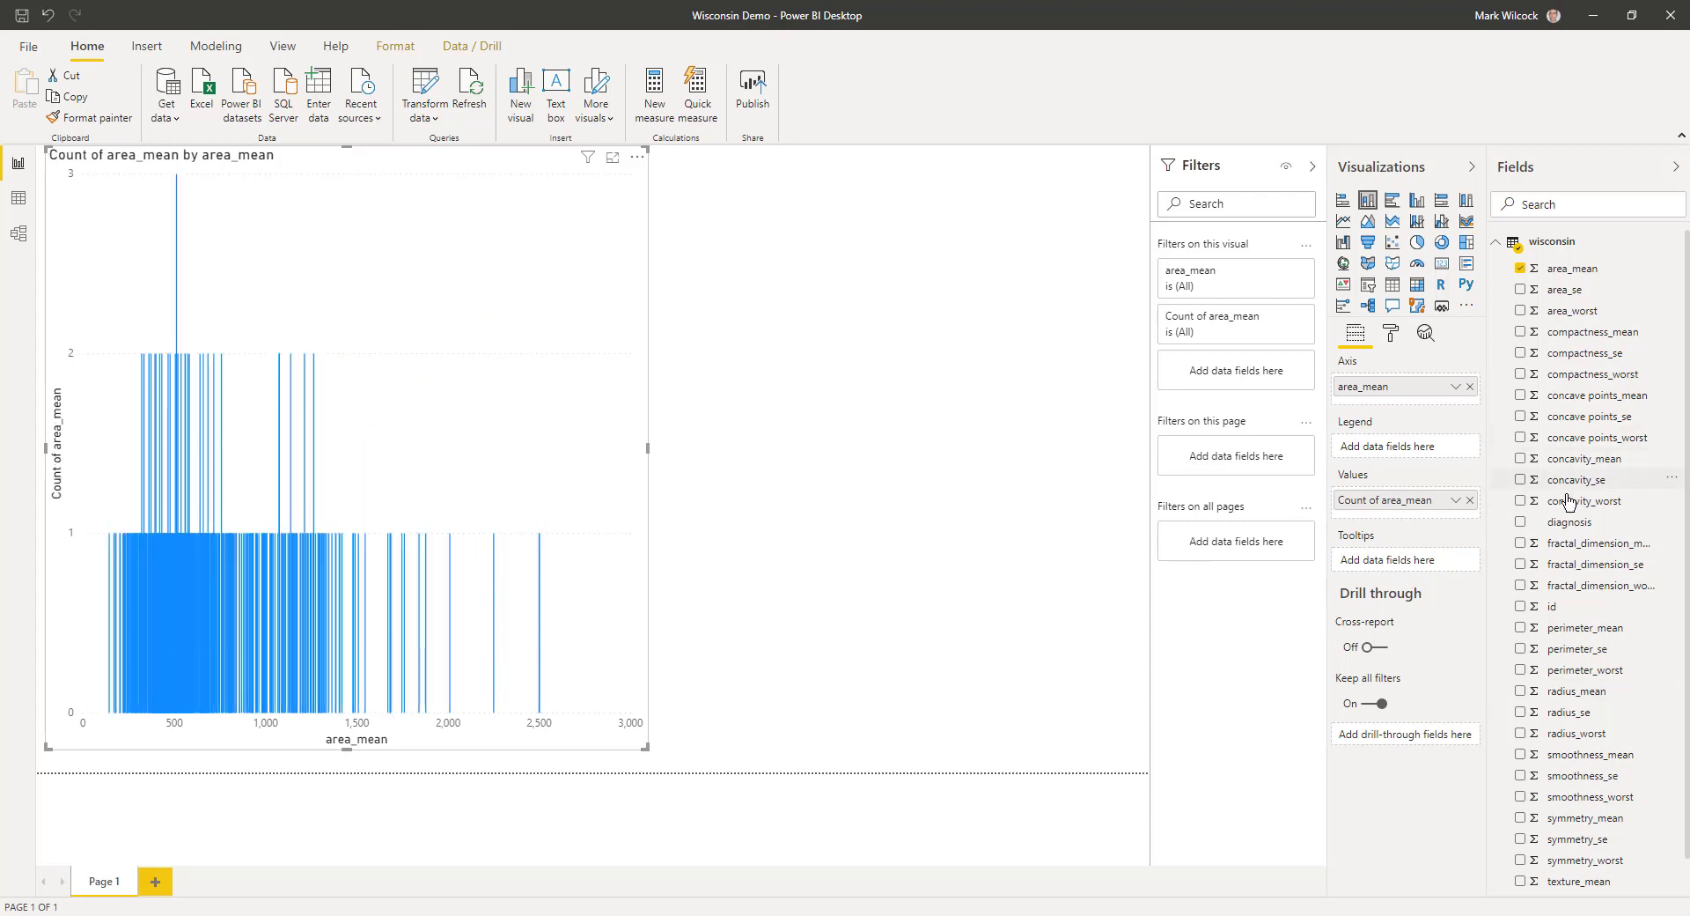
{"action": "left_click_drag", "start_coordinate": [1569, 522], "coordinate": [1394, 449]}
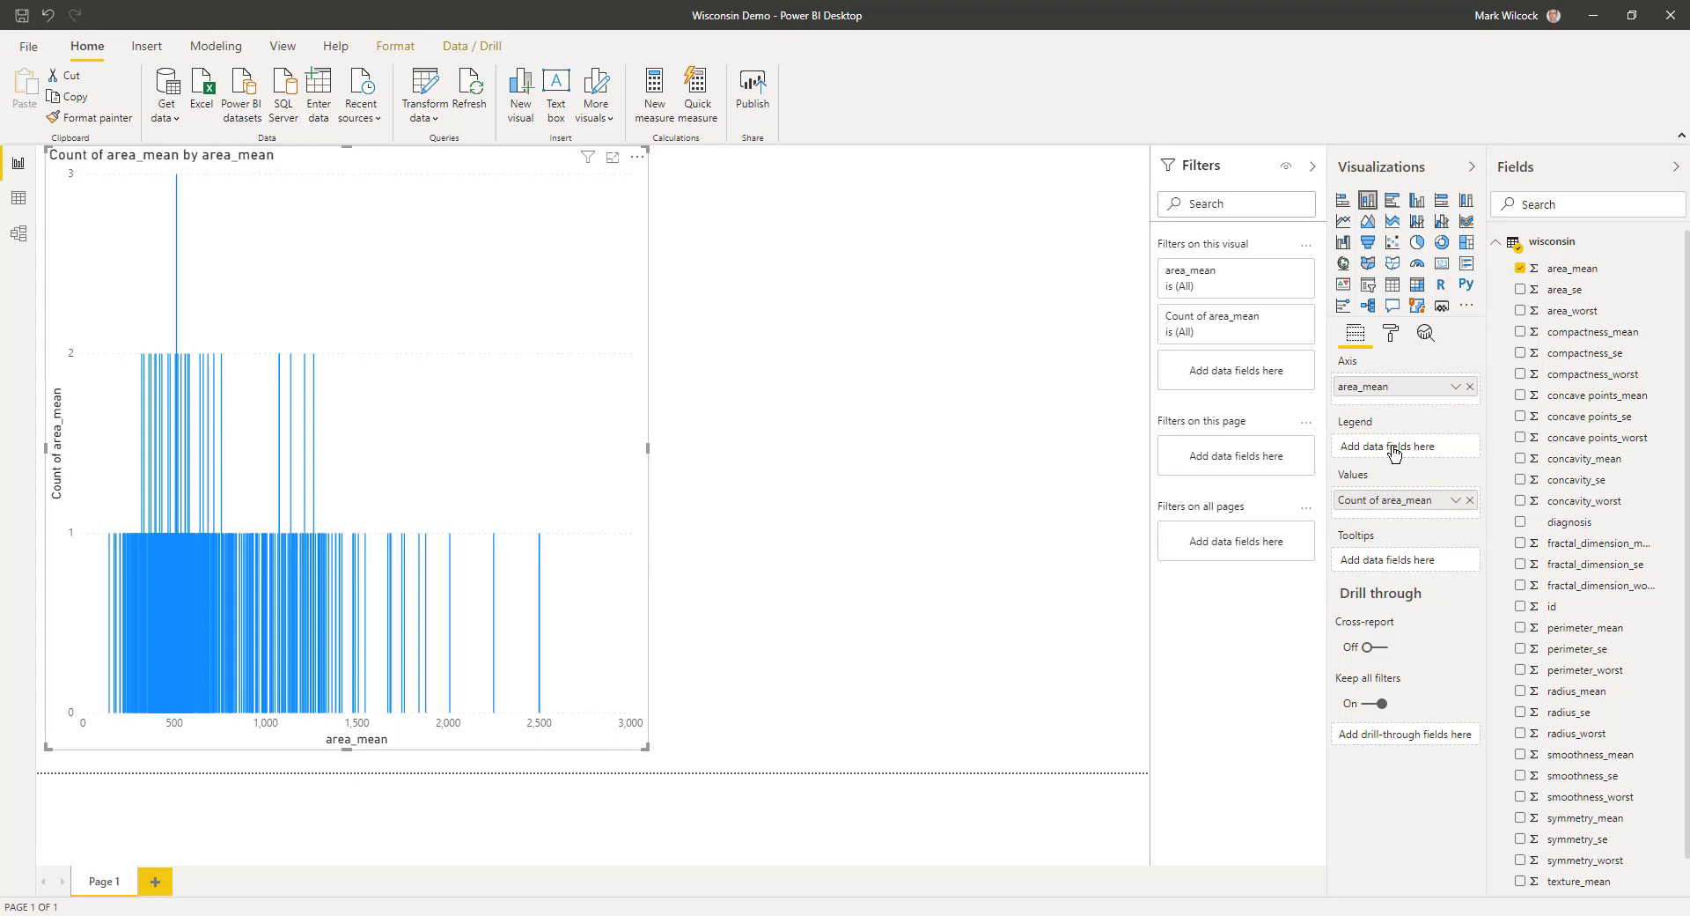
Step: Colour the M bars of the chart red
{"action": "left_click", "coordinate": [1391, 334]}
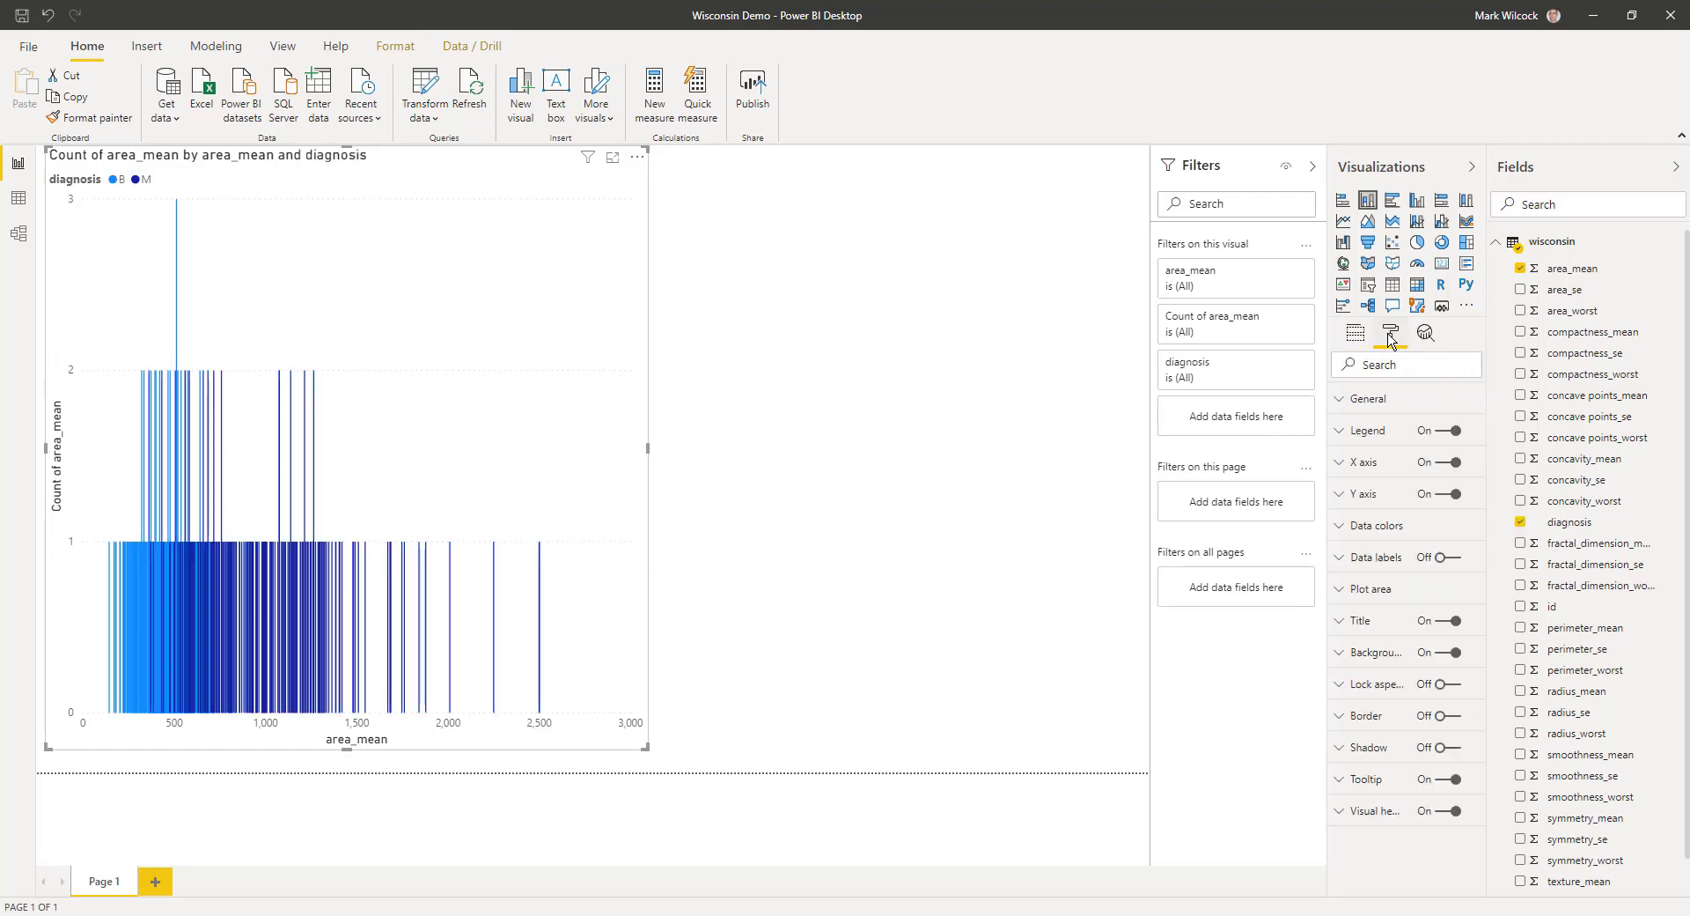
{"action": "left_click", "coordinate": [1351, 526]}
{"action": "left_click", "coordinate": [1369, 637]}
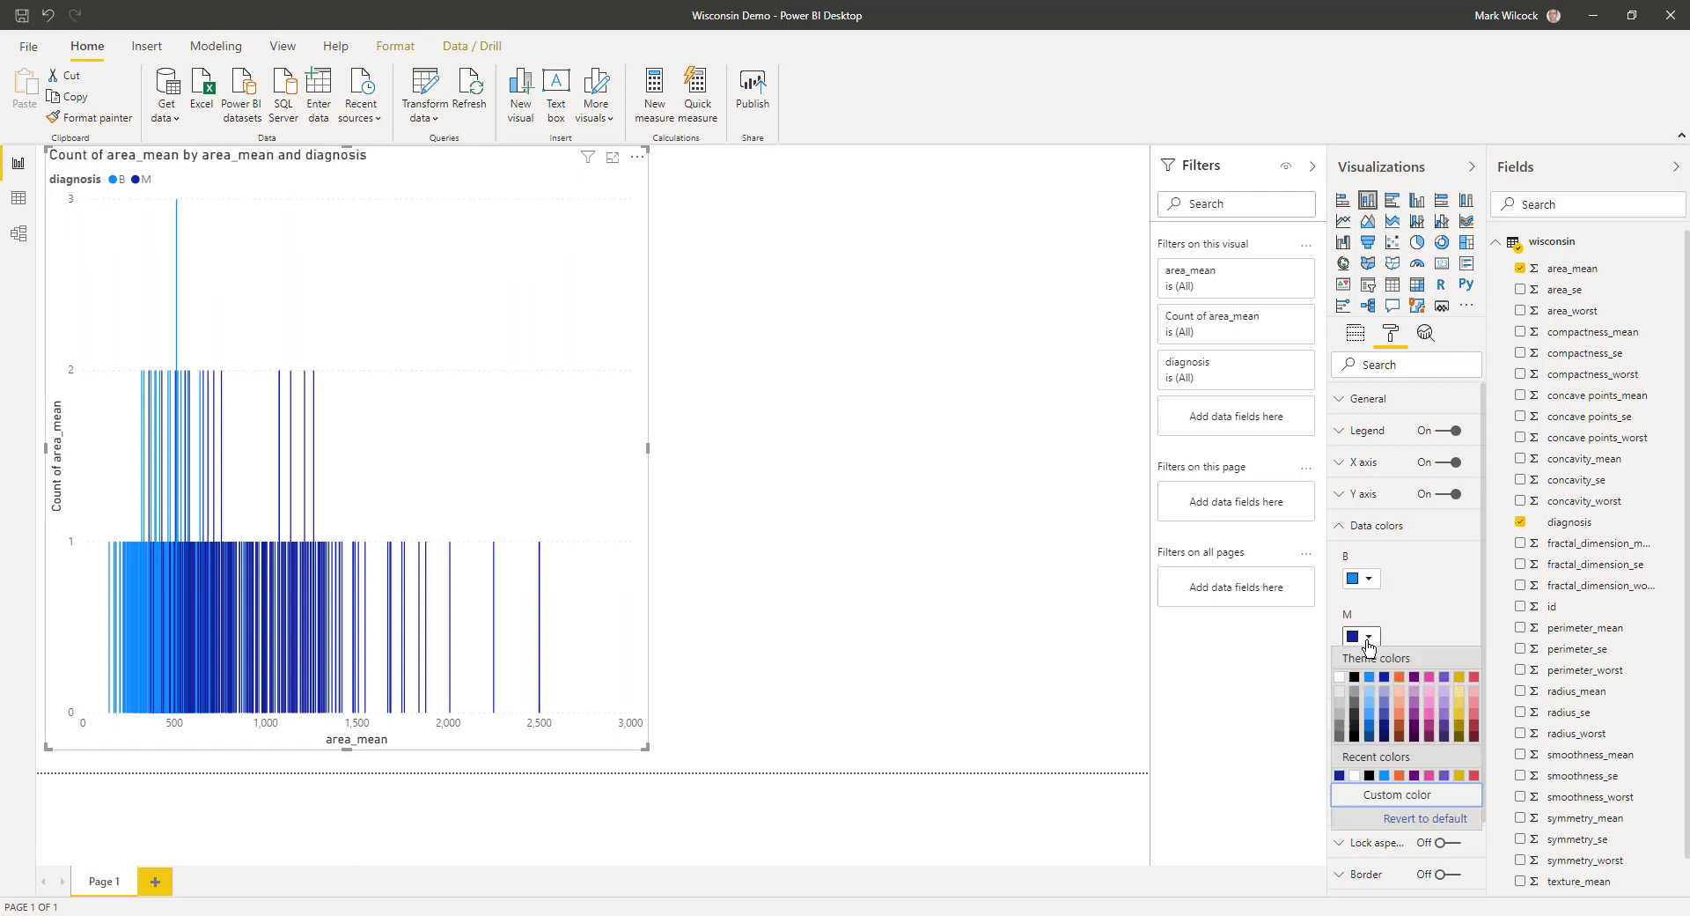
{"action": "left_click", "coordinate": [1475, 716]}
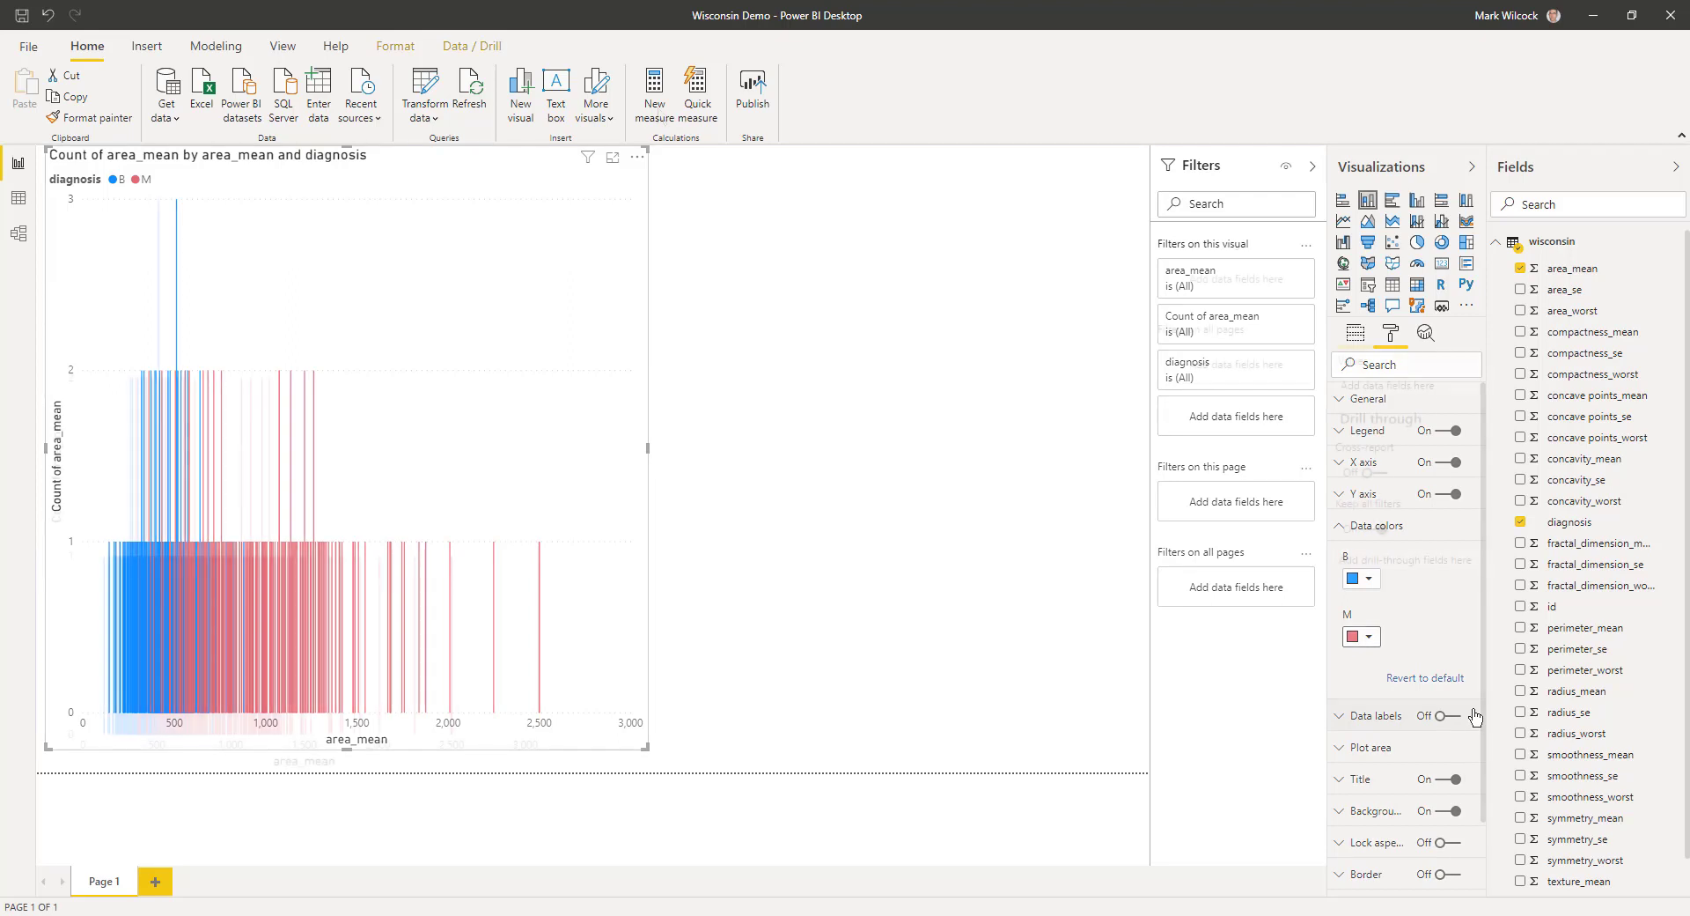
Step: Create the measure # Instances = COUNTROWS(wisconsin)
{"action": "left_click", "coordinate": [1056, 404]}
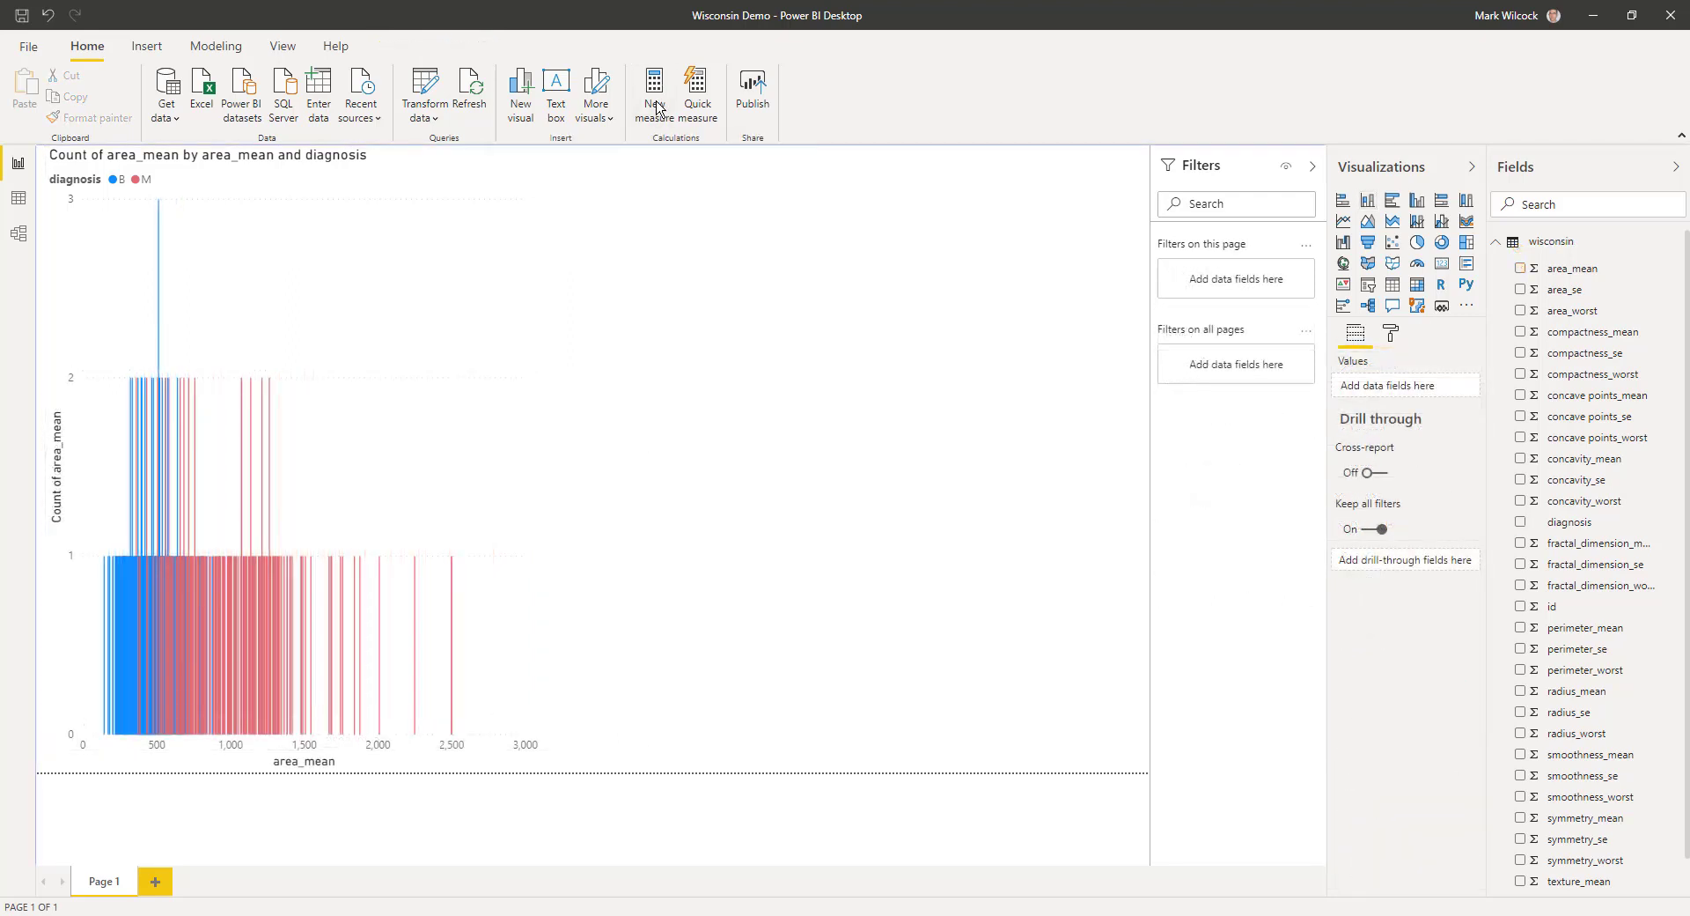
{"action": "left_click", "coordinate": [656, 106]}
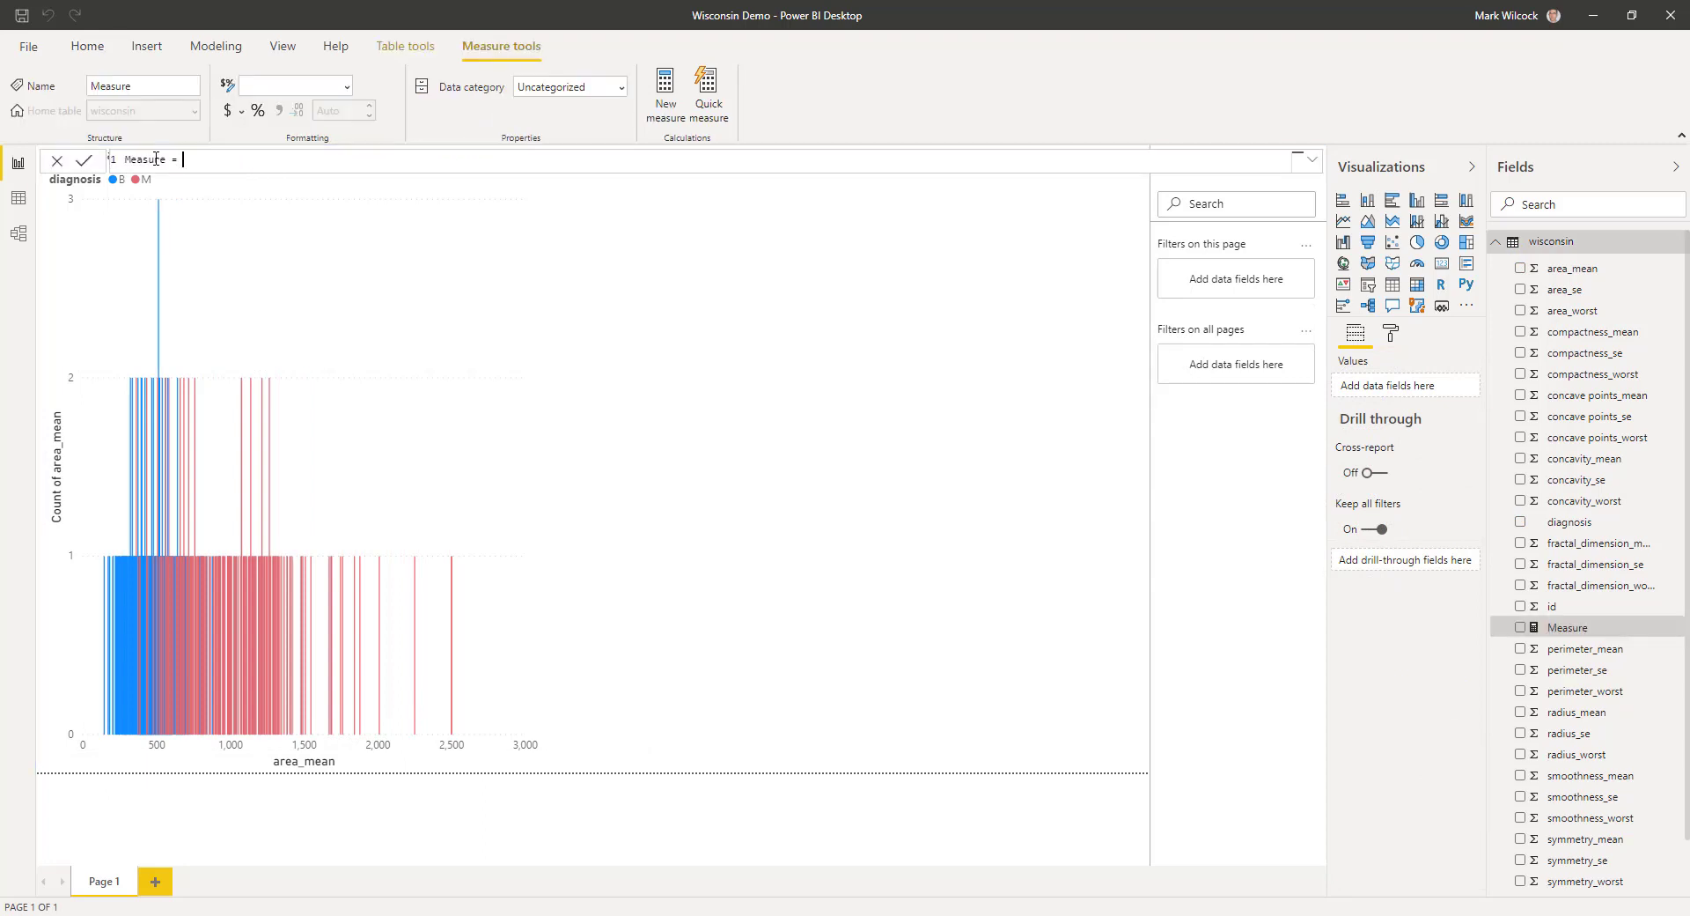
{"action": "double_click", "coordinate": [156, 159]}
{"action": "type", "text": "# Instances = COUNTROWS("}
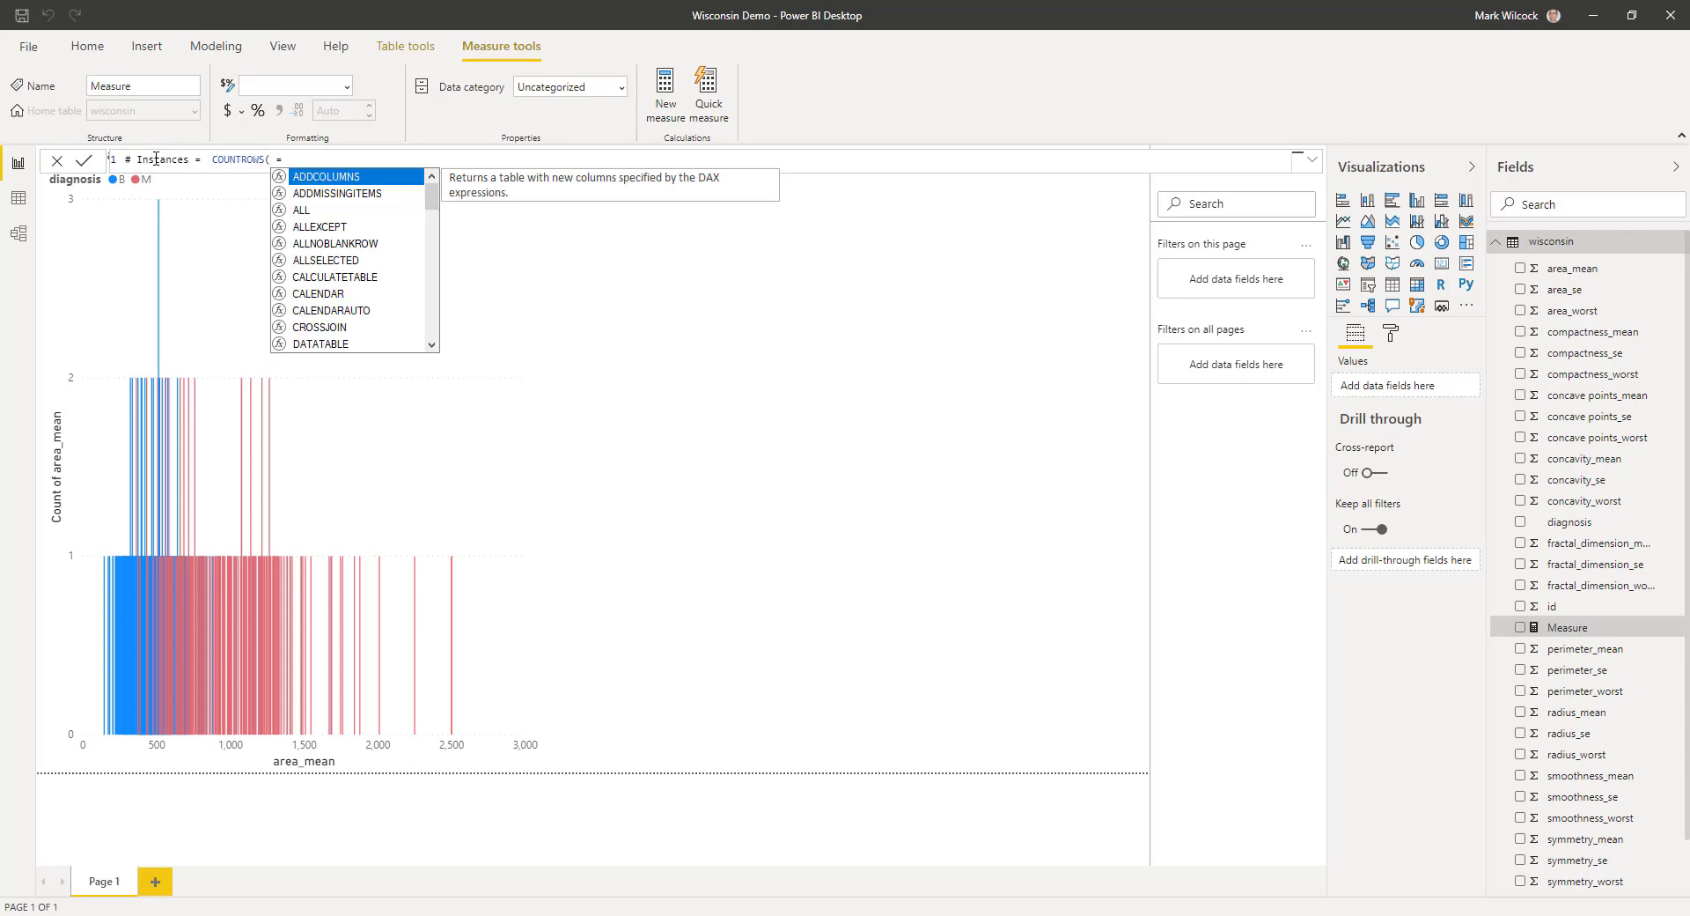
{"action": "type", "text": "win"}
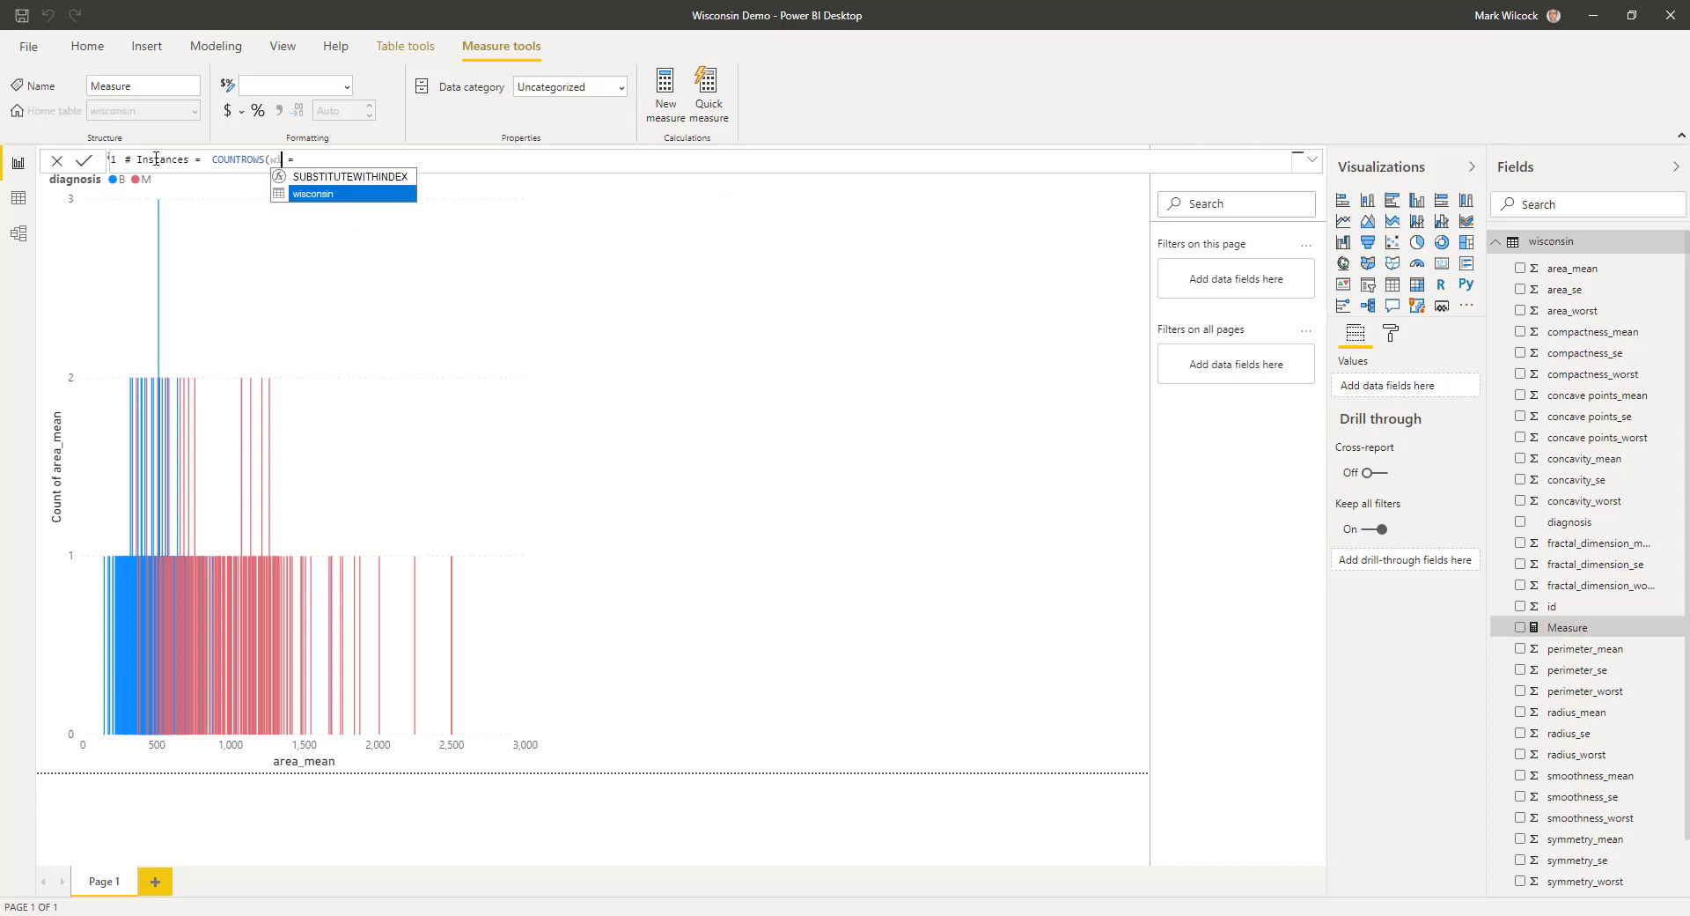
{"action": "key", "text": "Tab"}
{"action": "type", "text": ")"}
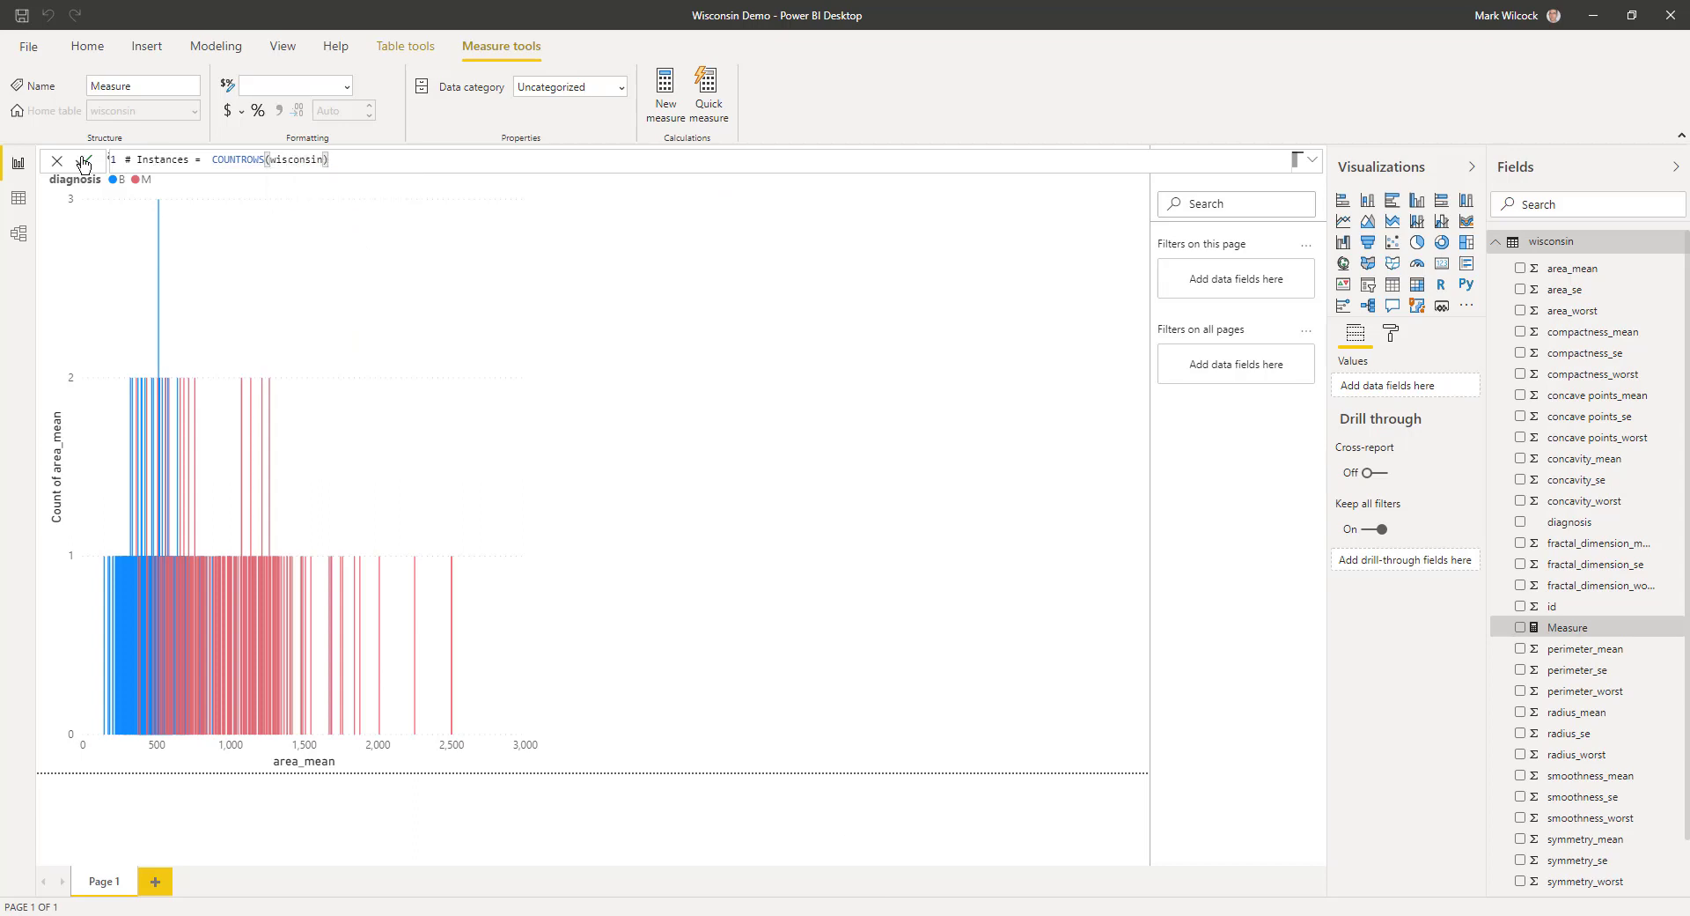
{"action": "left_click", "coordinate": [84, 160]}
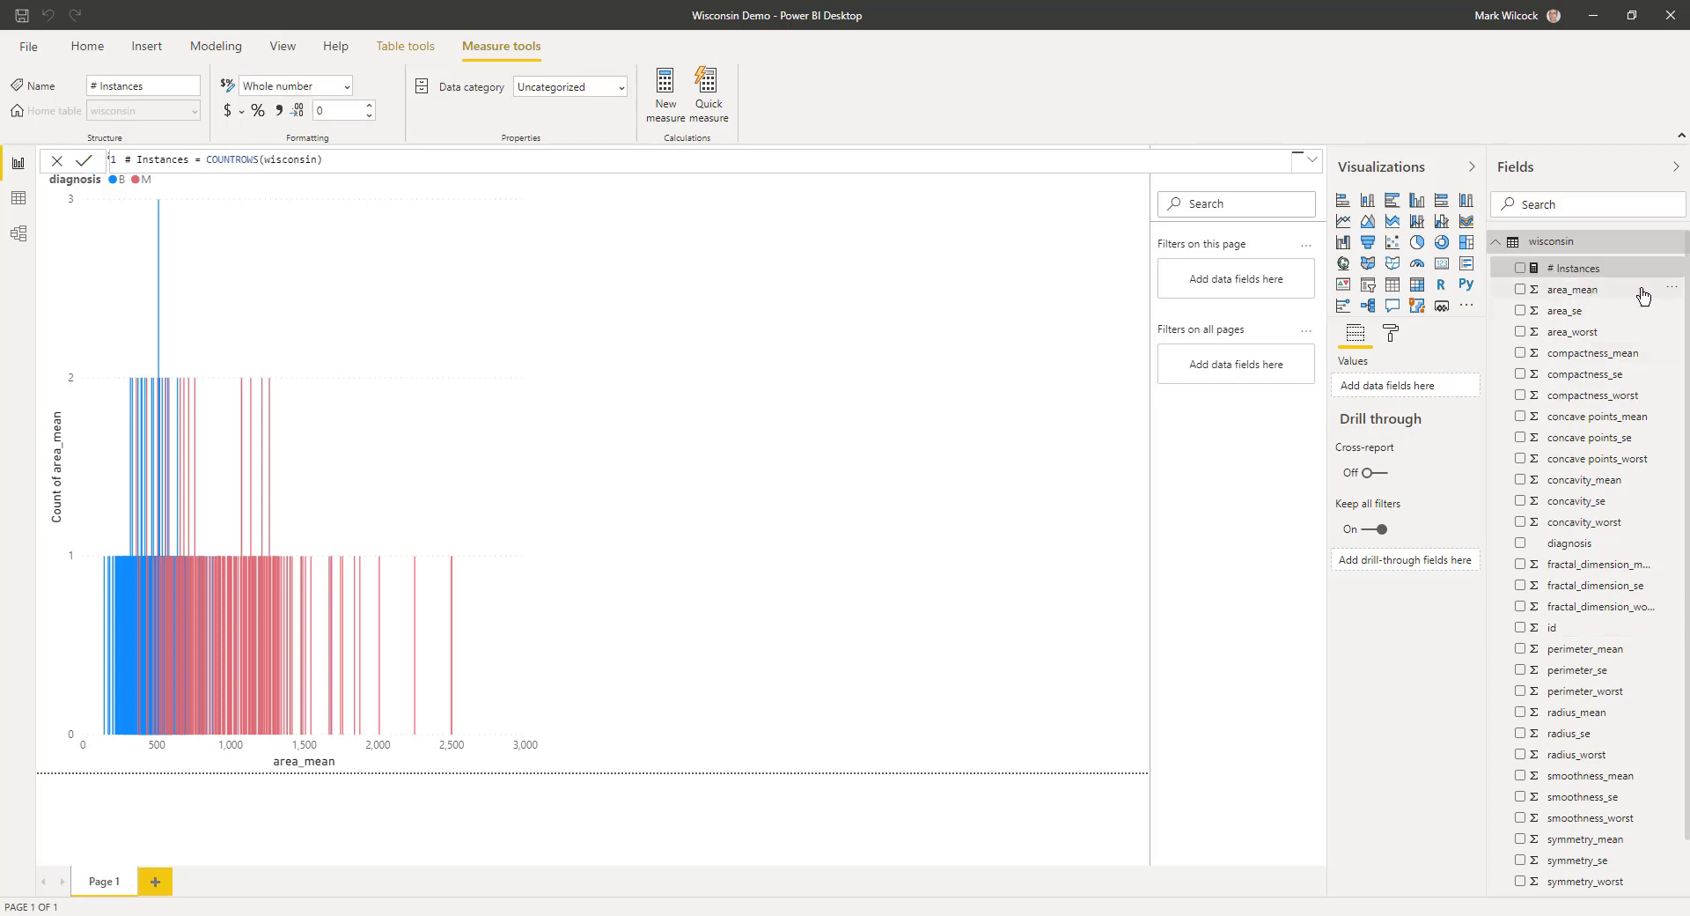
Step: Group area_mean into a new bins field with a bin size of 100
{"action": "left_click", "coordinate": [1644, 293]}
{"action": "left_click", "coordinate": [1672, 294]}
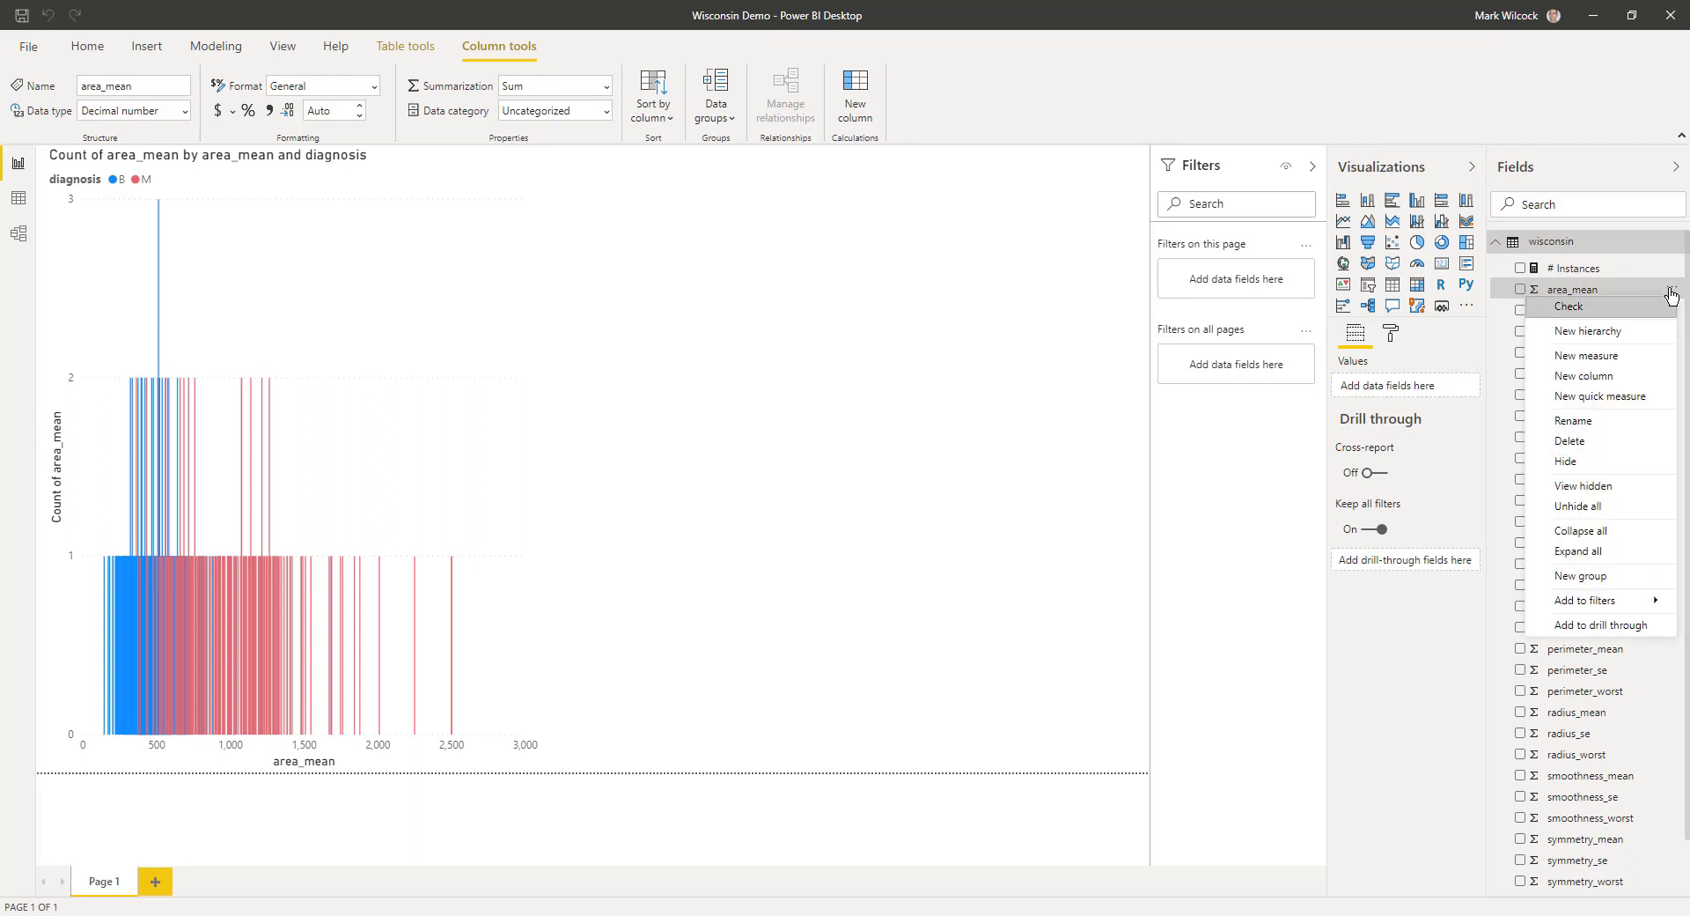
{"action": "left_click", "coordinate": [1611, 578]}
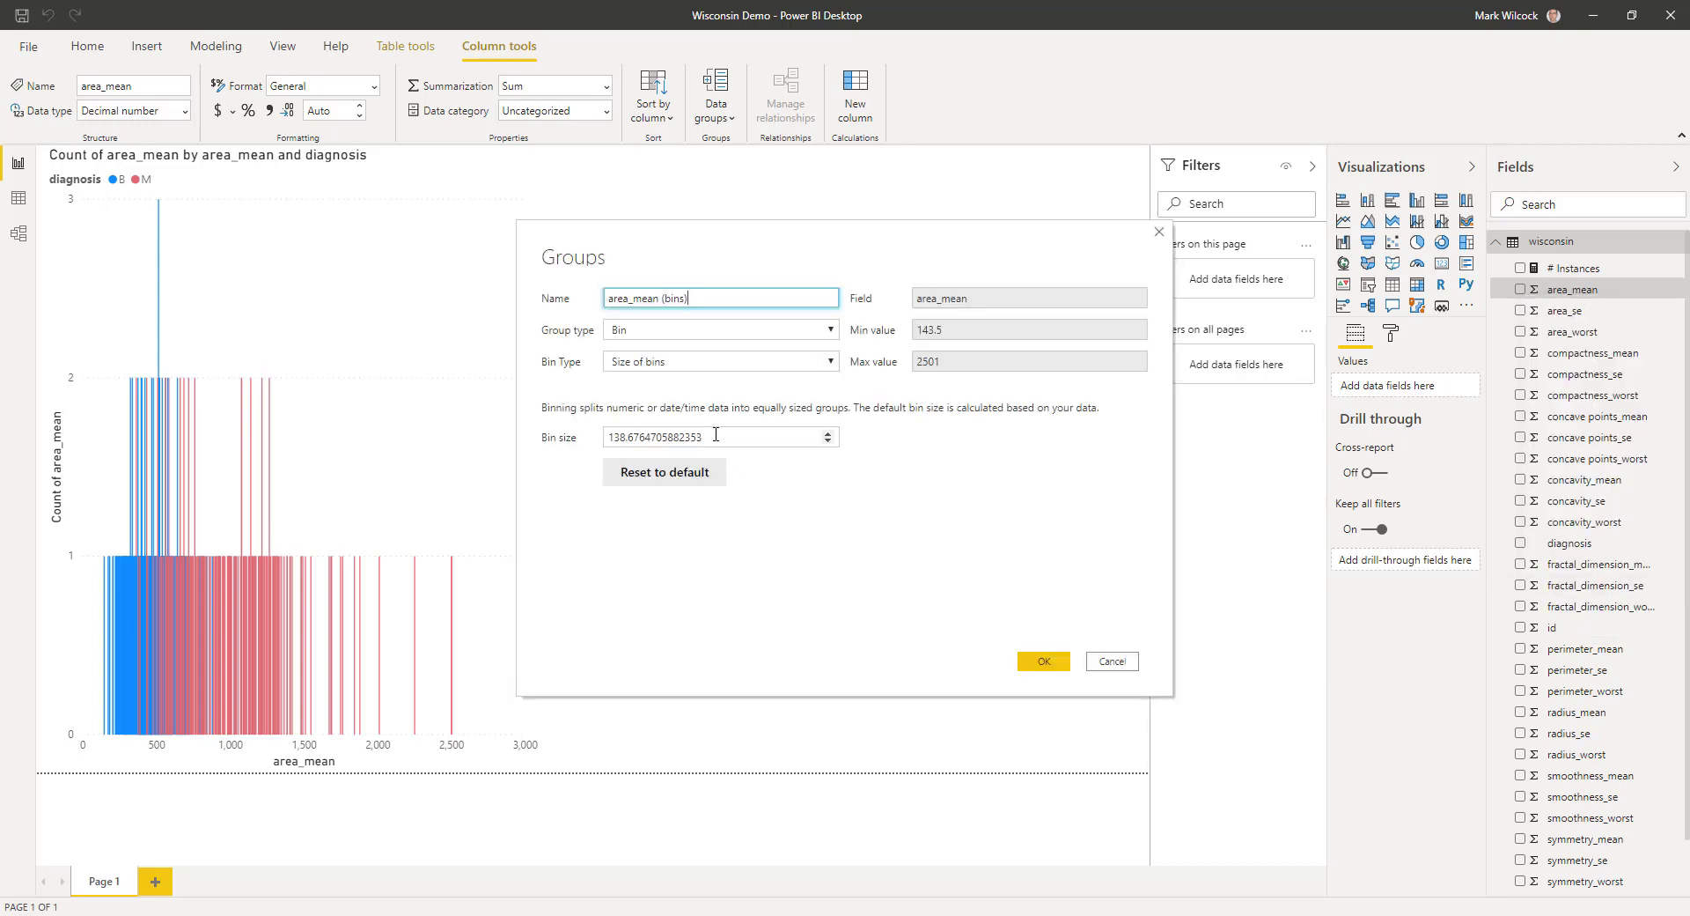
{"action": "left_click_drag", "start_coordinate": [757, 436], "coordinate": [542, 431]}
{"action": "type", "text": "100"}
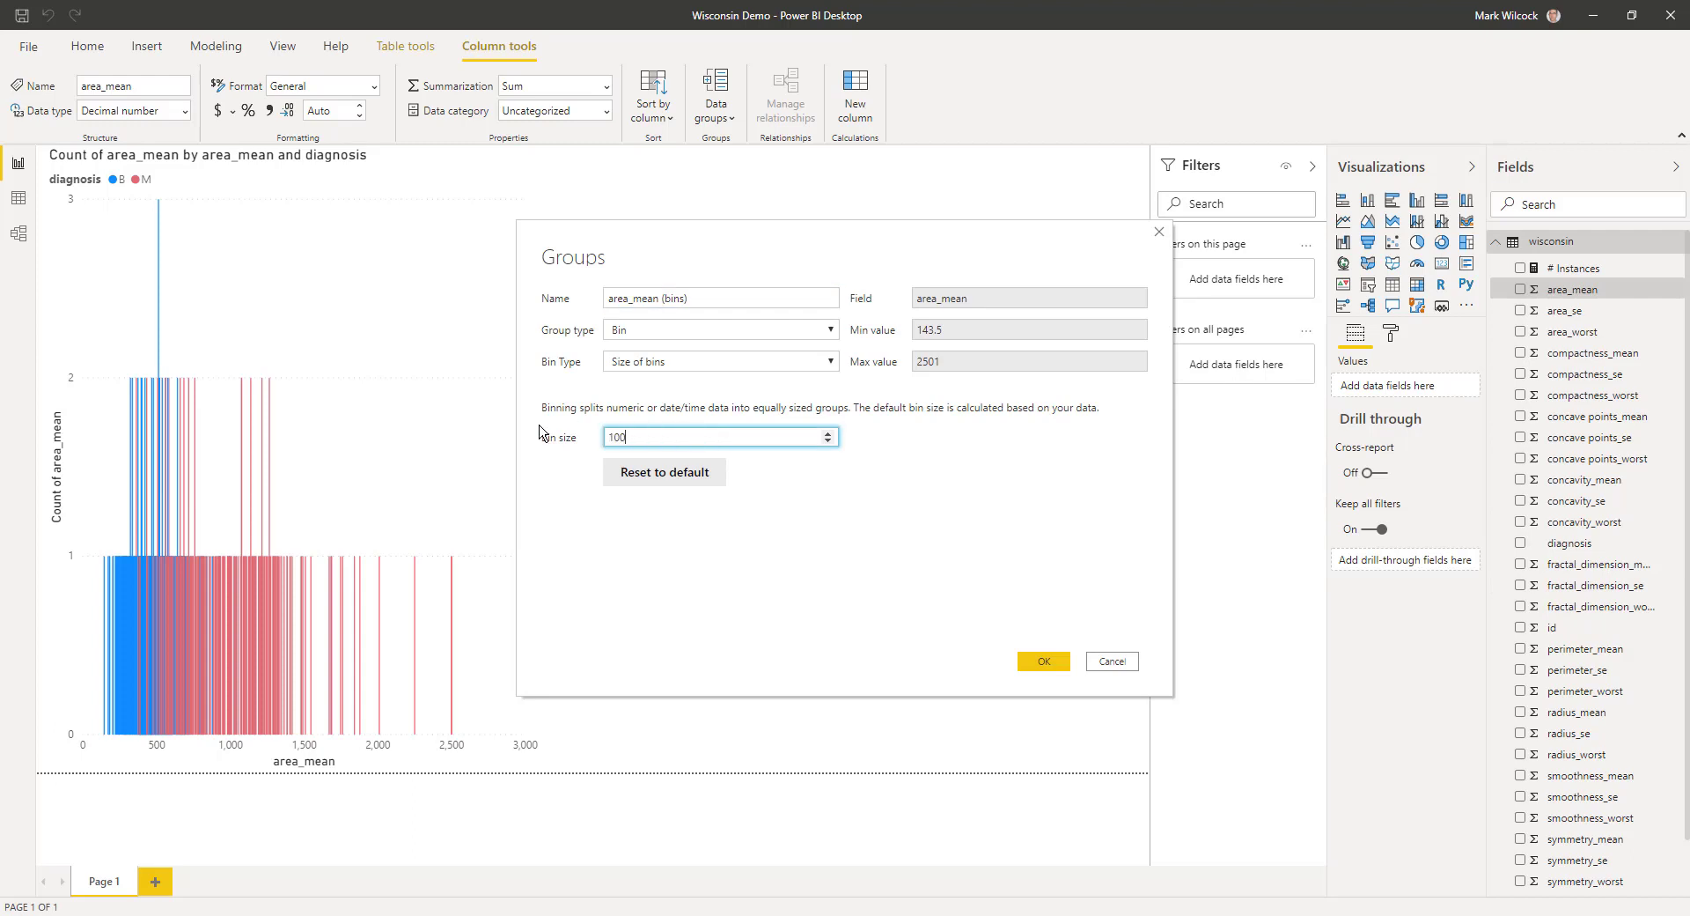
{"action": "left_click", "coordinate": [1046, 666]}
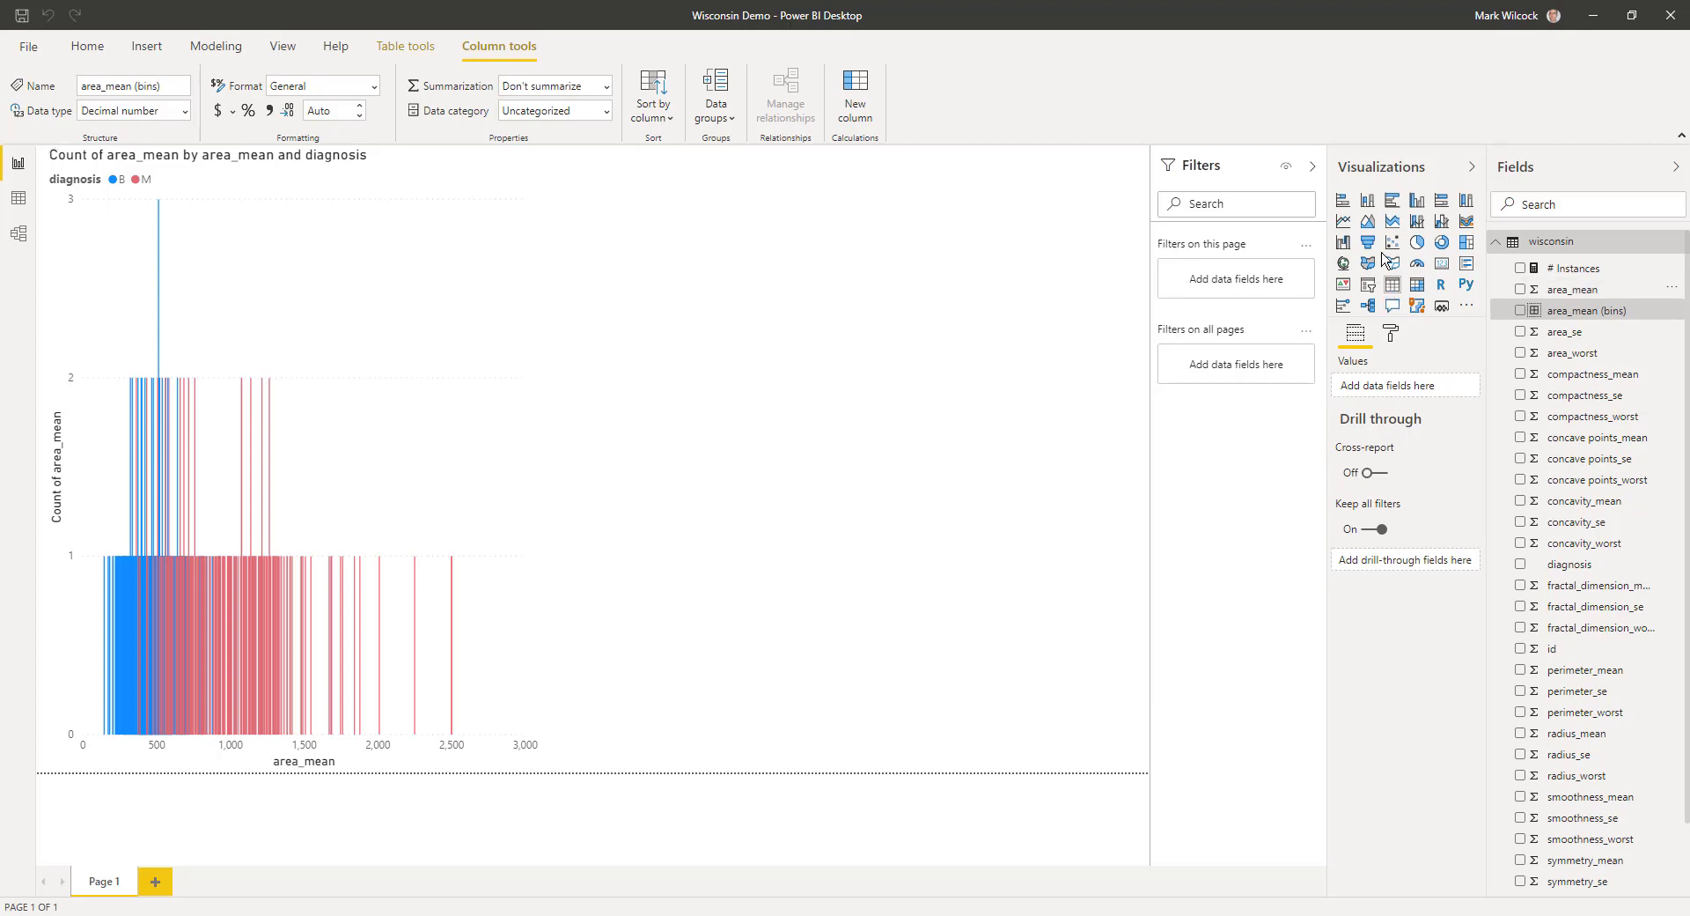
Step: Add a stacked column chart of # Instances by area_mean (bins), split by diagnosis
{"action": "left_click", "coordinate": [1369, 208]}
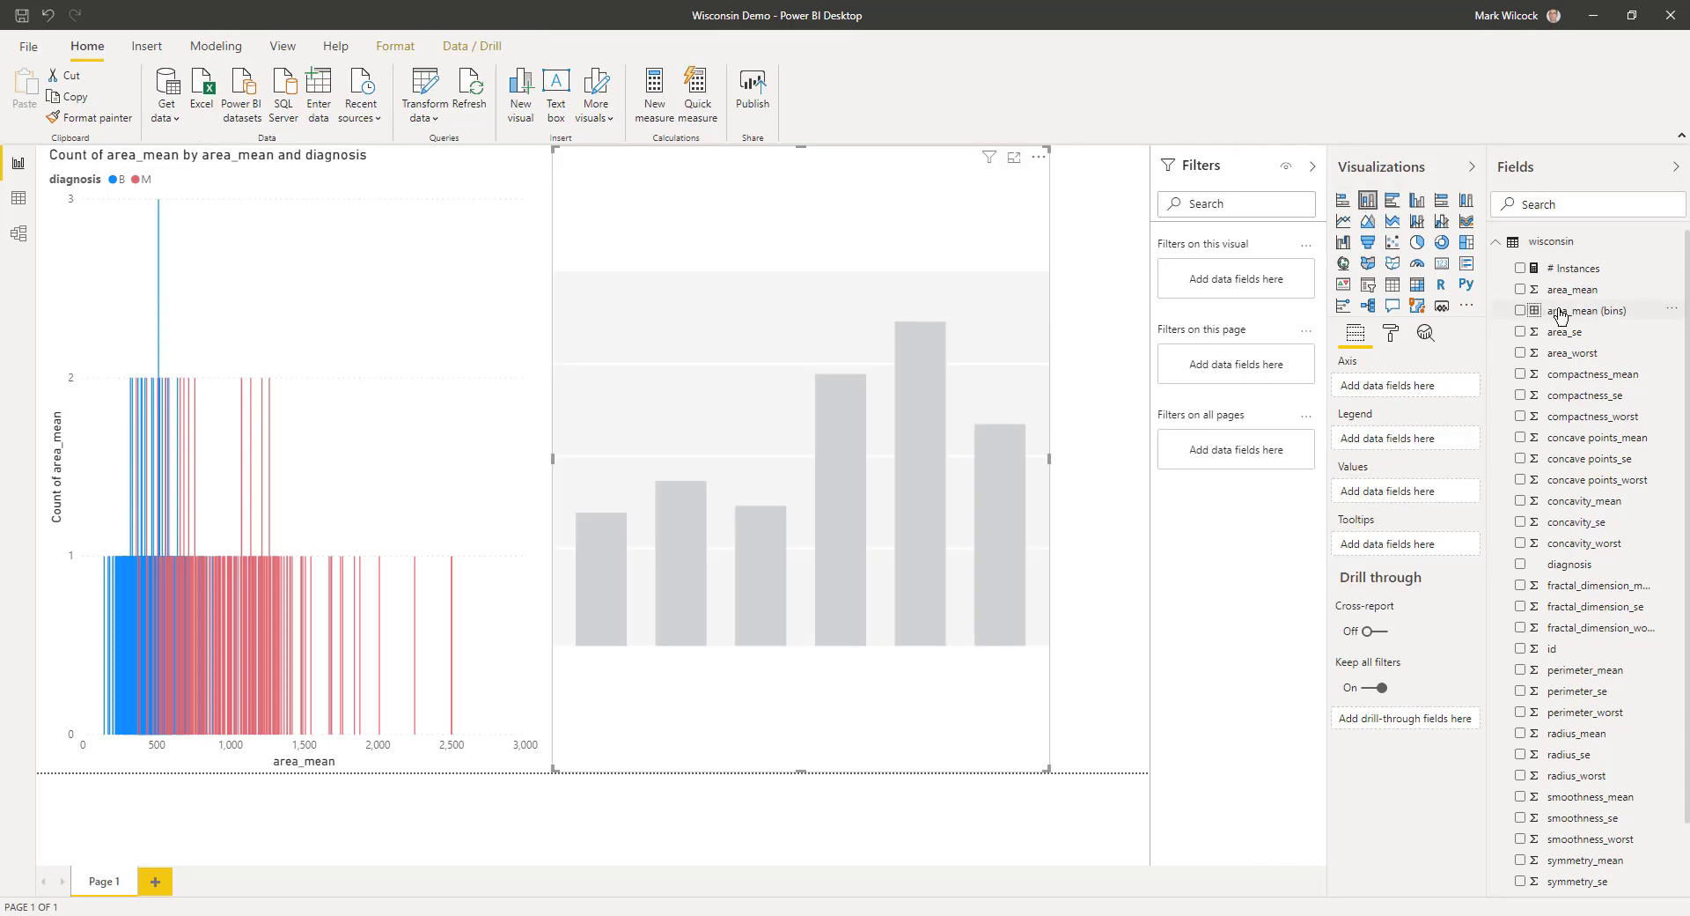
{"action": "left_click_drag", "start_coordinate": [1560, 315], "coordinate": [1402, 394]}
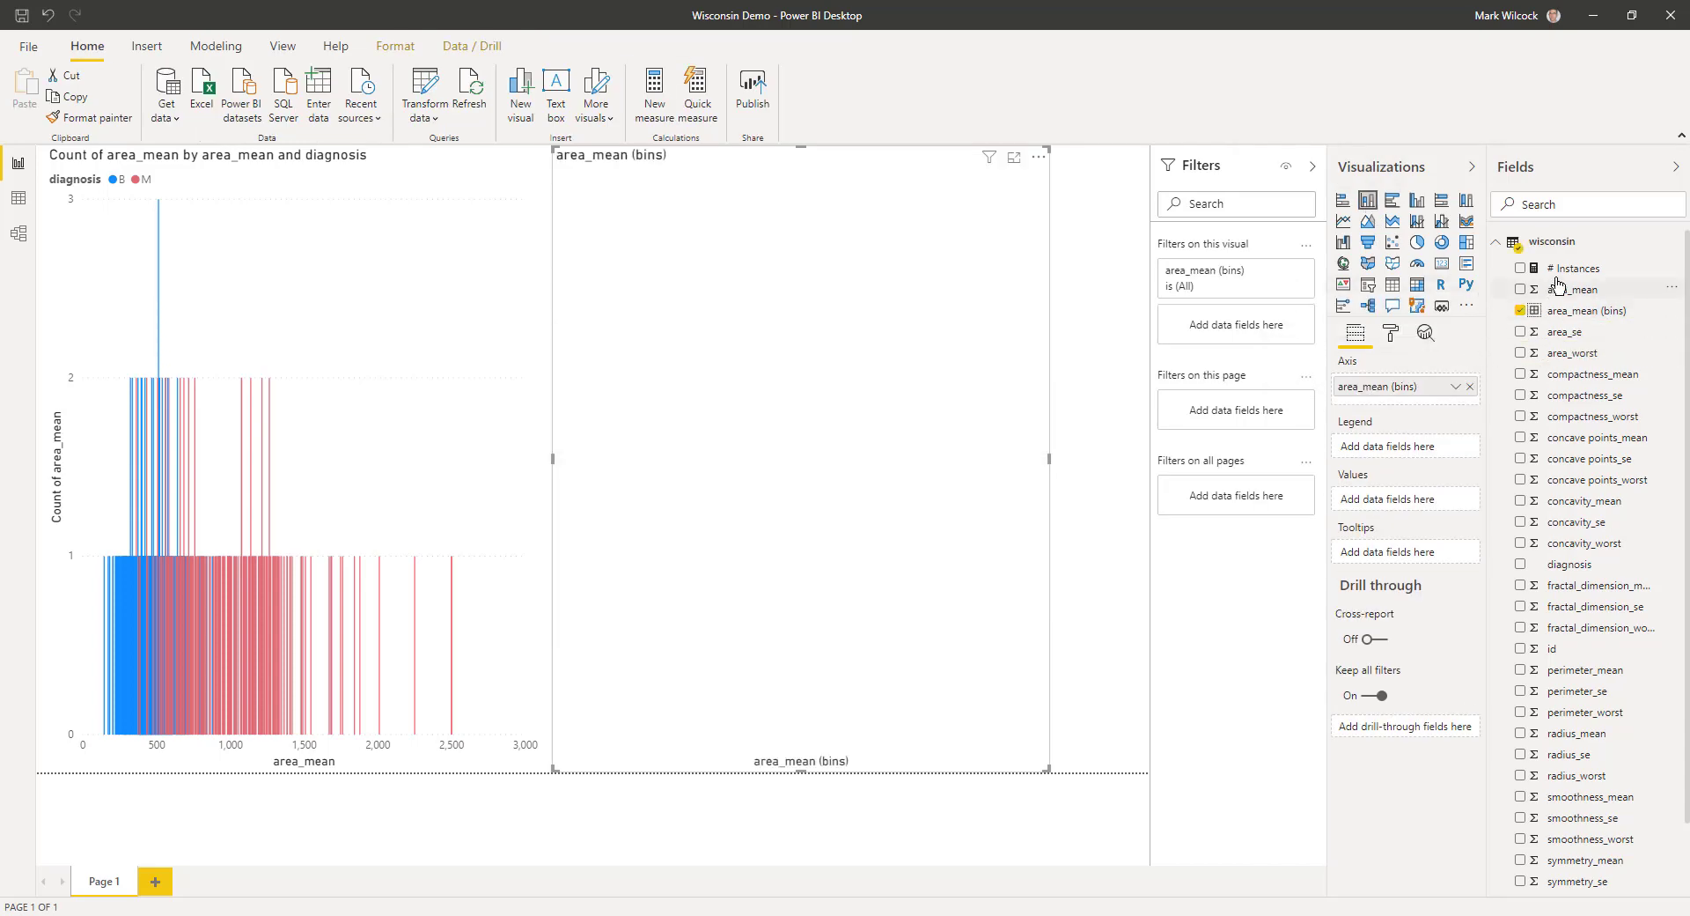
{"action": "left_click_drag", "start_coordinate": [1523, 270], "coordinate": [1391, 515]}
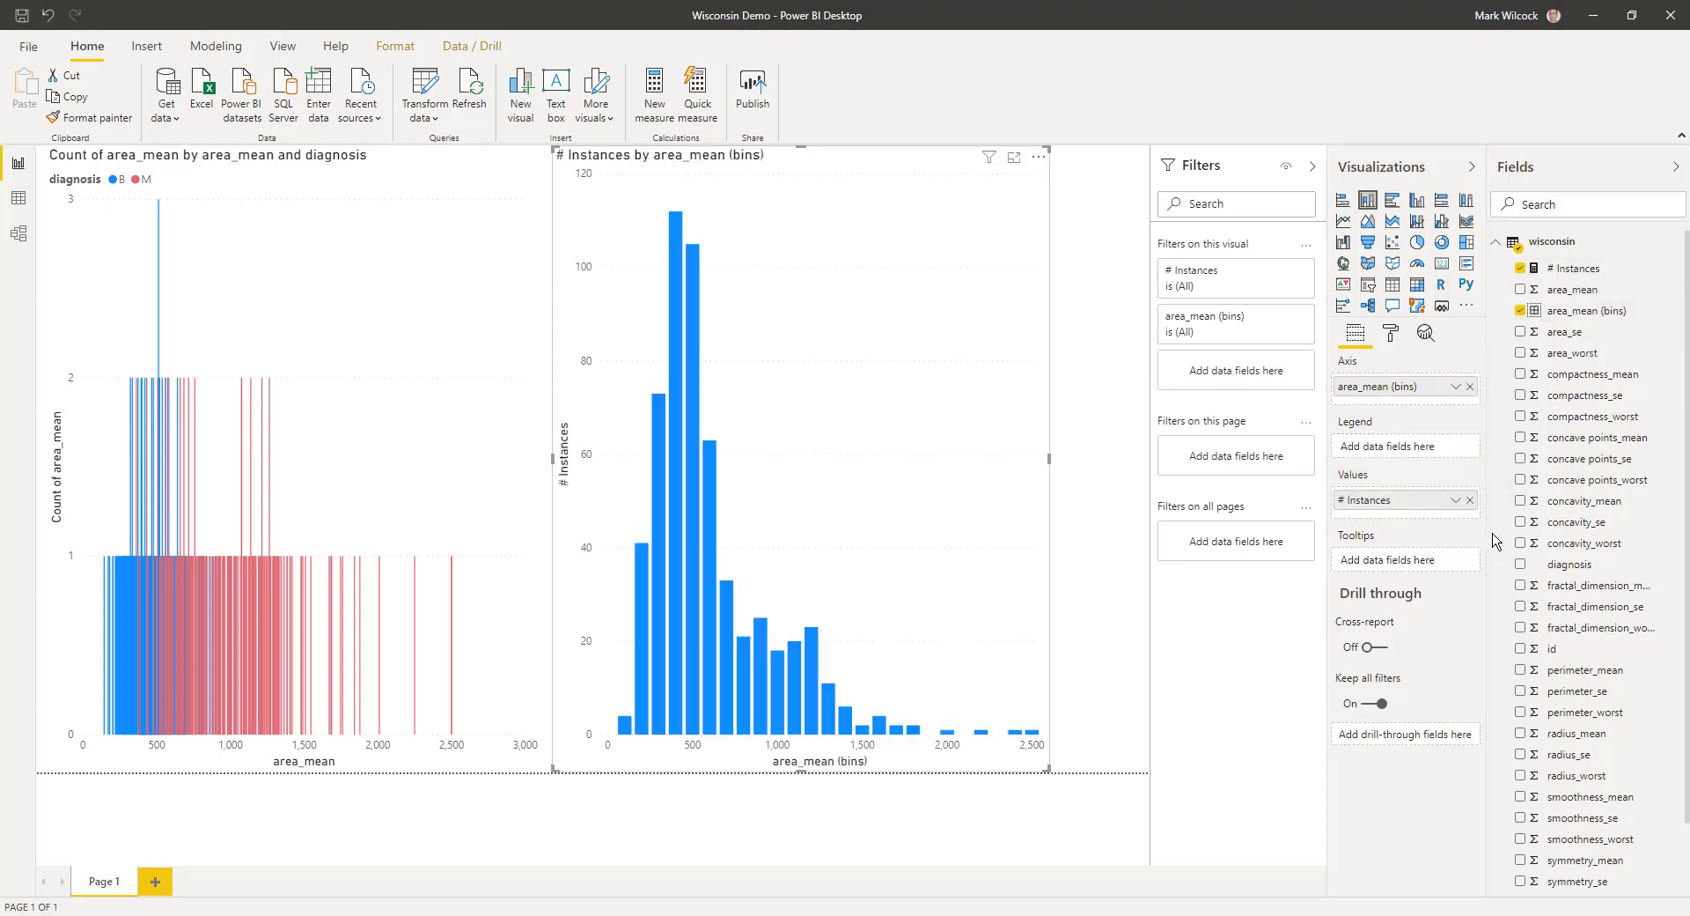
{"action": "left_click_drag", "start_coordinate": [1588, 570], "coordinate": [1393, 452]}
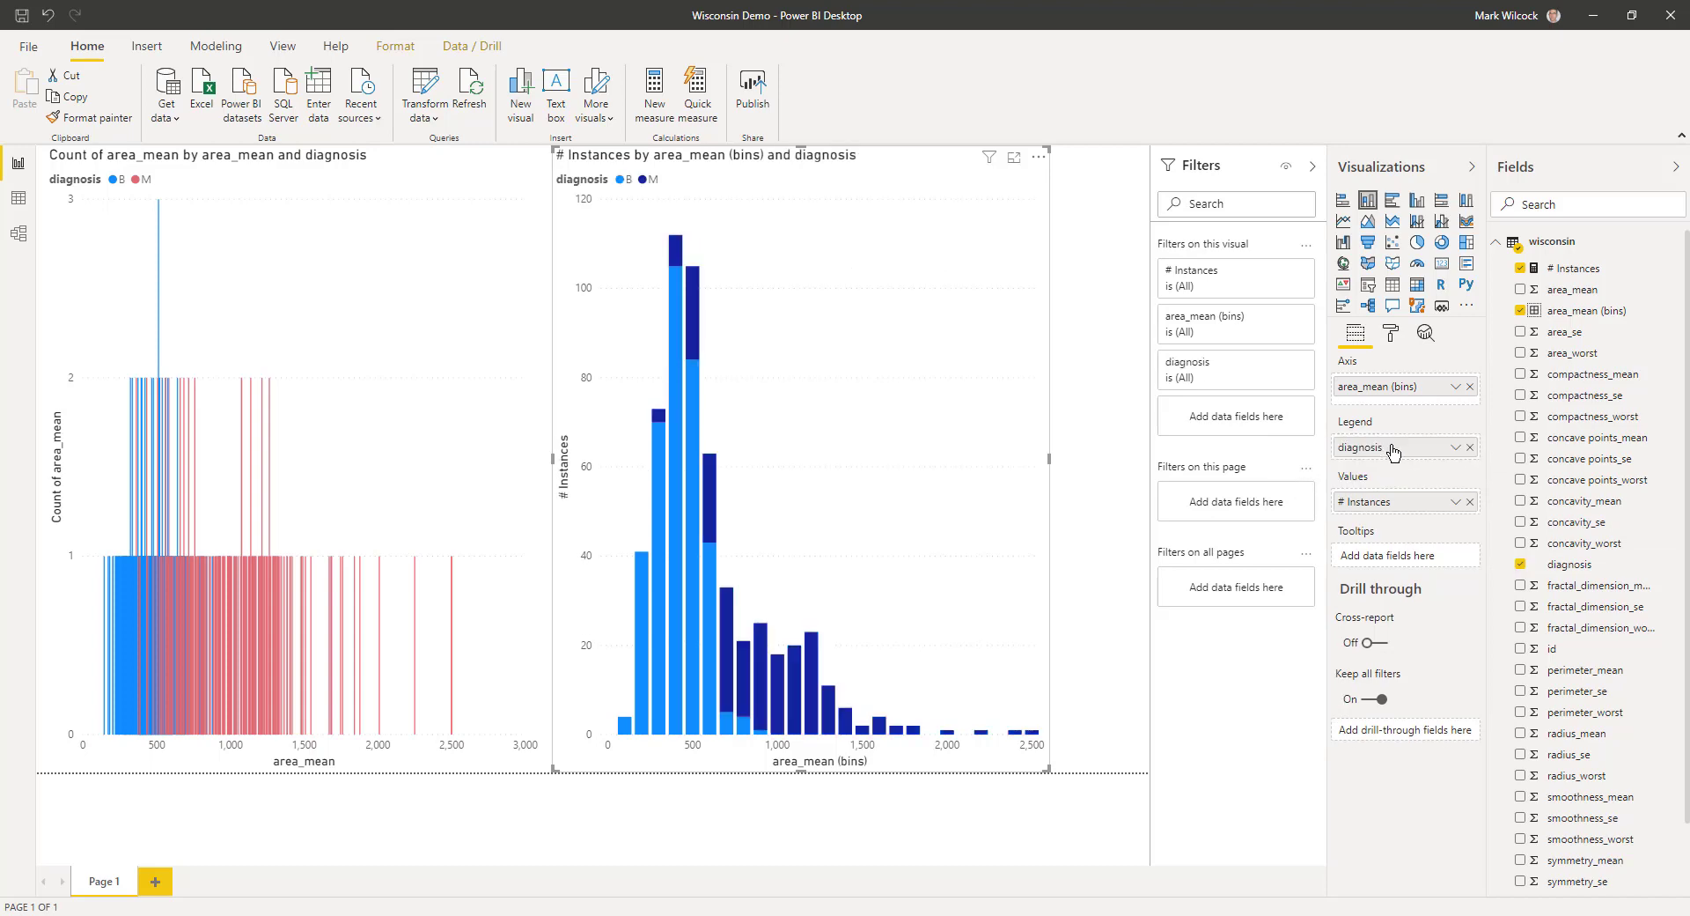
Step: Make the M bars of the new chart pink
{"action": "left_click", "coordinate": [1391, 333]}
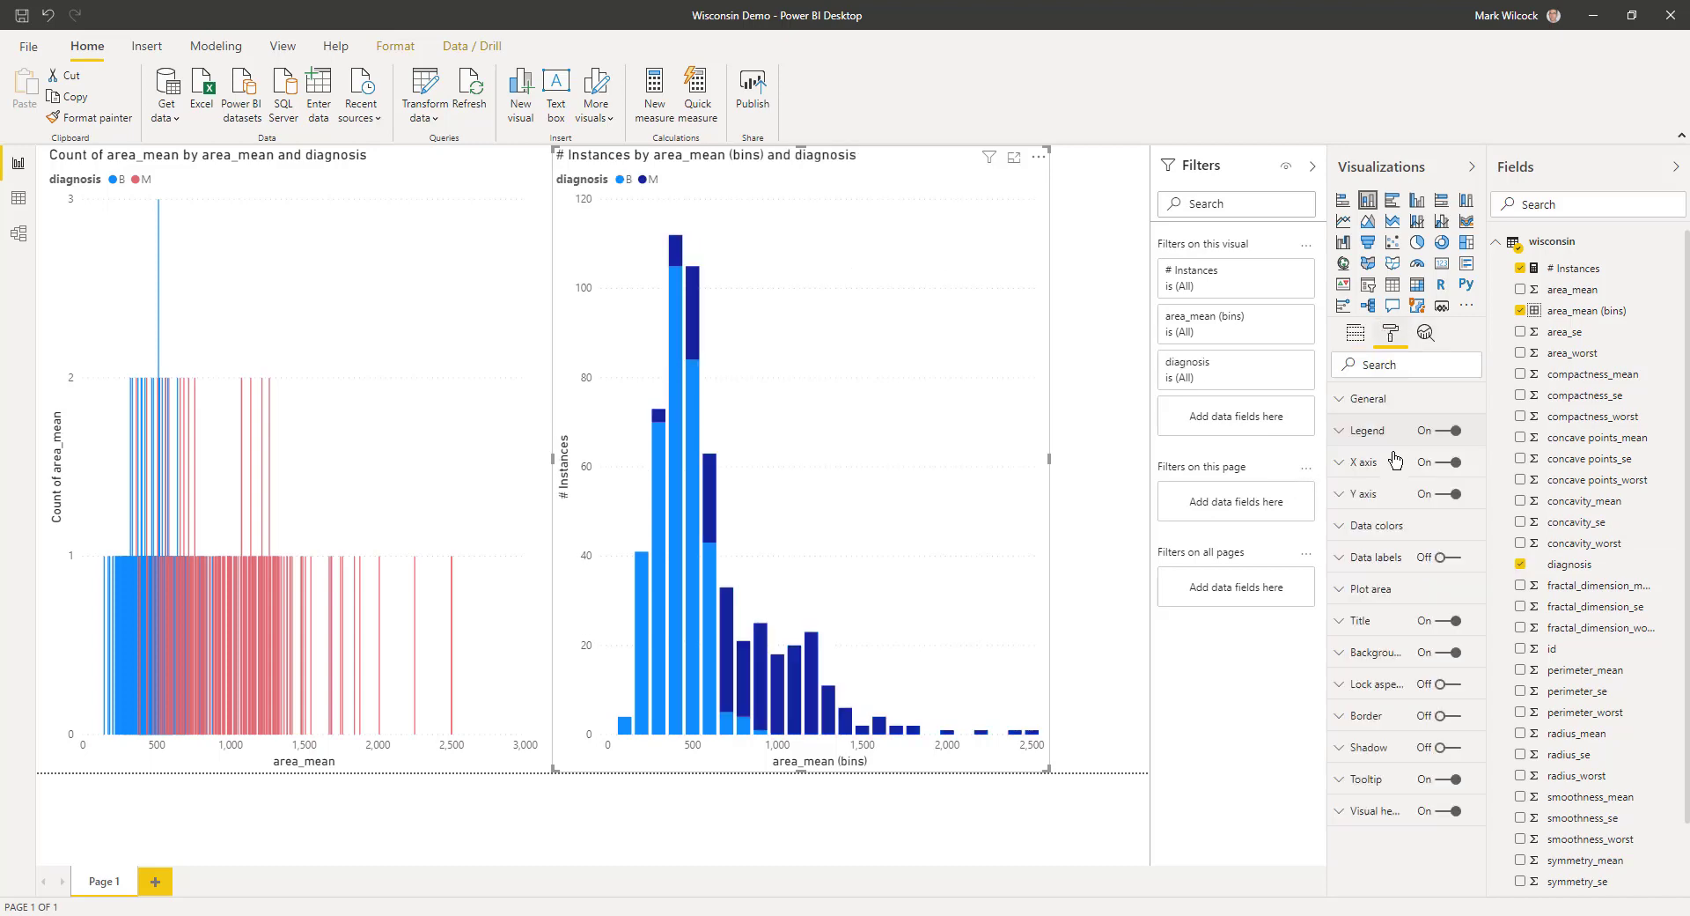
{"action": "left_click", "coordinate": [1367, 526]}
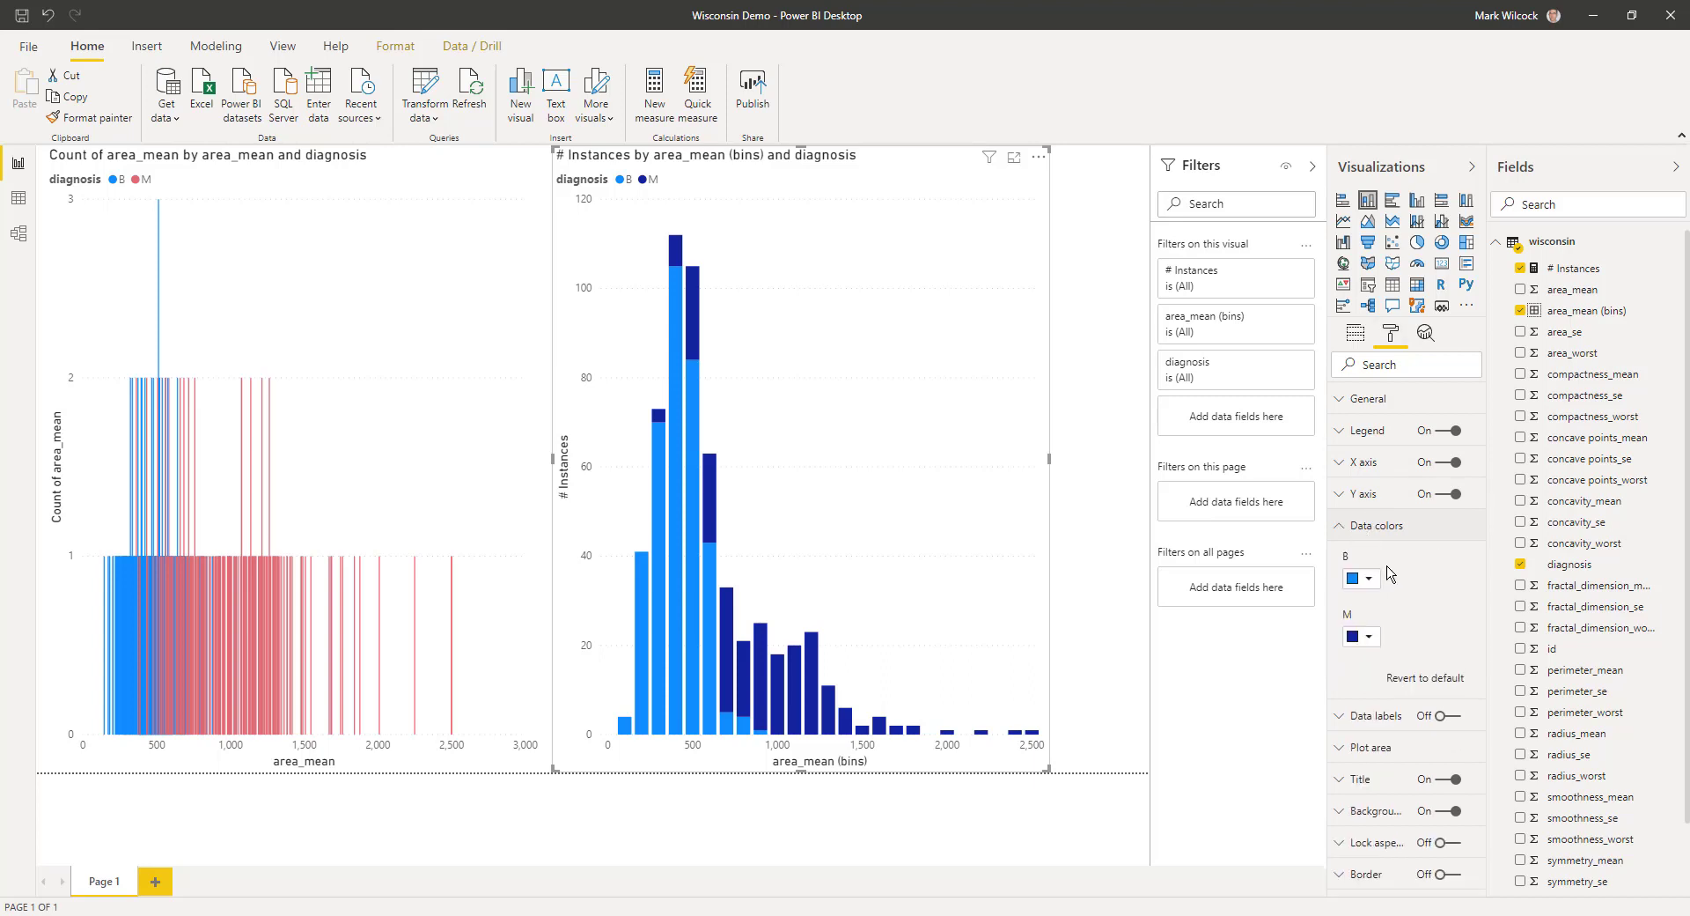
{"action": "left_click", "coordinate": [1367, 636]}
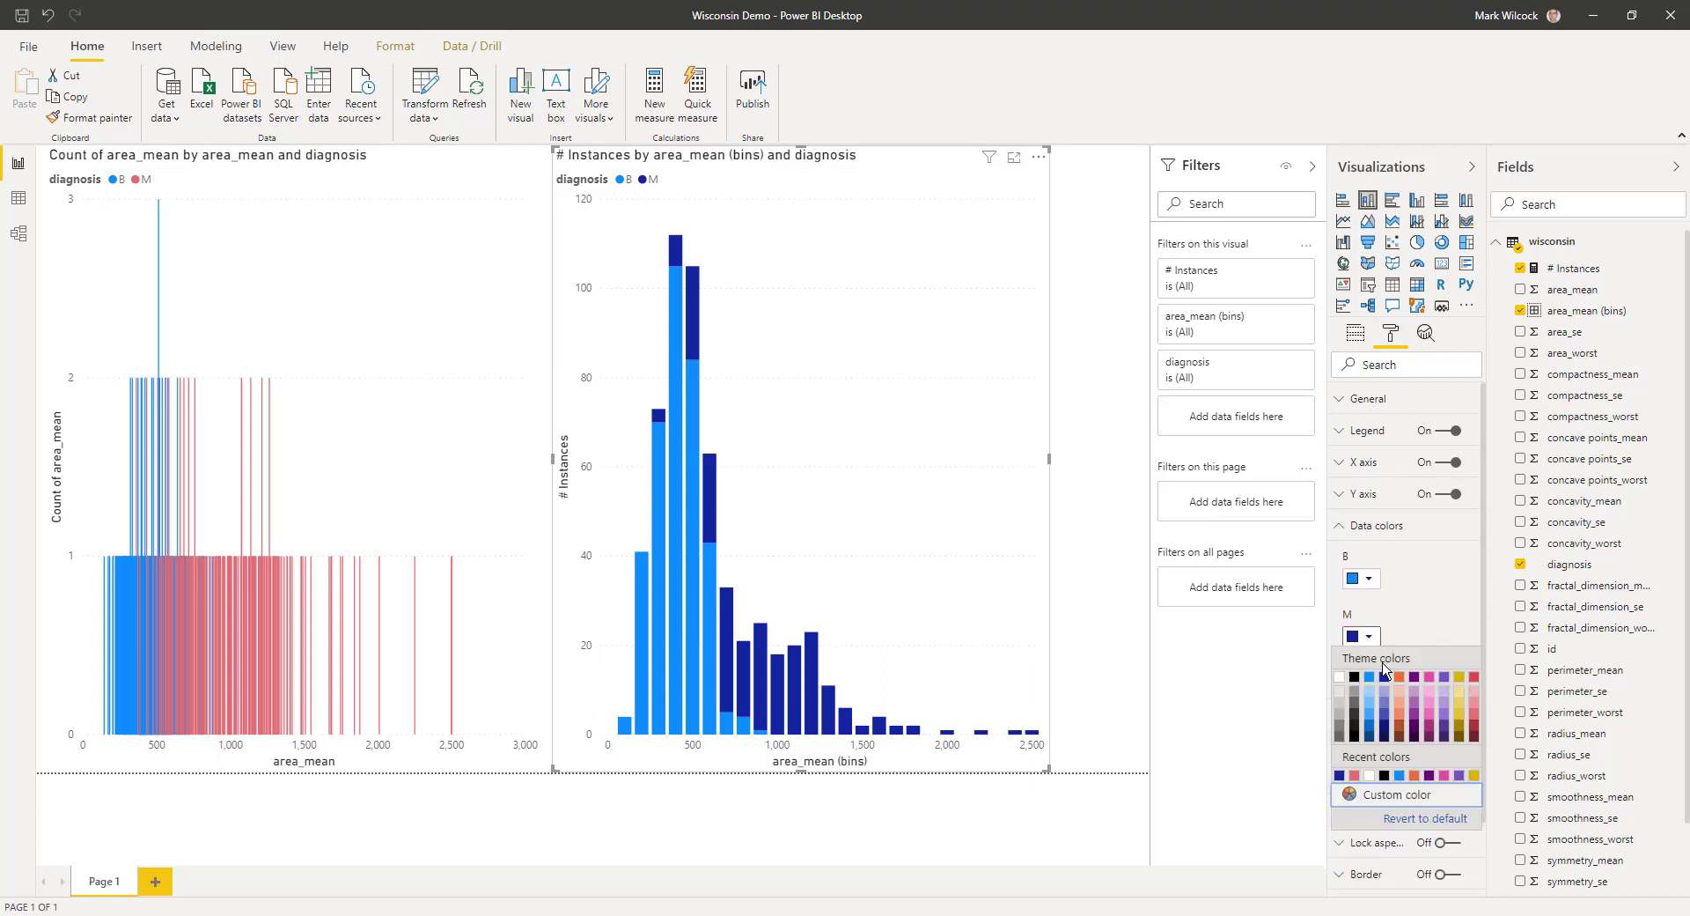
{"action": "left_click", "coordinate": [1474, 718]}
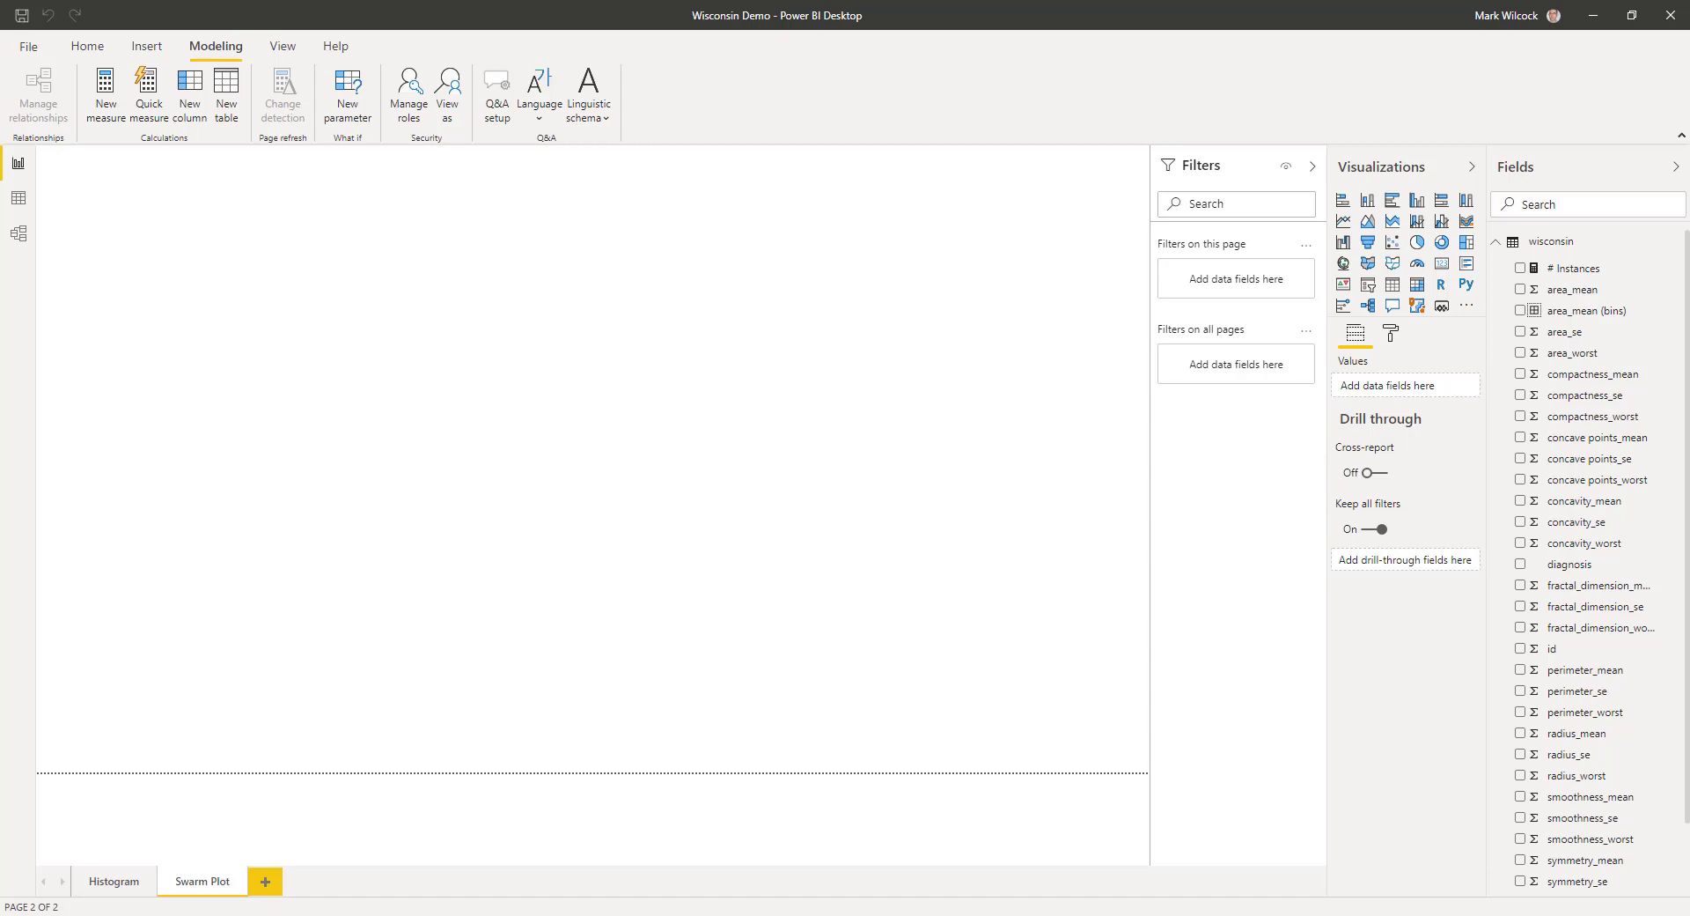
Step: Start a new column and paste the formula diagnosis_number = if (wisconsin[diagnosis] = "B", 0, 1)
{"action": "left_click", "coordinate": [194, 104]}
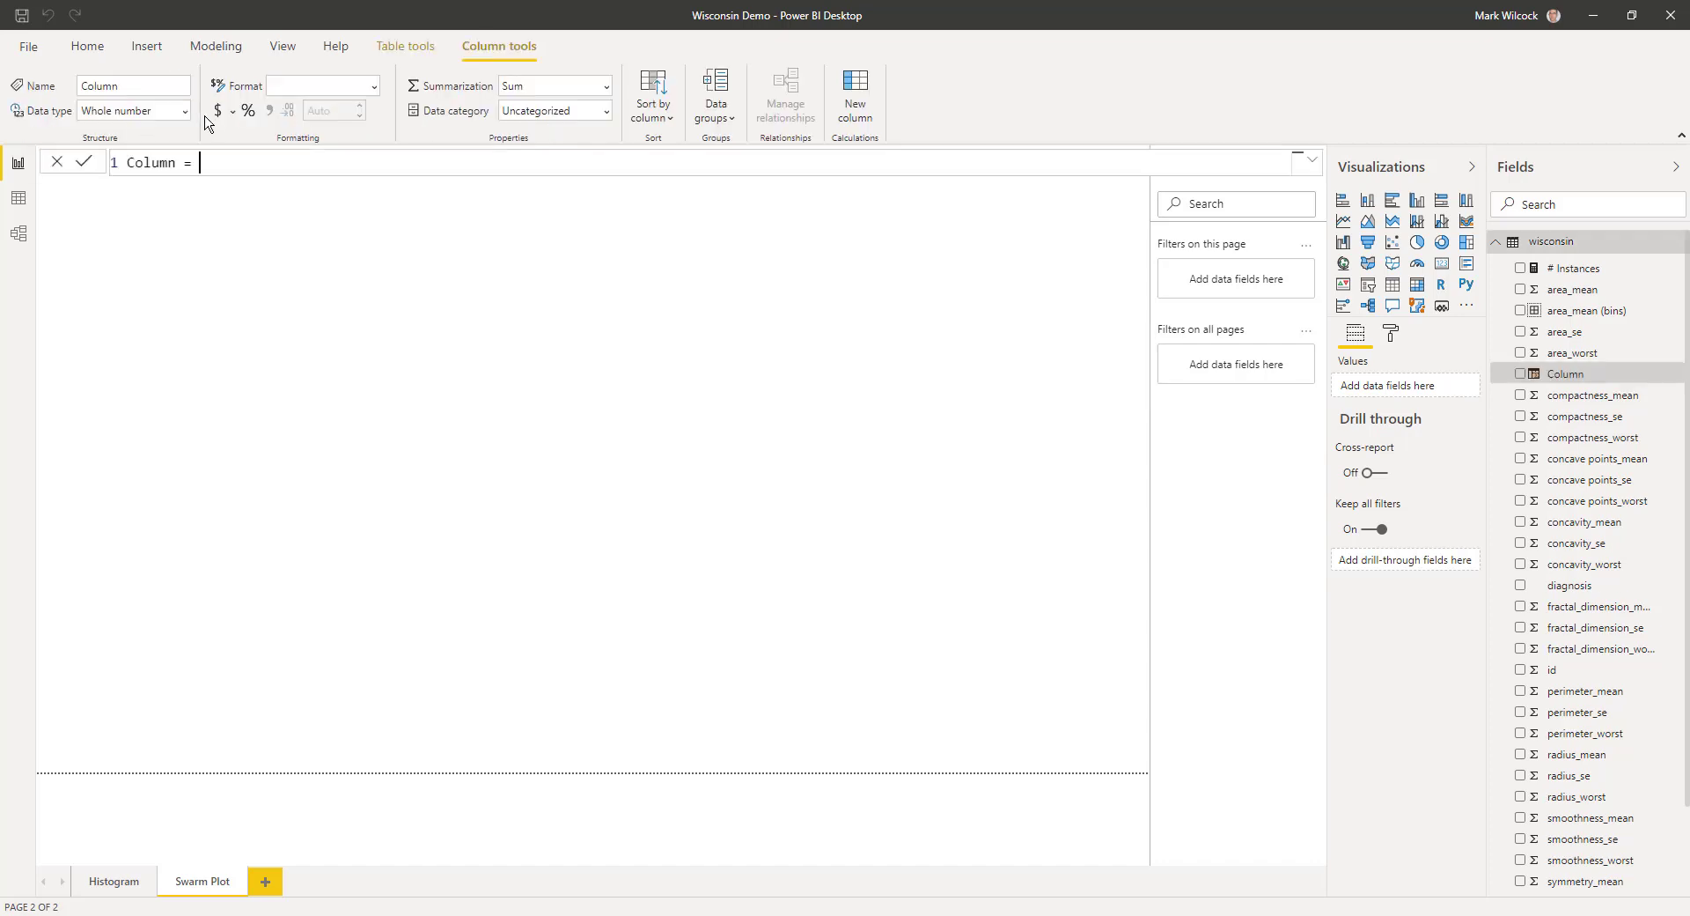
{"action": "double_click", "coordinate": [159, 161]}
{"action": "key", "text": "BackSpace"}
{"action": "type", "text": "diagnosis_number = if (wisconsin[diagnosis] = \"B\", 0, 1)"}
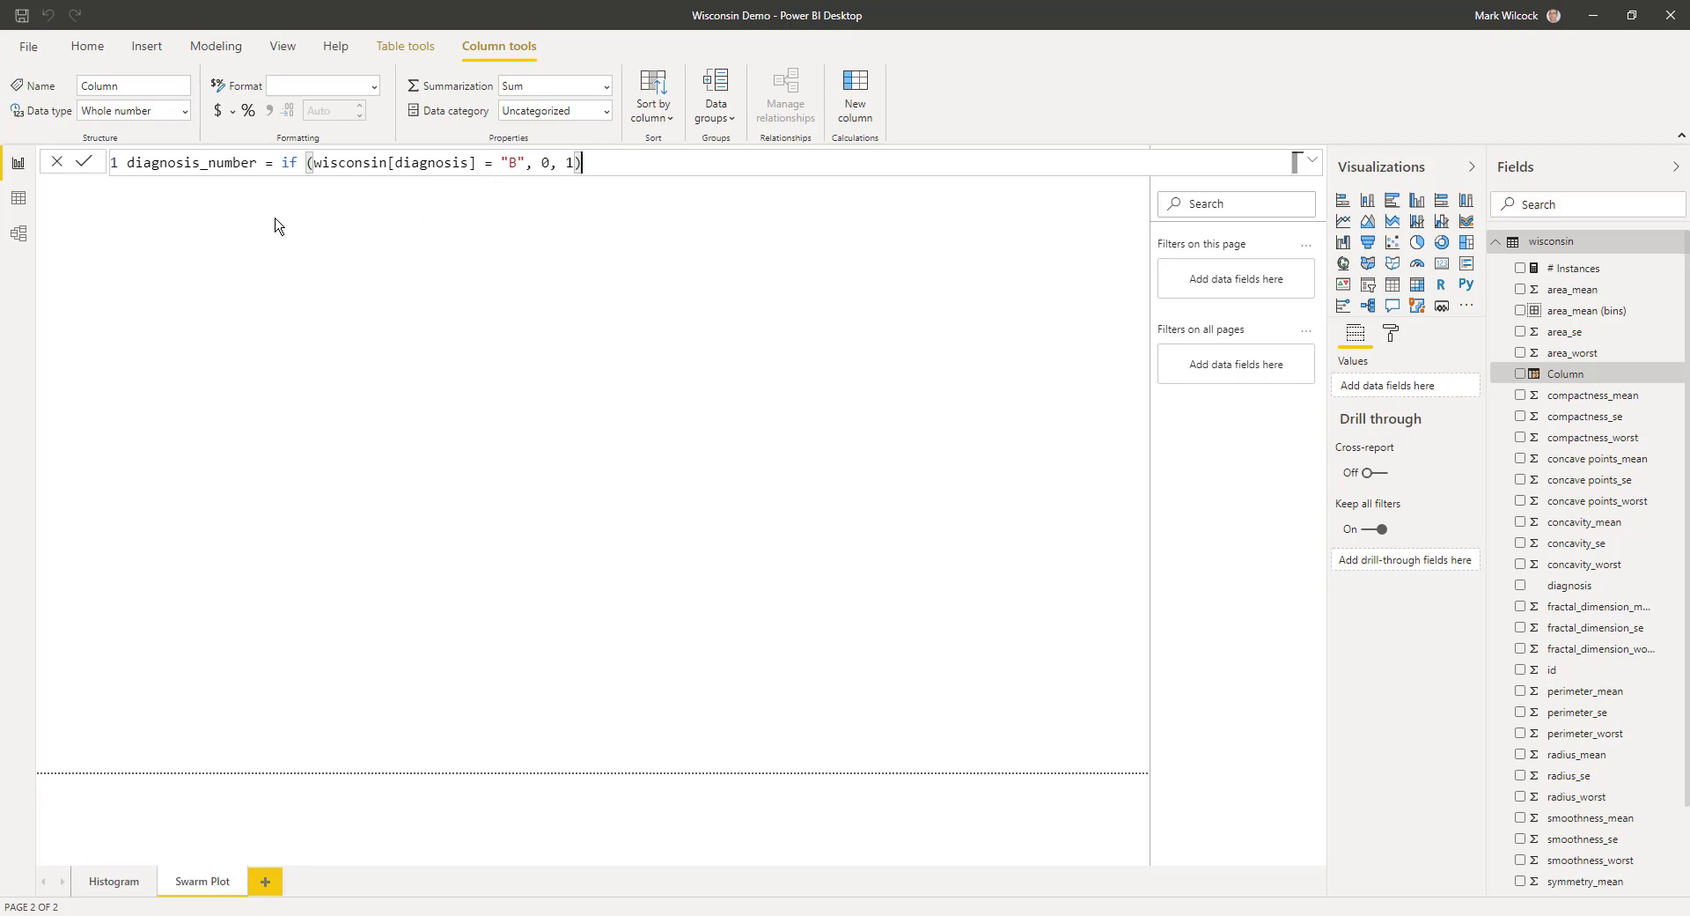
Step: Commit the diagnosis_number column and add a large scatter chart
{"action": "left_click", "coordinate": [85, 163]}
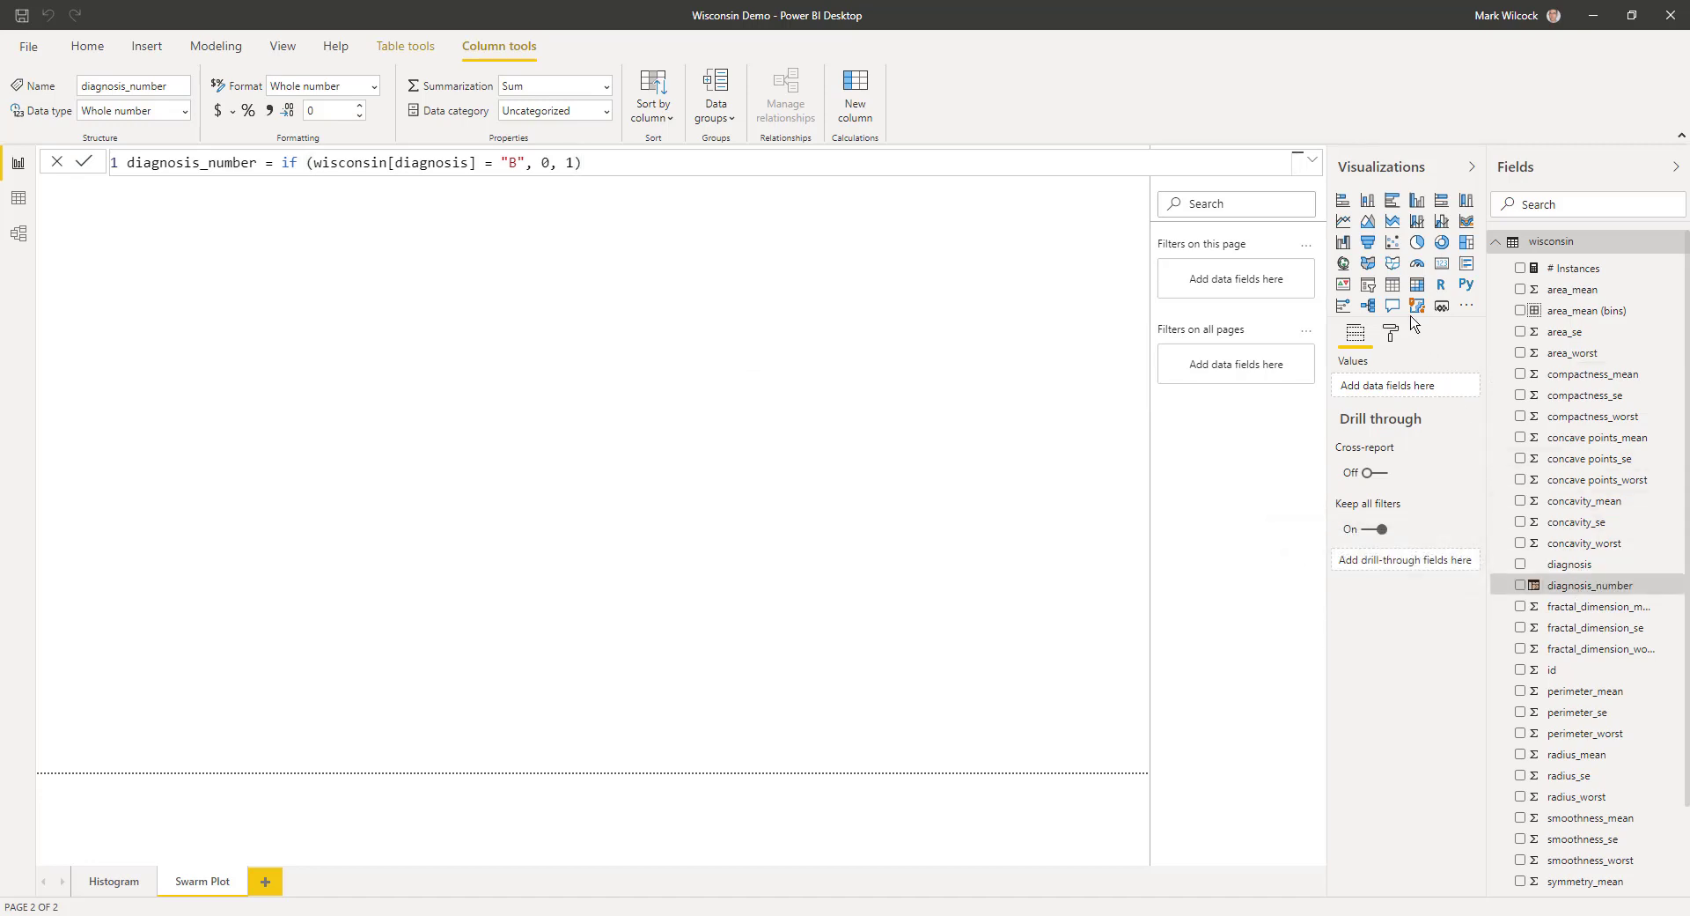
{"action": "left_click", "coordinate": [1393, 243]}
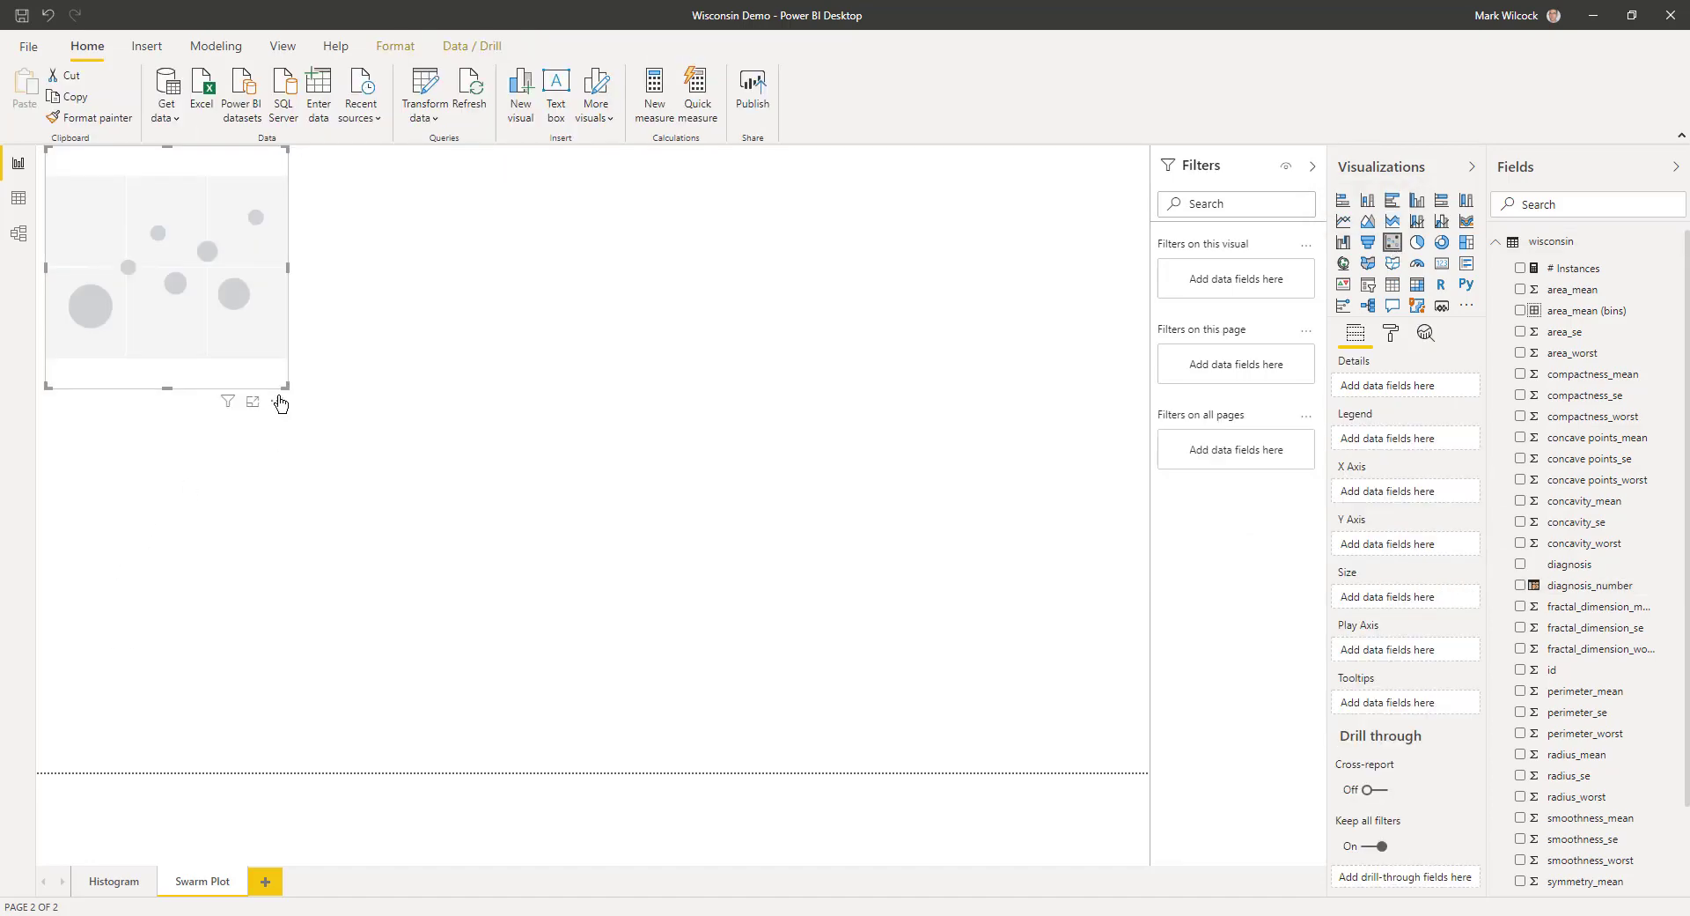
{"action": "left_click_drag", "start_coordinate": [282, 385], "coordinate": [375, 761]}
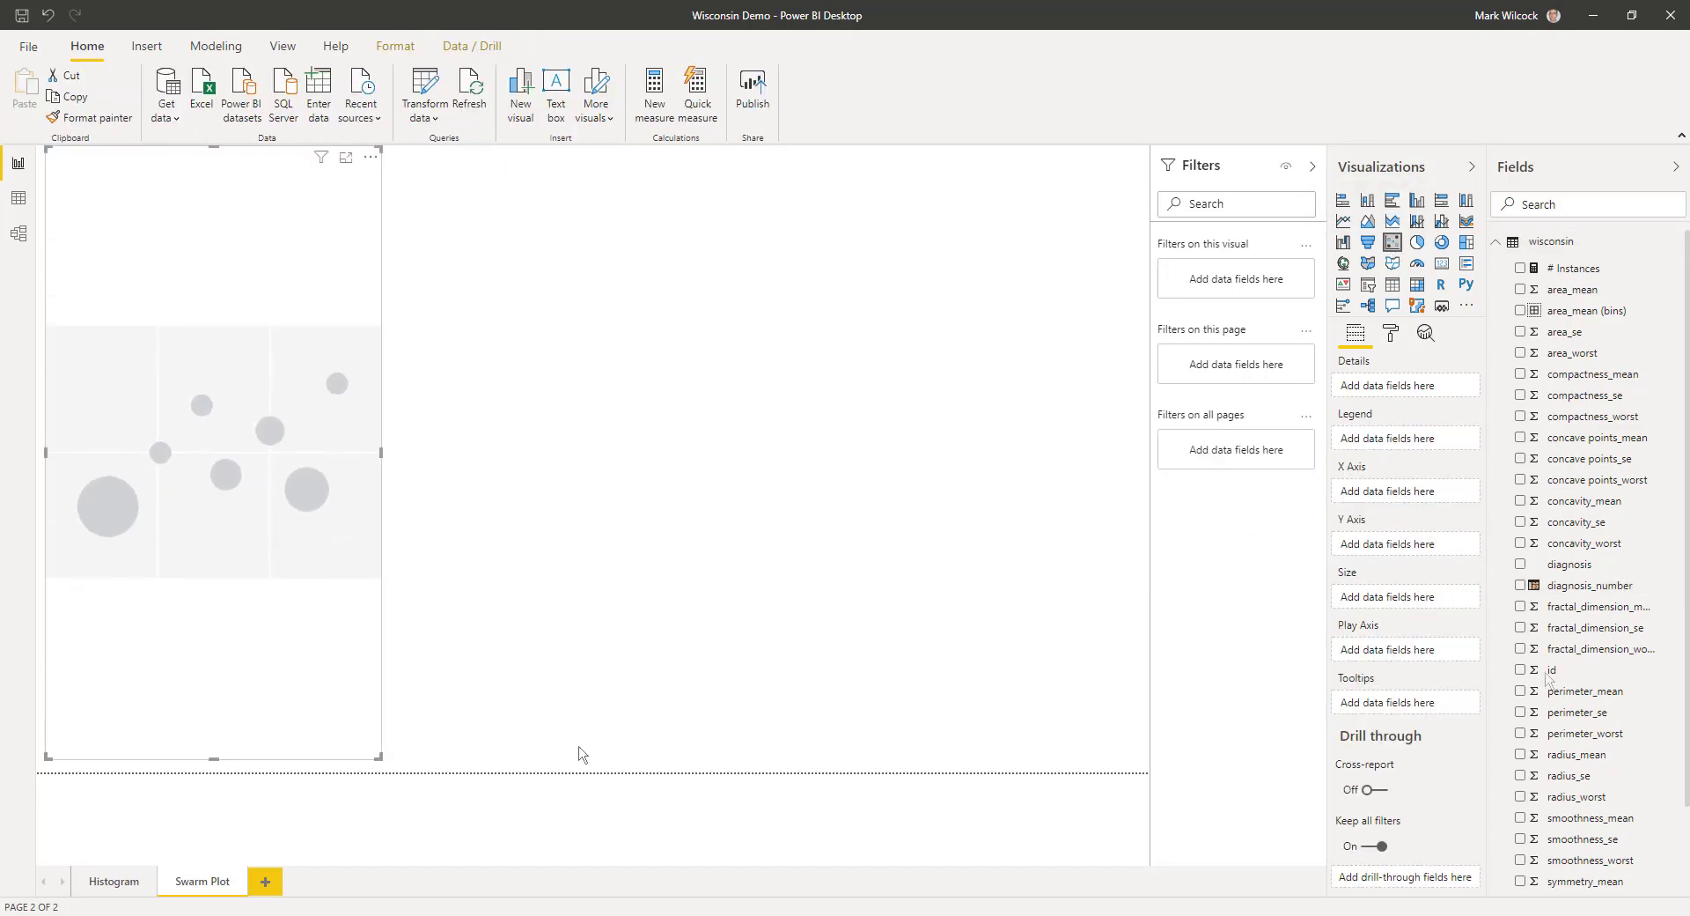
Step: Plot area_mean on the Y axis against diagnosis_number on the X axis, one point per id
{"action": "left_click_drag", "start_coordinate": [1547, 674], "coordinate": [1393, 391]}
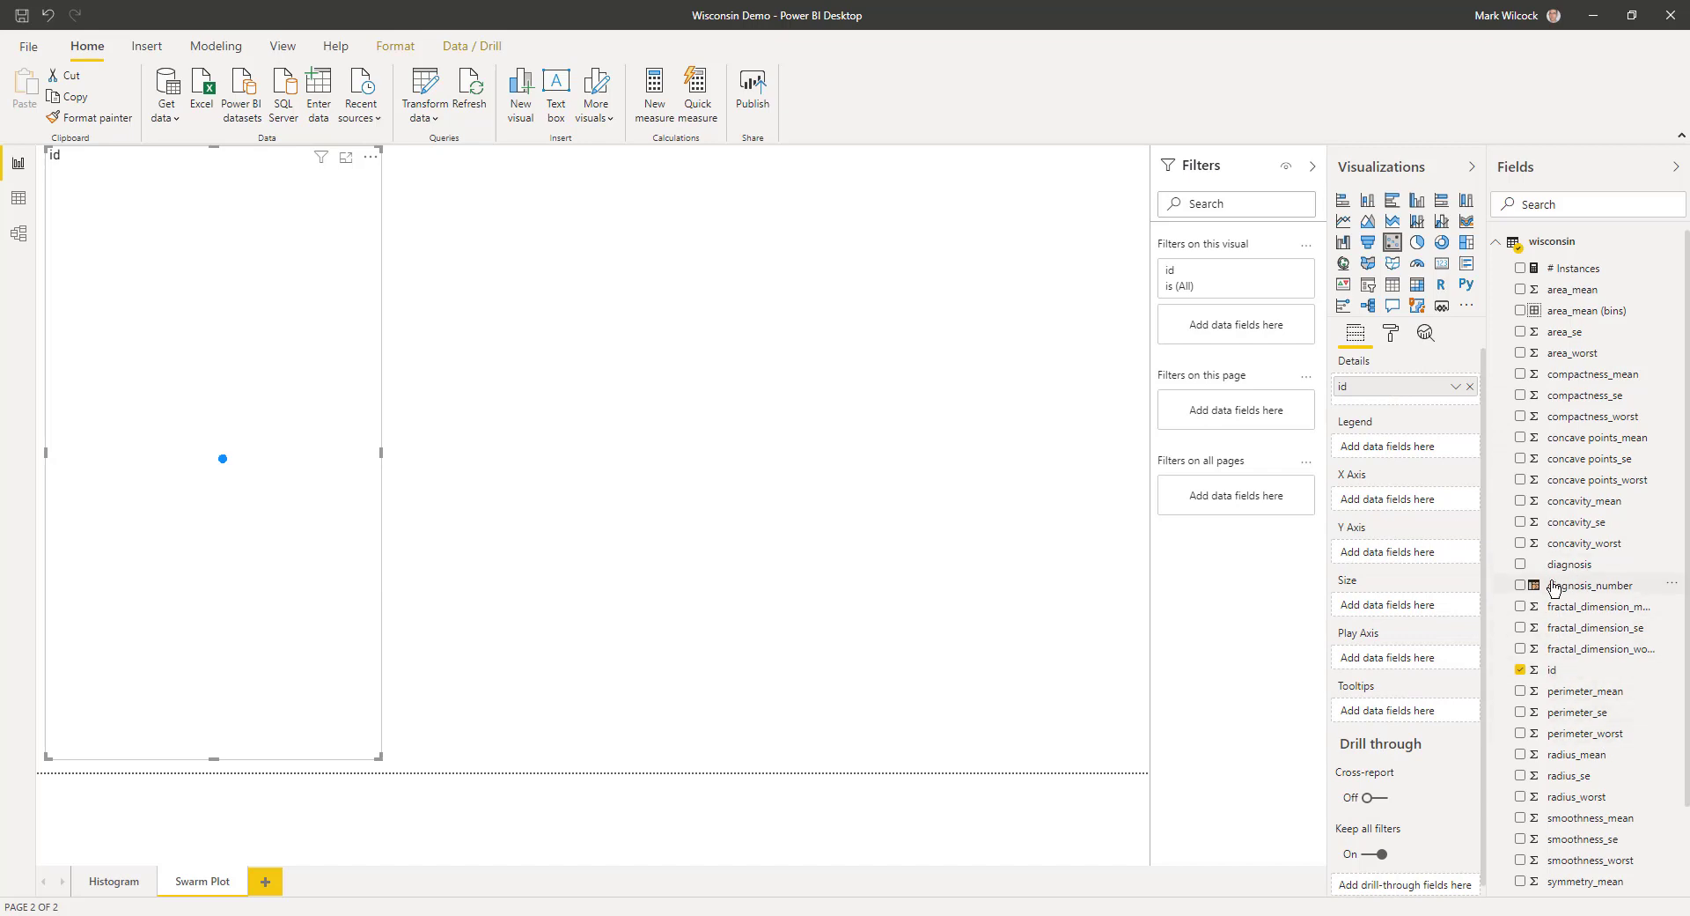
{"action": "left_click_drag", "start_coordinate": [1543, 587], "coordinate": [1405, 556]}
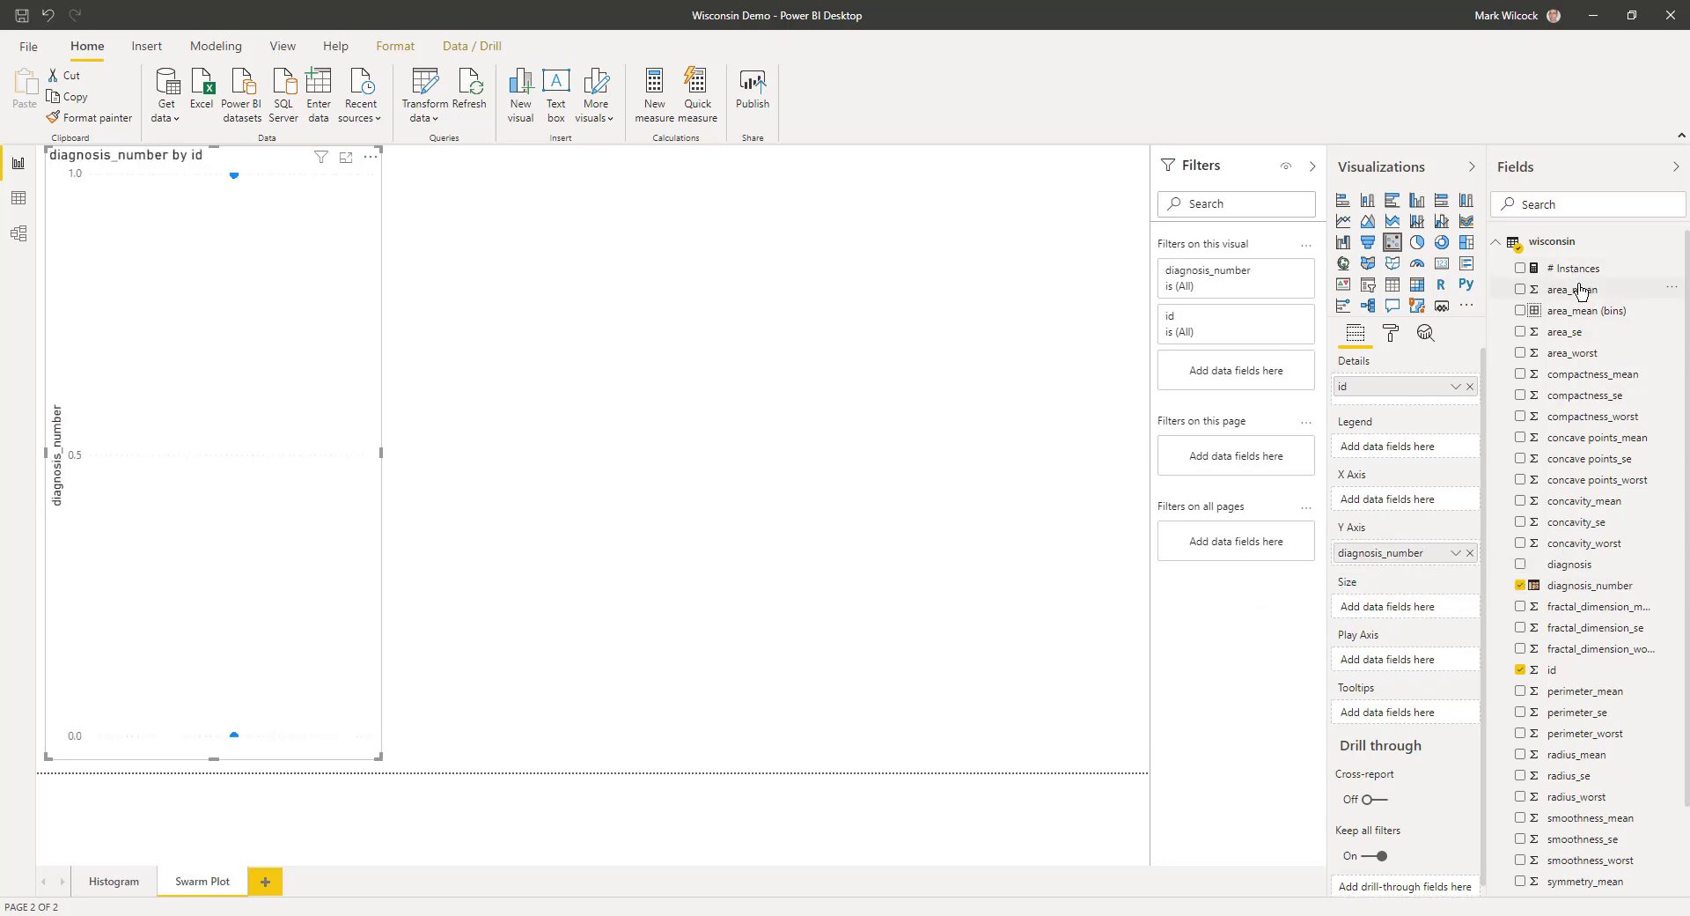
{"action": "left_click_drag", "start_coordinate": [1581, 296], "coordinate": [1371, 520]}
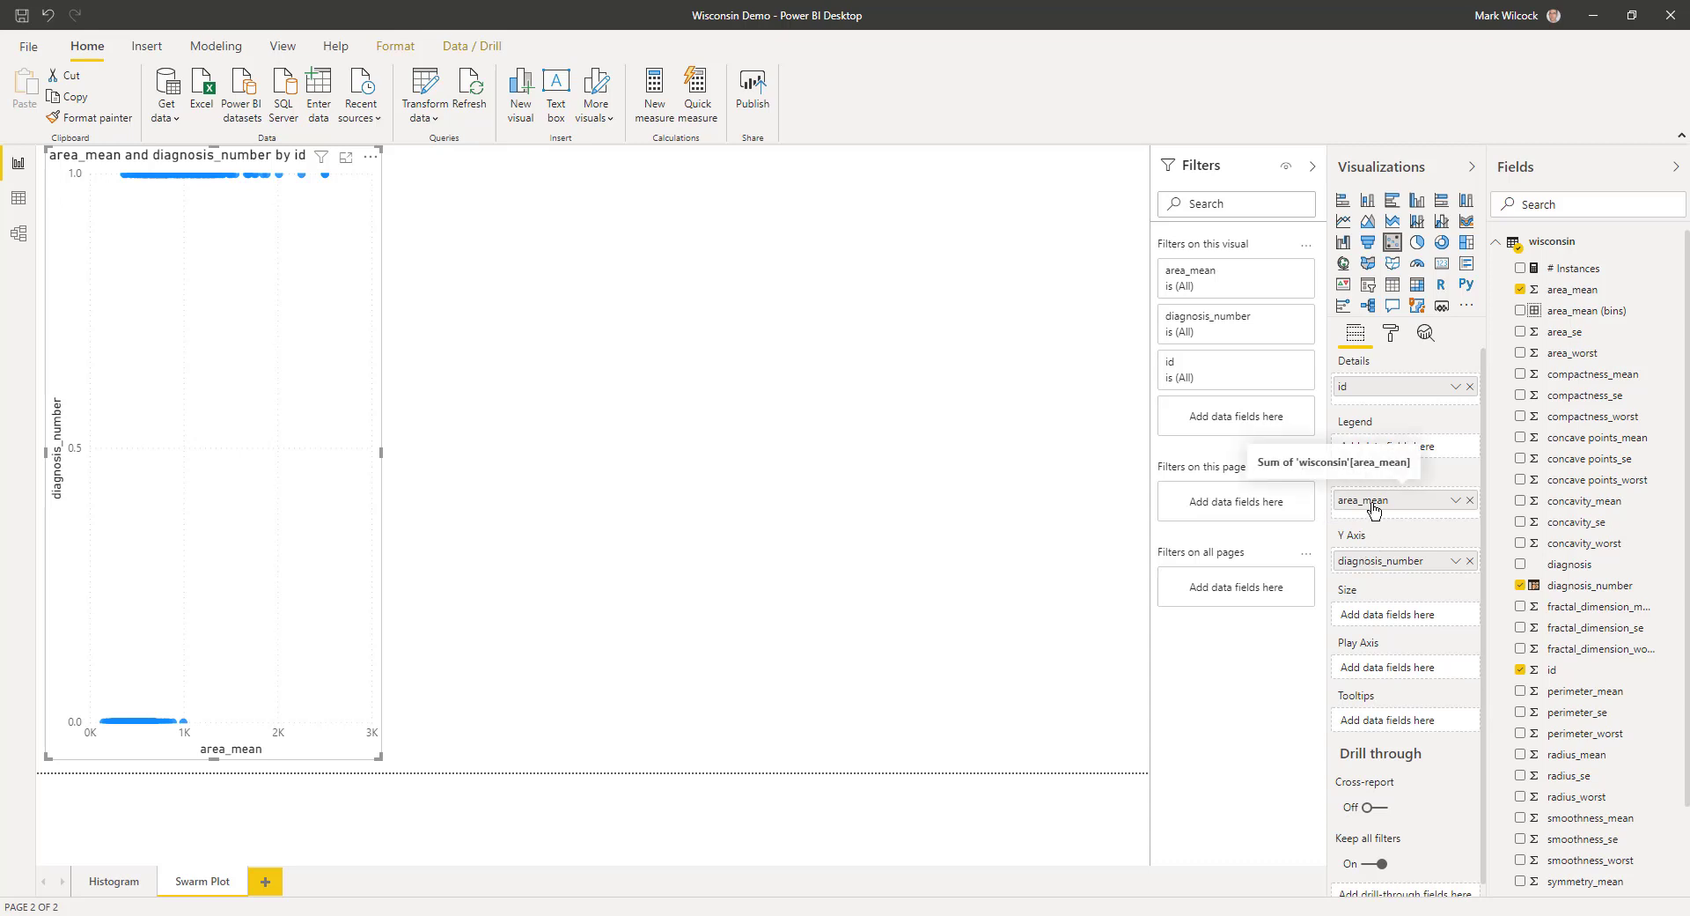
{"action": "left_click_drag", "start_coordinate": [1375, 509], "coordinate": [1377, 592]}
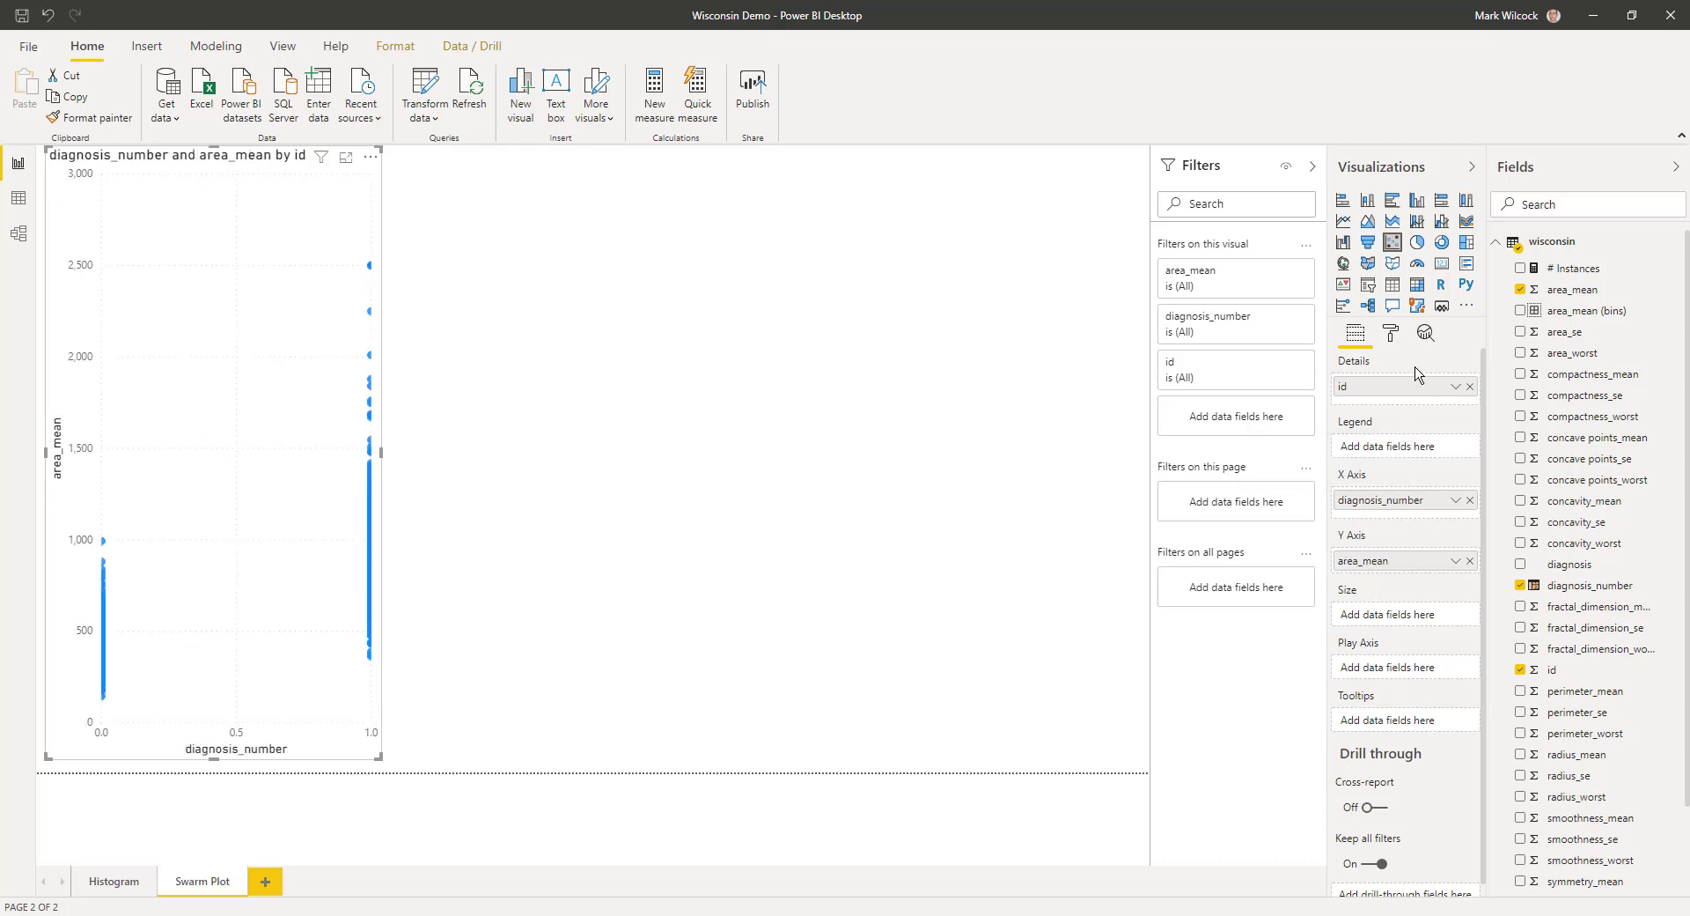
Step: Set the scatter chart's X axis start to -0.1 and end to 1.1
{"action": "left_click", "coordinate": [1391, 333]}
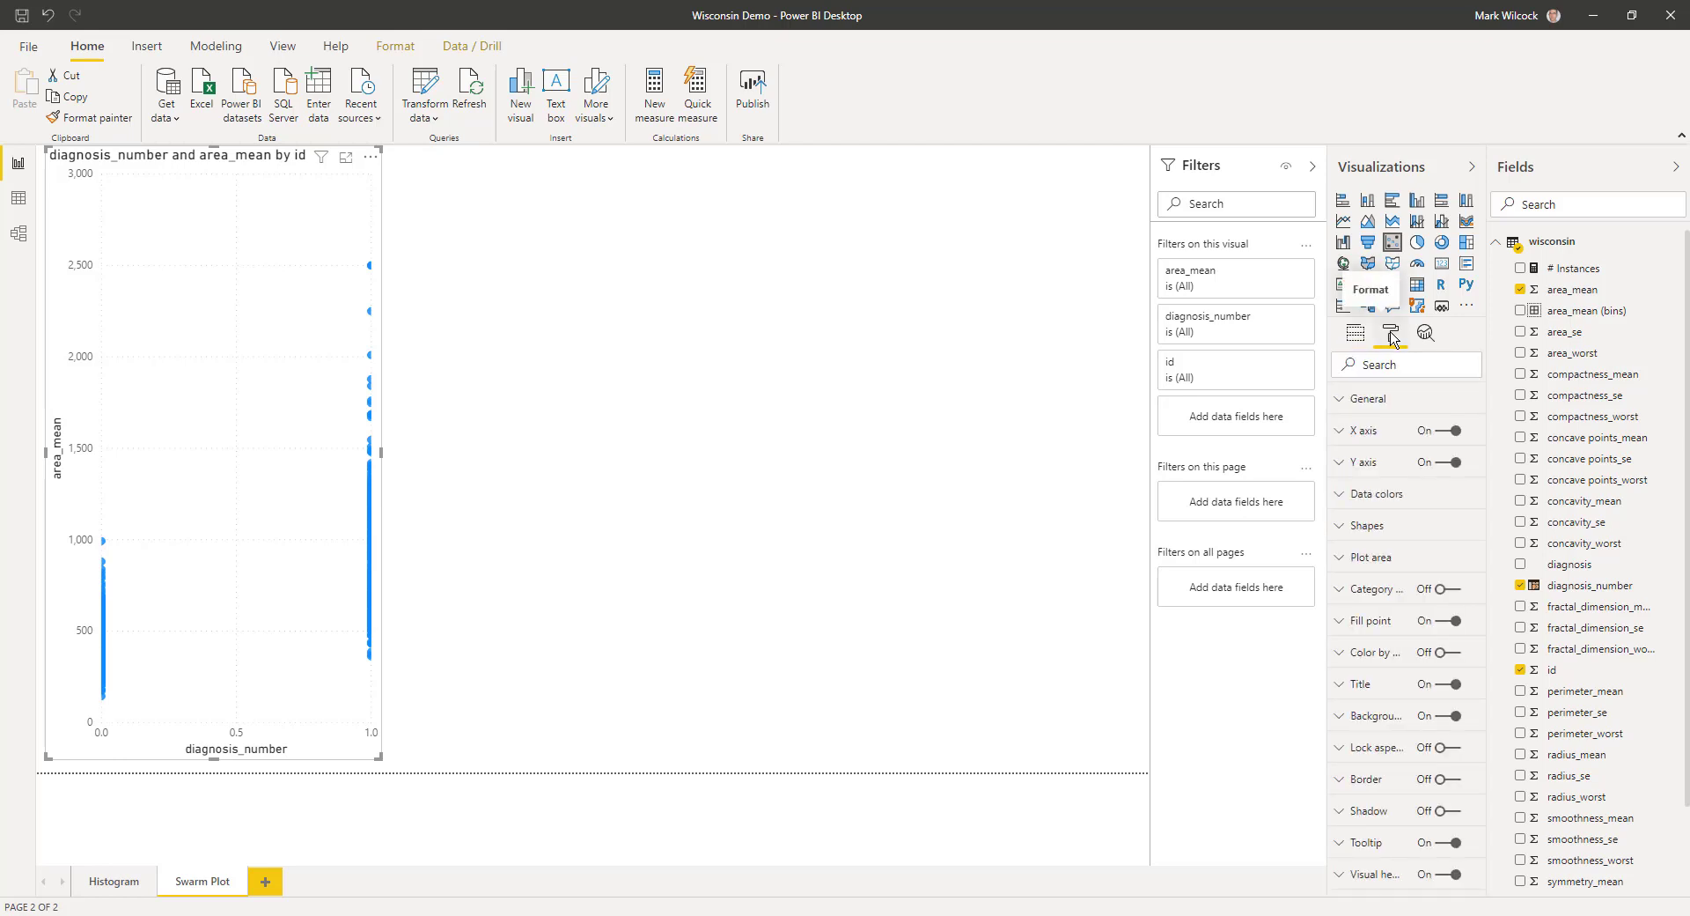
{"action": "left_click", "coordinate": [1340, 431]}
{"action": "left_click", "coordinate": [1379, 534]}
{"action": "type", "text": "-.1"}
{"action": "left_click", "coordinate": [1373, 592]}
{"action": "type", "text": "1.1"}
{"action": "key", "text": "Return"}
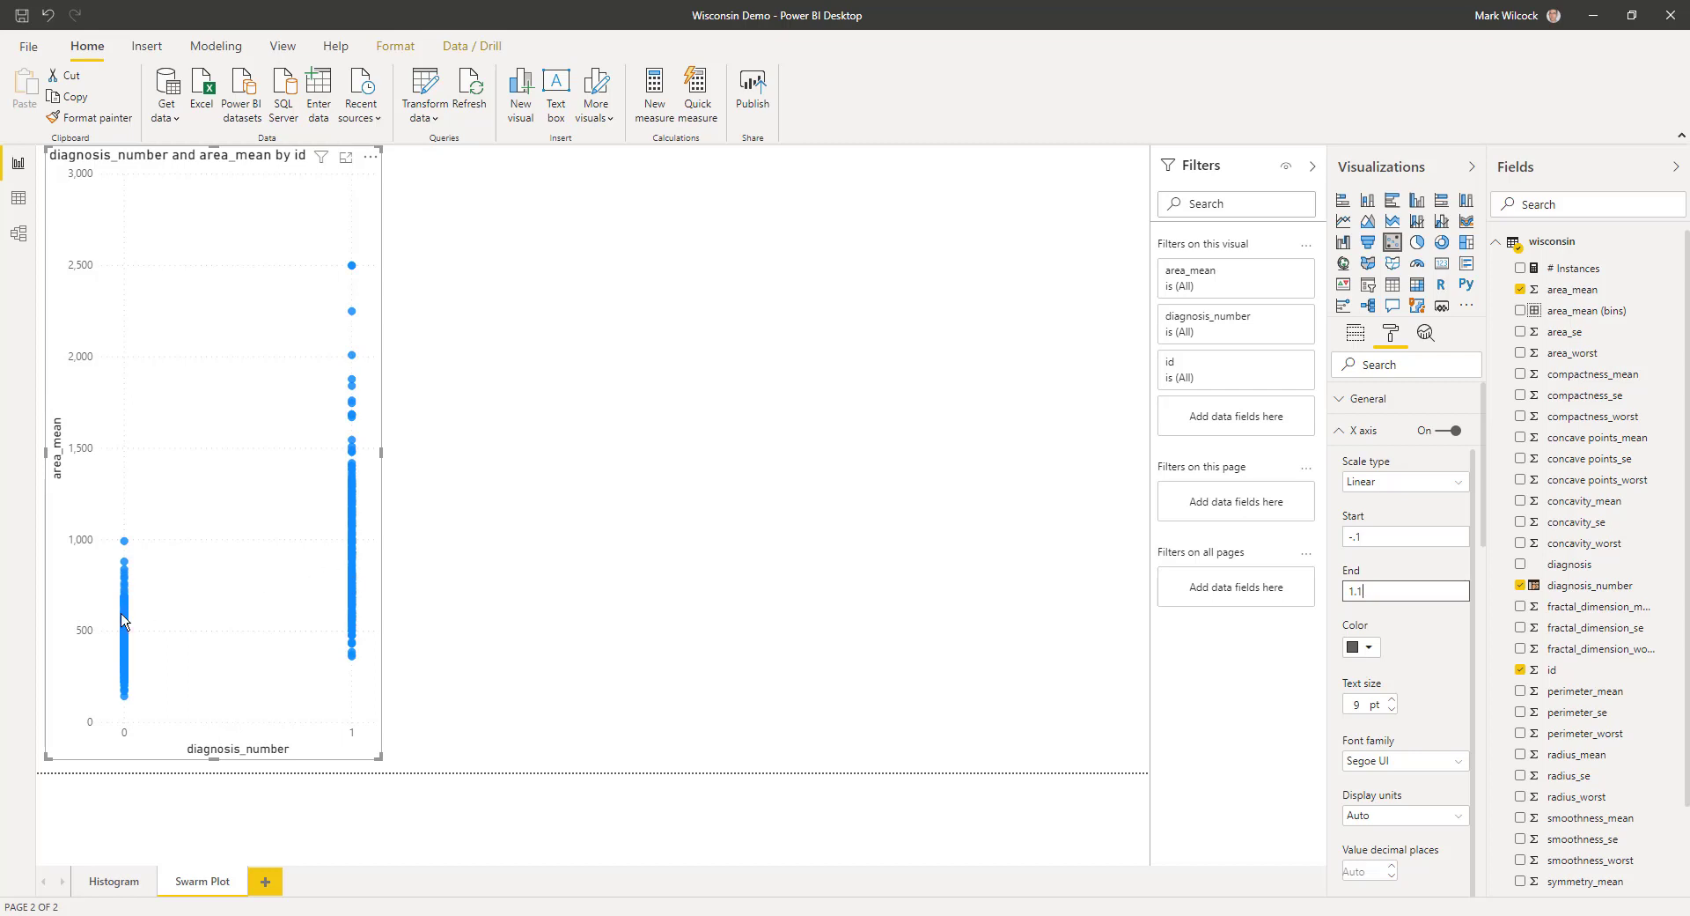
{"action": "mouse_move", "coordinate": [126, 646]}
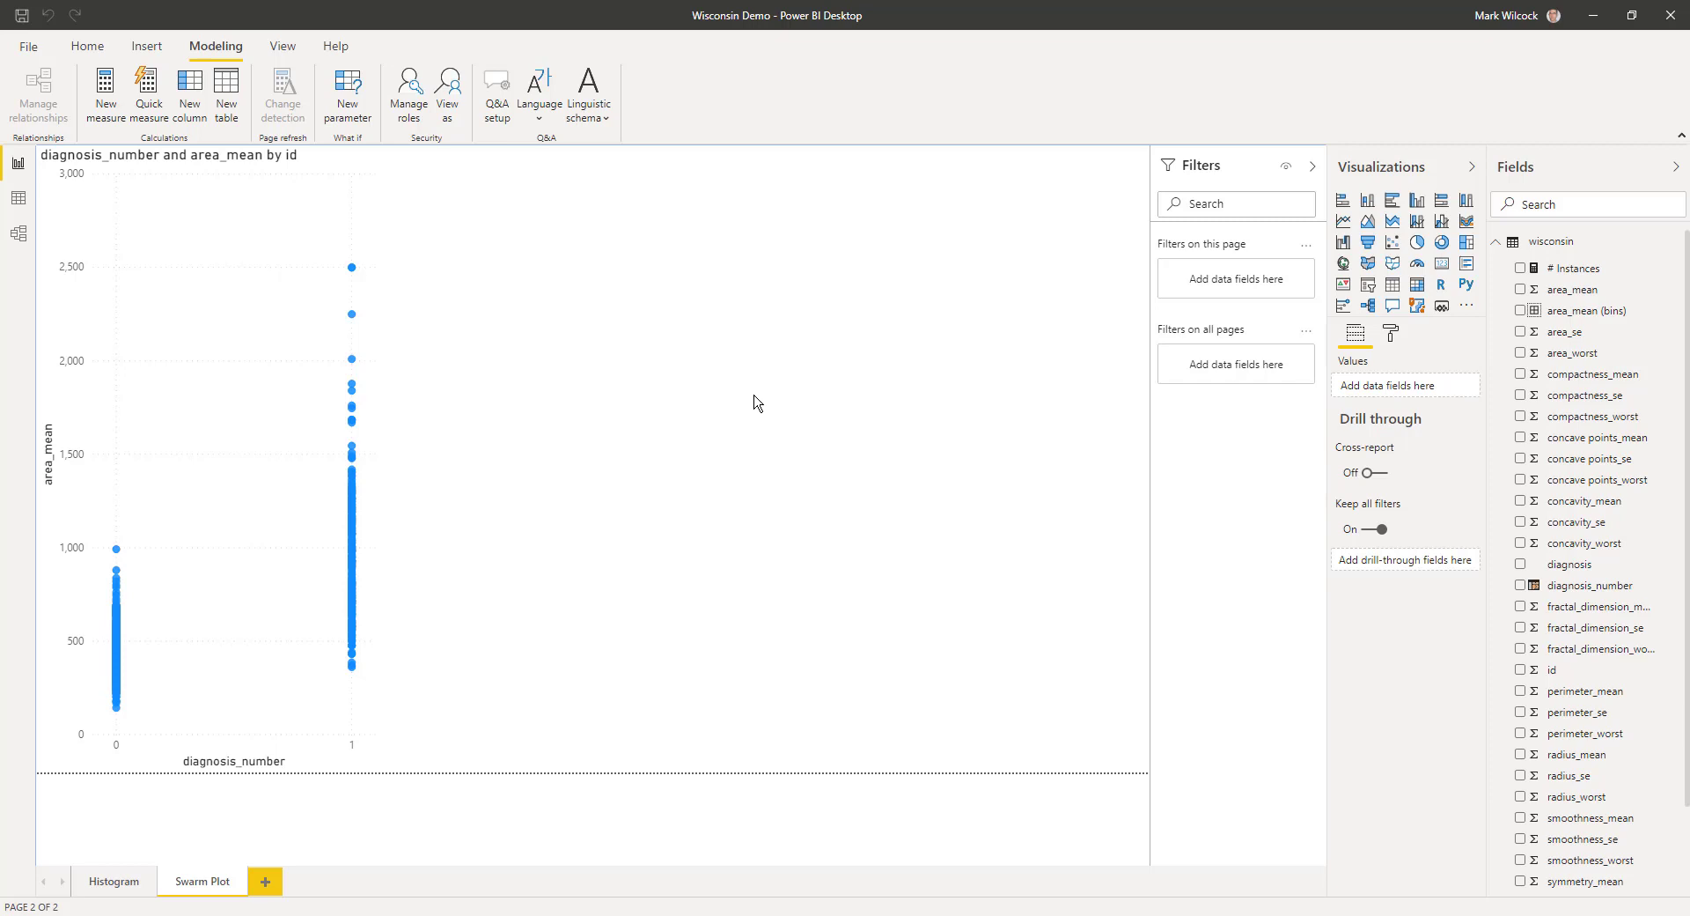
Step: Add a calculated column Jitter = RAND() to the wisconsin table
{"action": "left_click", "coordinate": [191, 97]}
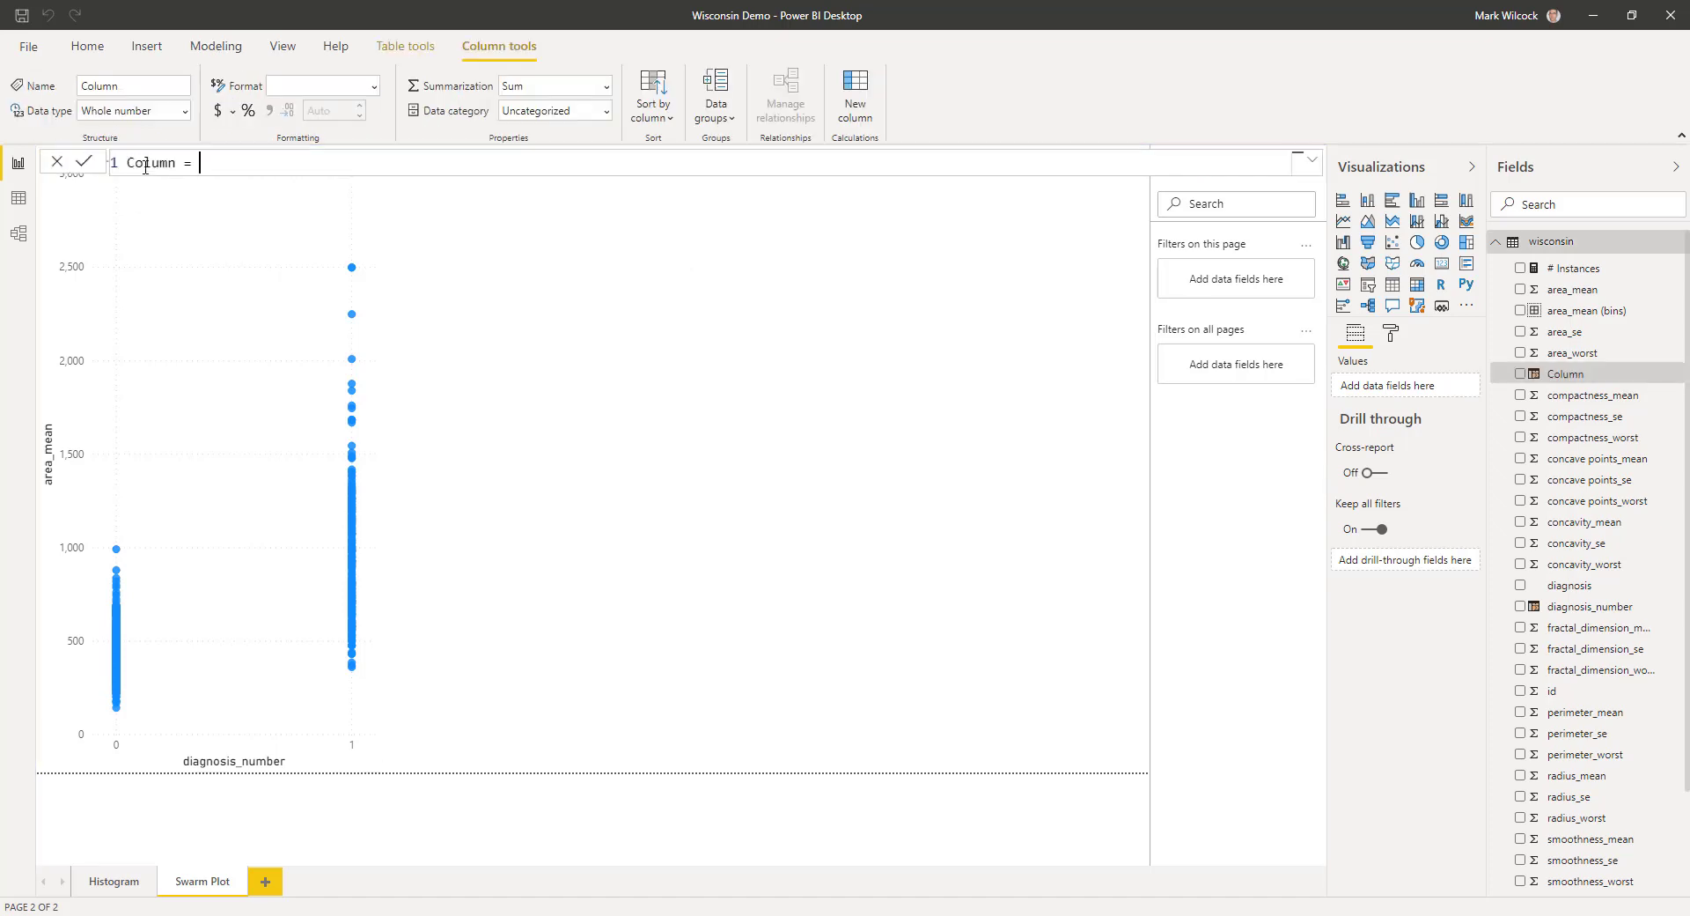
{"action": "double_click", "coordinate": [146, 164]}
{"action": "type", "text": "Jitter"}
{"action": "type", "text": "rand"}
{"action": "key", "text": "Tab"}
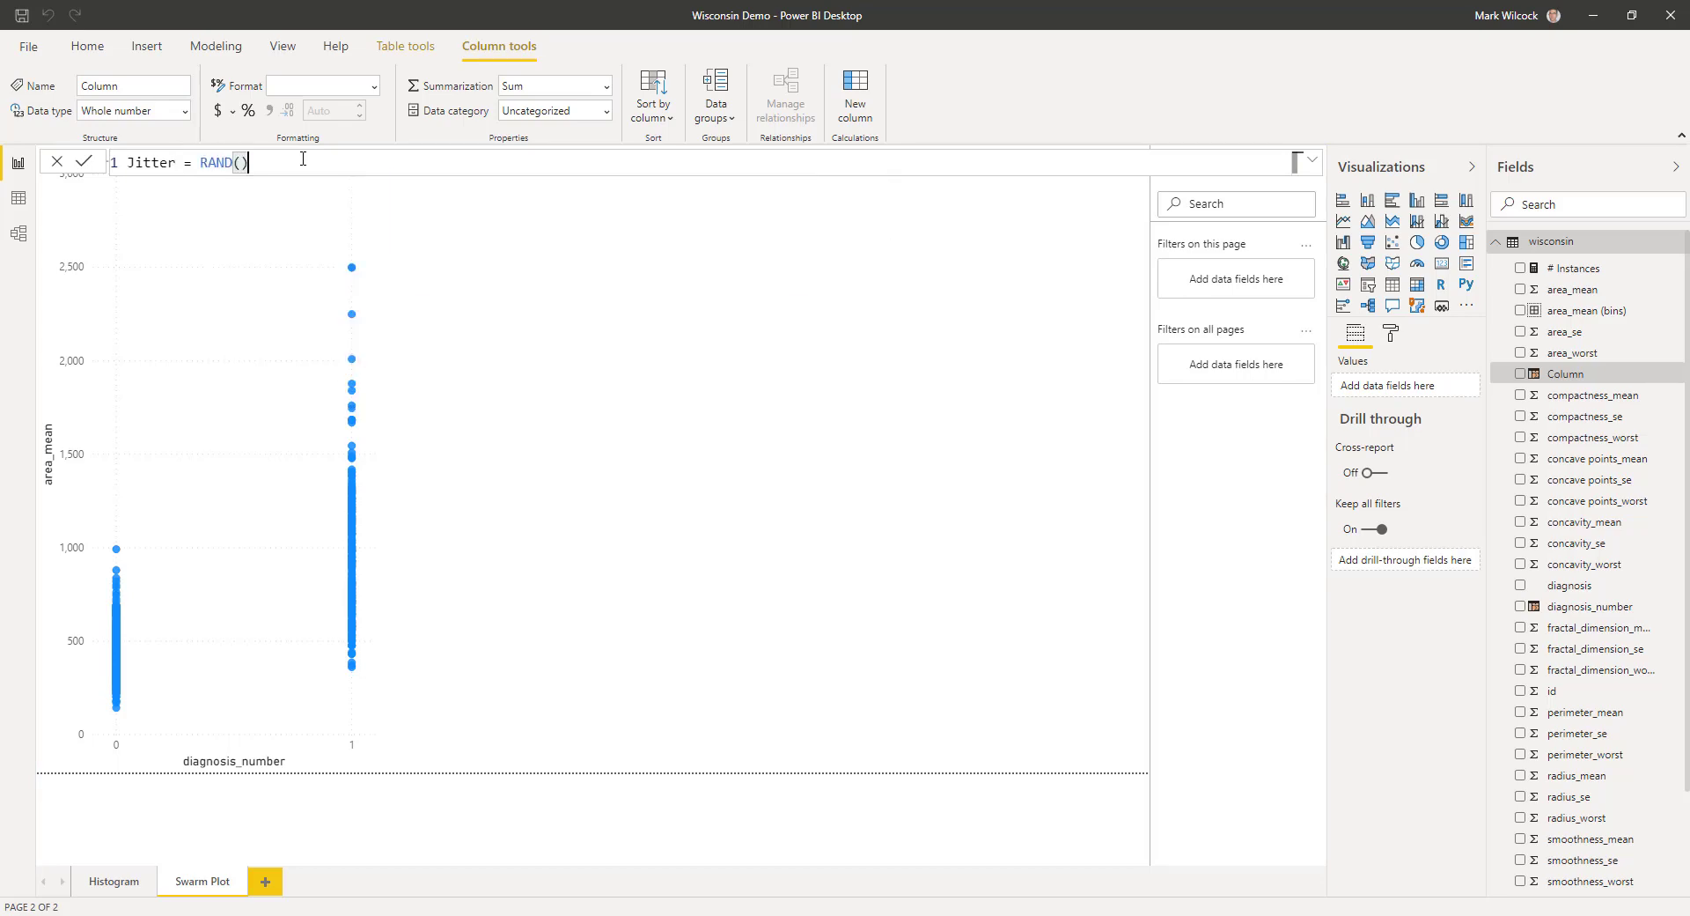
{"action": "left_click", "coordinate": [88, 166]}
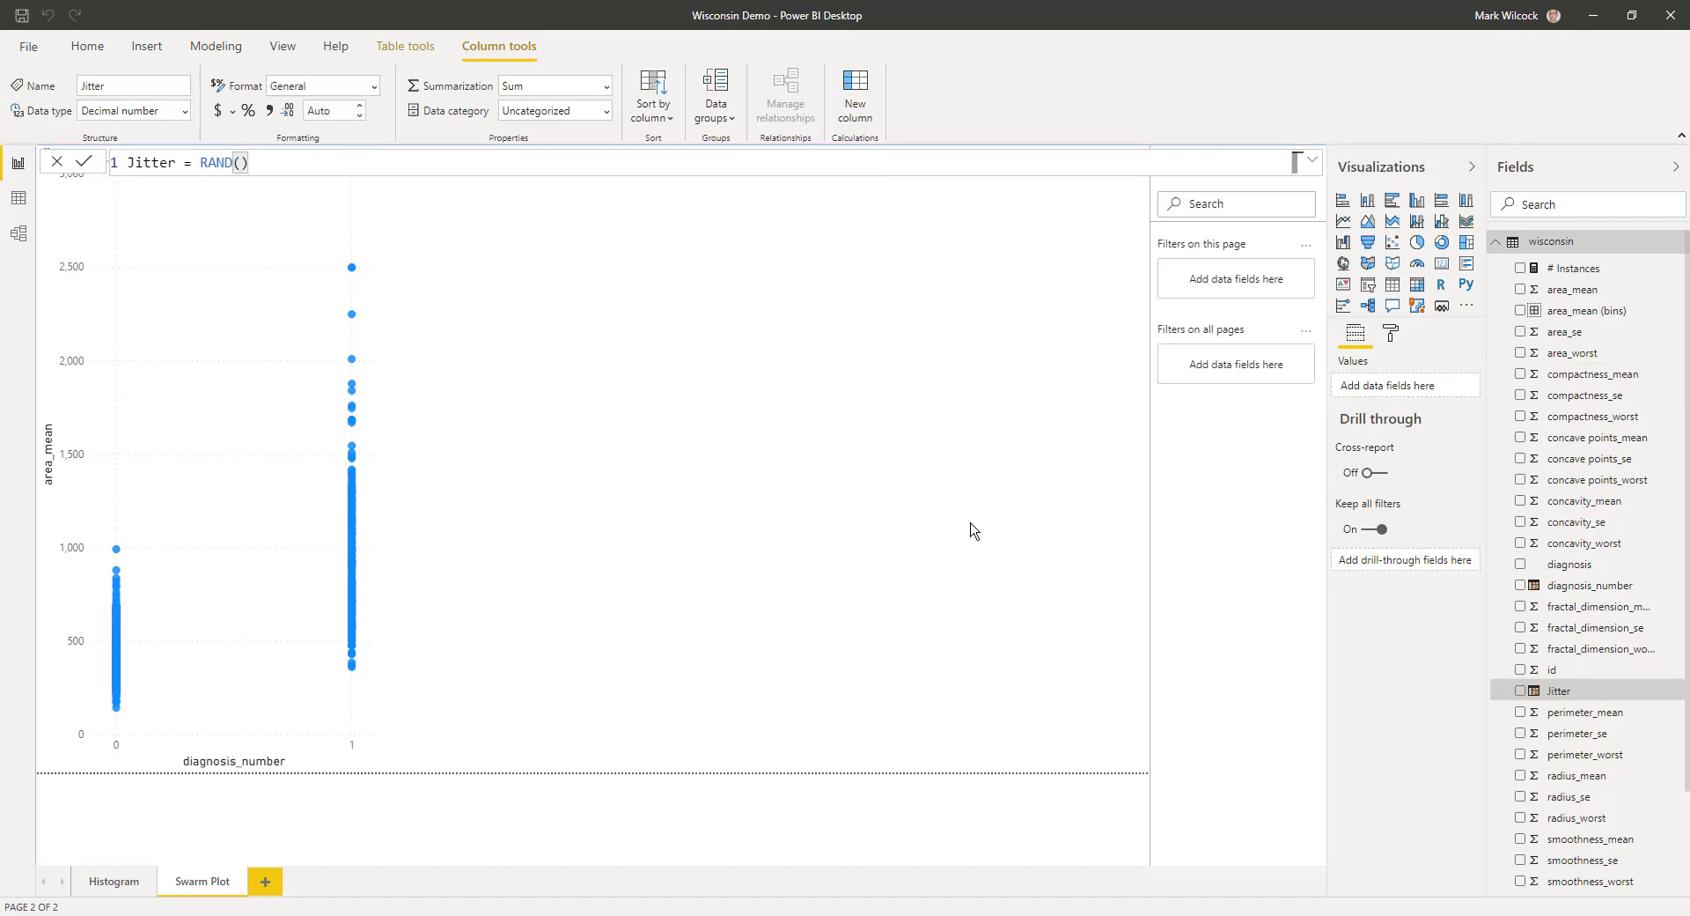
{"action": "left_click", "coordinate": [1085, 467]}
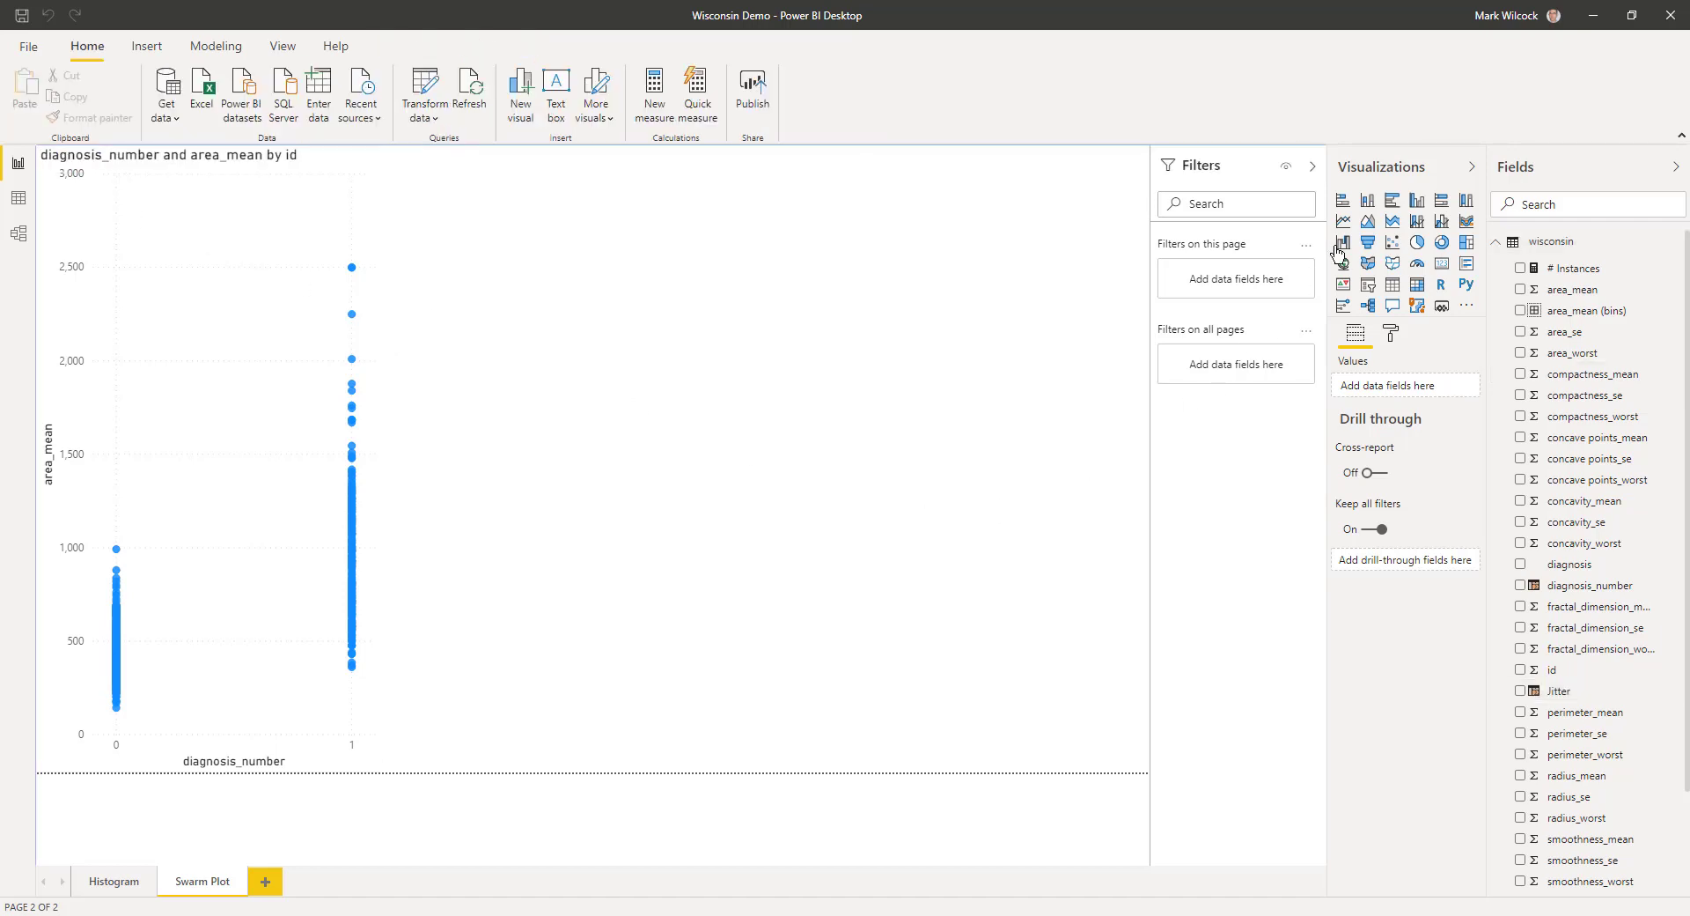
Step: Add a scatter chart of area_mean against Jitter per id, with diagnosis as legend
{"action": "left_click", "coordinate": [1393, 243]}
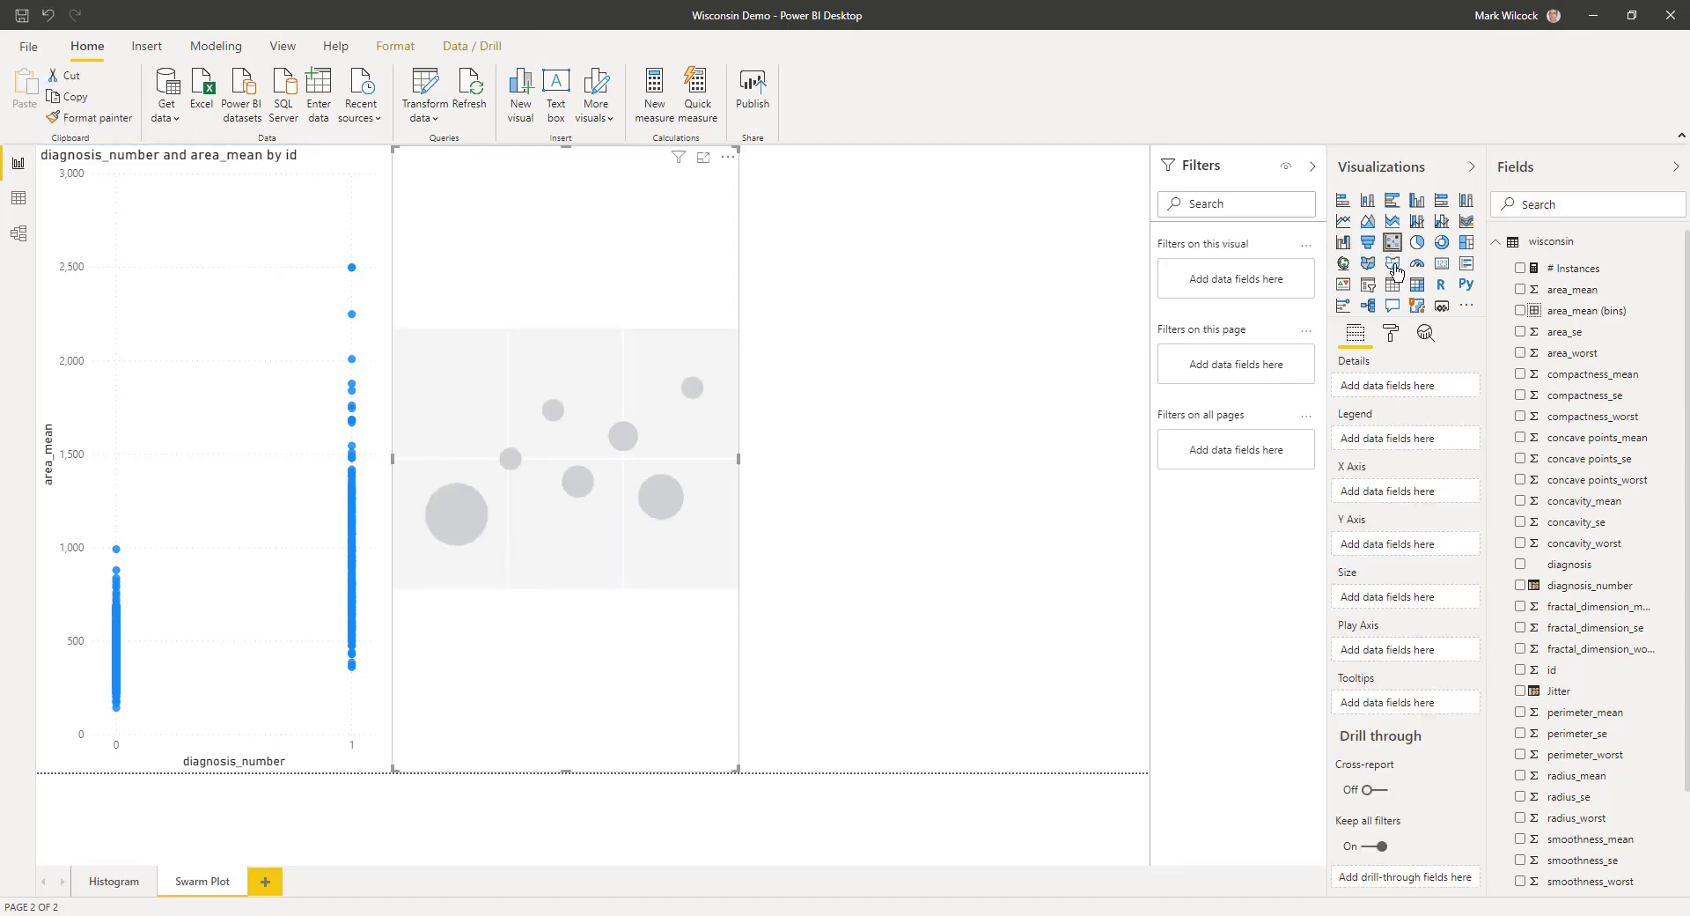
{"action": "left_click_drag", "start_coordinate": [1570, 691], "coordinate": [1409, 500]}
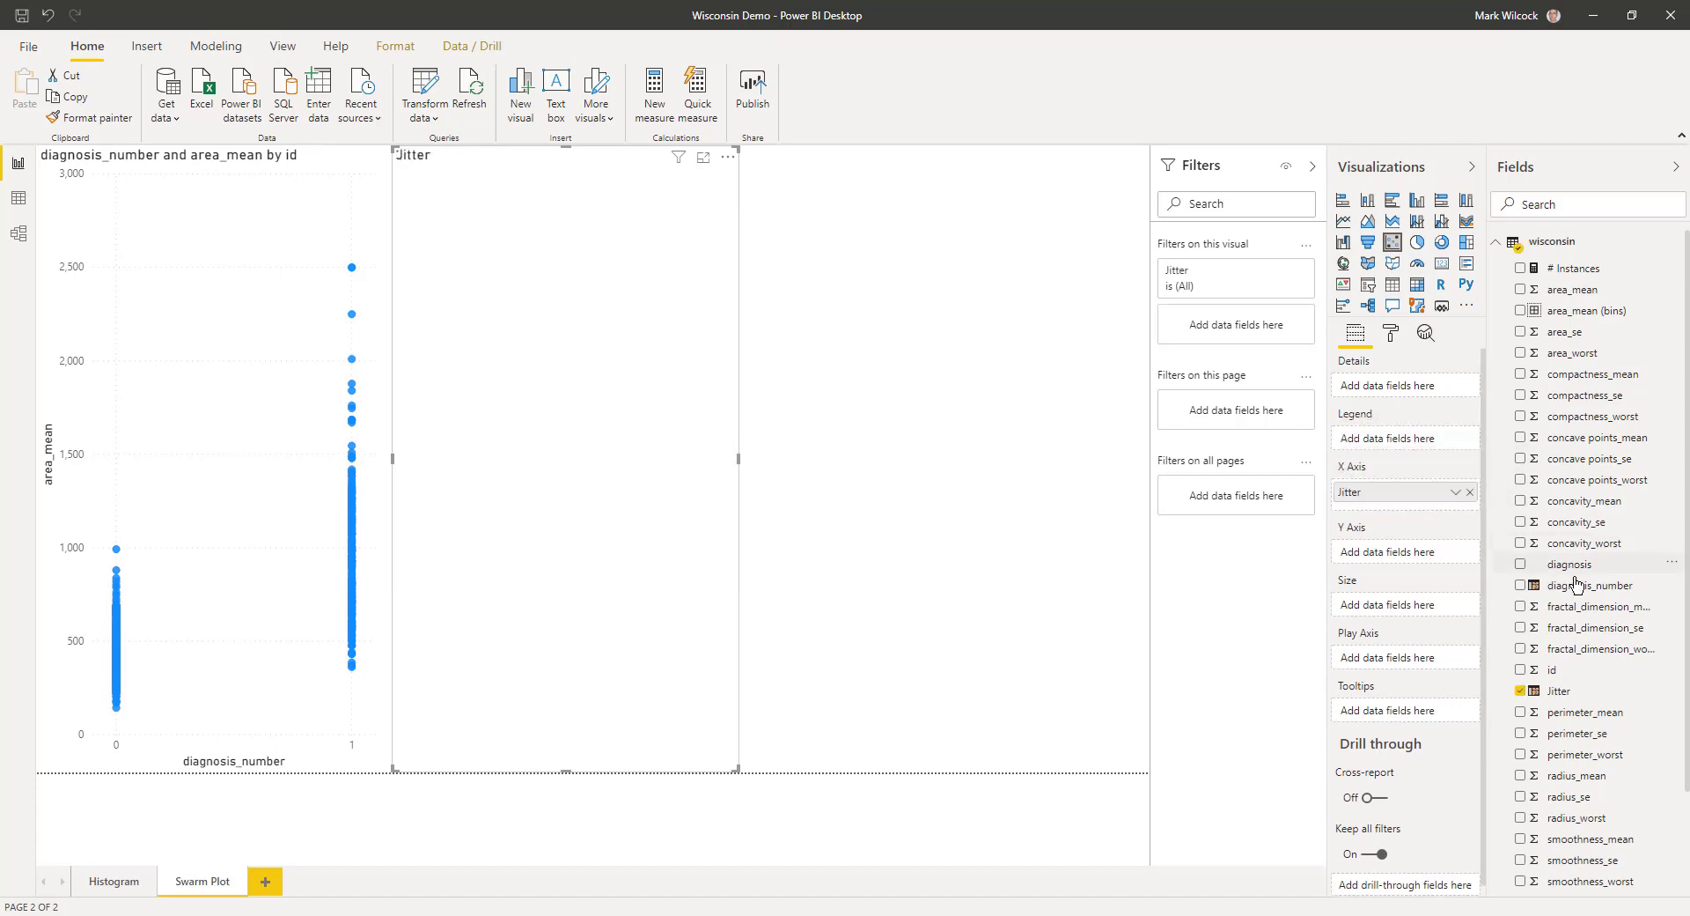
{"action": "left_click_drag", "start_coordinate": [1556, 669], "coordinate": [1394, 390]}
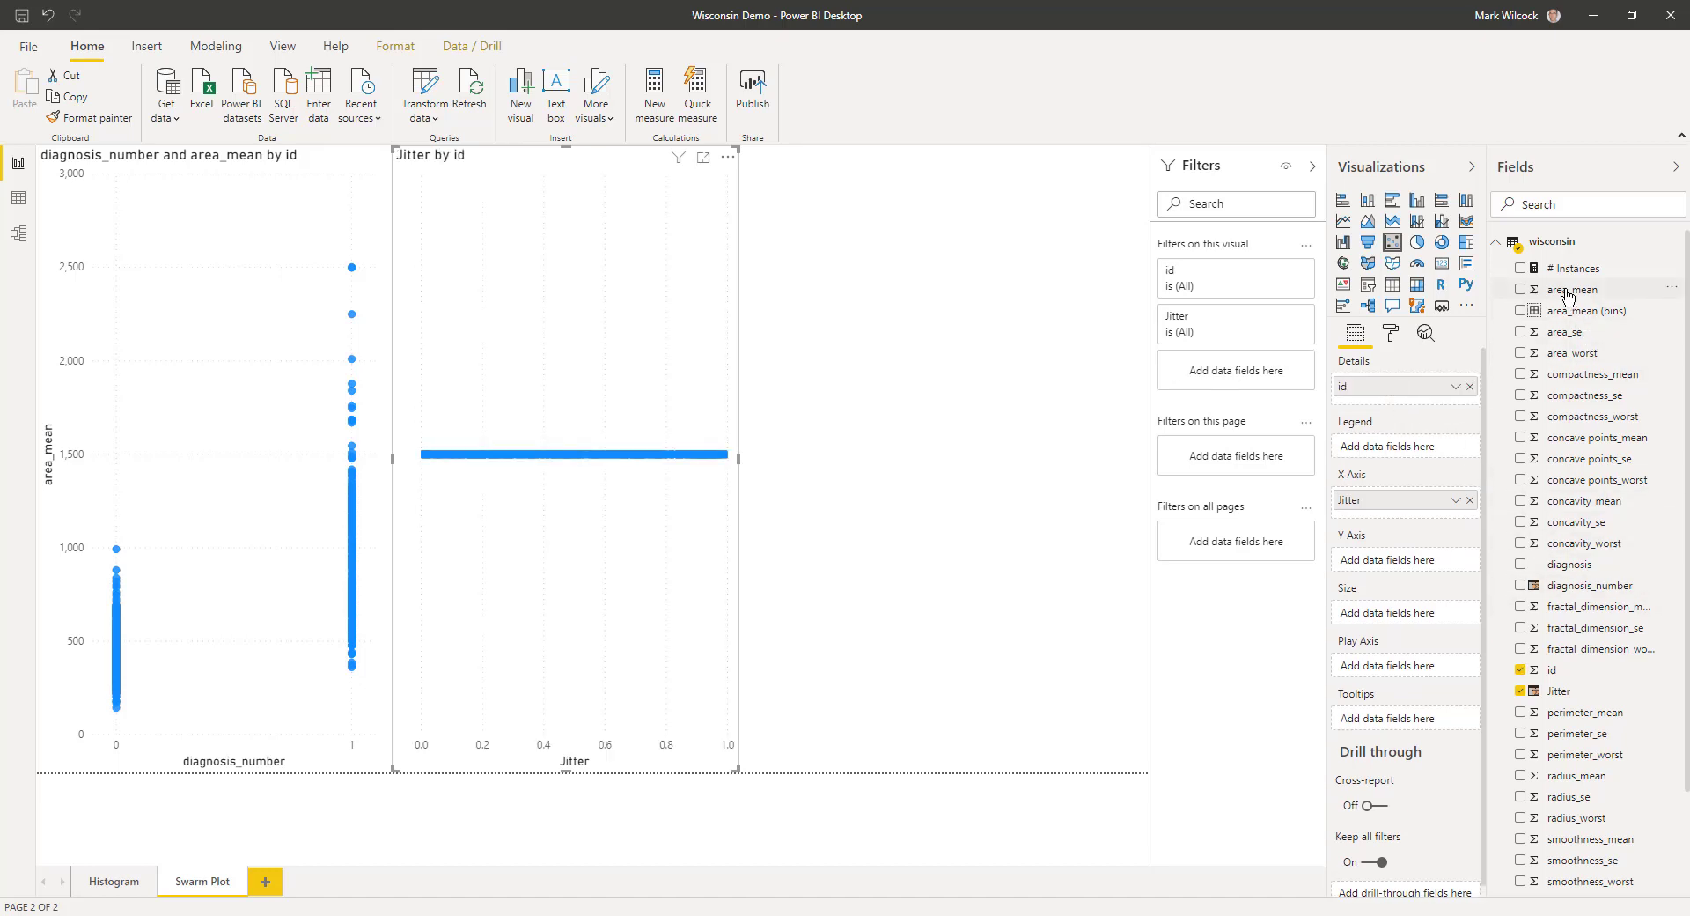
{"action": "left_click_drag", "start_coordinate": [1570, 291], "coordinate": [1380, 568]}
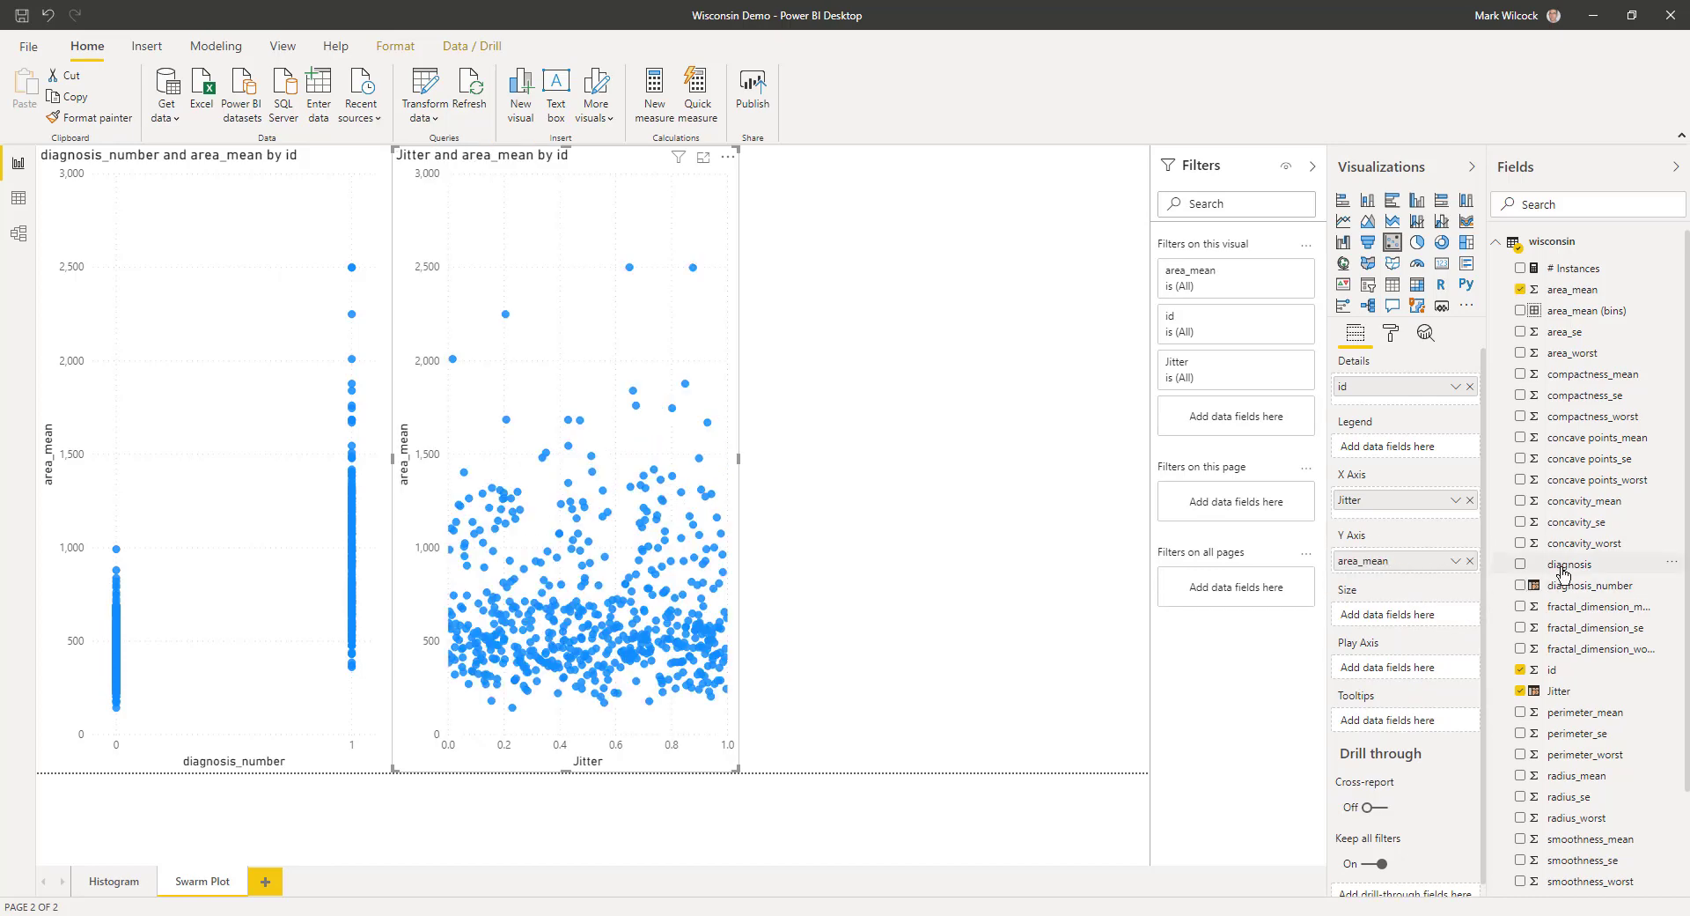
{"action": "left_click_drag", "start_coordinate": [1562, 564], "coordinate": [1376, 449]}
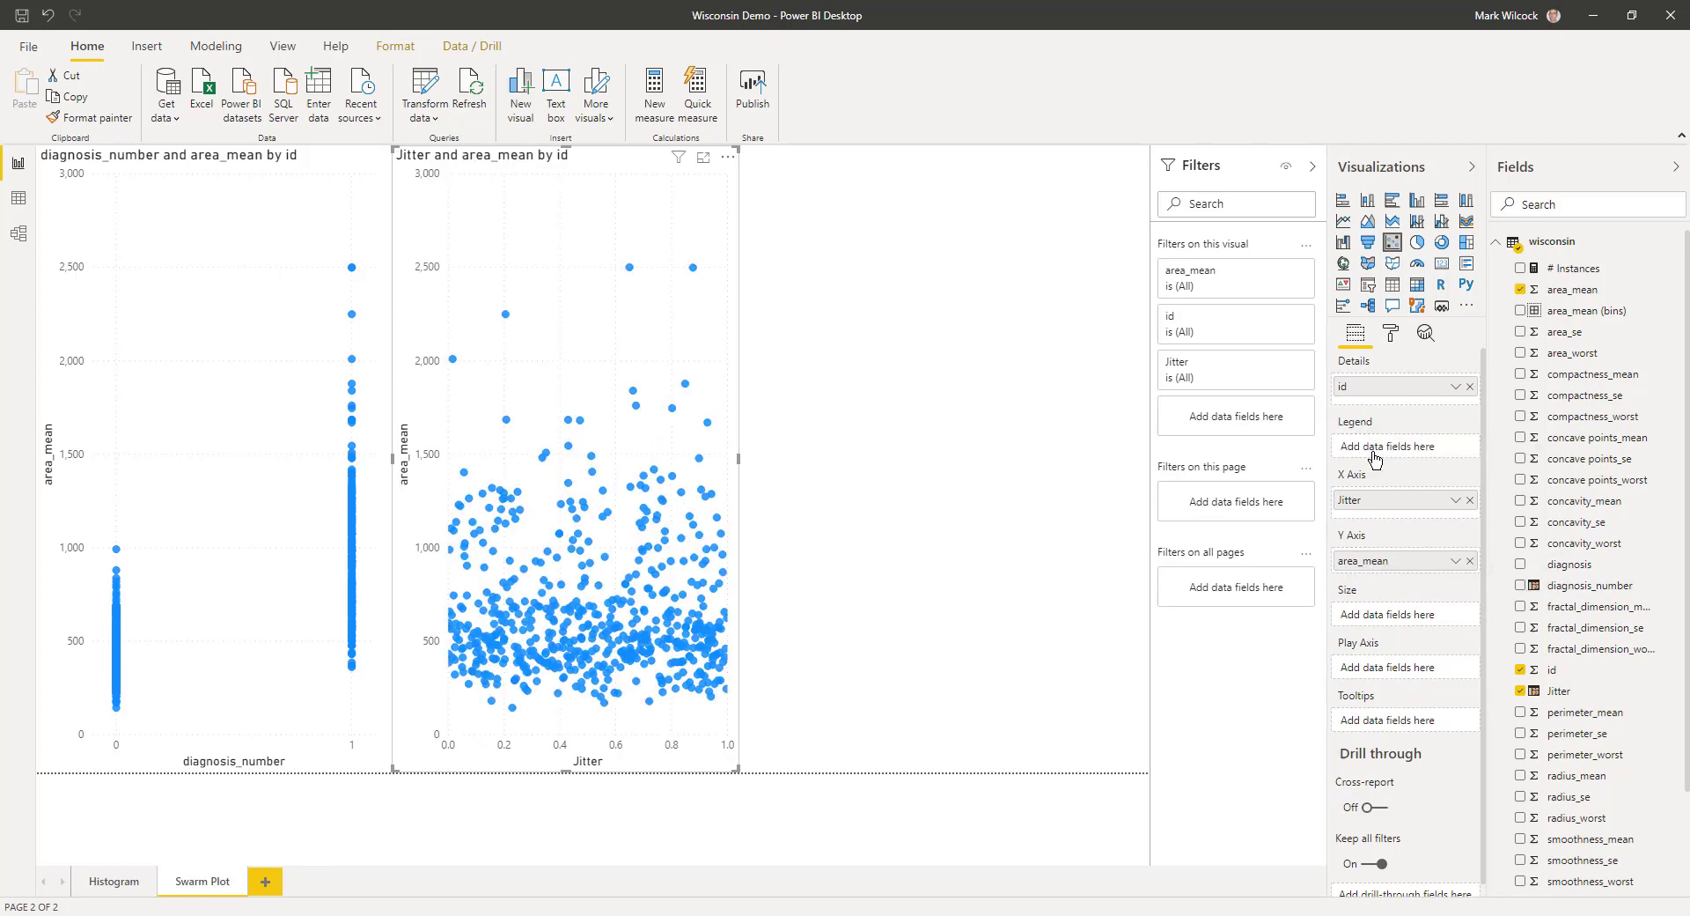
Step: Colour the M points of the Jitter scatter chart dark red
{"action": "left_click", "coordinate": [1391, 335]}
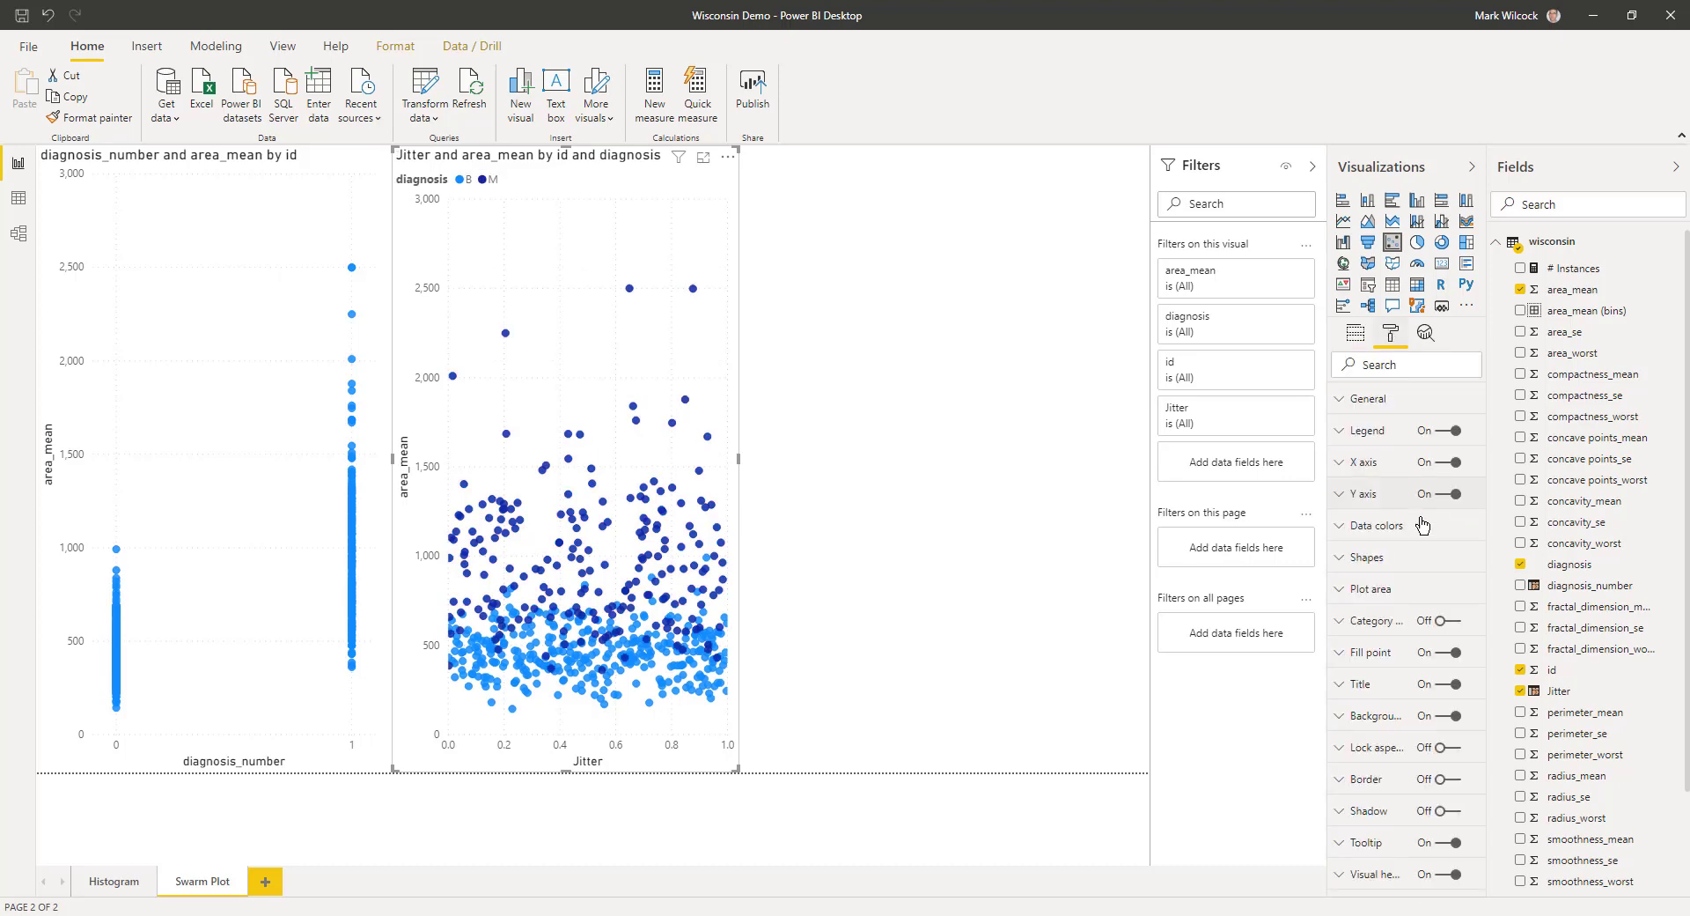
{"action": "left_click", "coordinate": [1339, 527]}
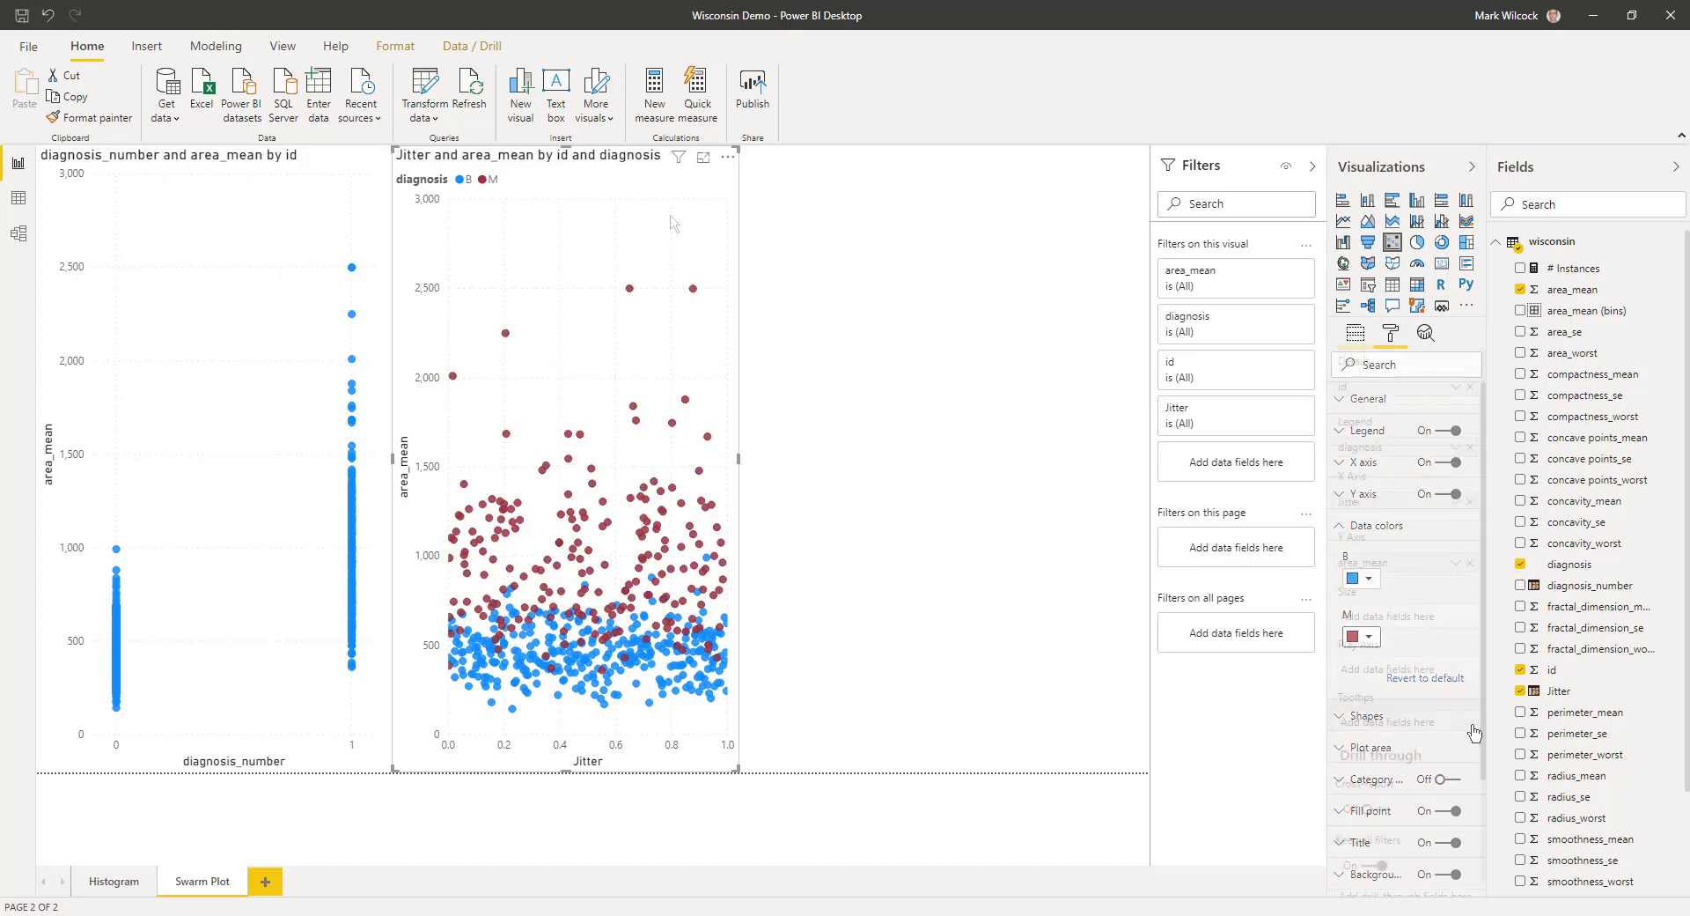
{"action": "left_click", "coordinate": [1356, 333]}
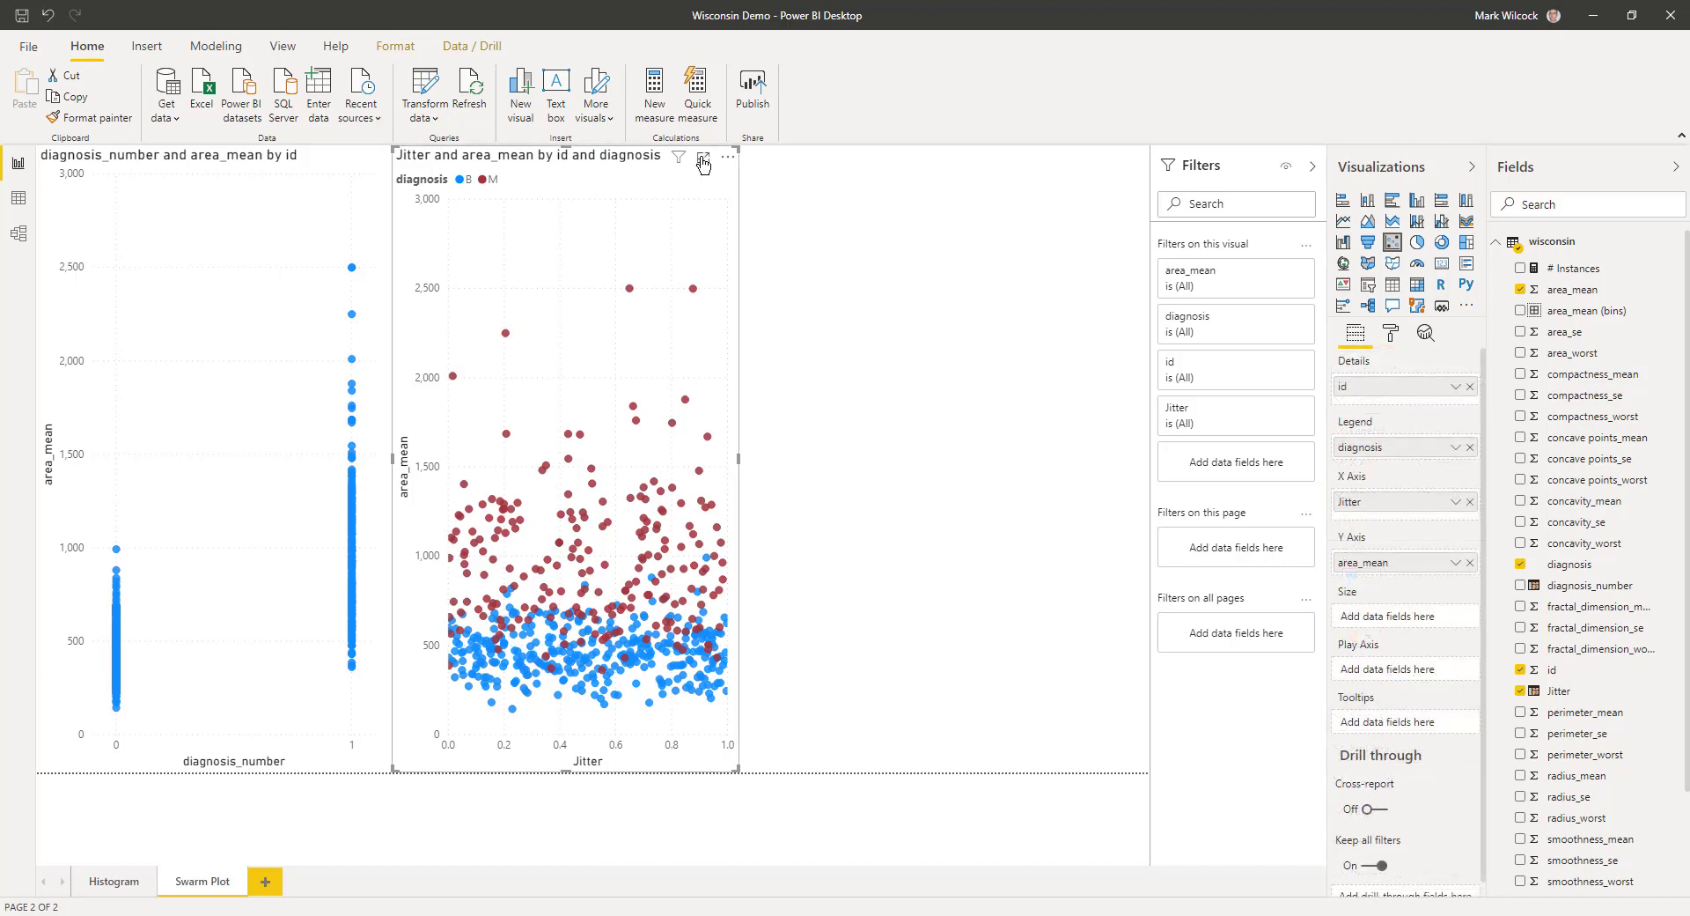
Step: Focus the scatter chart and plot summed area_se on its Y axis instead of area_mean
{"action": "left_click", "coordinate": [703, 158]}
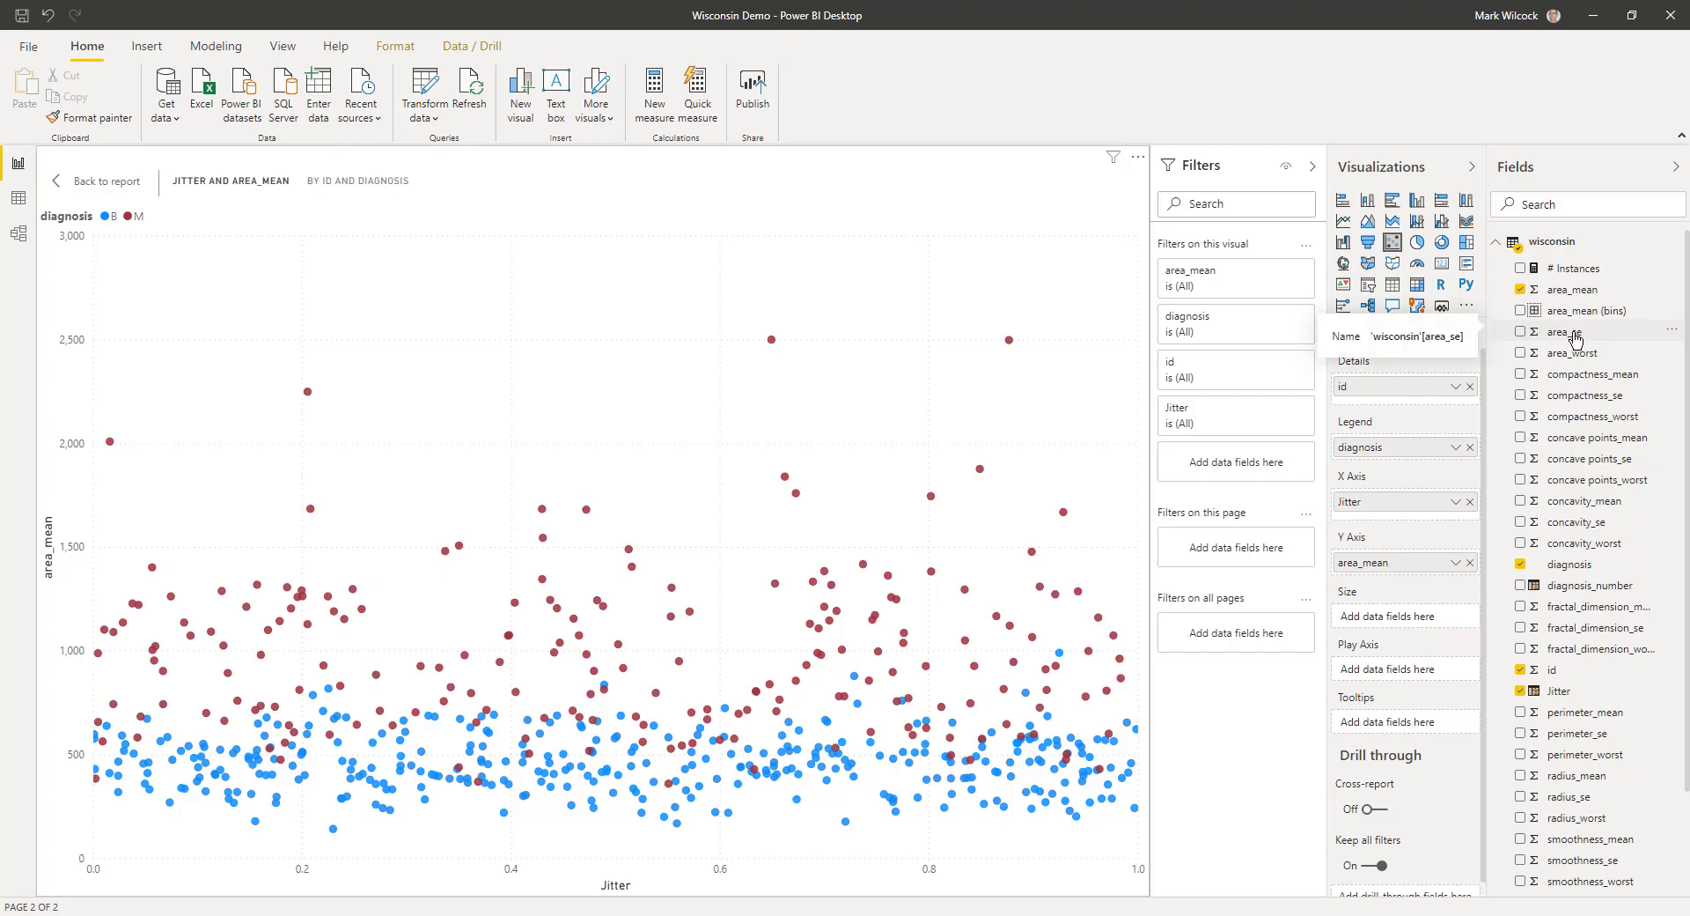
{"action": "left_click_drag", "start_coordinate": [1576, 340], "coordinate": [1421, 570]}
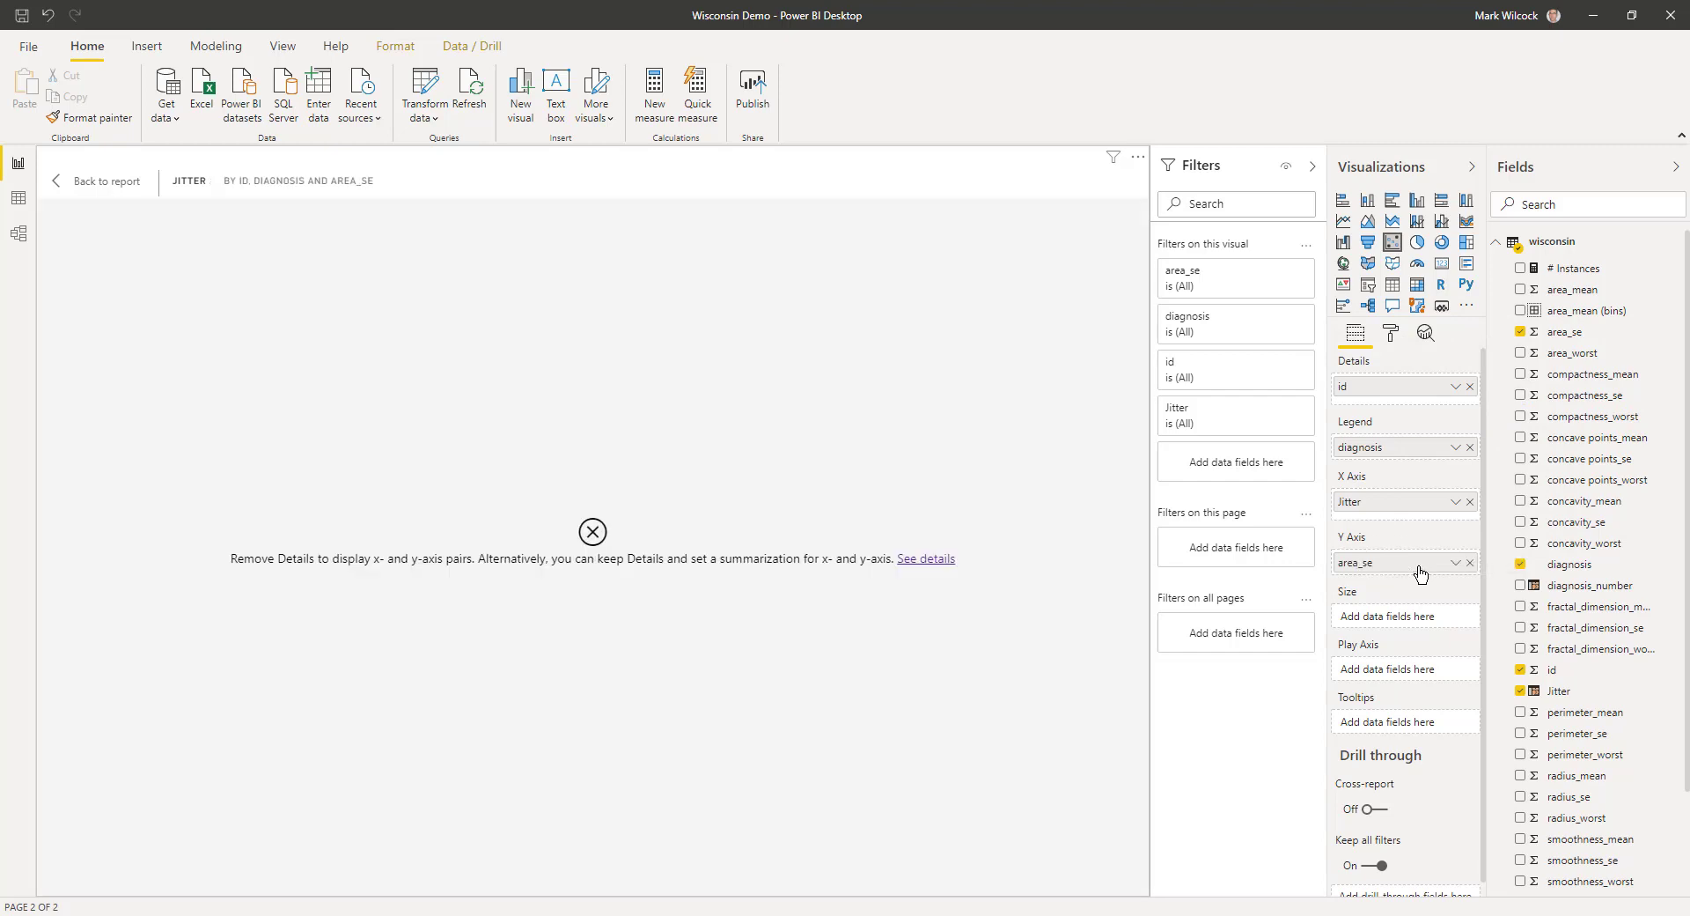
{"action": "left_click", "coordinate": [1456, 563]}
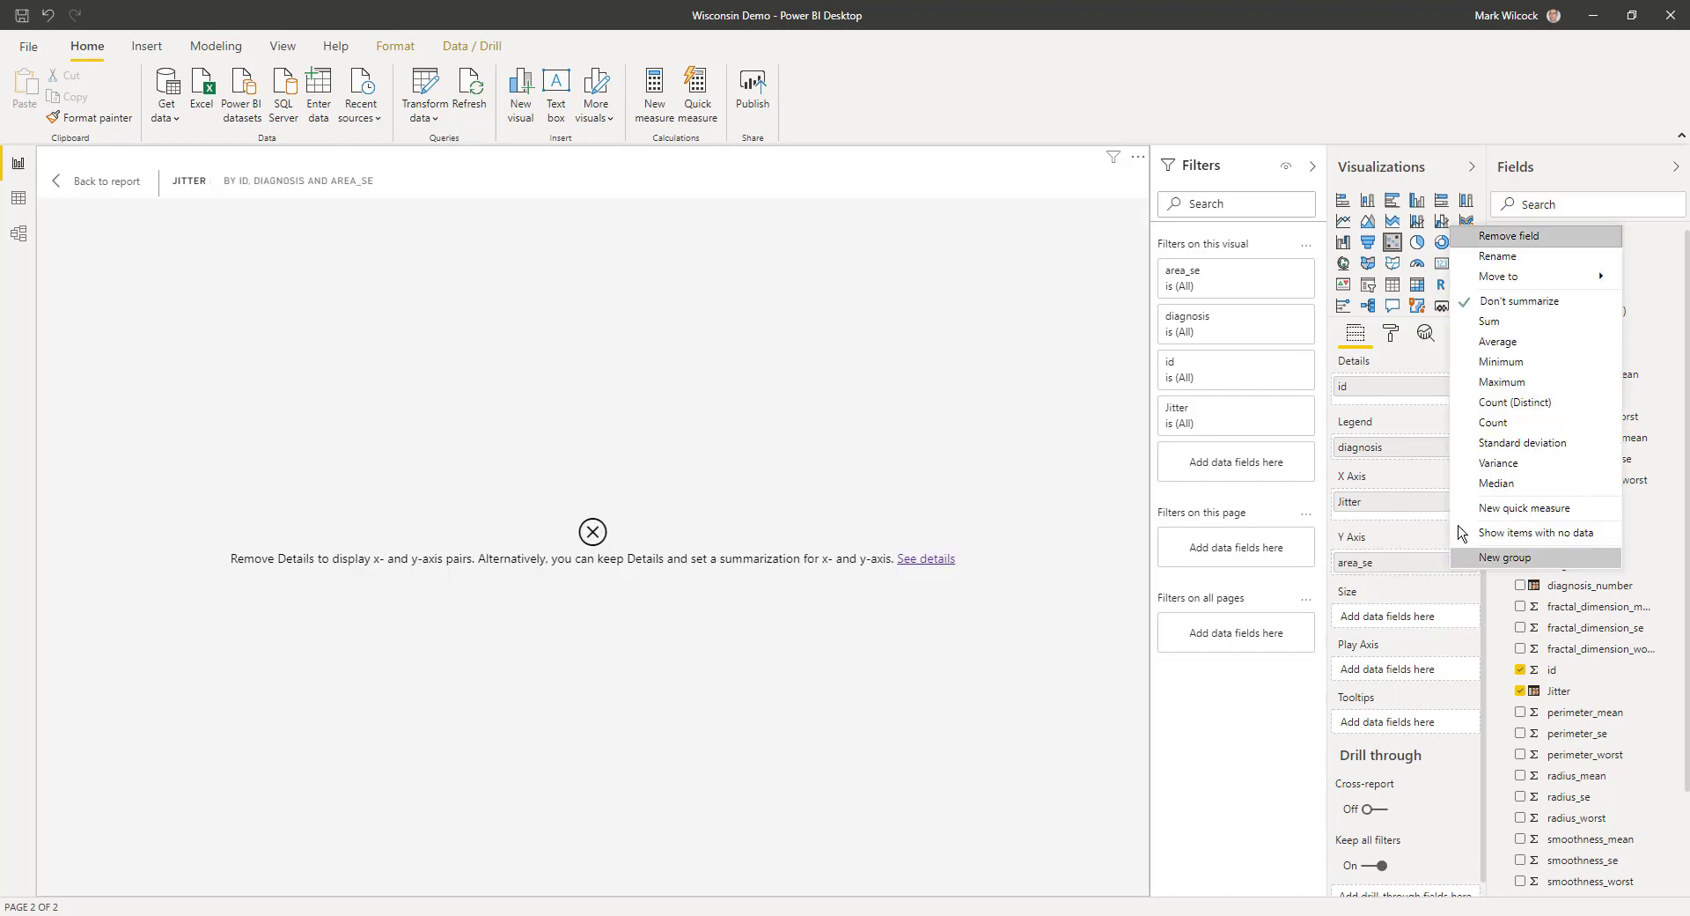
{"action": "left_click", "coordinate": [1497, 321]}
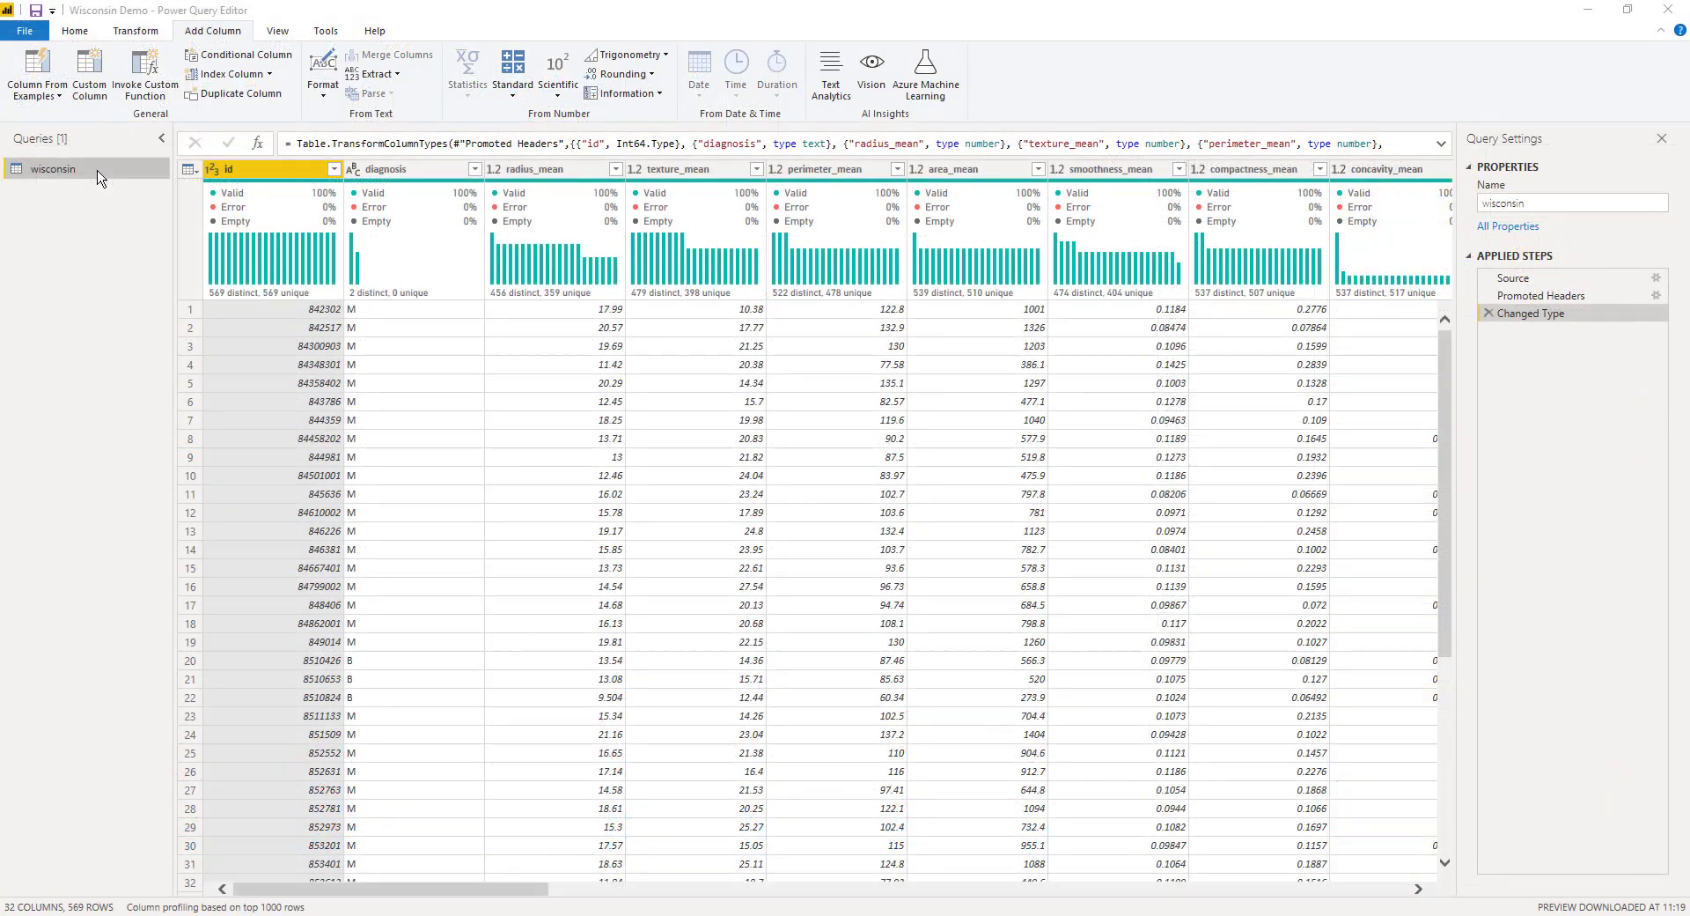
Step: Create a new query referencing wisconsin and name it 'wisconsin long'
{"action": "right_click", "coordinate": [98, 175]}
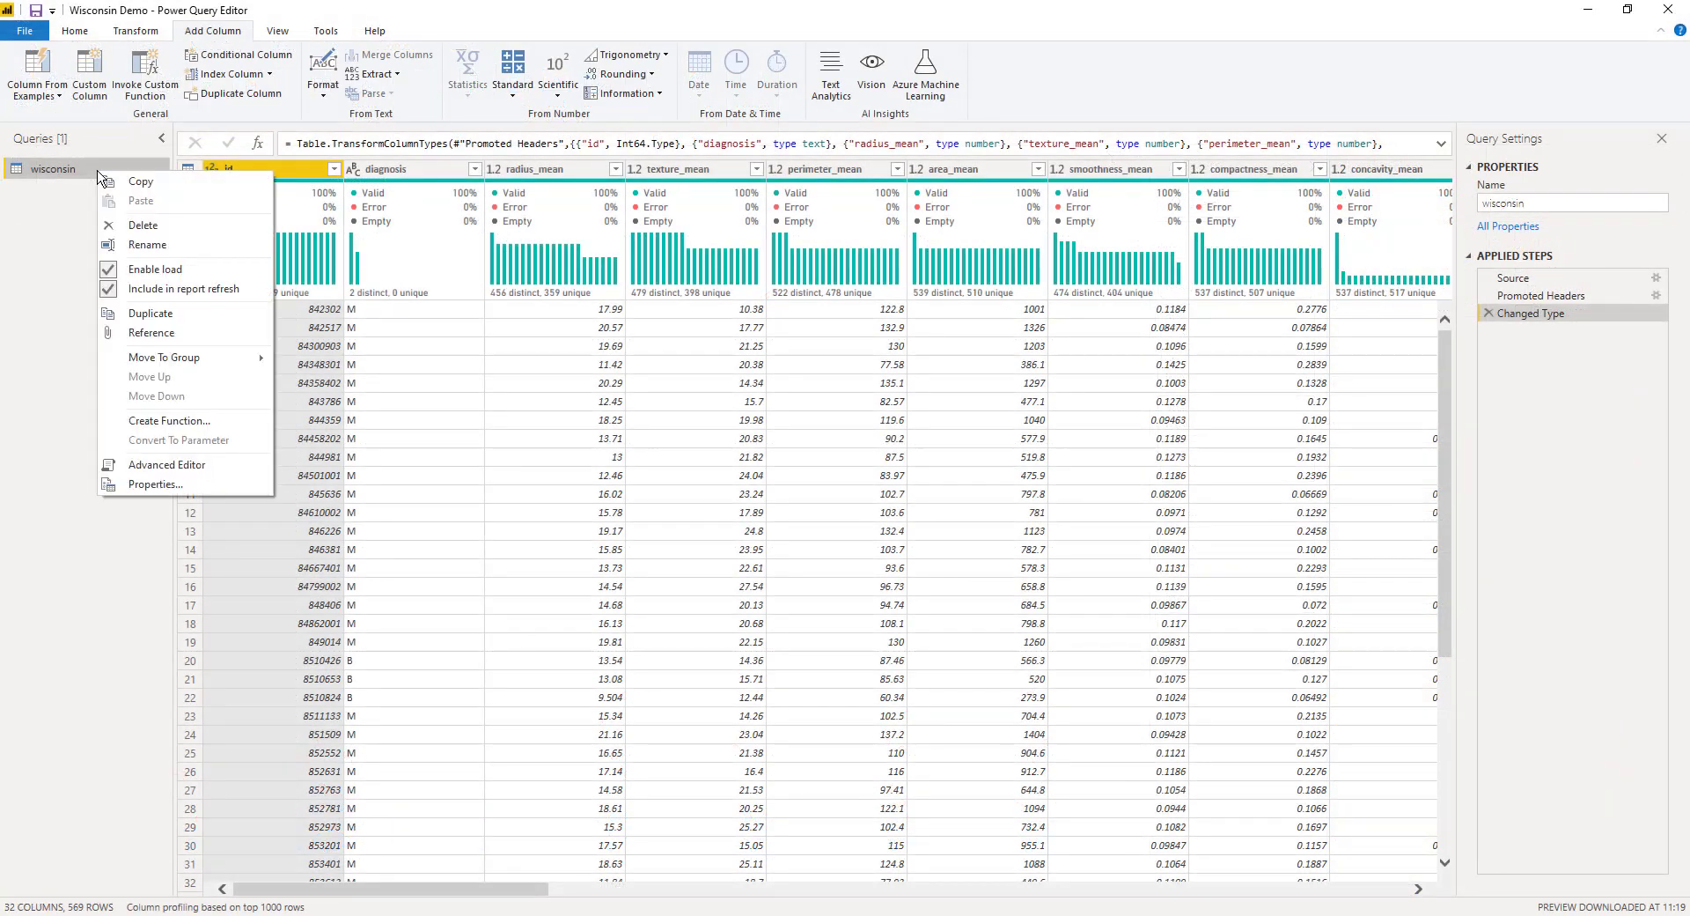
{"action": "left_click", "coordinate": [157, 337]}
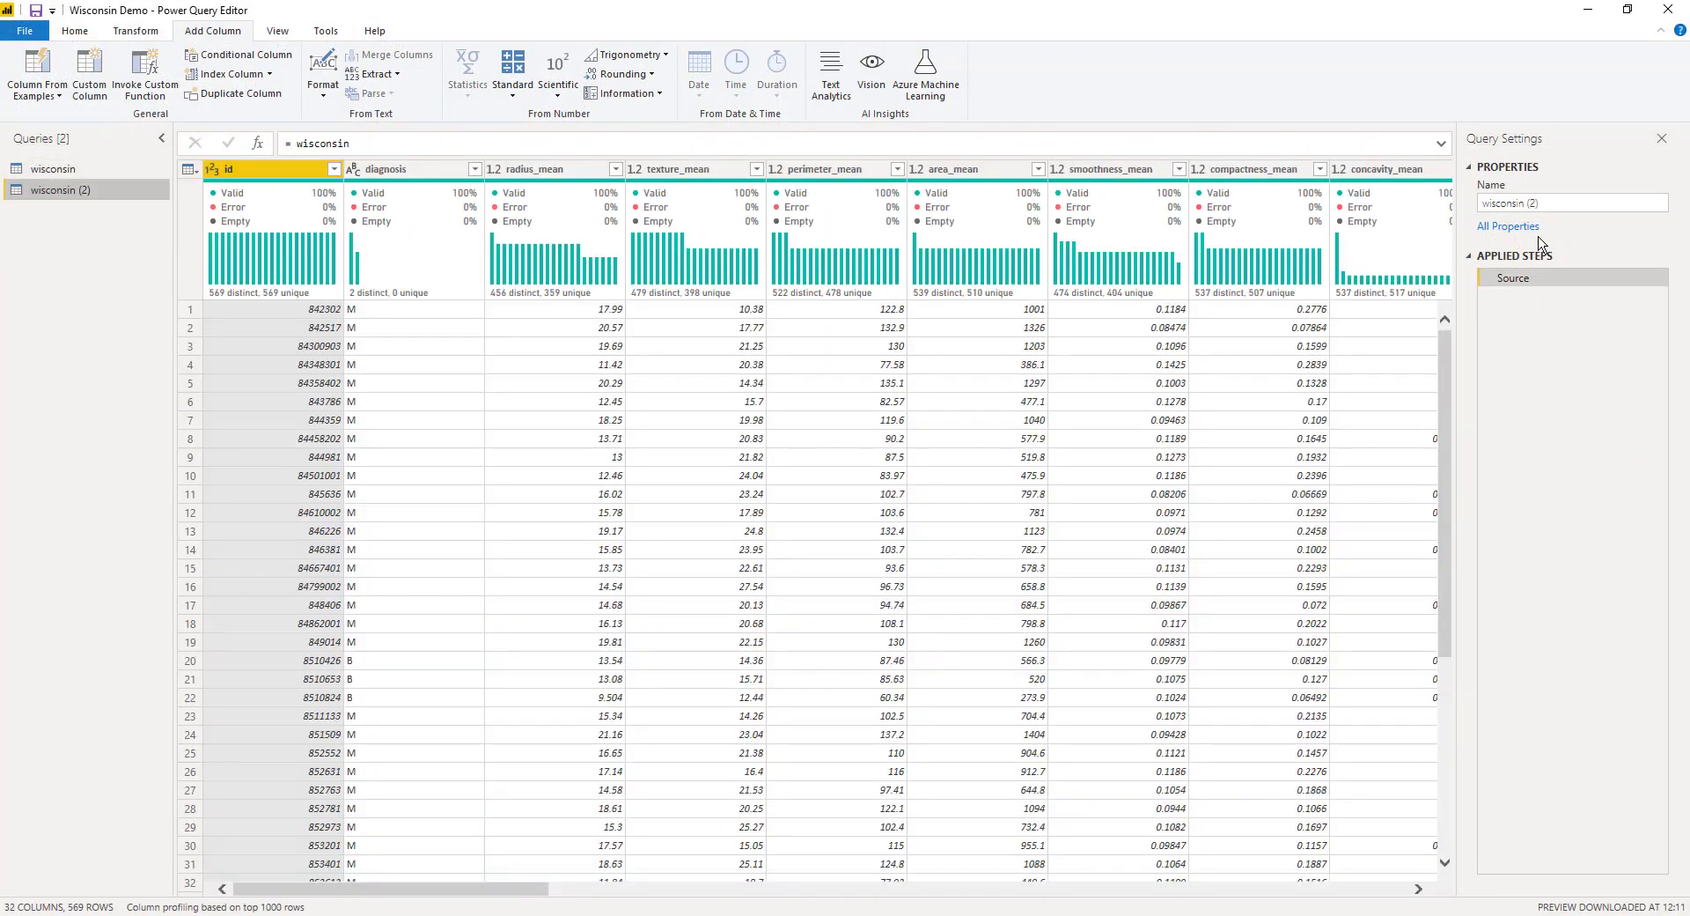
{"action": "left_click", "coordinate": [1576, 205]}
{"action": "key", "text": "BackSpace"}
{"action": "key", "text": "BackSpace"}
{"action": "key", "text": "BackSpace"}
{"action": "type", "text": "long"}
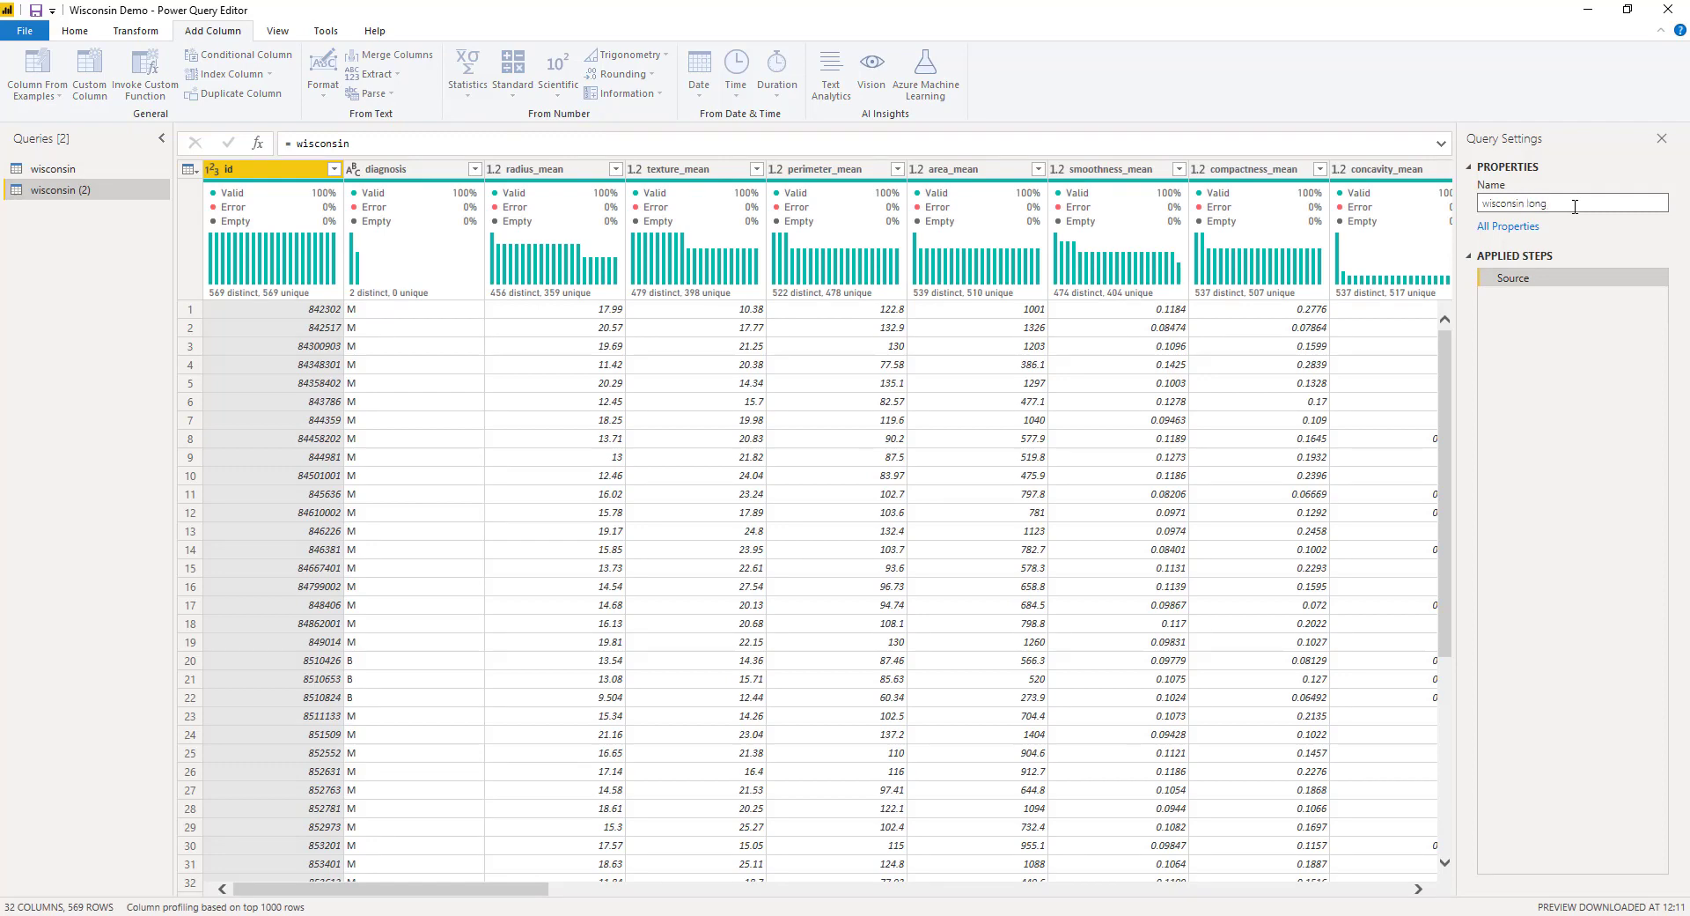
{"action": "key", "text": "Return"}
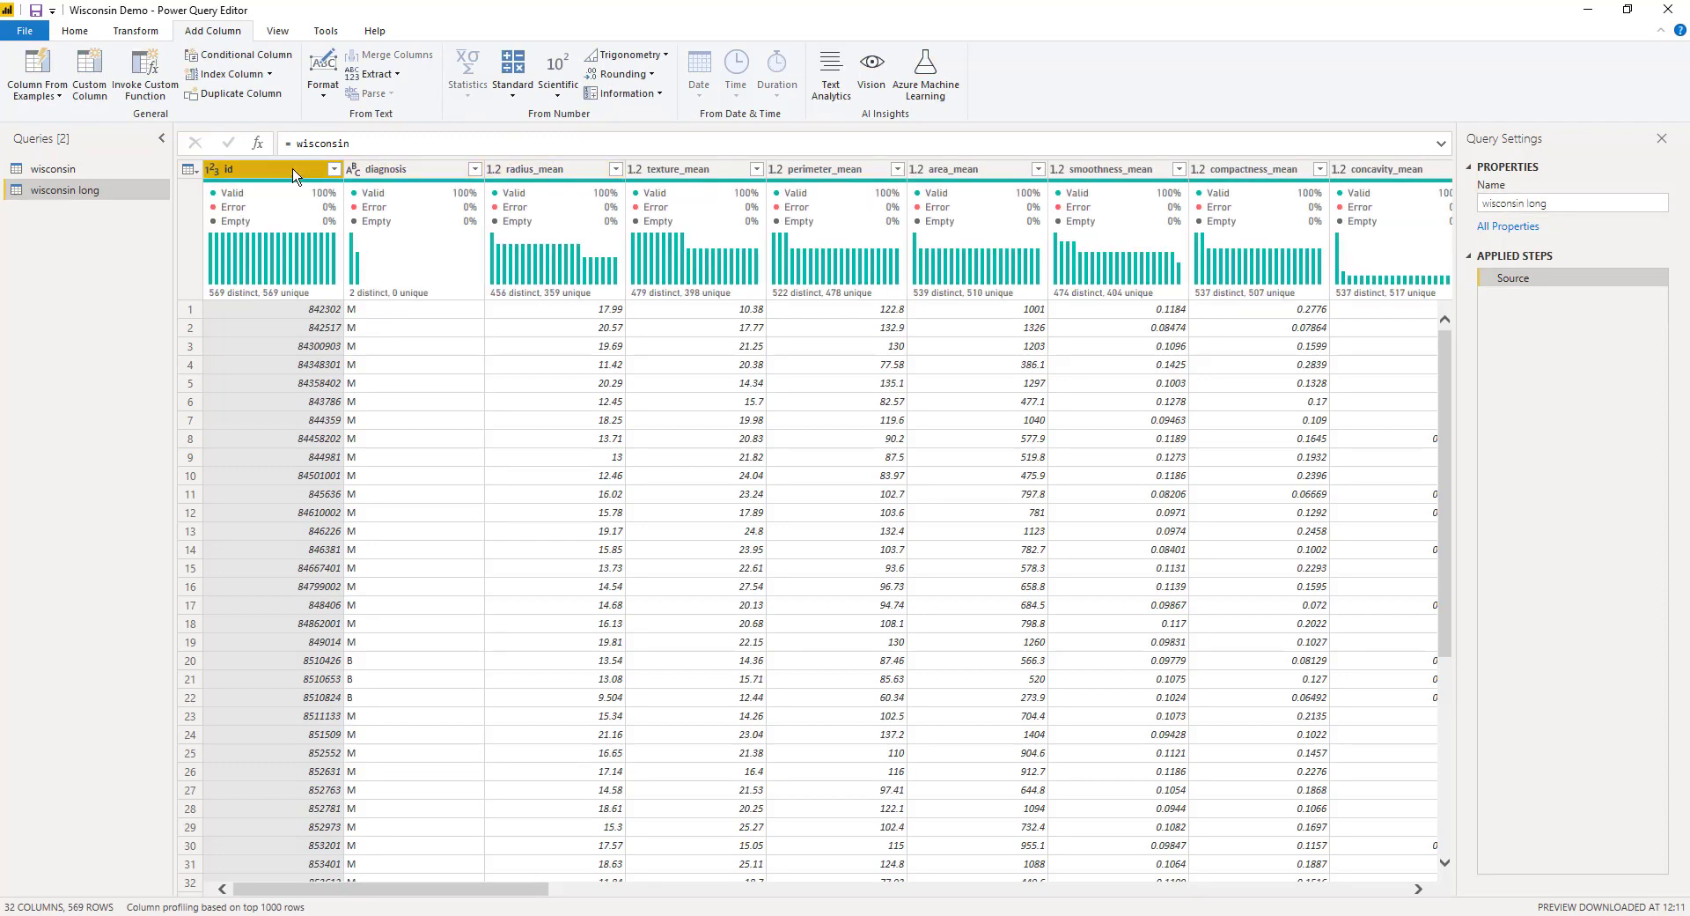
Step: Unpivot every column except id and diagnosis into Attribute and Value columns
{"action": "left_click", "coordinate": [388, 176], "text": "ctrl"}
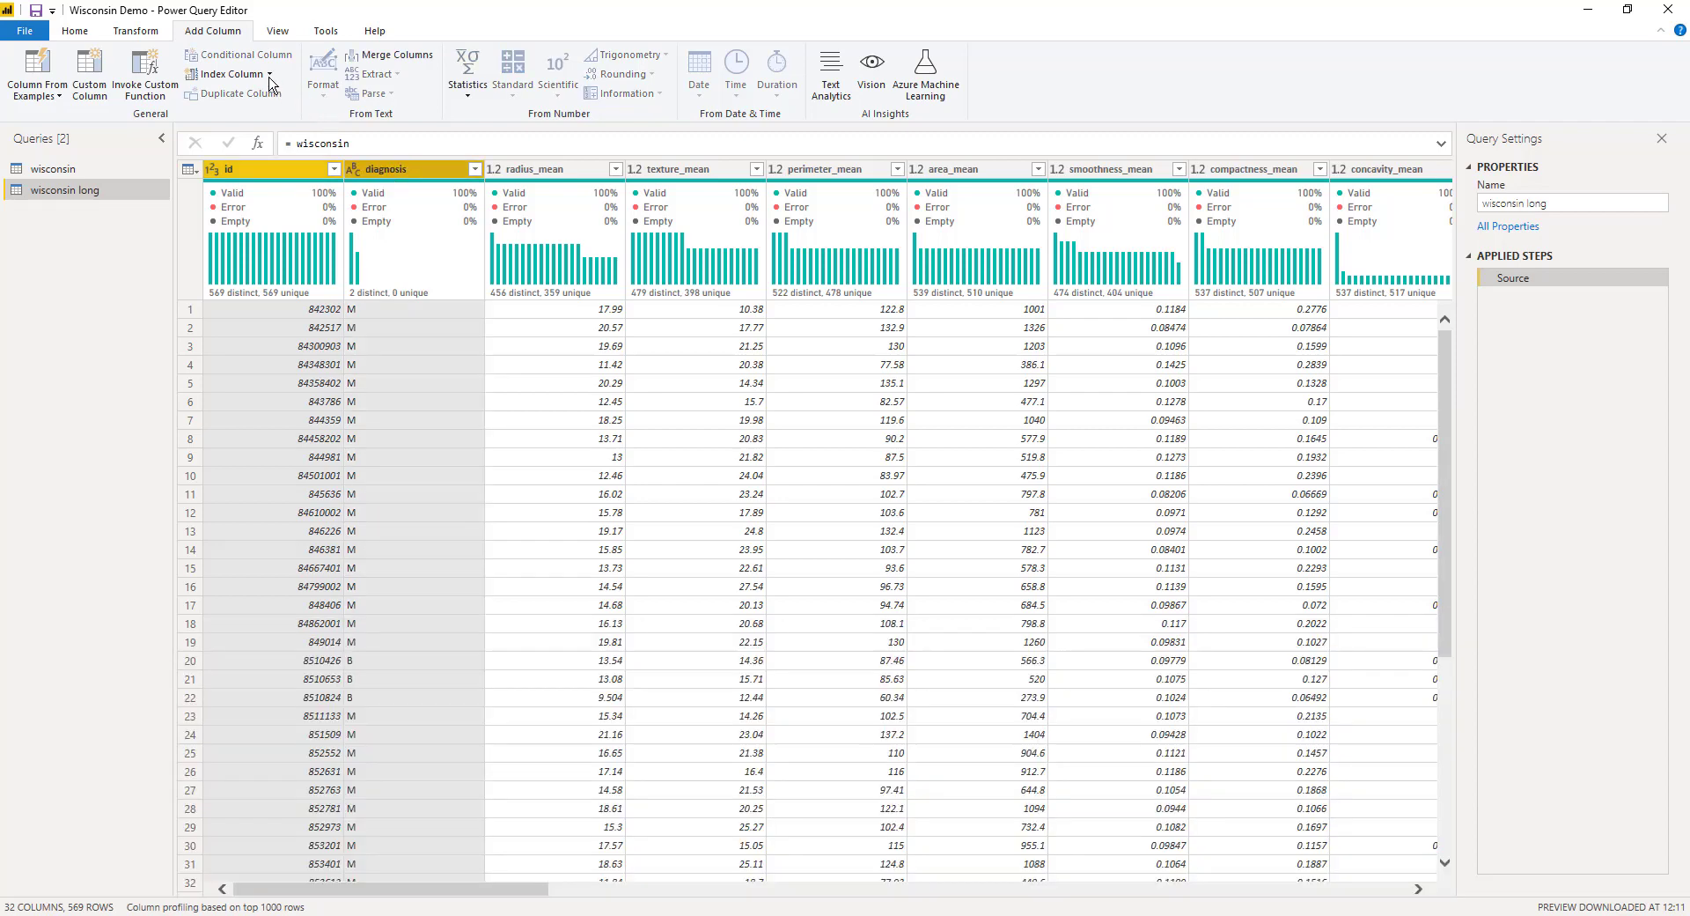
{"action": "left_click", "coordinate": [139, 31]}
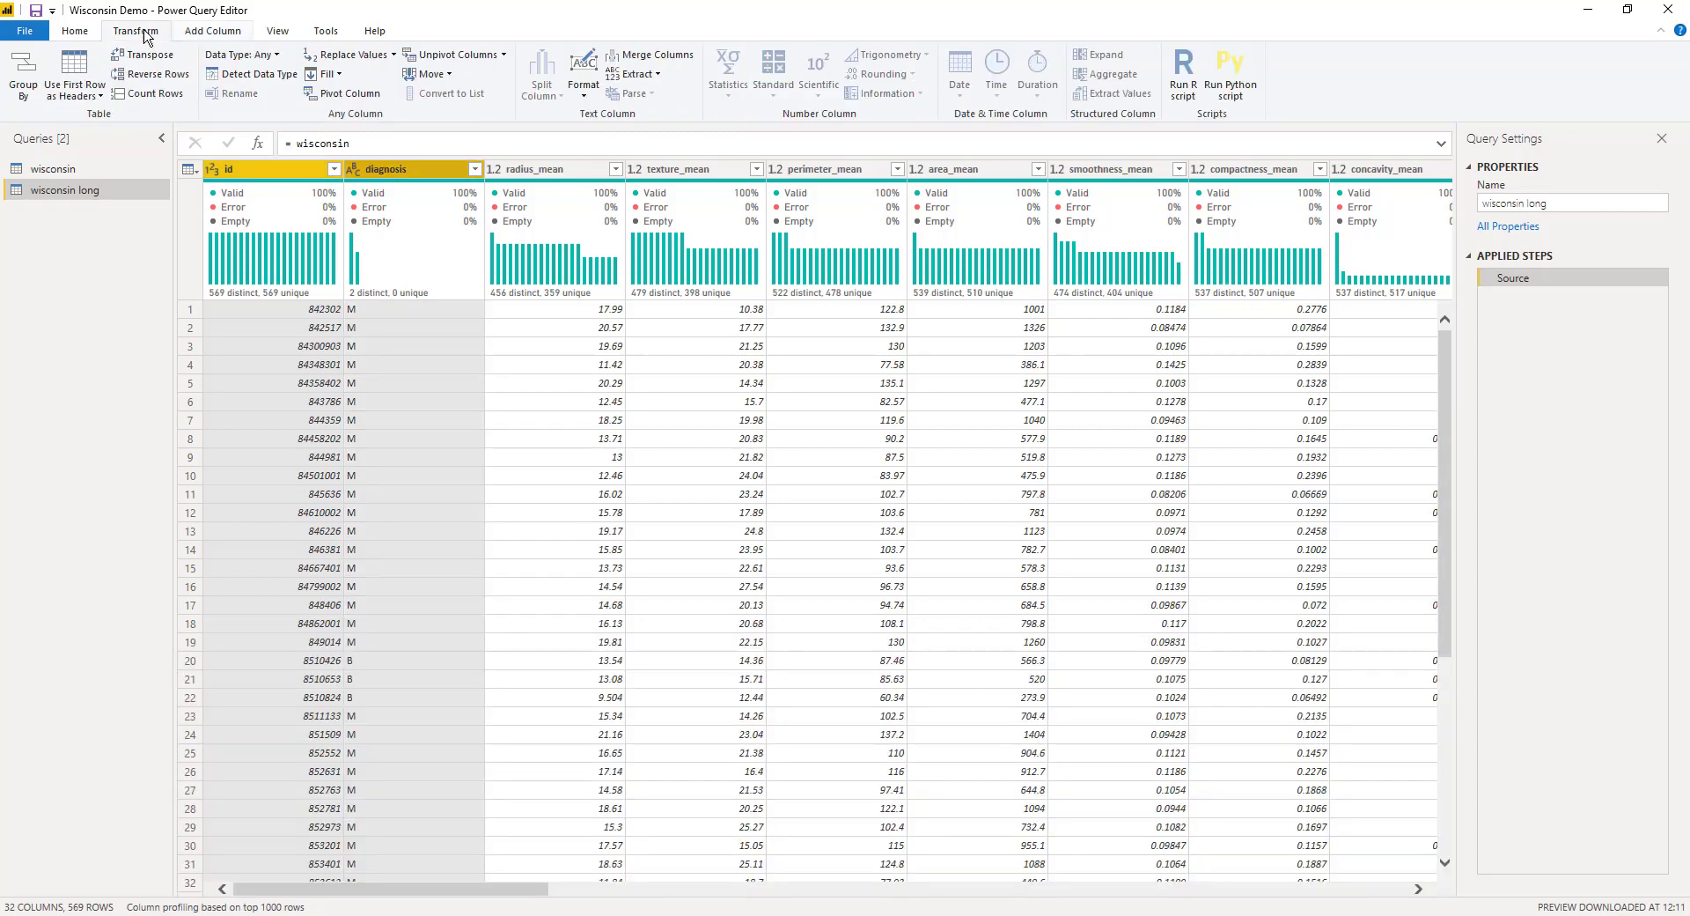
{"action": "left_click", "coordinate": [504, 55]}
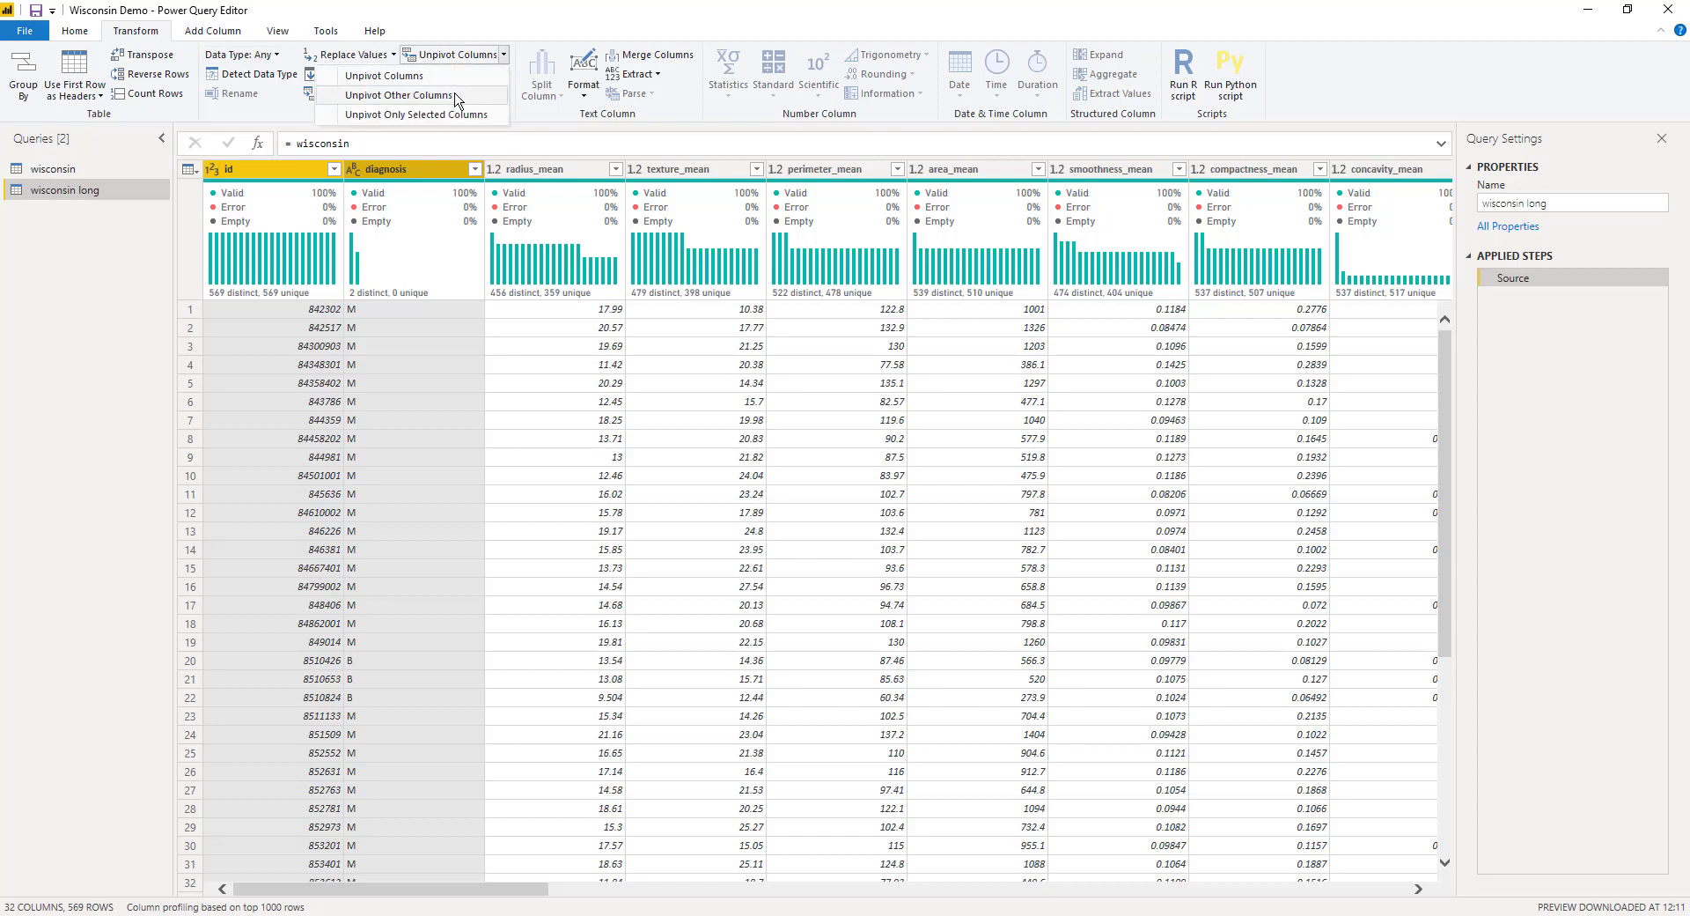
{"action": "left_click", "coordinate": [455, 95]}
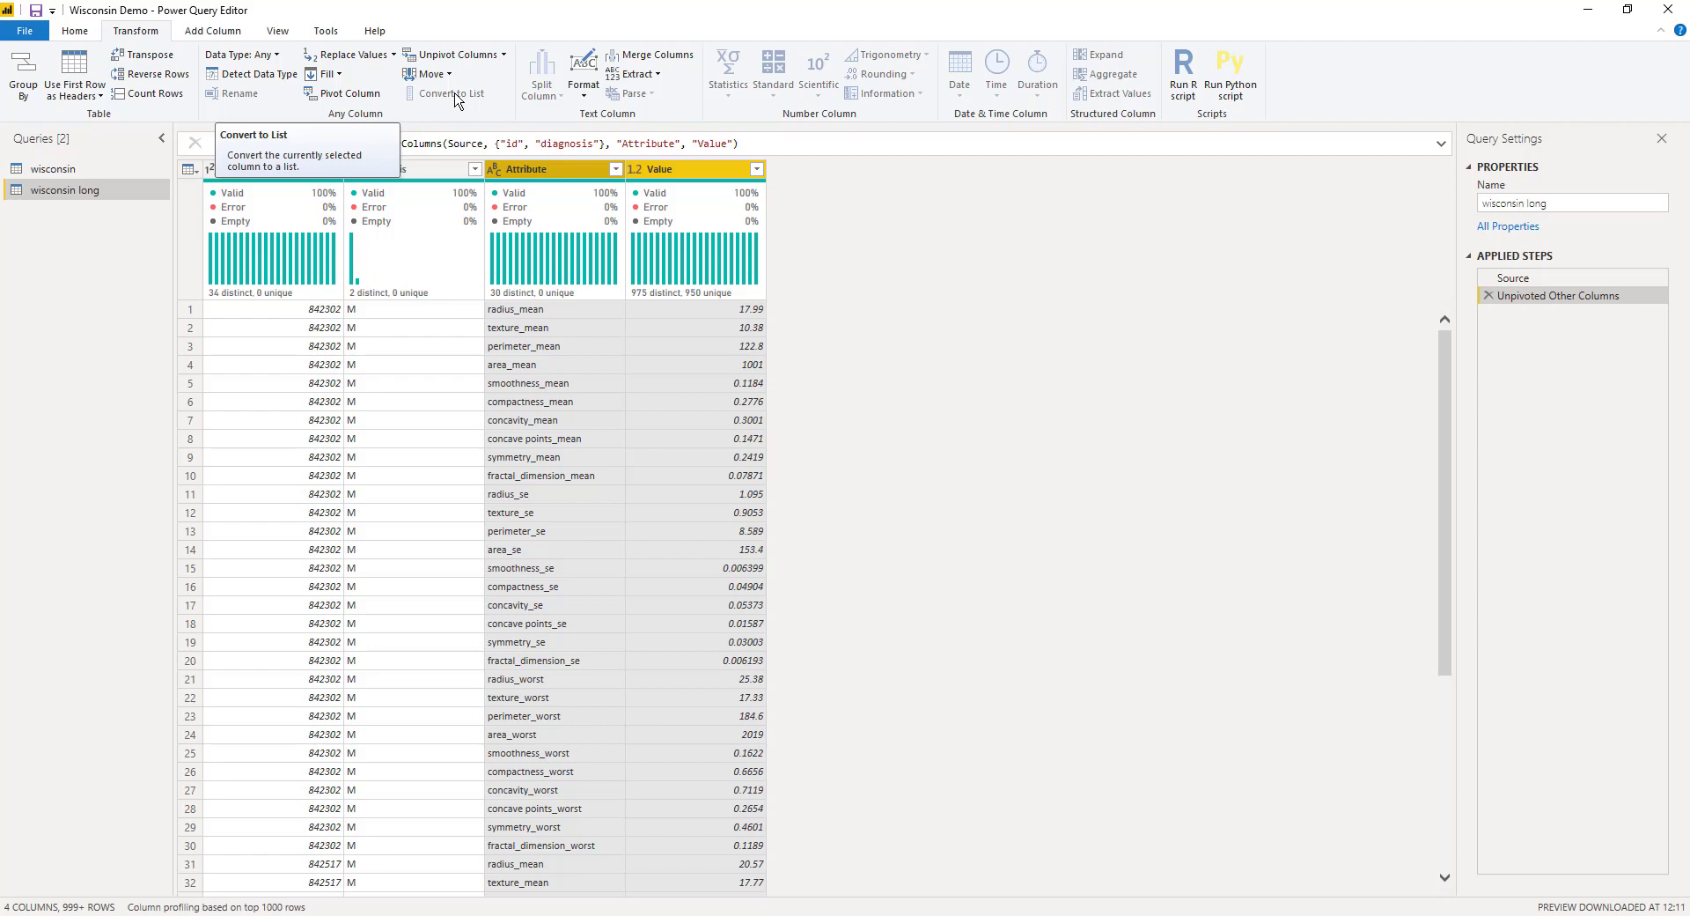
{"action": "left_click", "coordinate": [542, 173]}
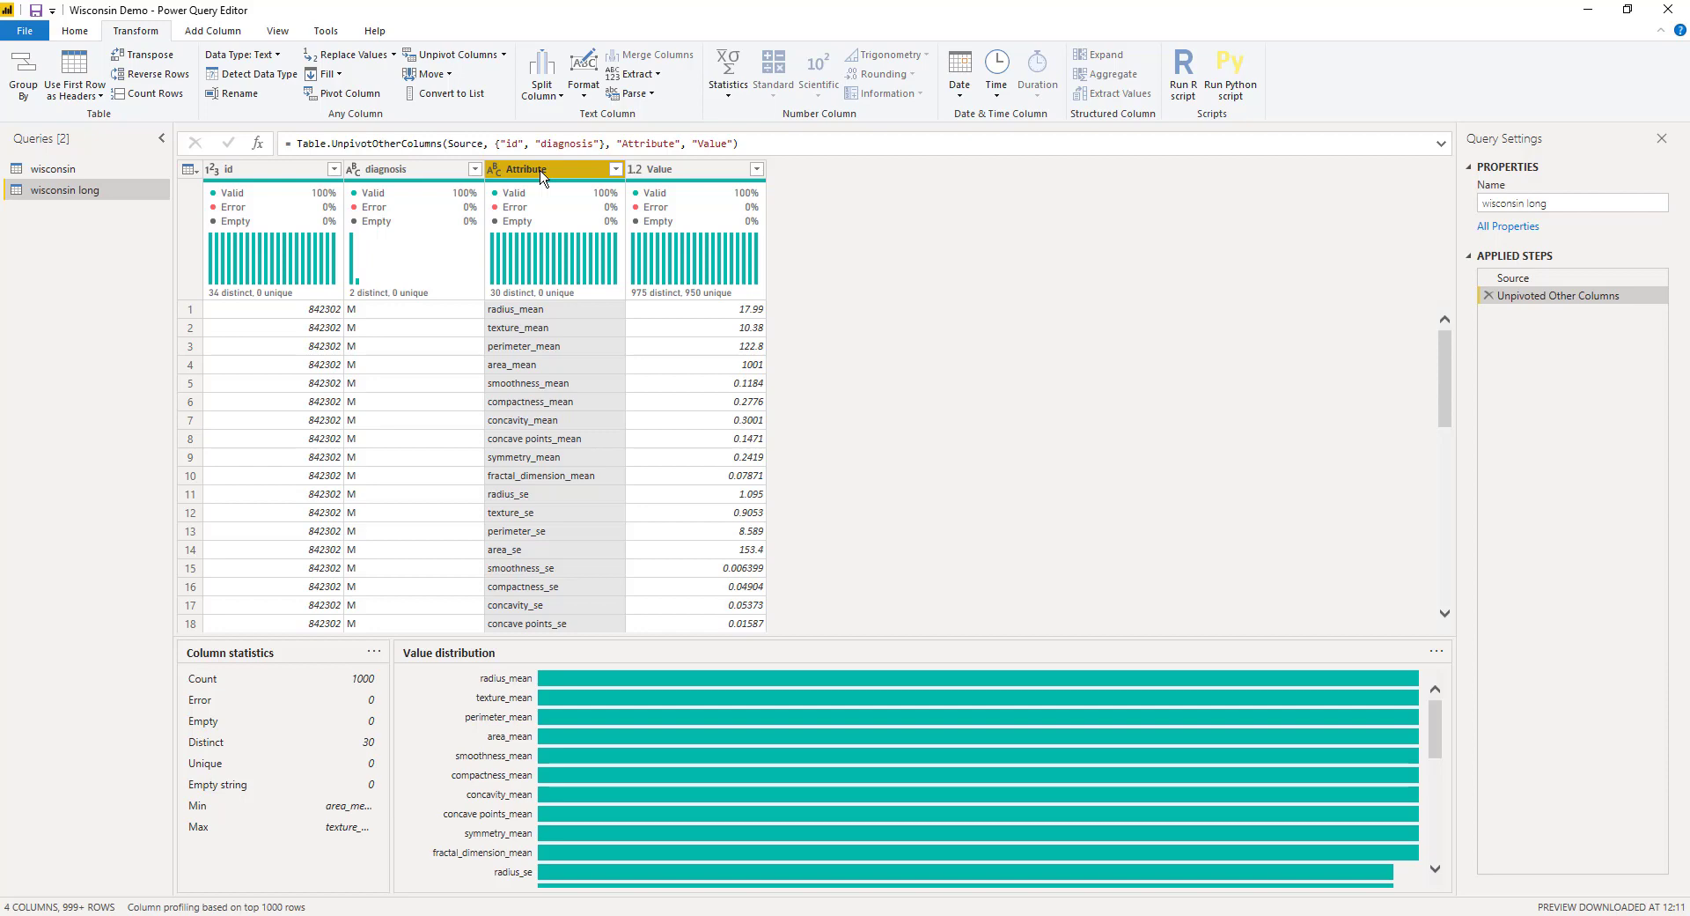
Step: Extract the Attribute text before '_' into a new column named Measurement (e.g. radius, area)
{"action": "left_click", "coordinate": [221, 33]}
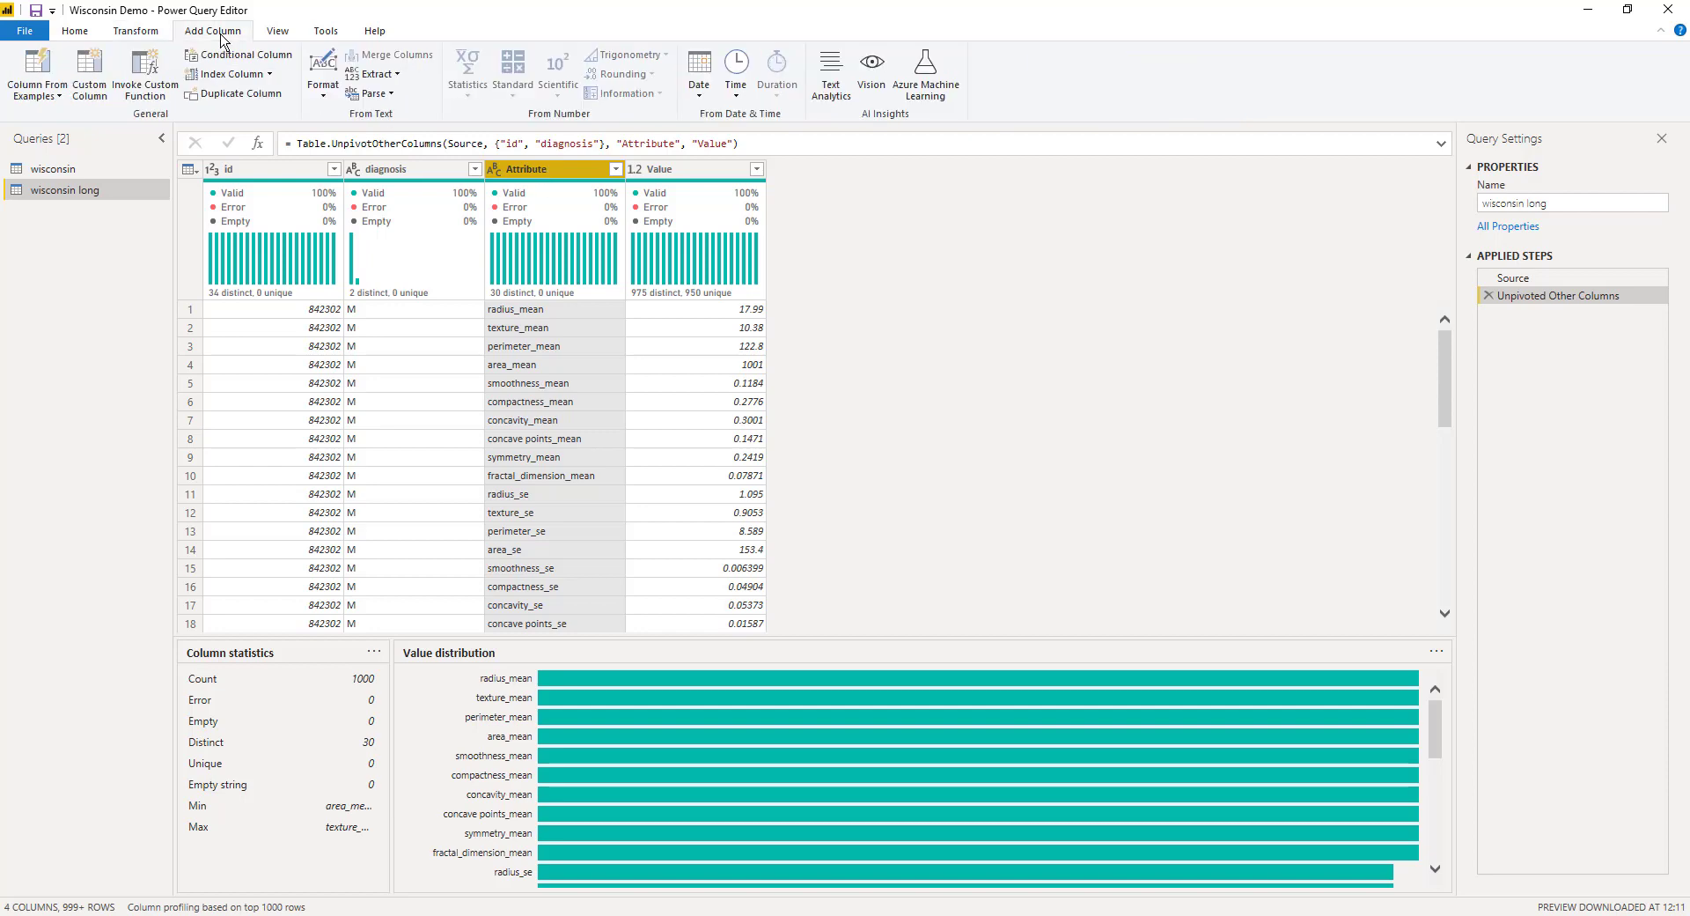
{"action": "left_click", "coordinate": [391, 75]}
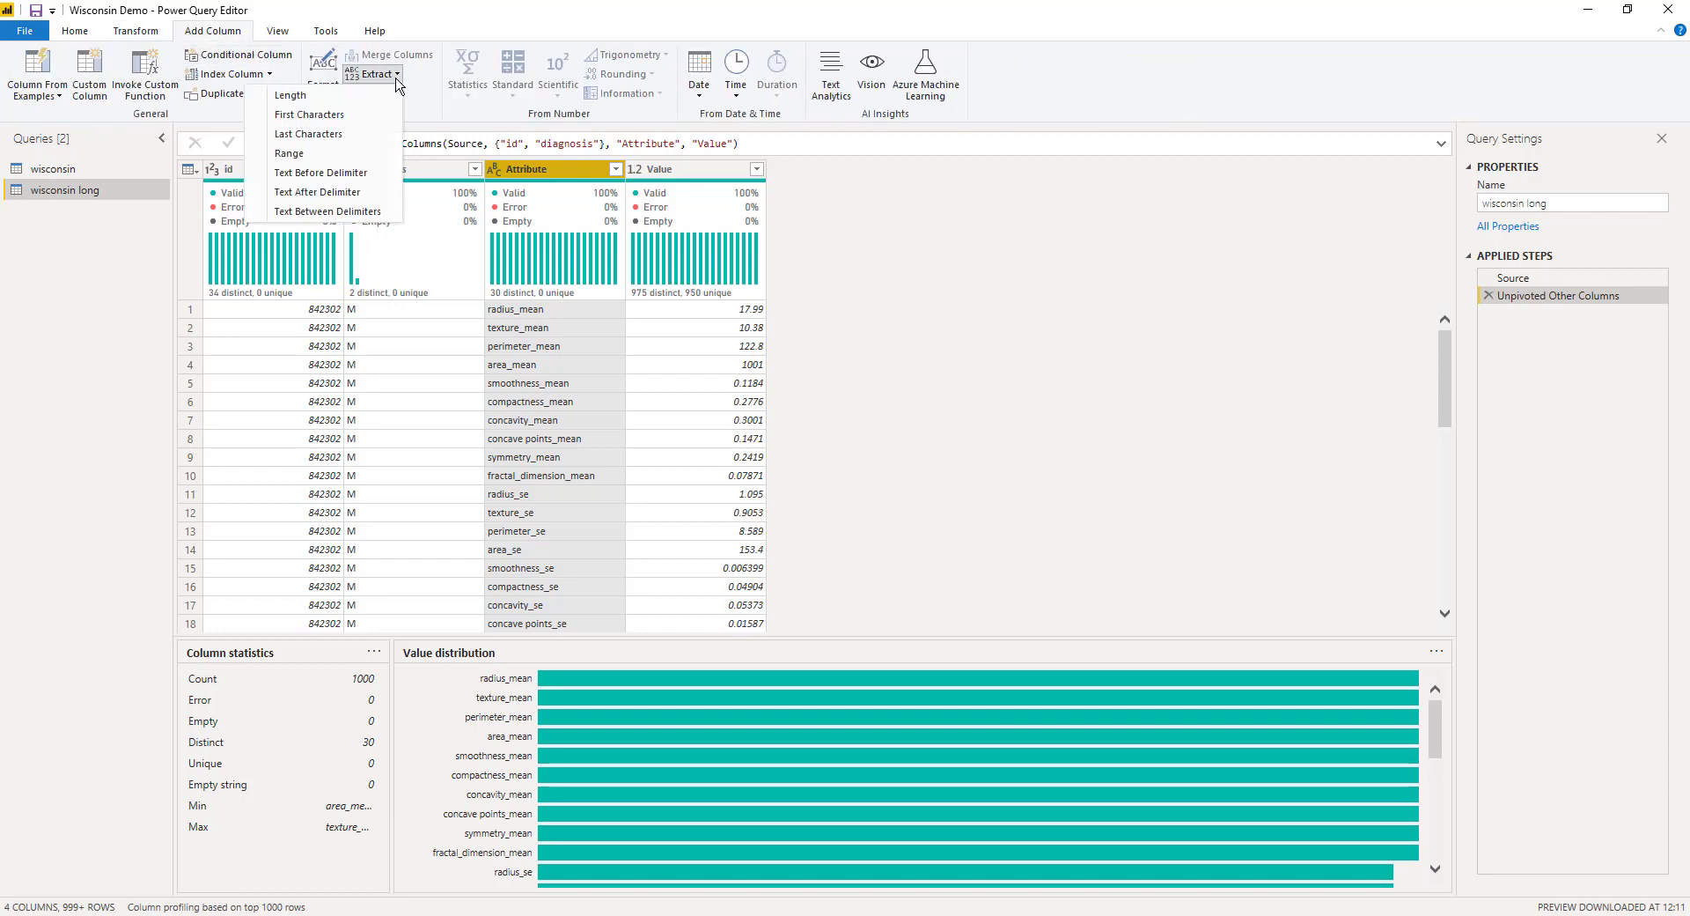
{"action": "left_click", "coordinate": [343, 175]}
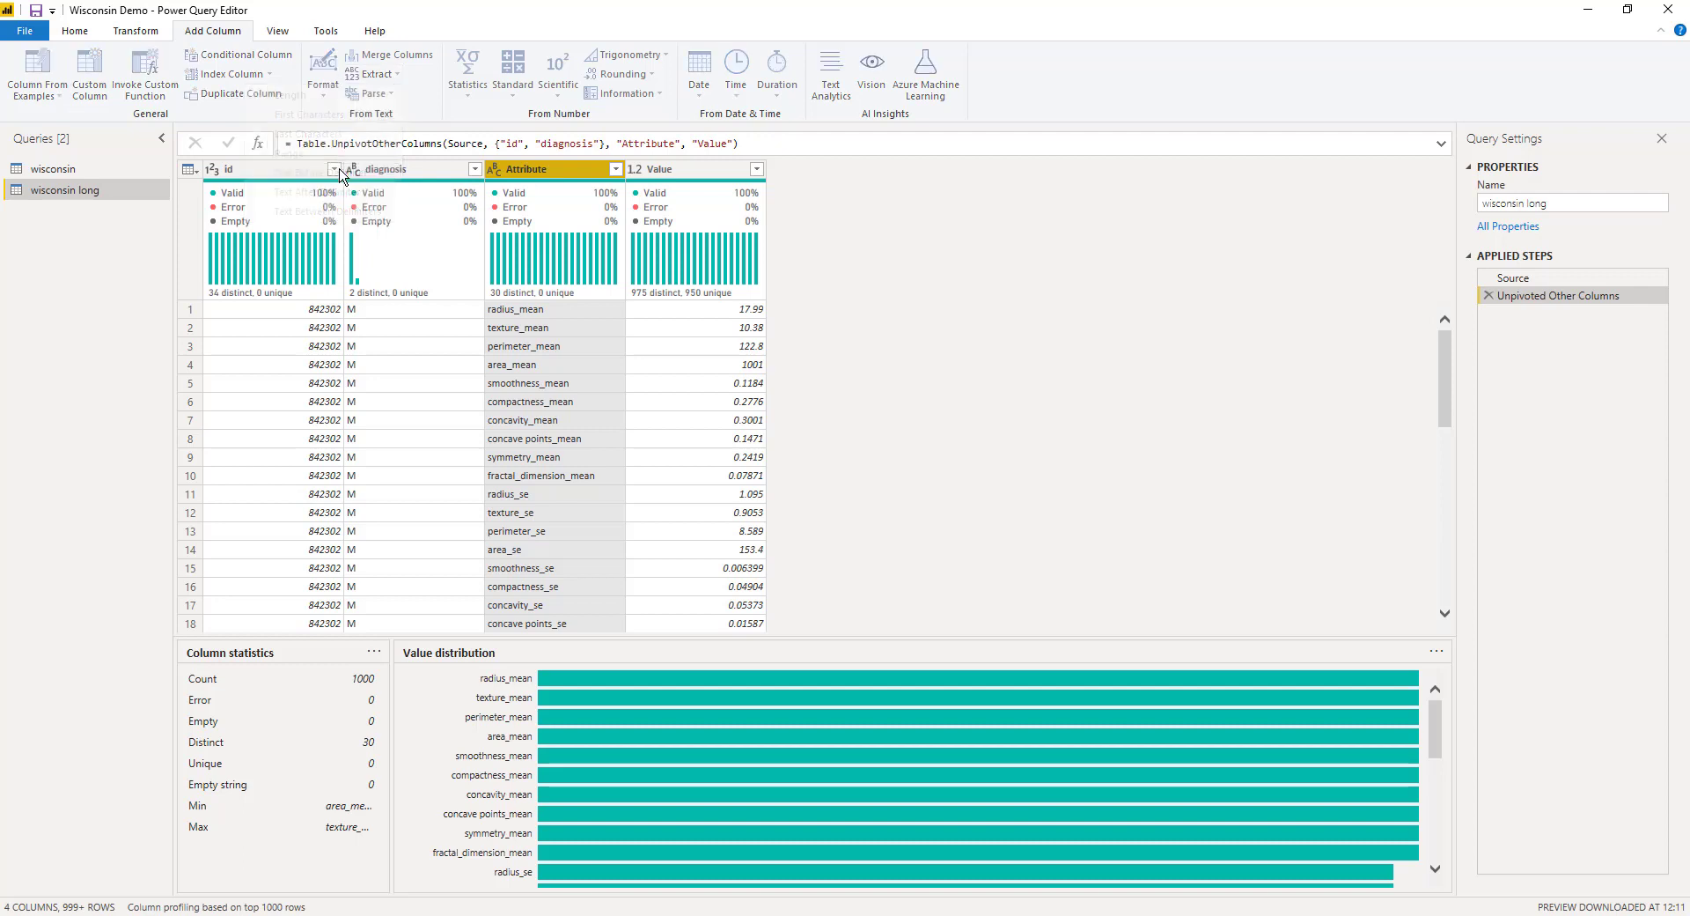
{"action": "left_click", "coordinate": [624, 452]}
{"action": "type", "text": "_"}
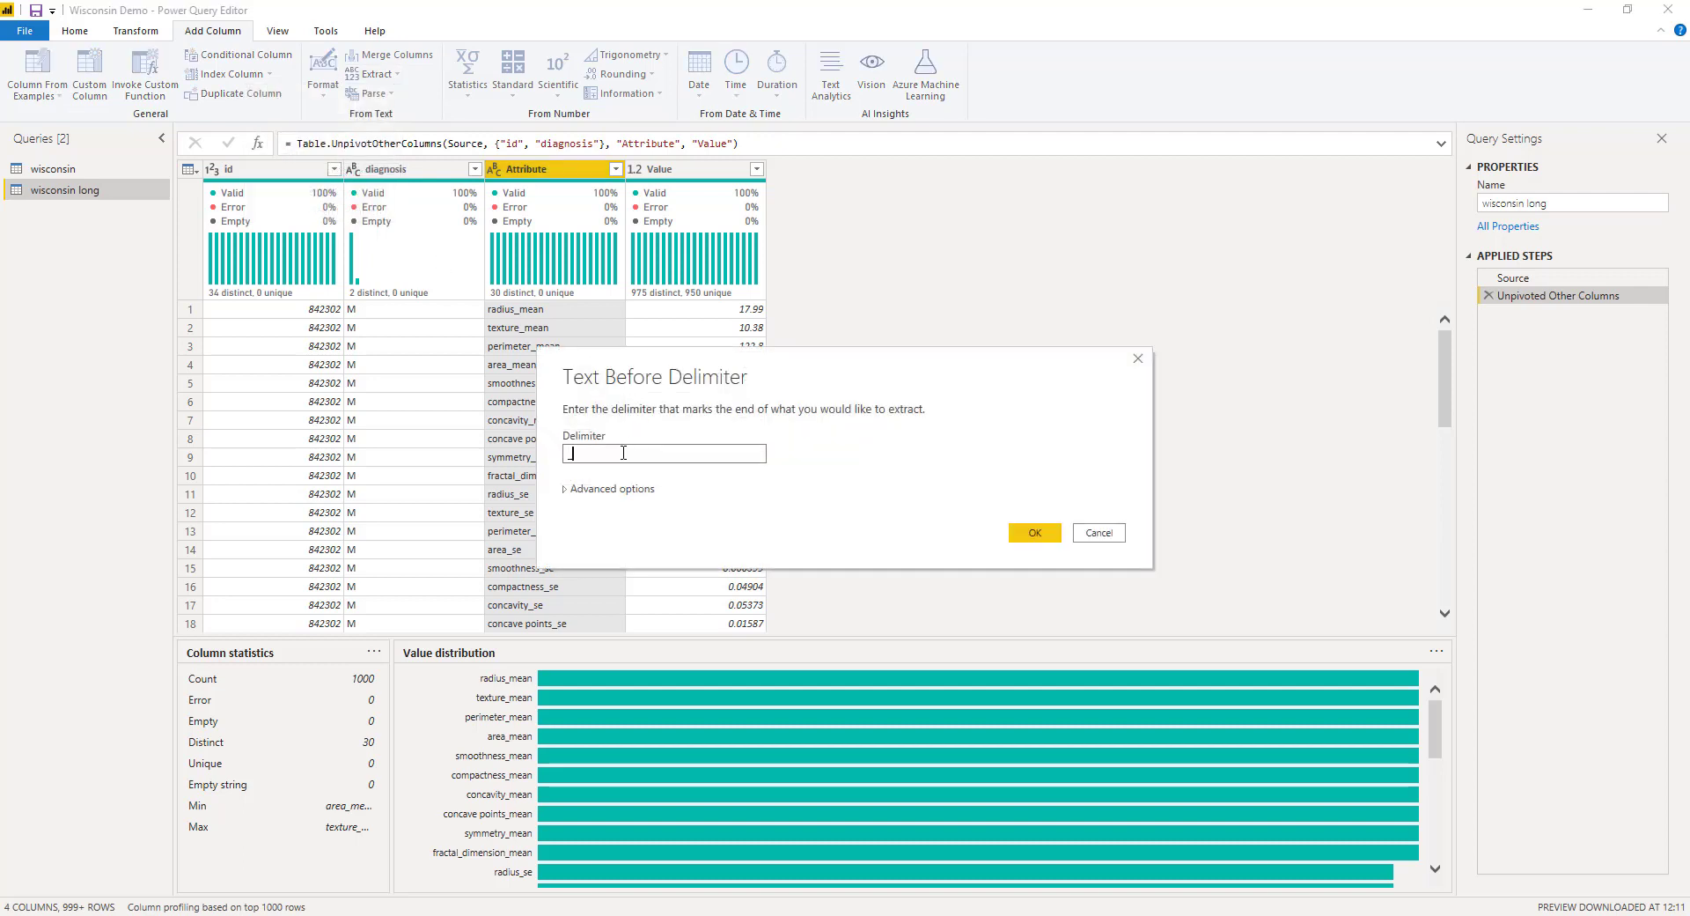
{"action": "left_click", "coordinate": [566, 494]}
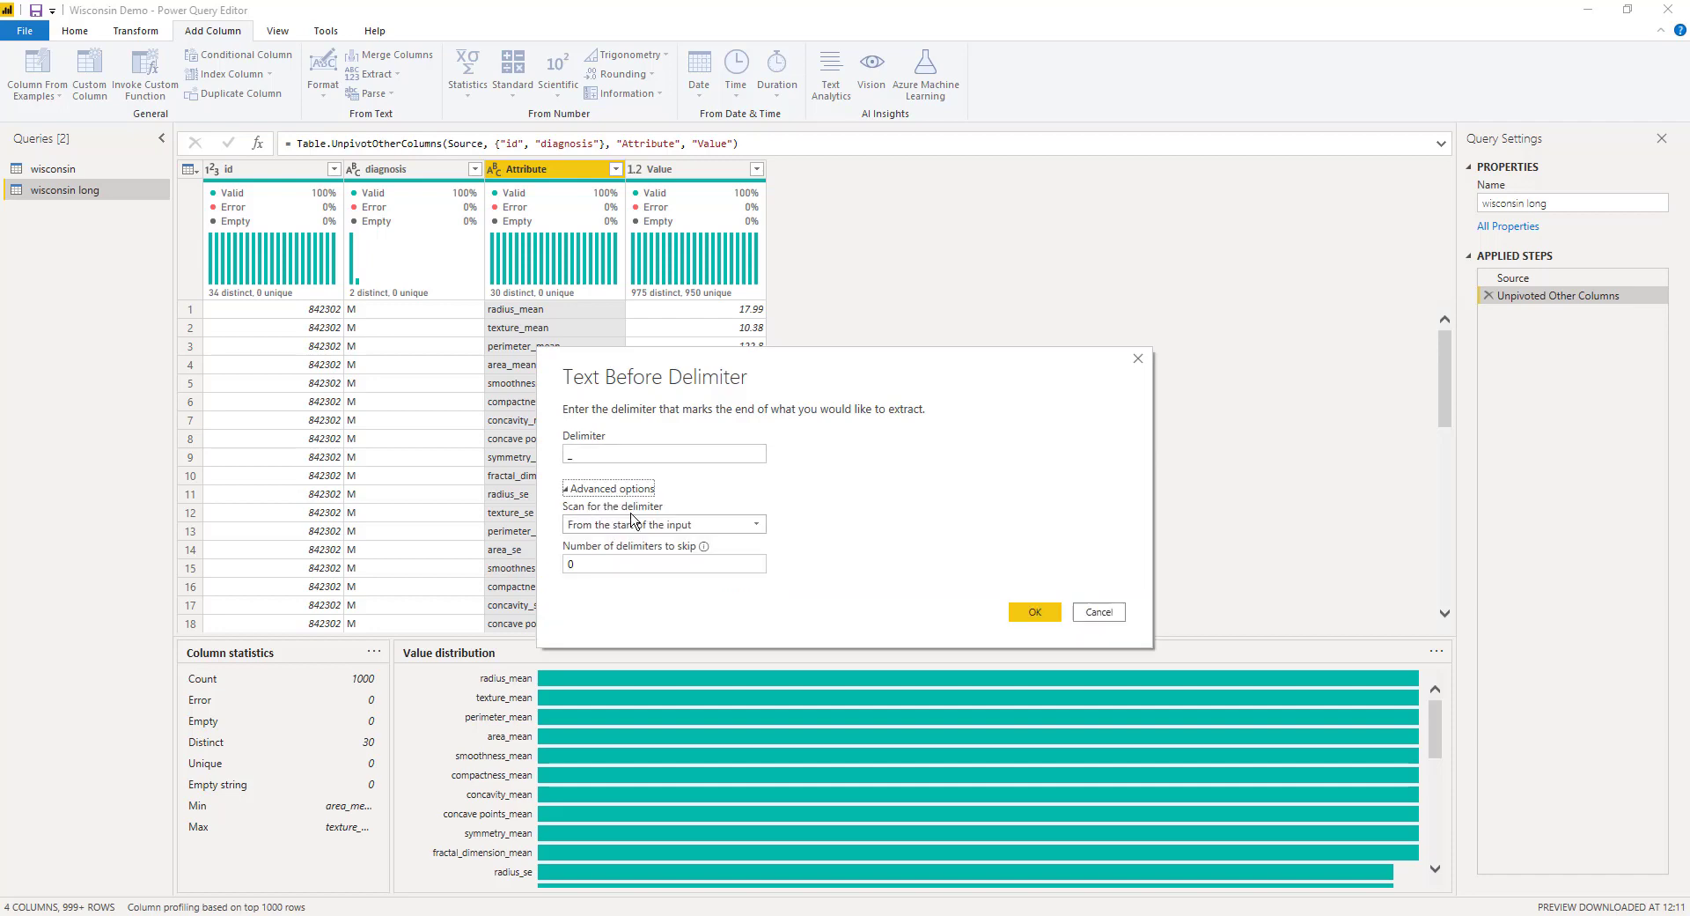
{"action": "left_click", "coordinate": [1034, 614]}
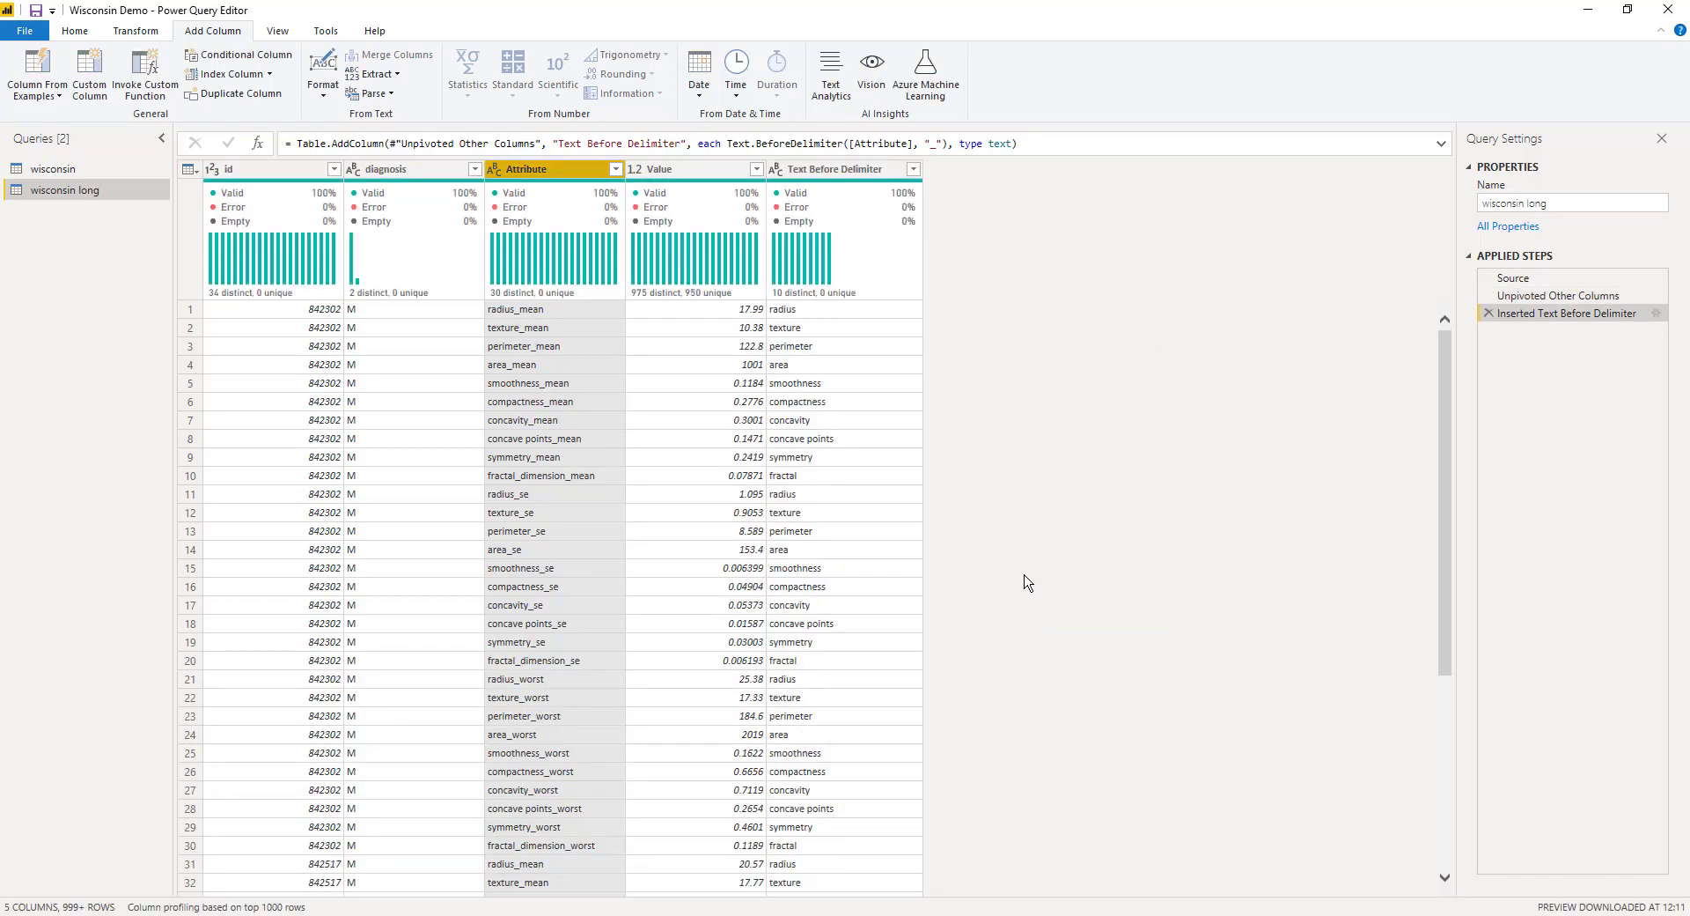
{"action": "double_click", "coordinate": [831, 169]}
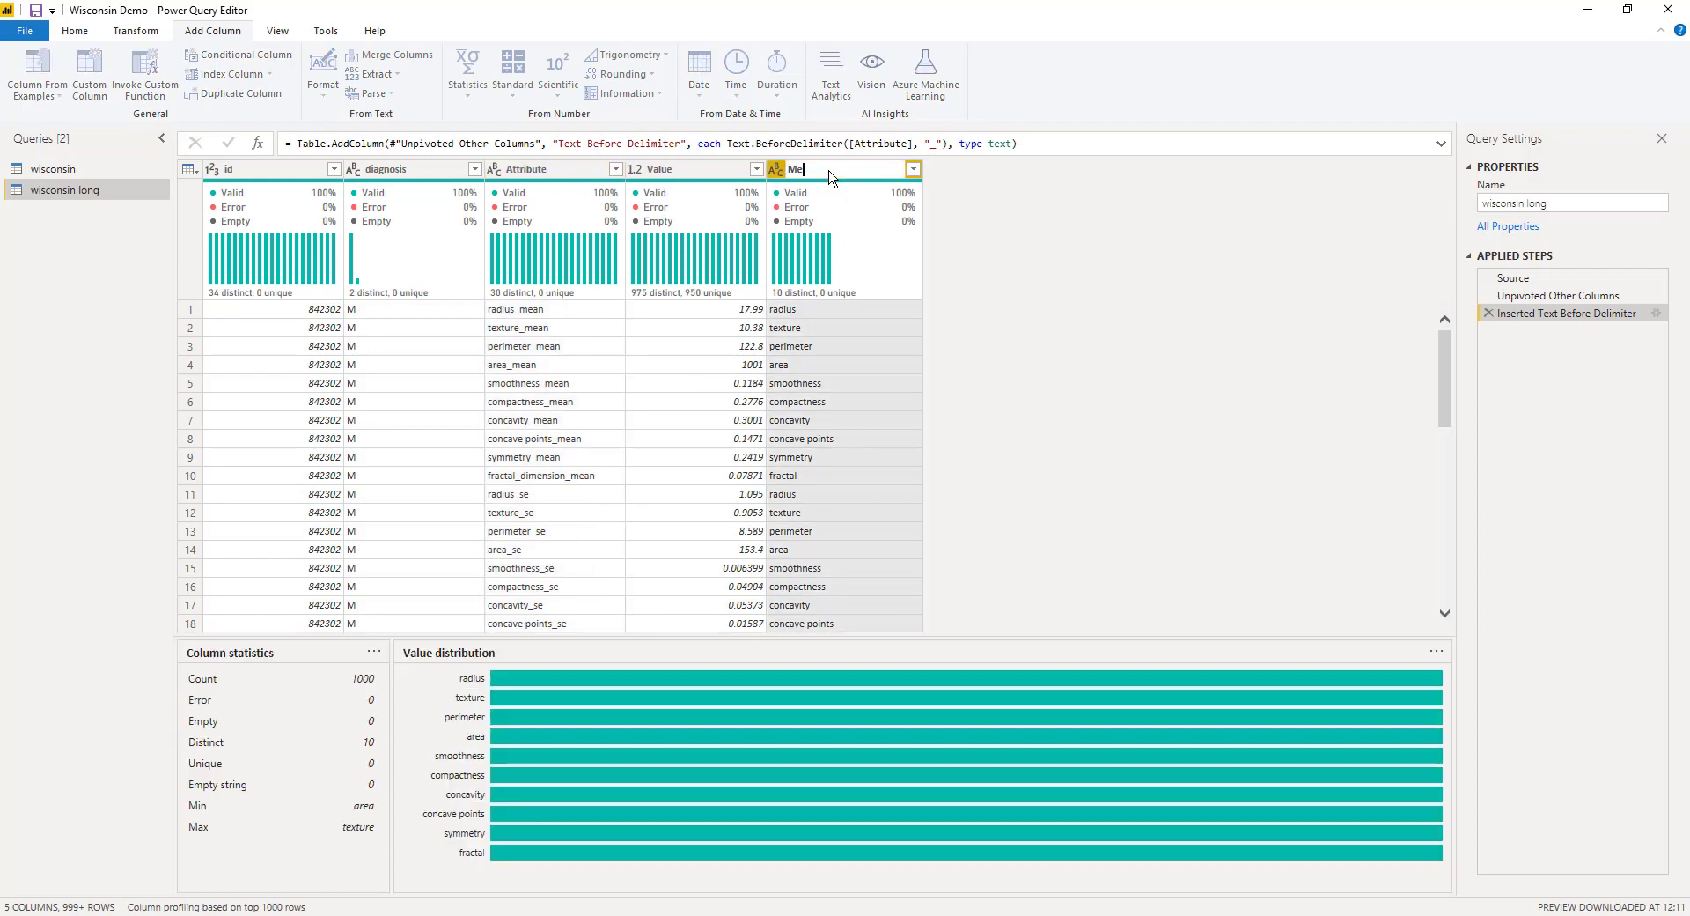
{"action": "type", "text": "asurement"}
{"action": "key", "text": "Return"}
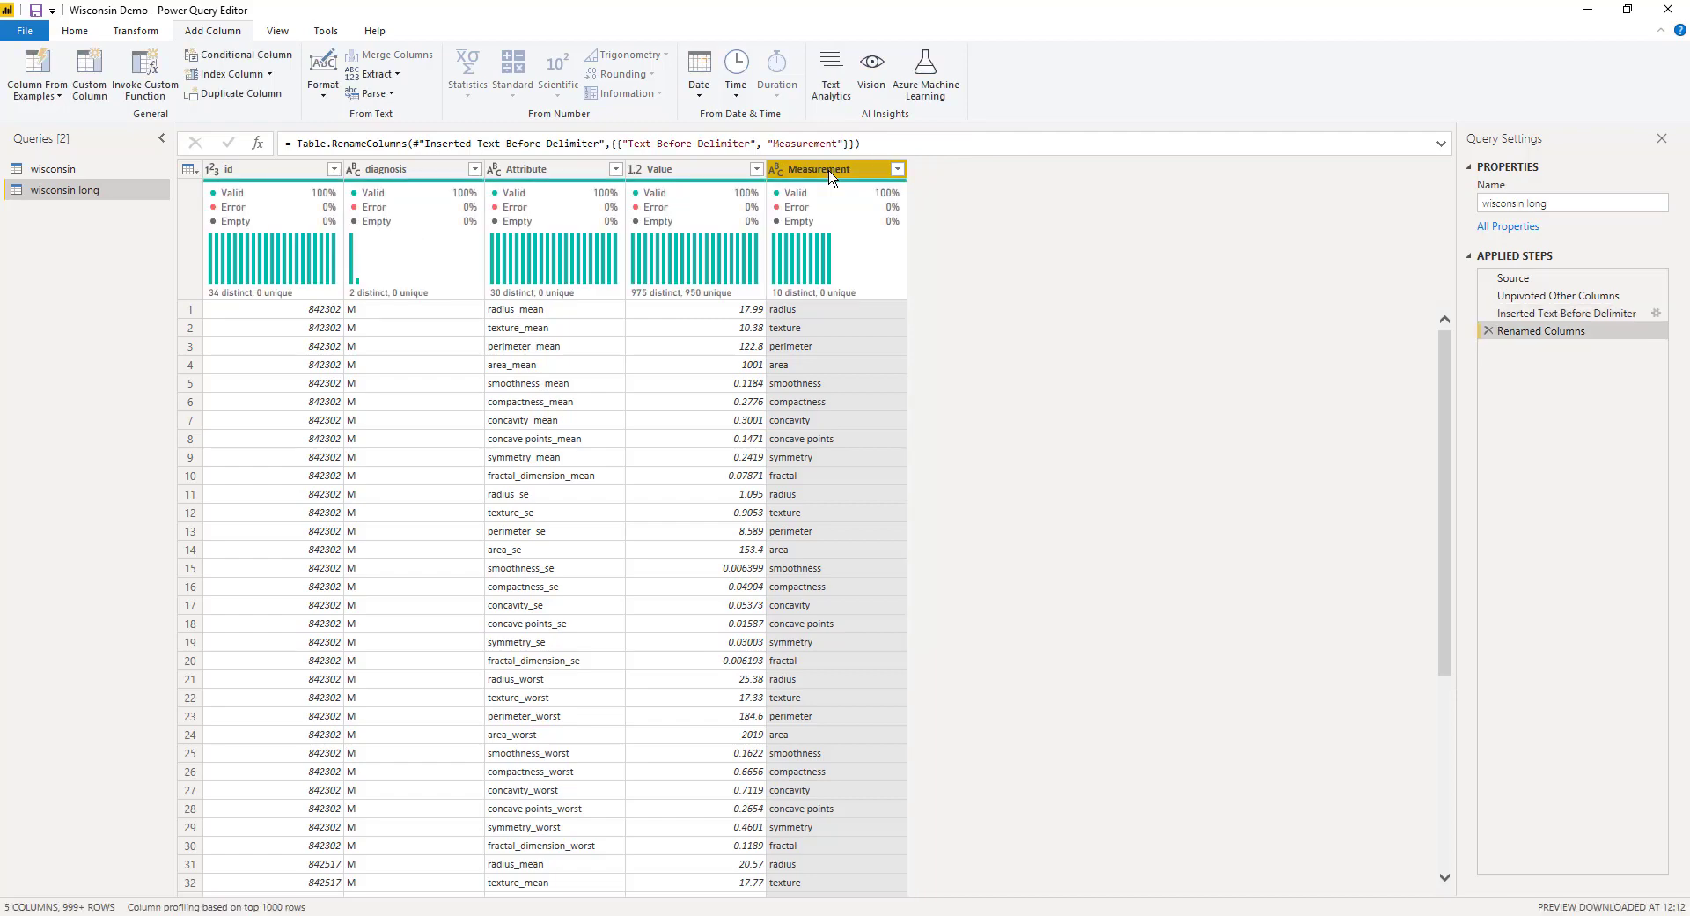
{"action": "left_click", "coordinate": [551, 172]}
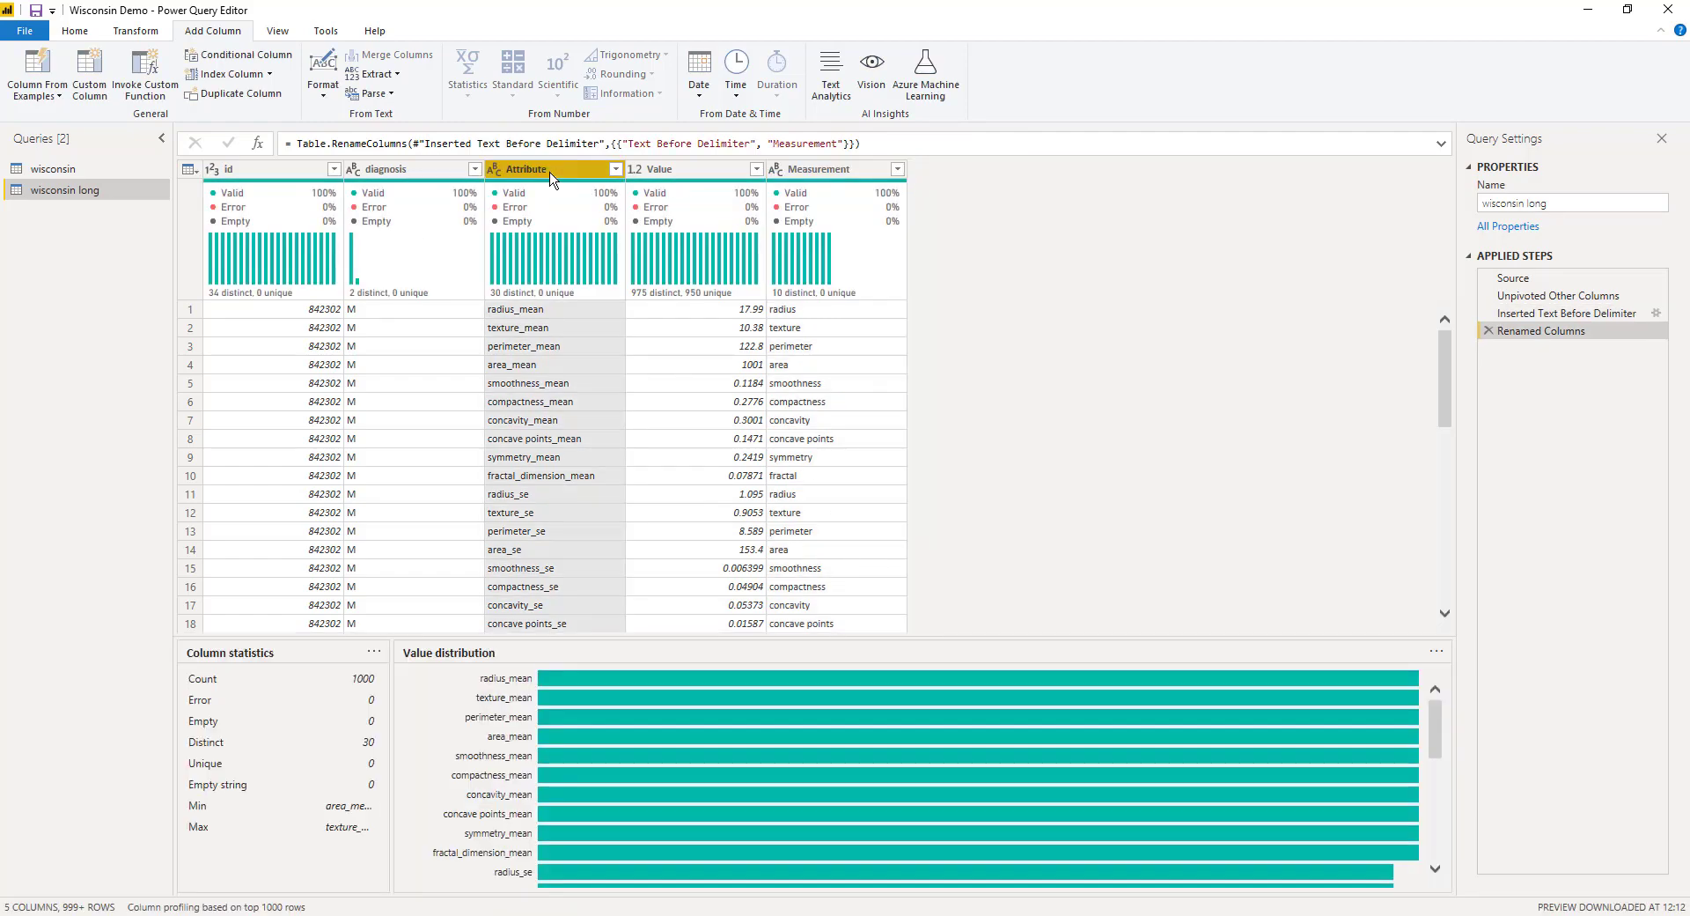
Step: Extract the Attribute text after the last '_', scanning from the end, into a column named Summary
{"action": "left_click", "coordinate": [395, 75]}
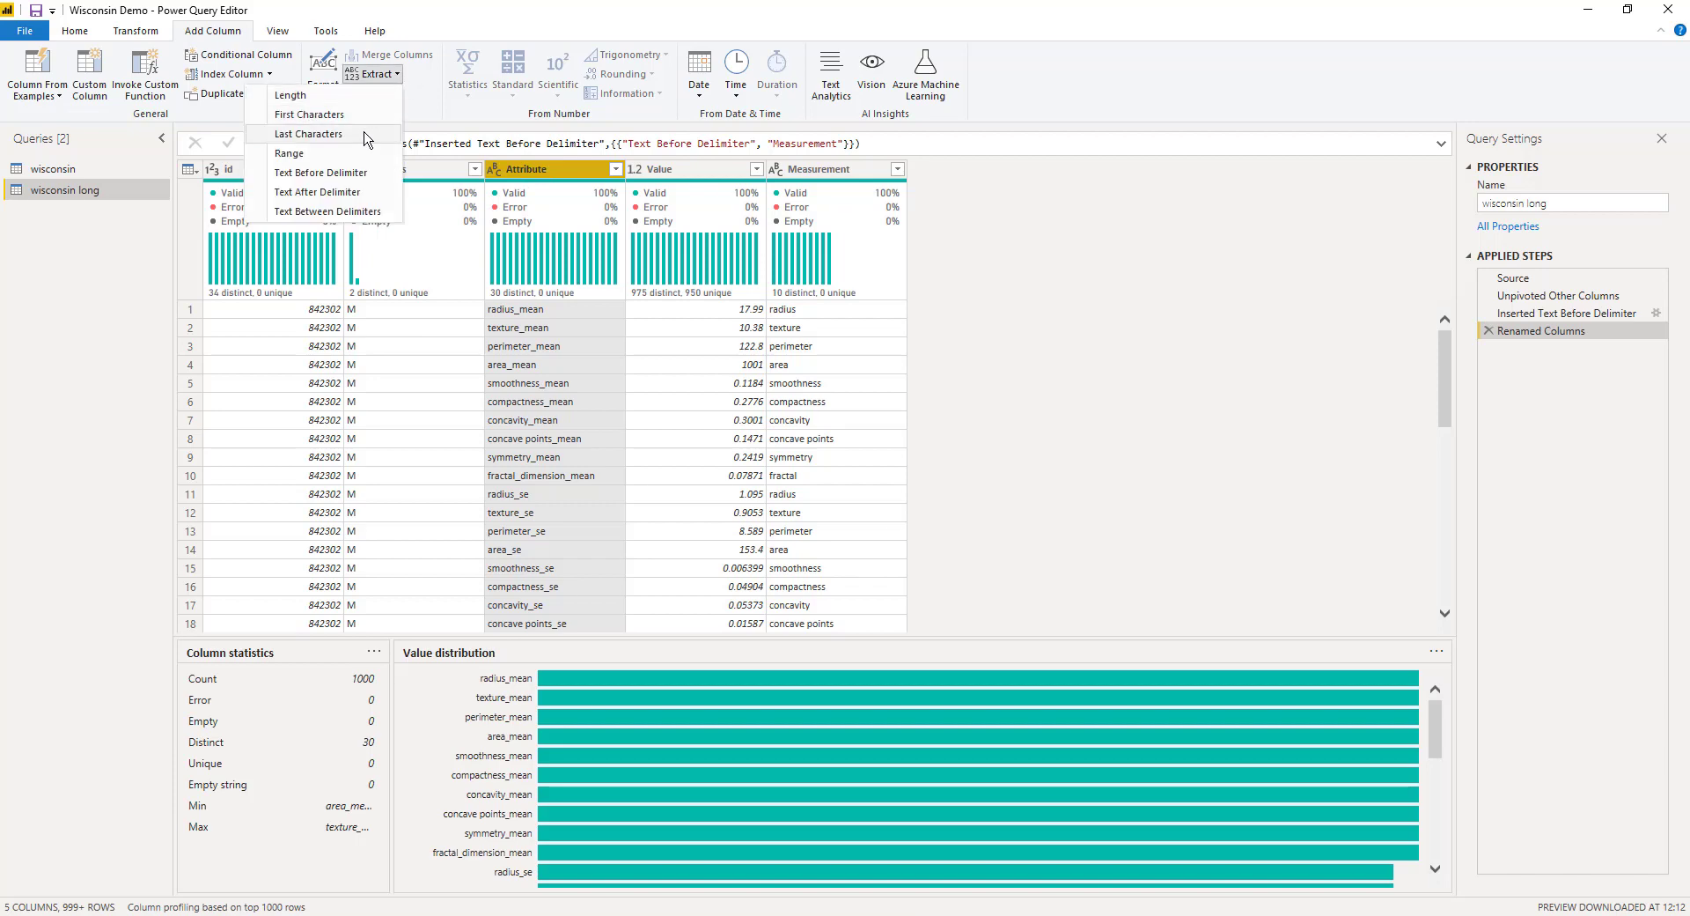
{"action": "left_click", "coordinate": [348, 192]}
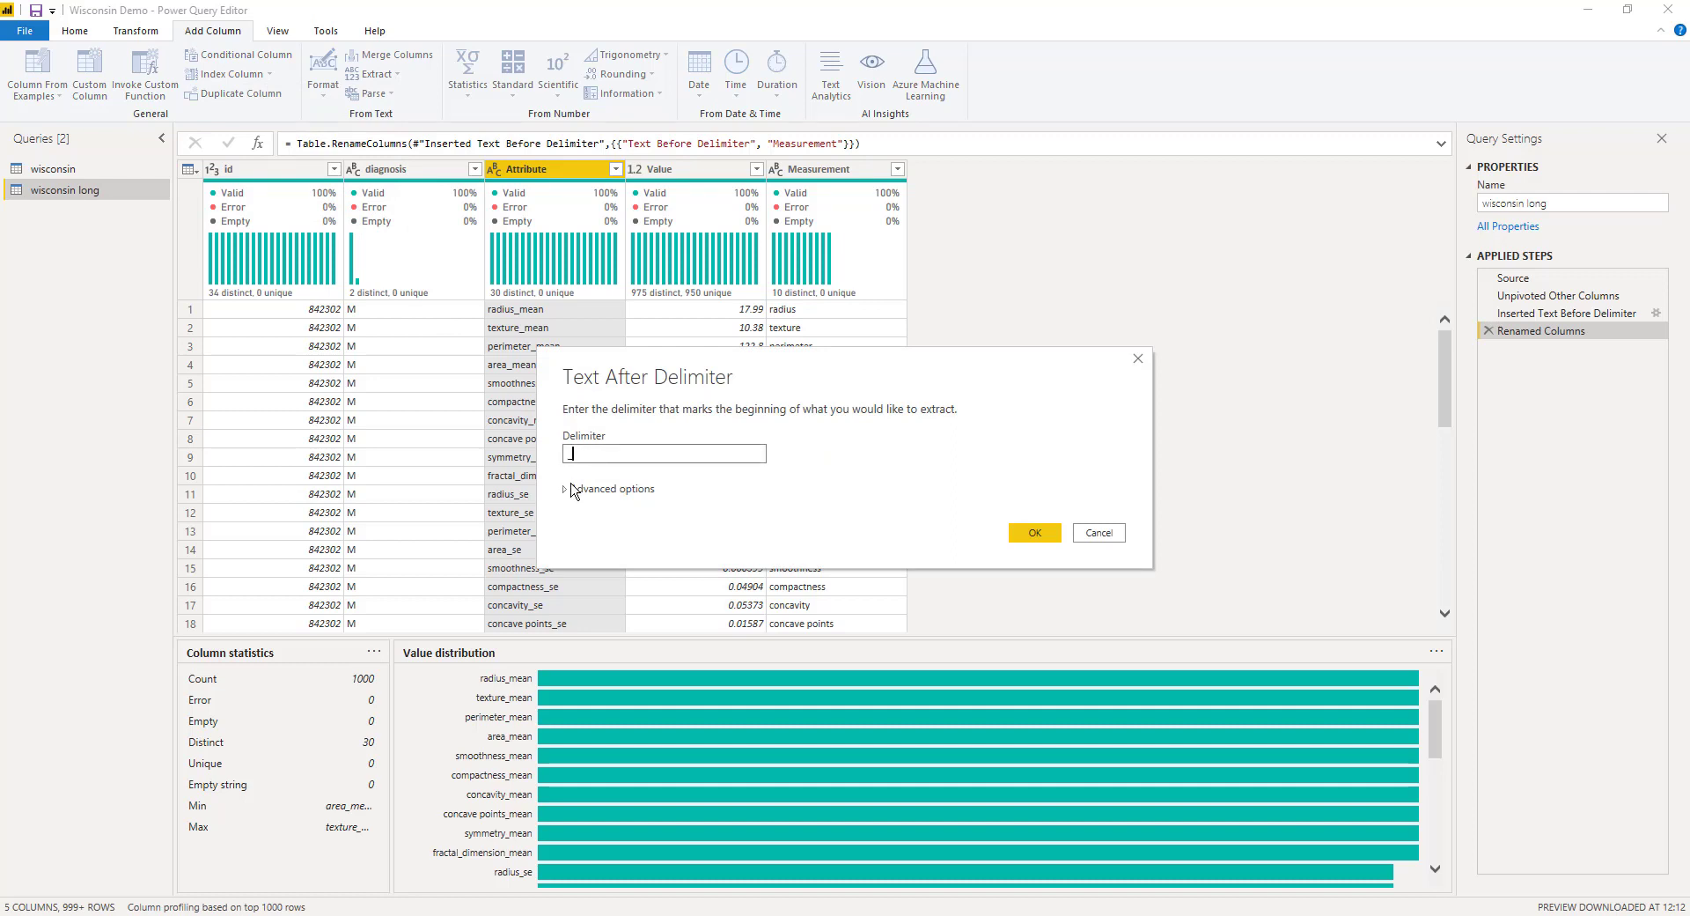
{"action": "left_click", "coordinate": [566, 490]}
{"action": "left_click", "coordinate": [588, 524]}
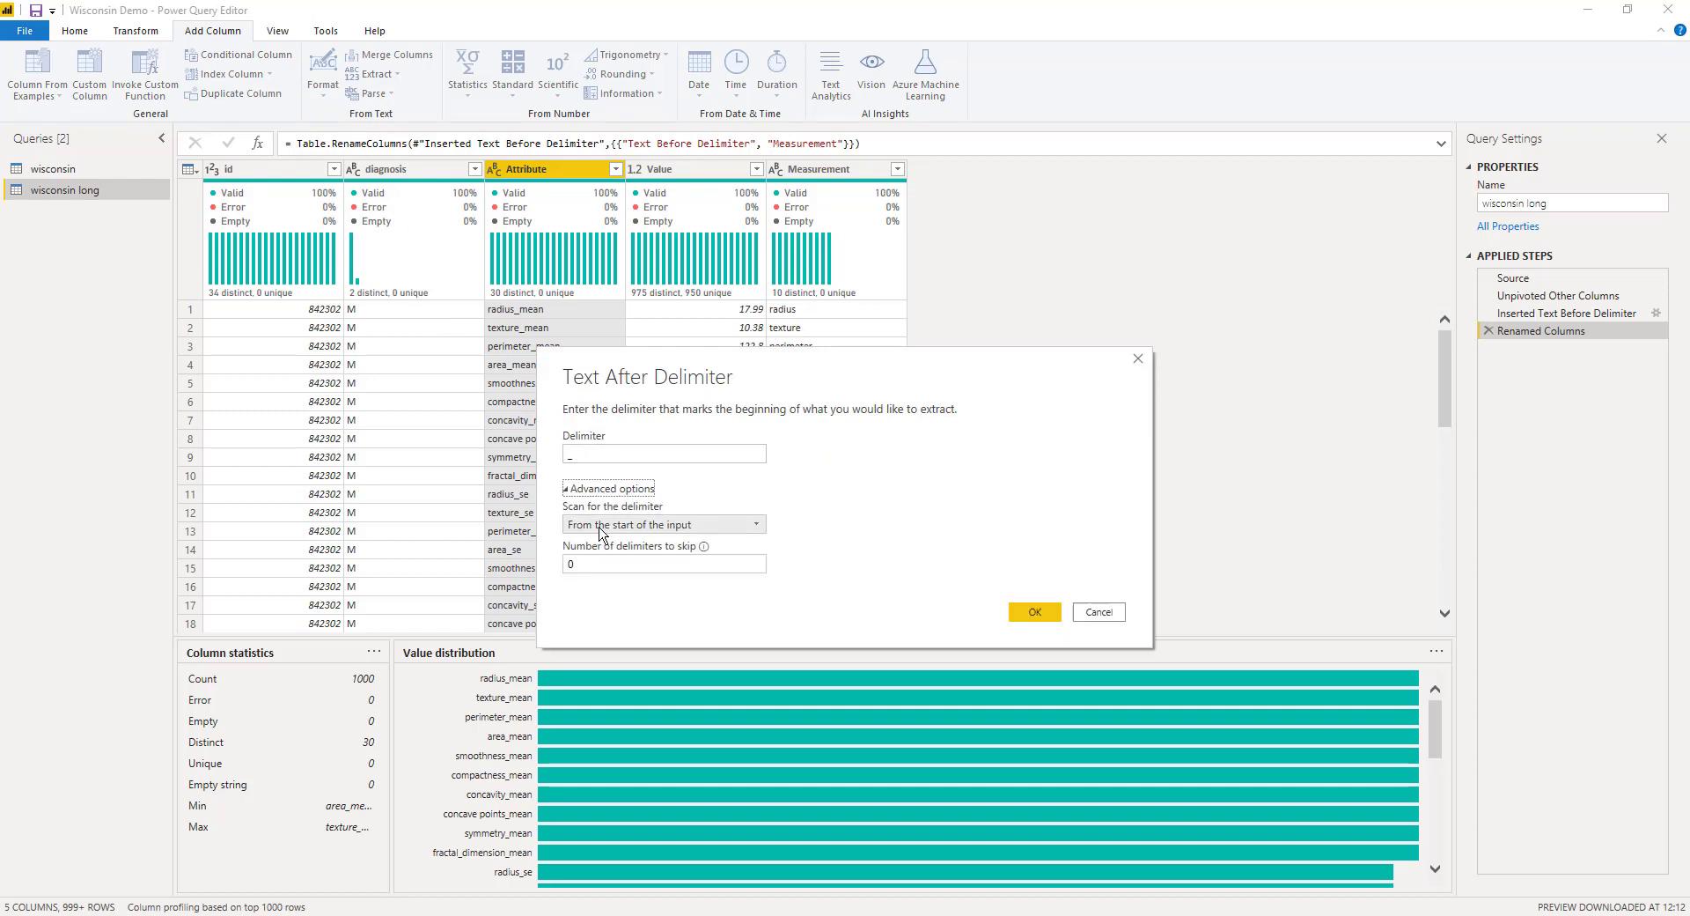
{"action": "left_click", "coordinate": [604, 567]}
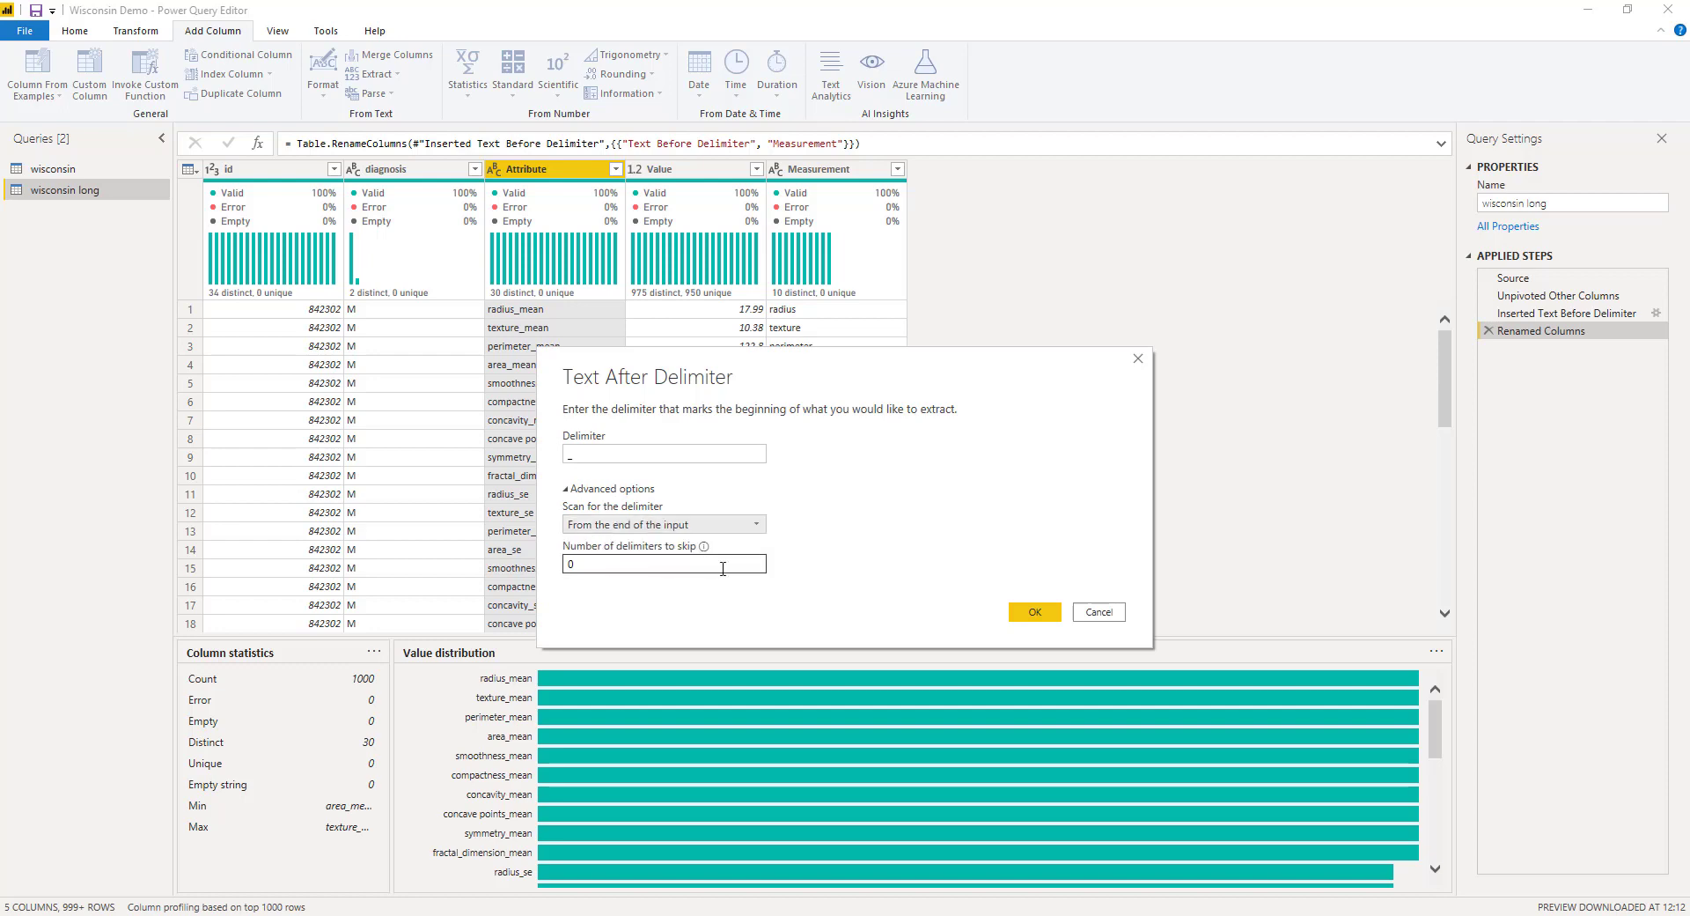
{"action": "left_click", "coordinate": [1041, 614]}
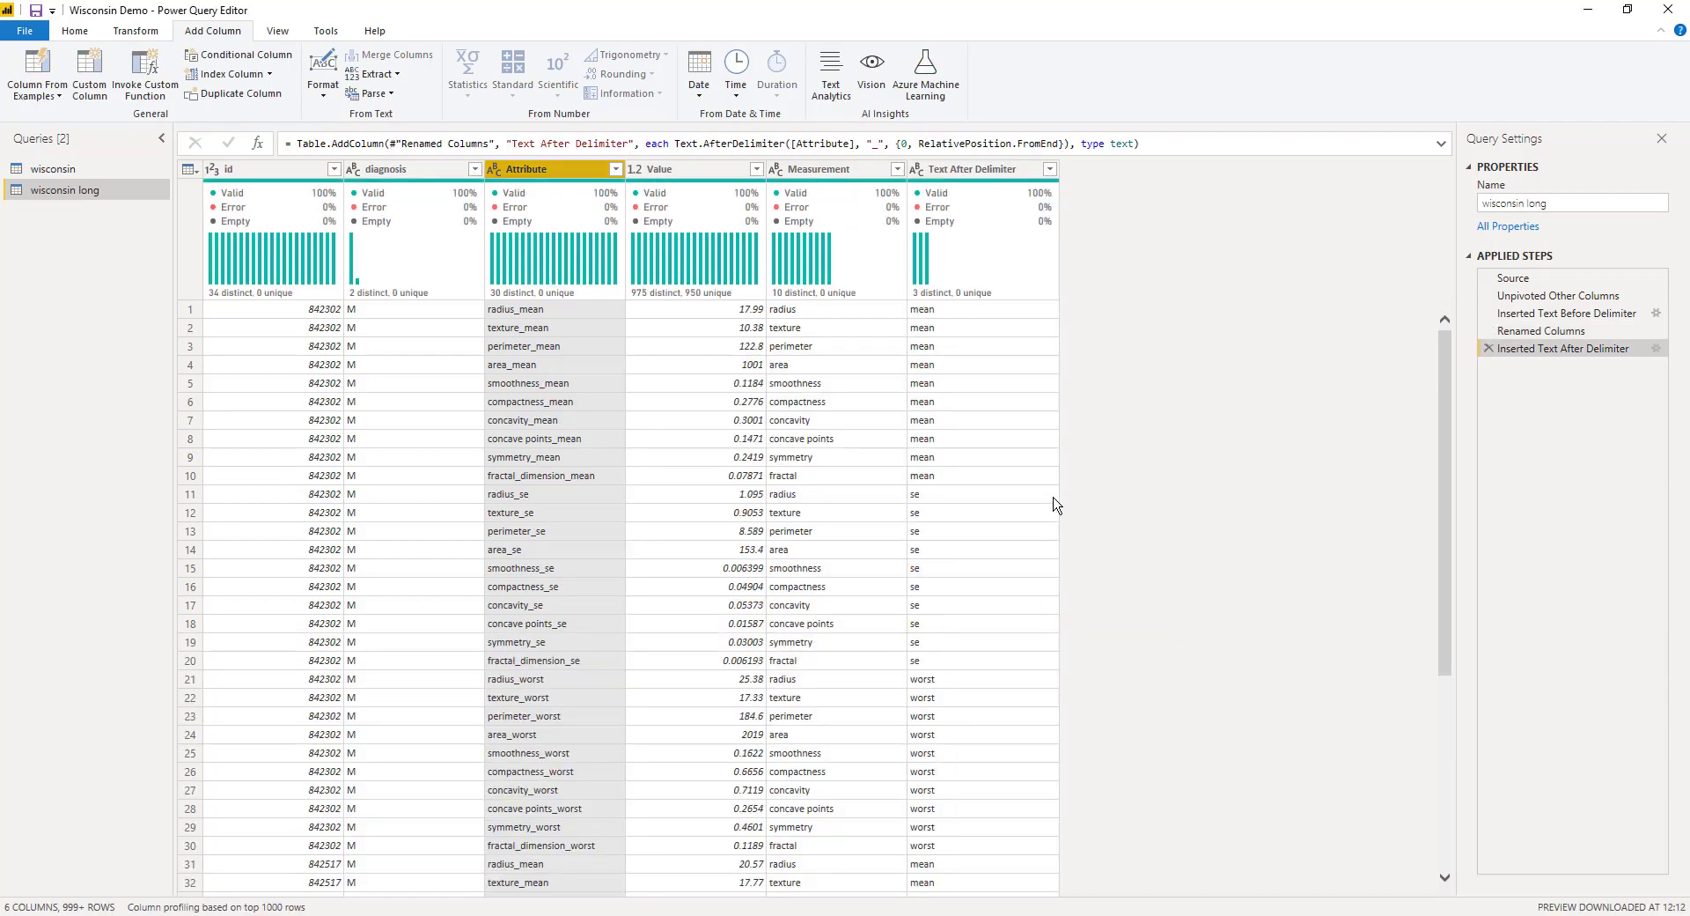
{"action": "double_click", "coordinate": [972, 170]}
{"action": "type", "text": "Summary"}
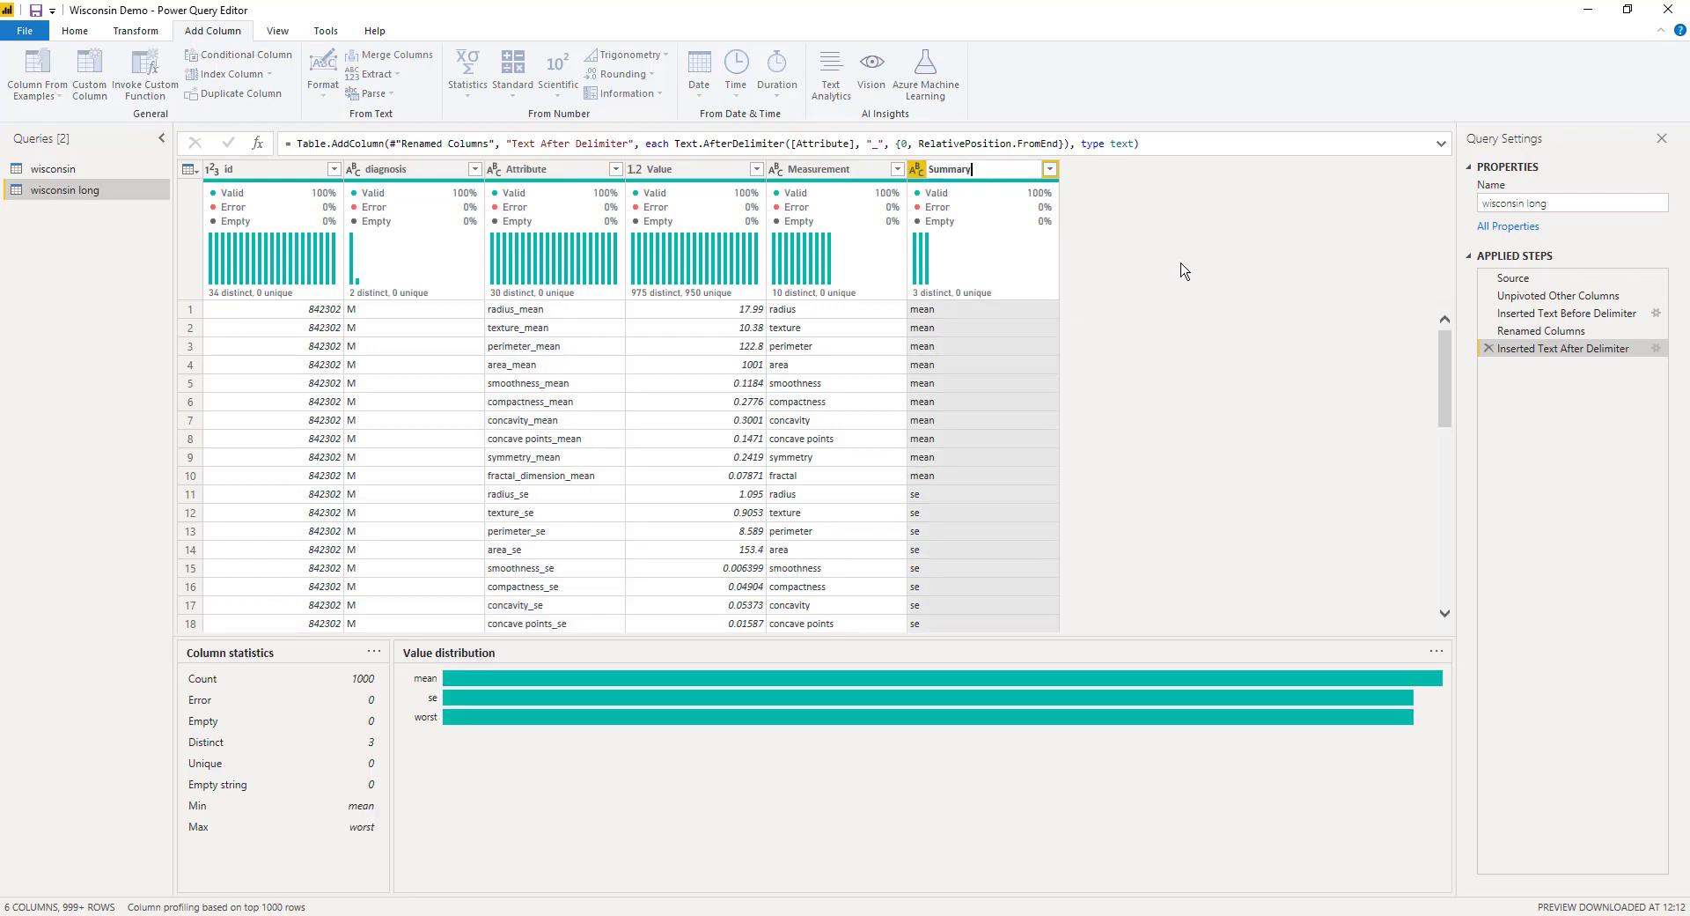
{"action": "key", "text": "Return"}
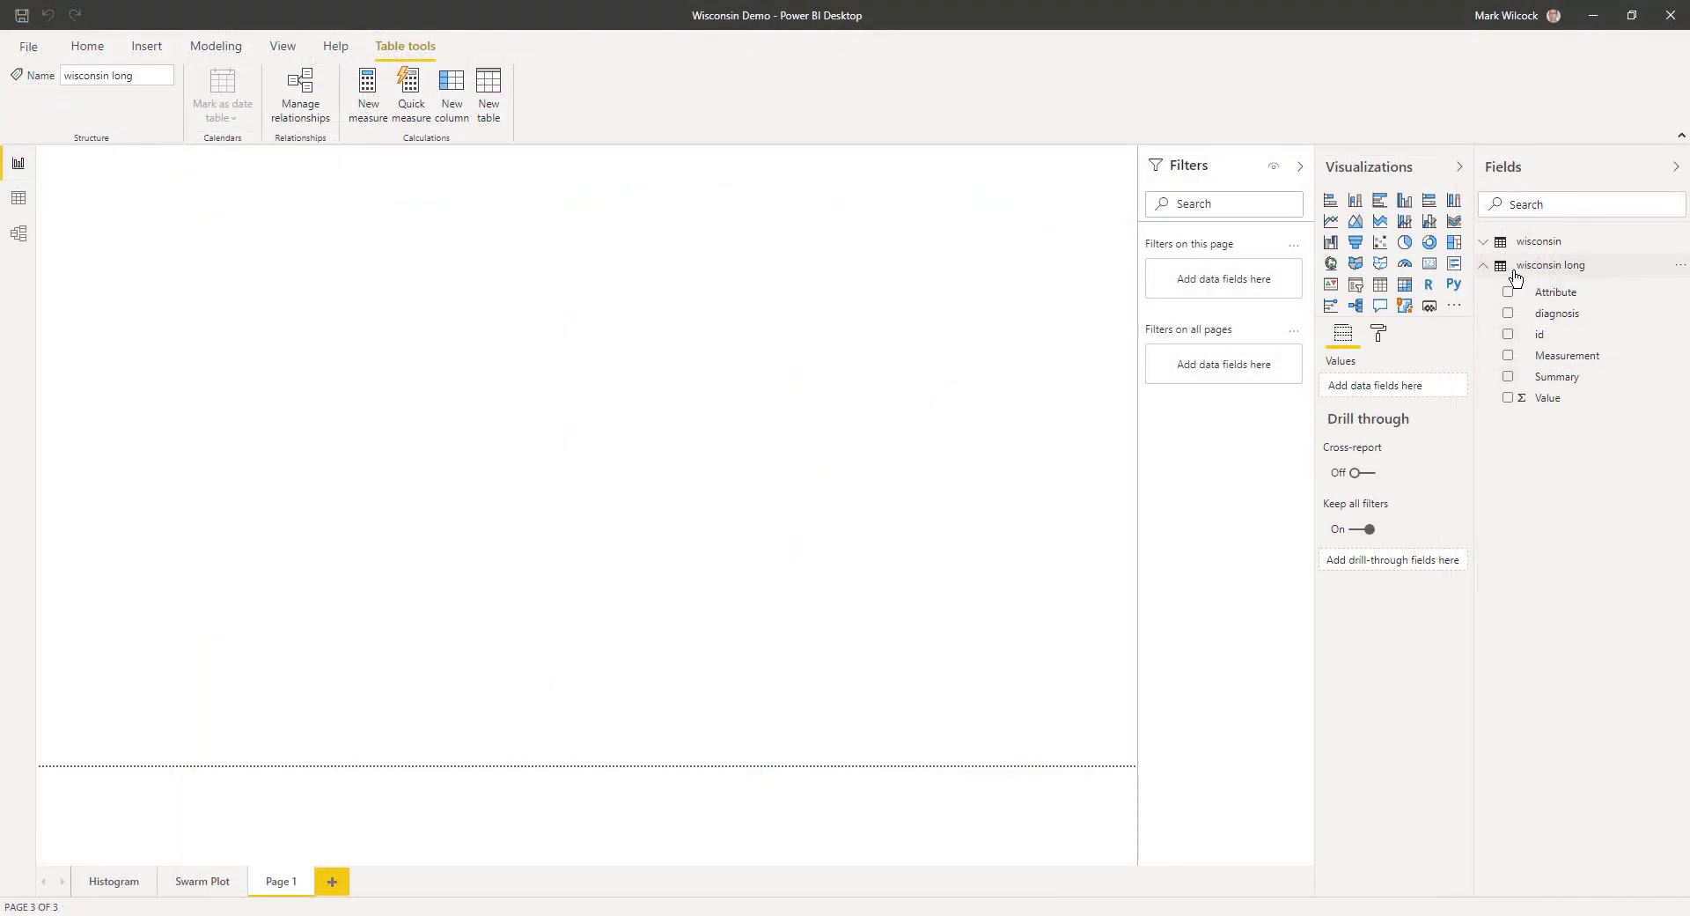
Step: Add a calculated column Jitter = RAND() to the wisconsin long table
{"action": "left_click", "coordinate": [1576, 276]}
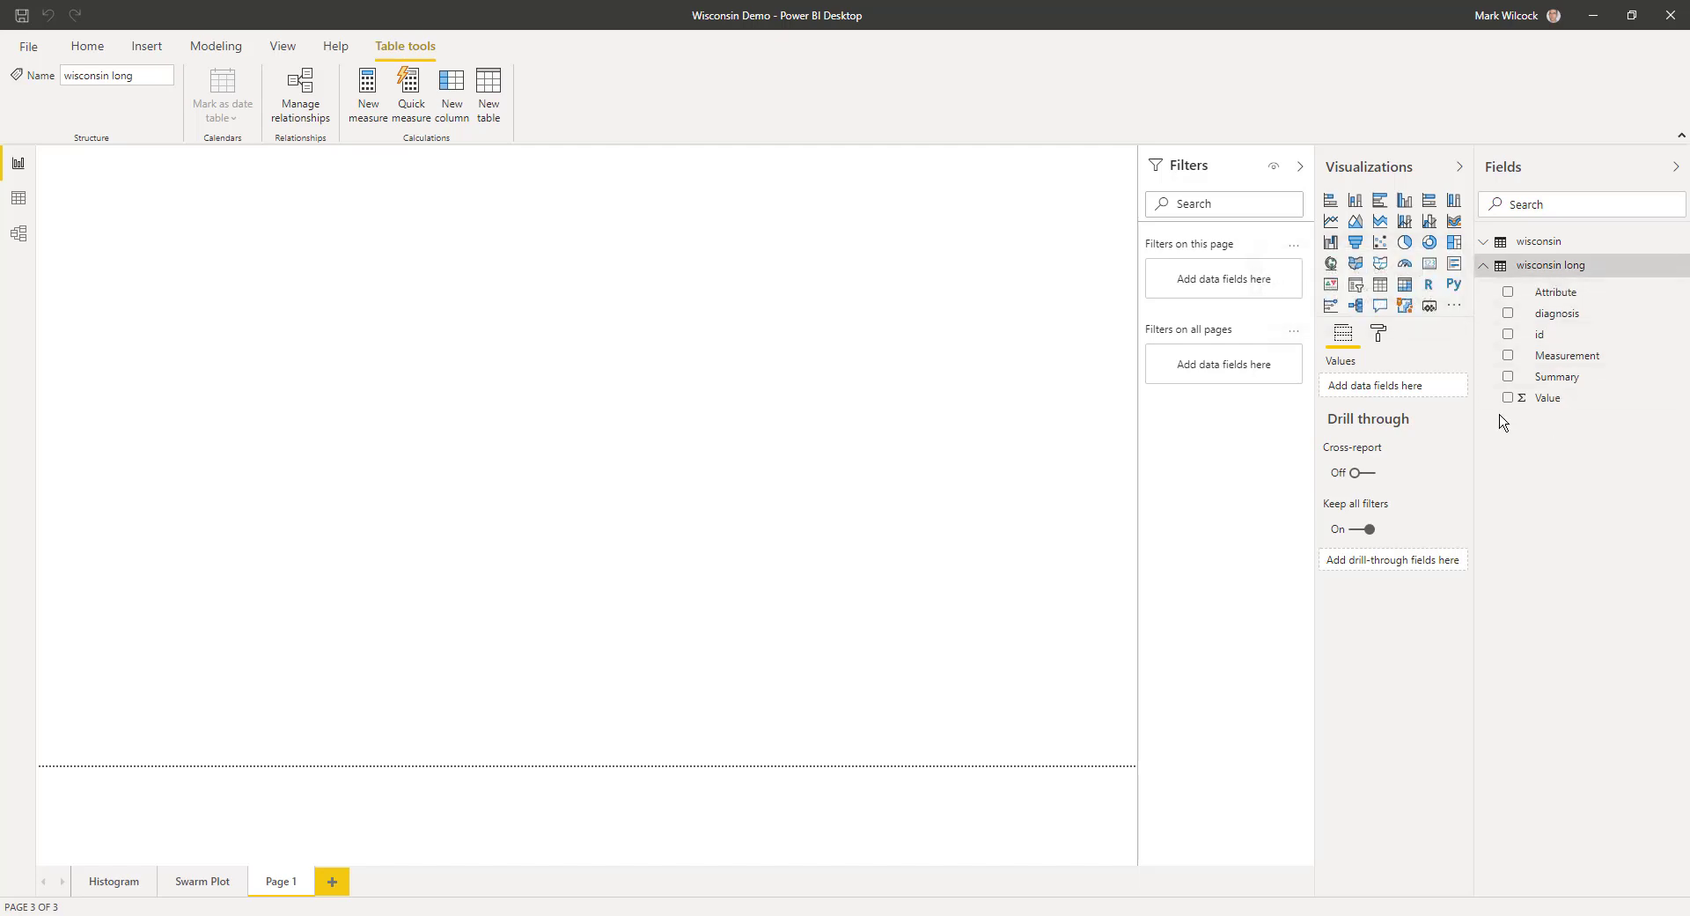
{"action": "left_click", "coordinate": [449, 104]}
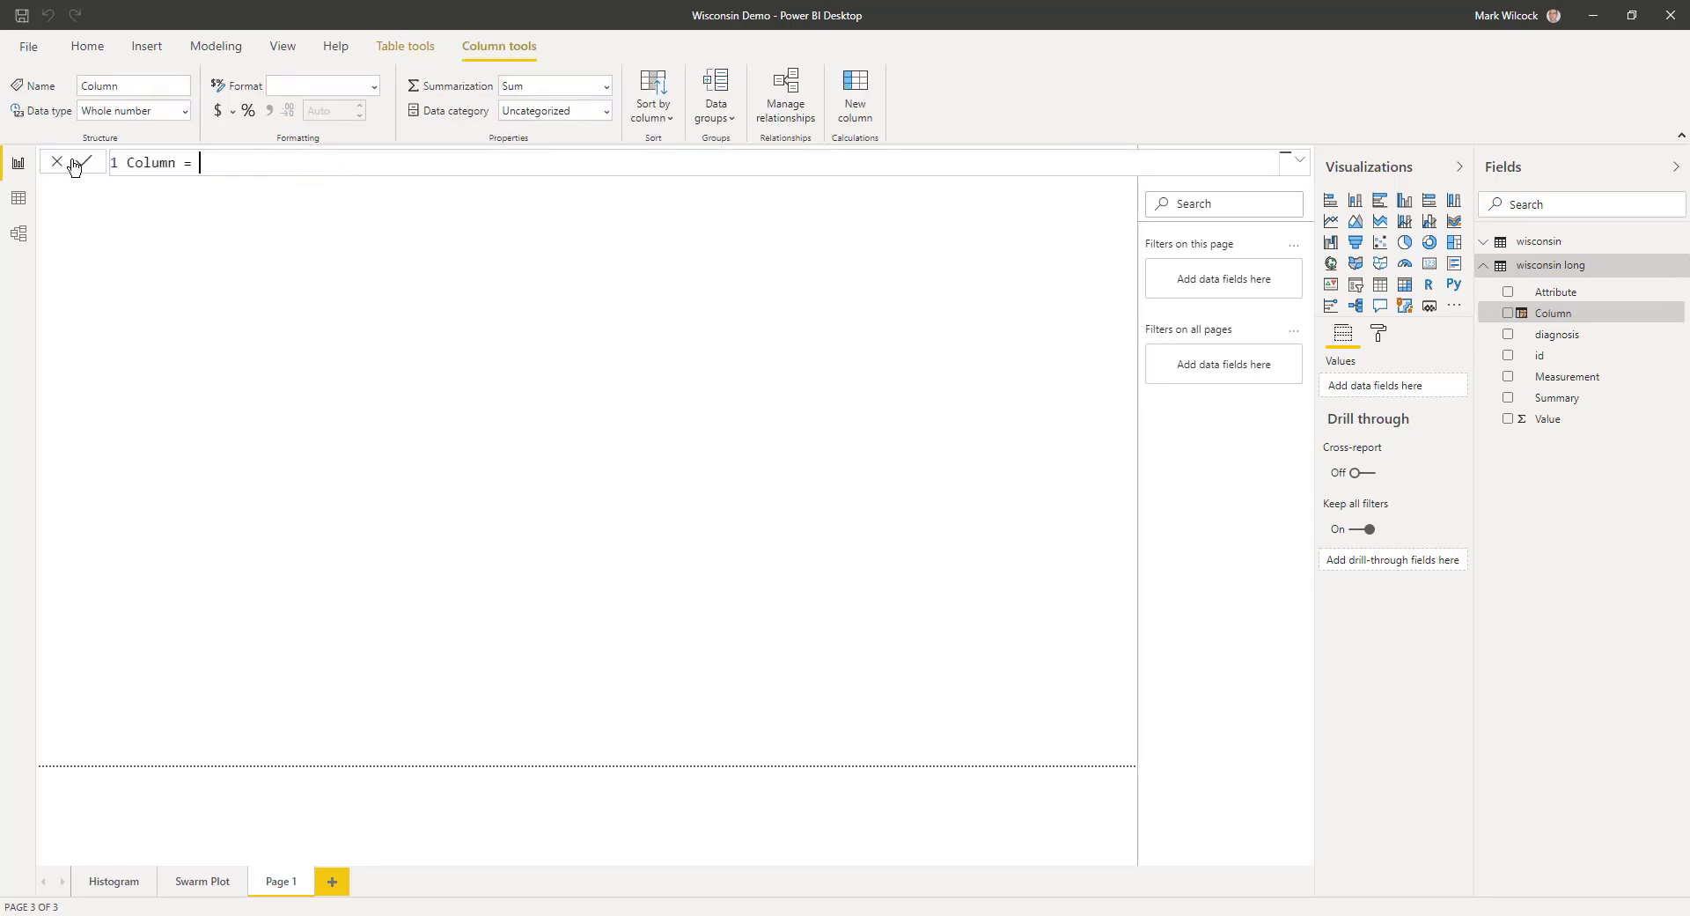
{"action": "type", "text": "Jitter = RAND()"}
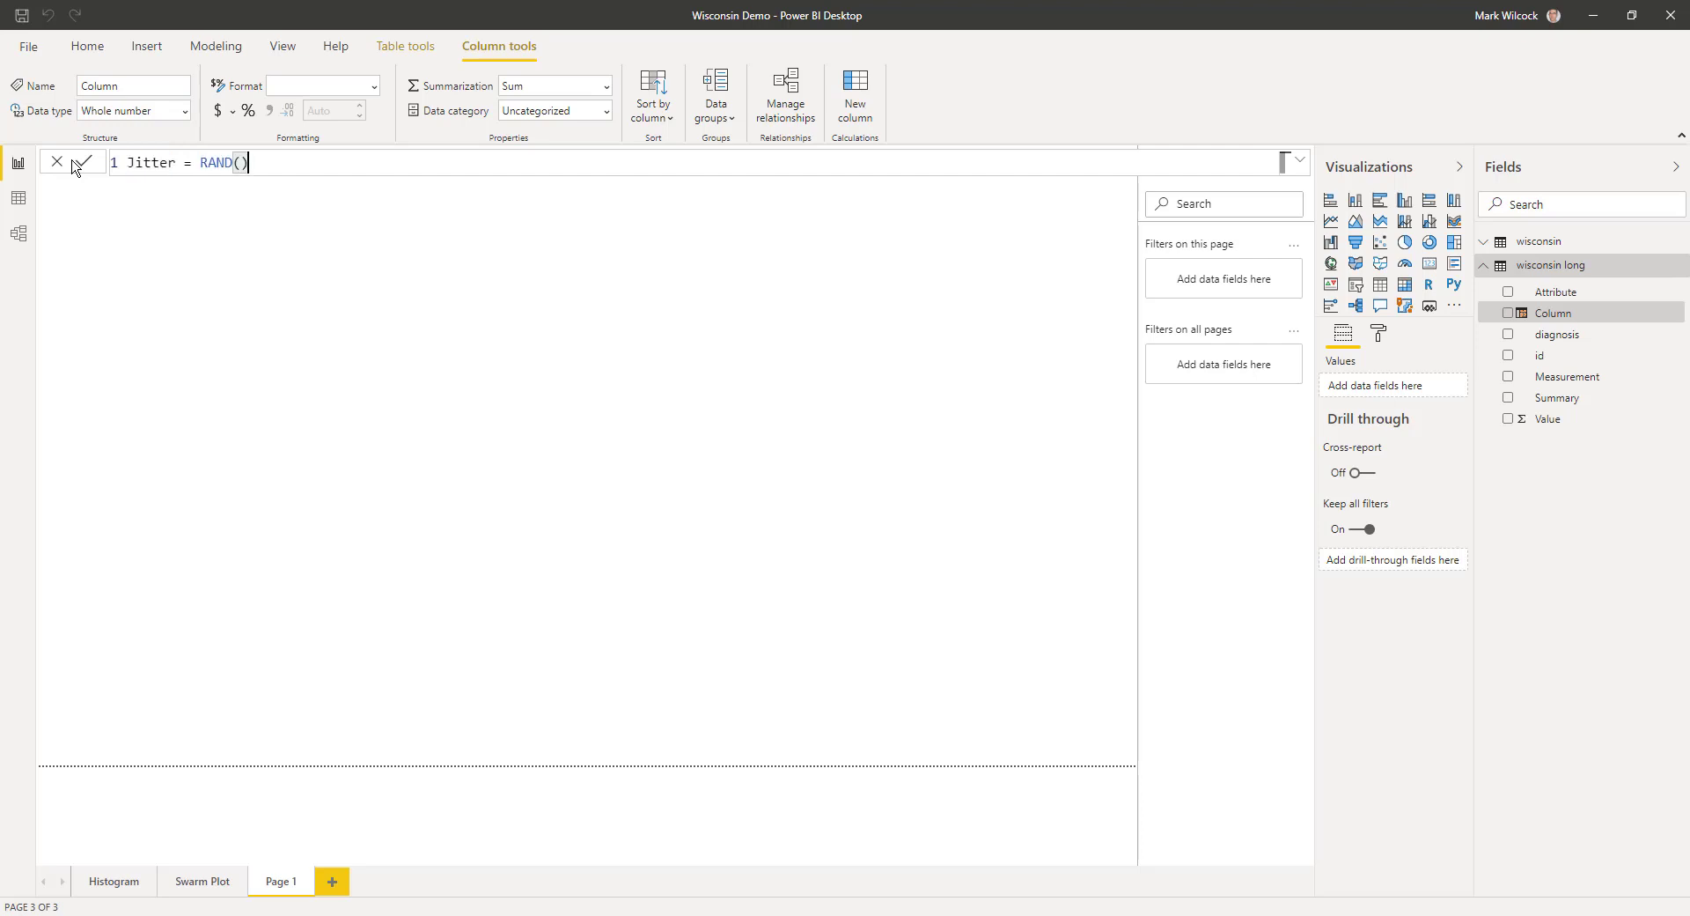
{"action": "left_click", "coordinate": [77, 163]}
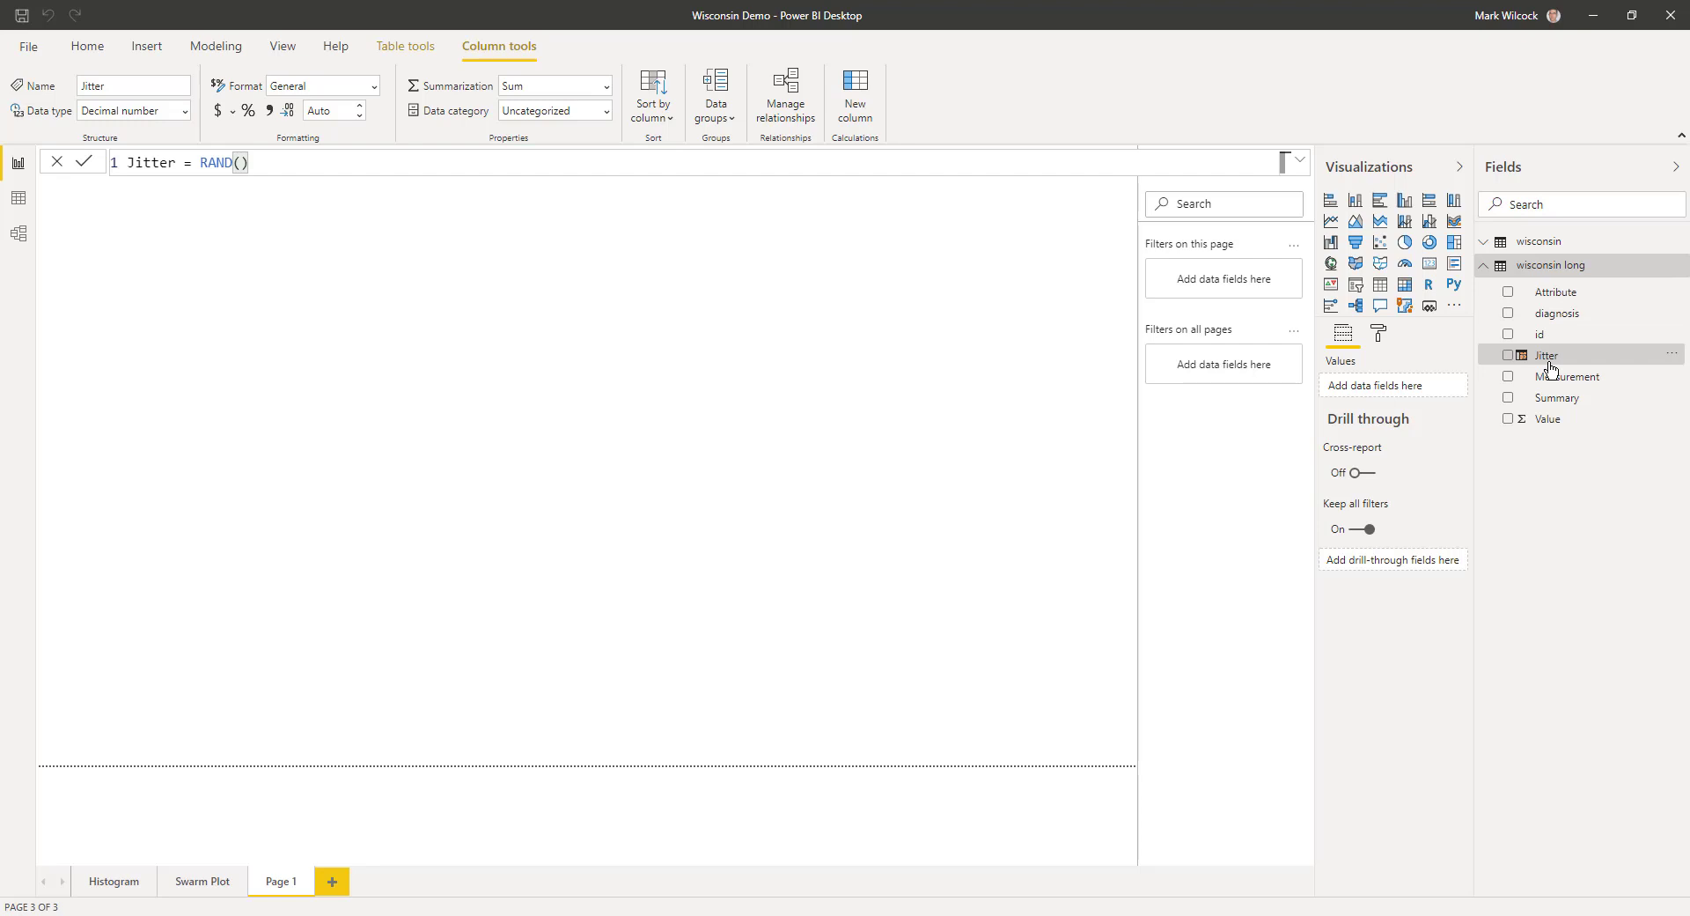
Step: Add a large scatter chart with Jitter on X, Value on Y, diagnosis as legend, id as details
{"action": "left_click", "coordinate": [1381, 243]}
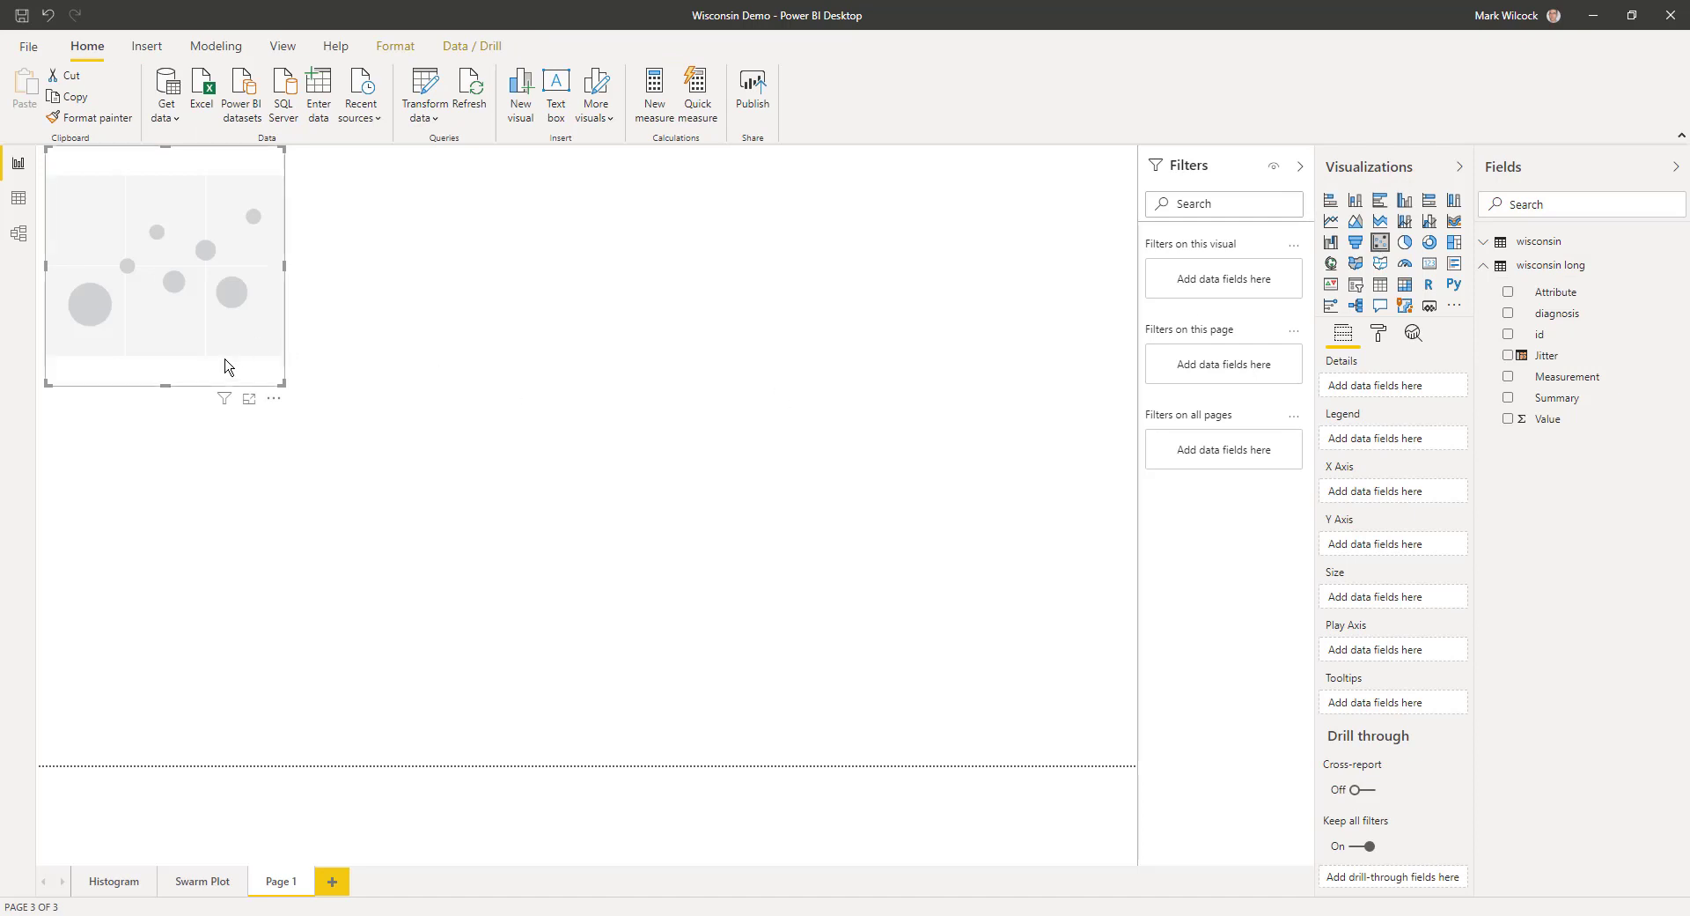
{"action": "left_click_drag", "start_coordinate": [278, 381], "coordinate": [839, 742]}
{"action": "left_click_drag", "start_coordinate": [1541, 356], "coordinate": [1389, 498]}
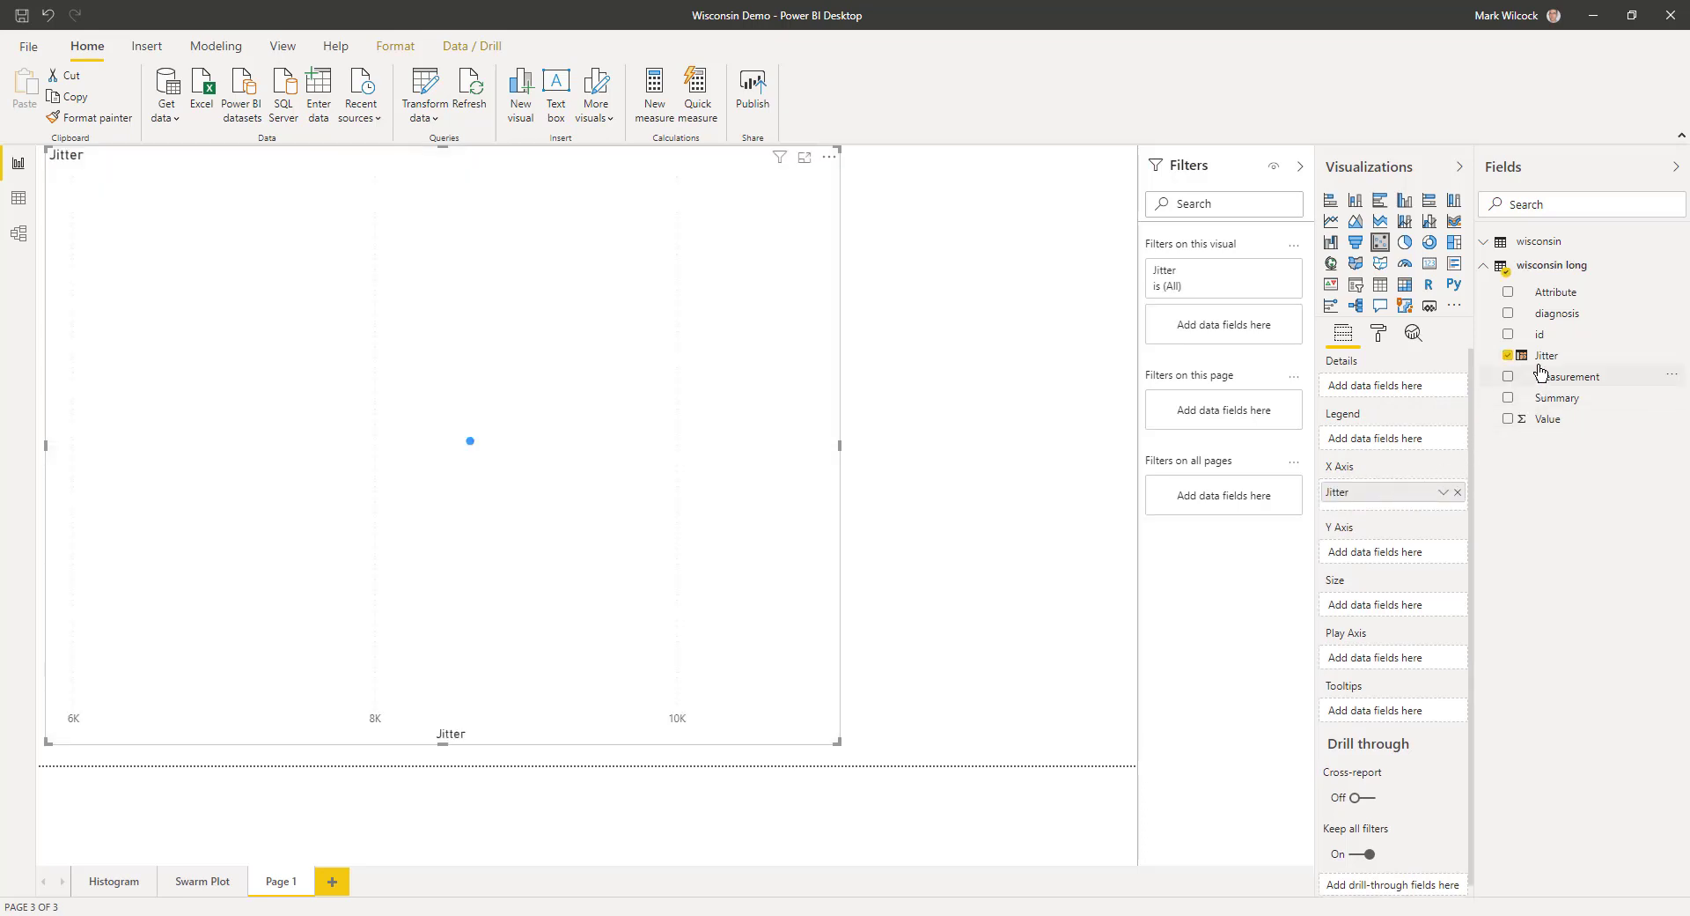
{"action": "left_click_drag", "start_coordinate": [1541, 319], "coordinate": [1397, 443]}
{"action": "left_click_drag", "start_coordinate": [1539, 339], "coordinate": [1372, 390]}
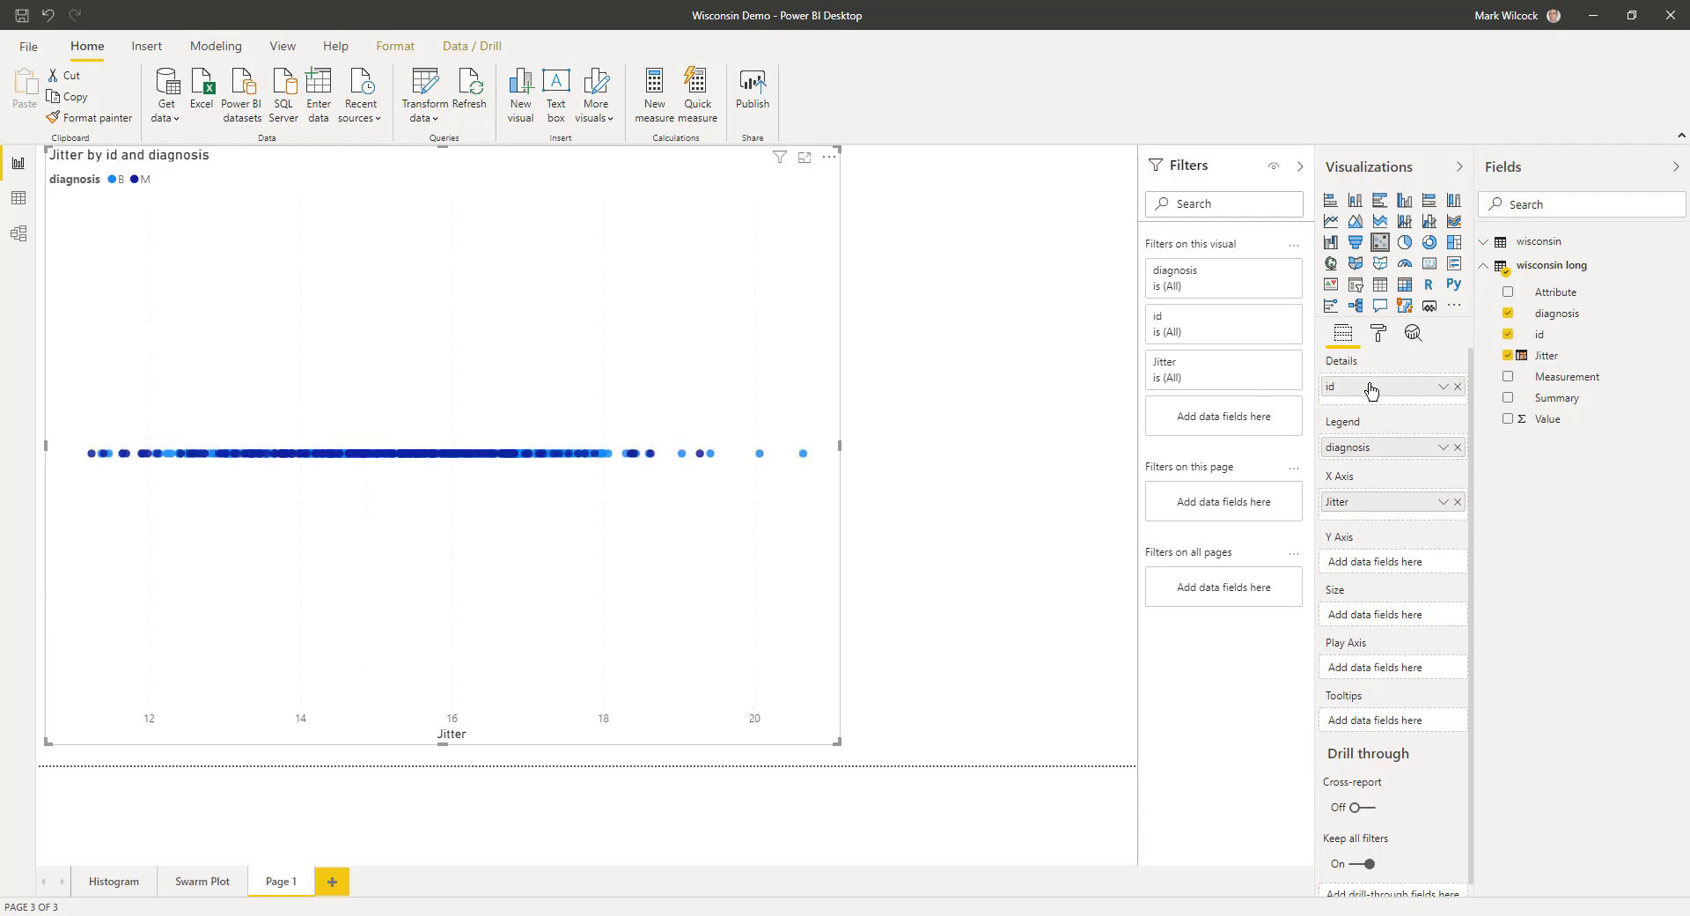
{"action": "left_click_drag", "start_coordinate": [1542, 419], "coordinate": [1379, 566]}
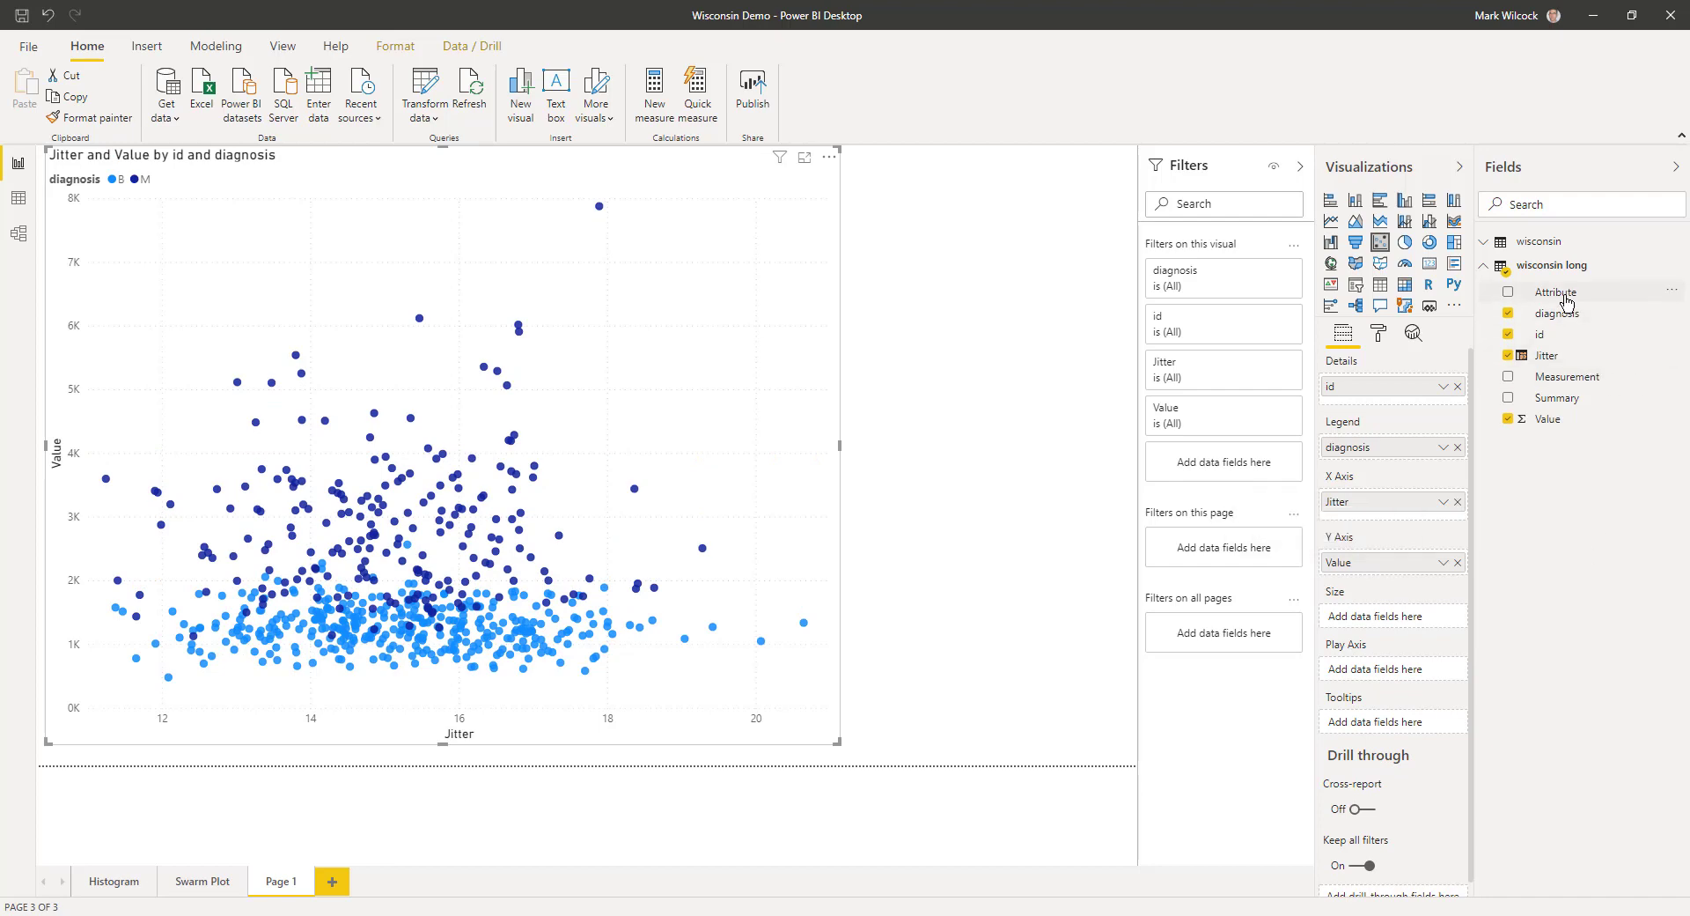
Step: Filter the chart by Attribute to area_mean, requiring single selection
{"action": "left_click_drag", "start_coordinate": [1564, 302], "coordinate": [1238, 483]}
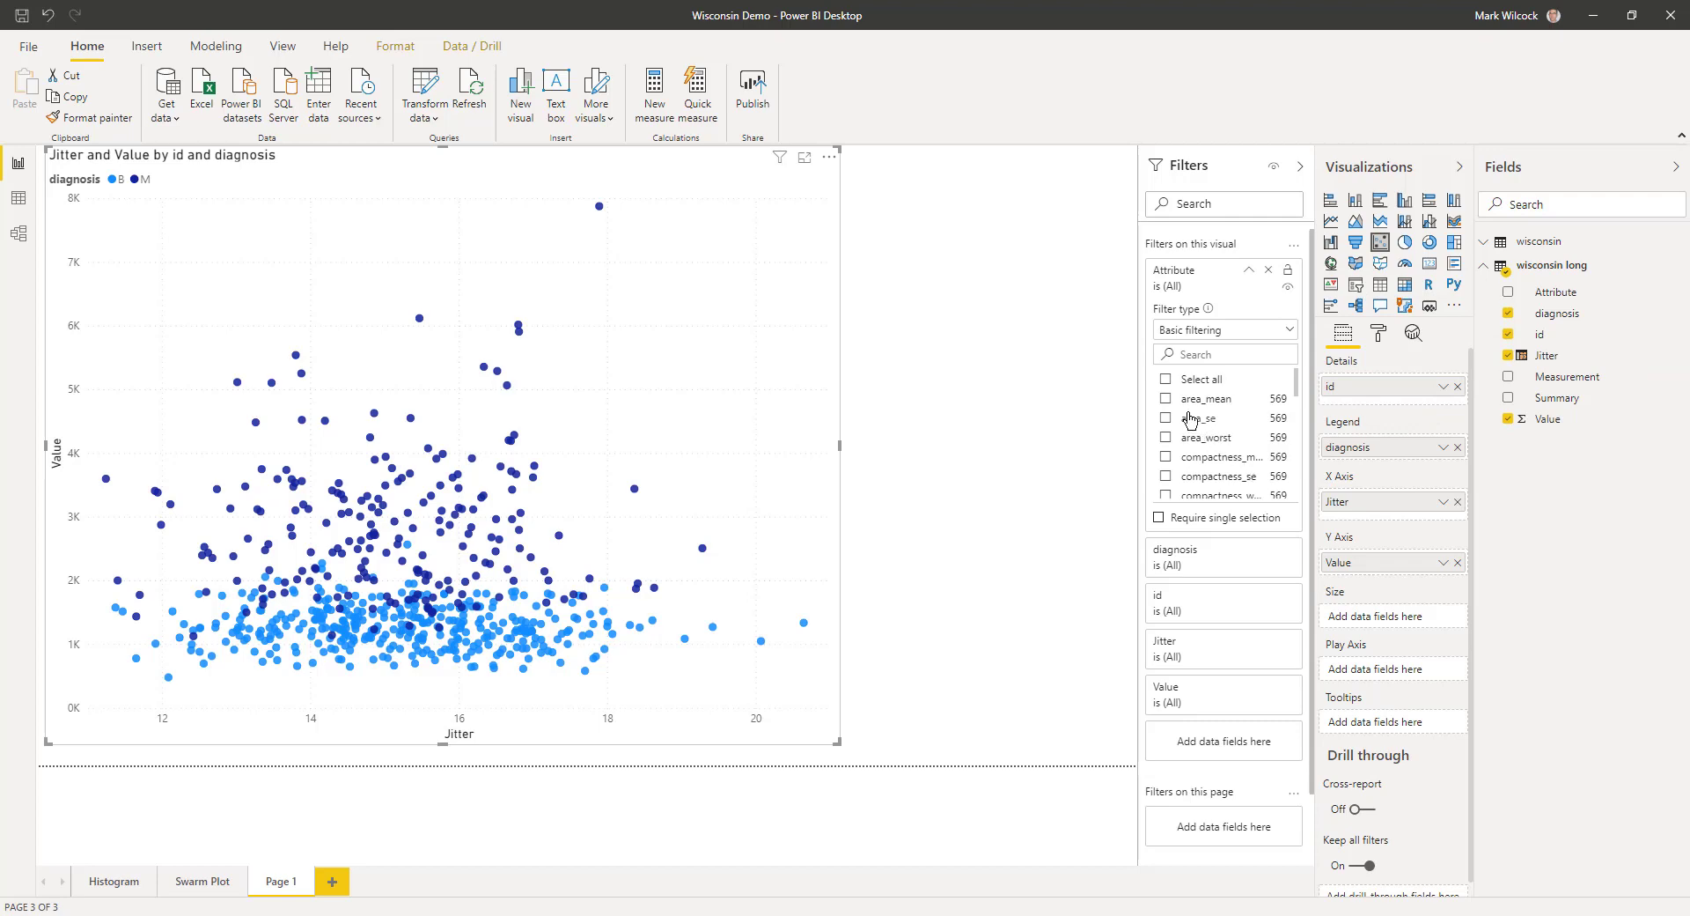
{"action": "left_click", "coordinate": [1166, 398]}
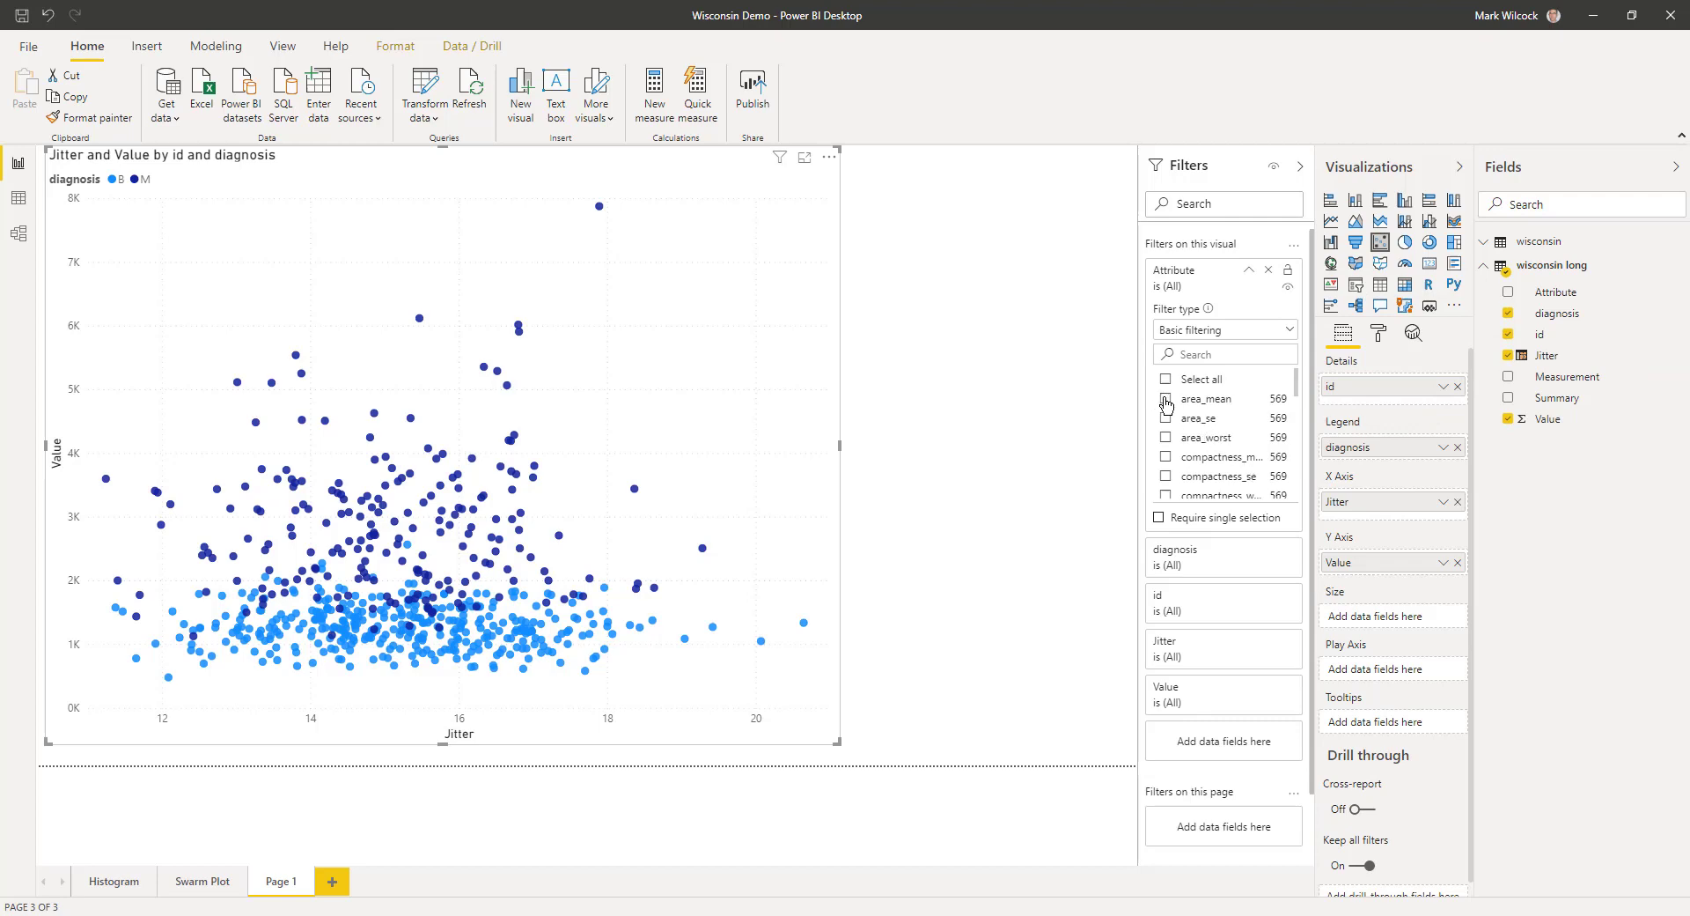
{"action": "left_click", "coordinate": [1160, 517]}
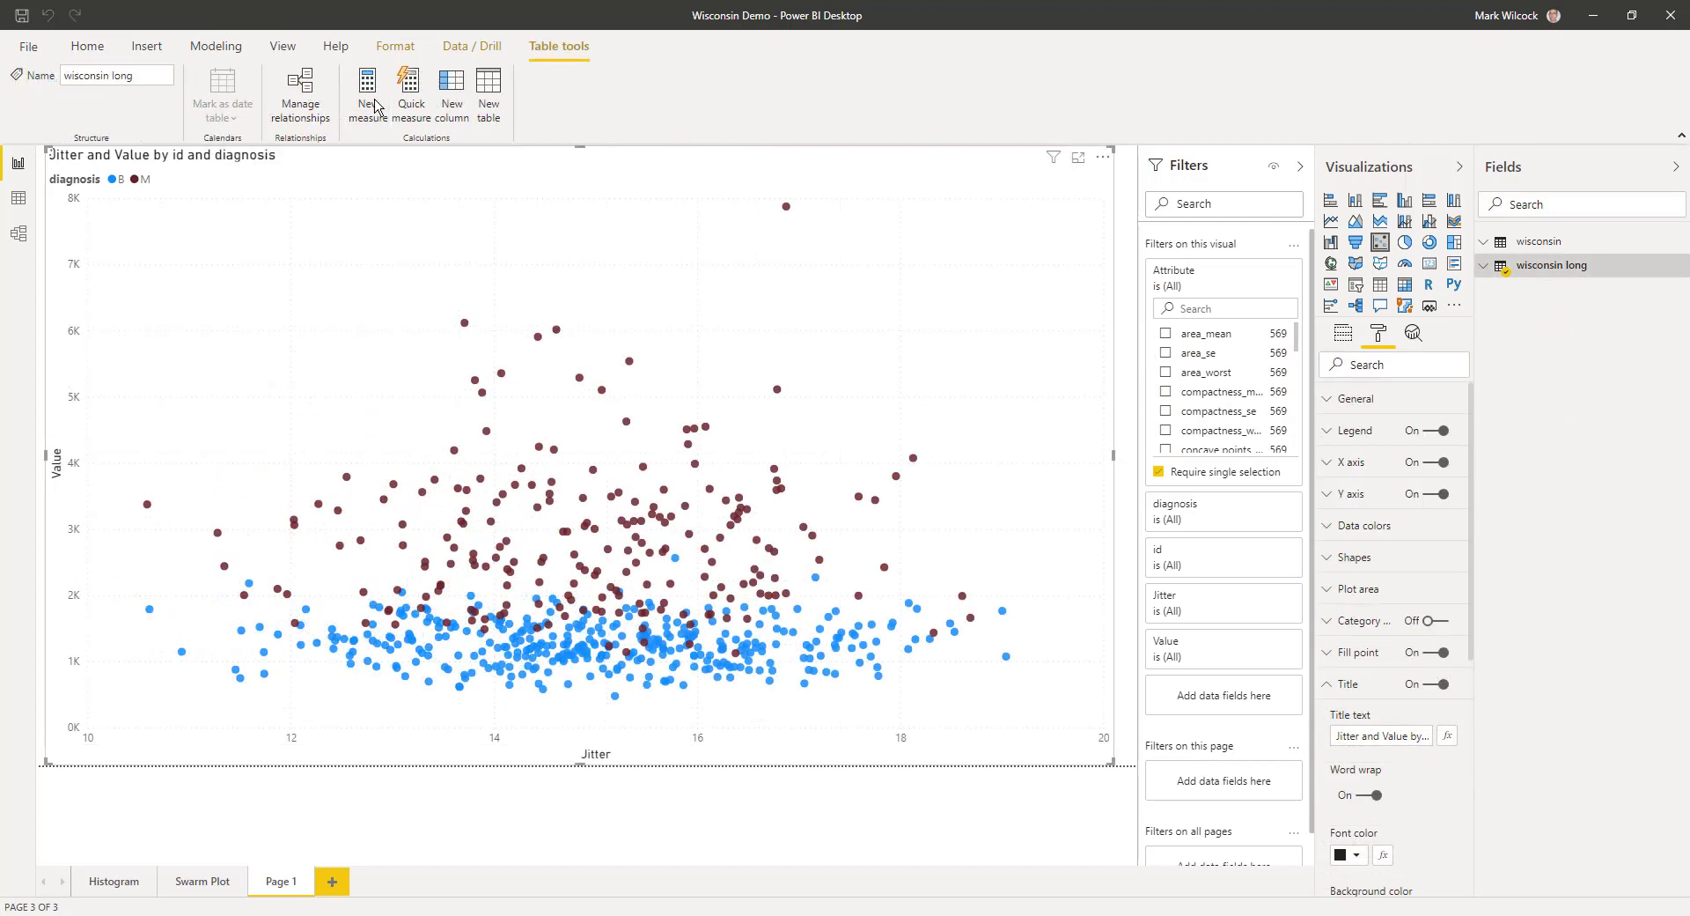
Step: Create the measure Selected Attribute = SELECTEDVALUE('wisconsin long'[Attribute])
{"action": "left_click", "coordinate": [368, 97]}
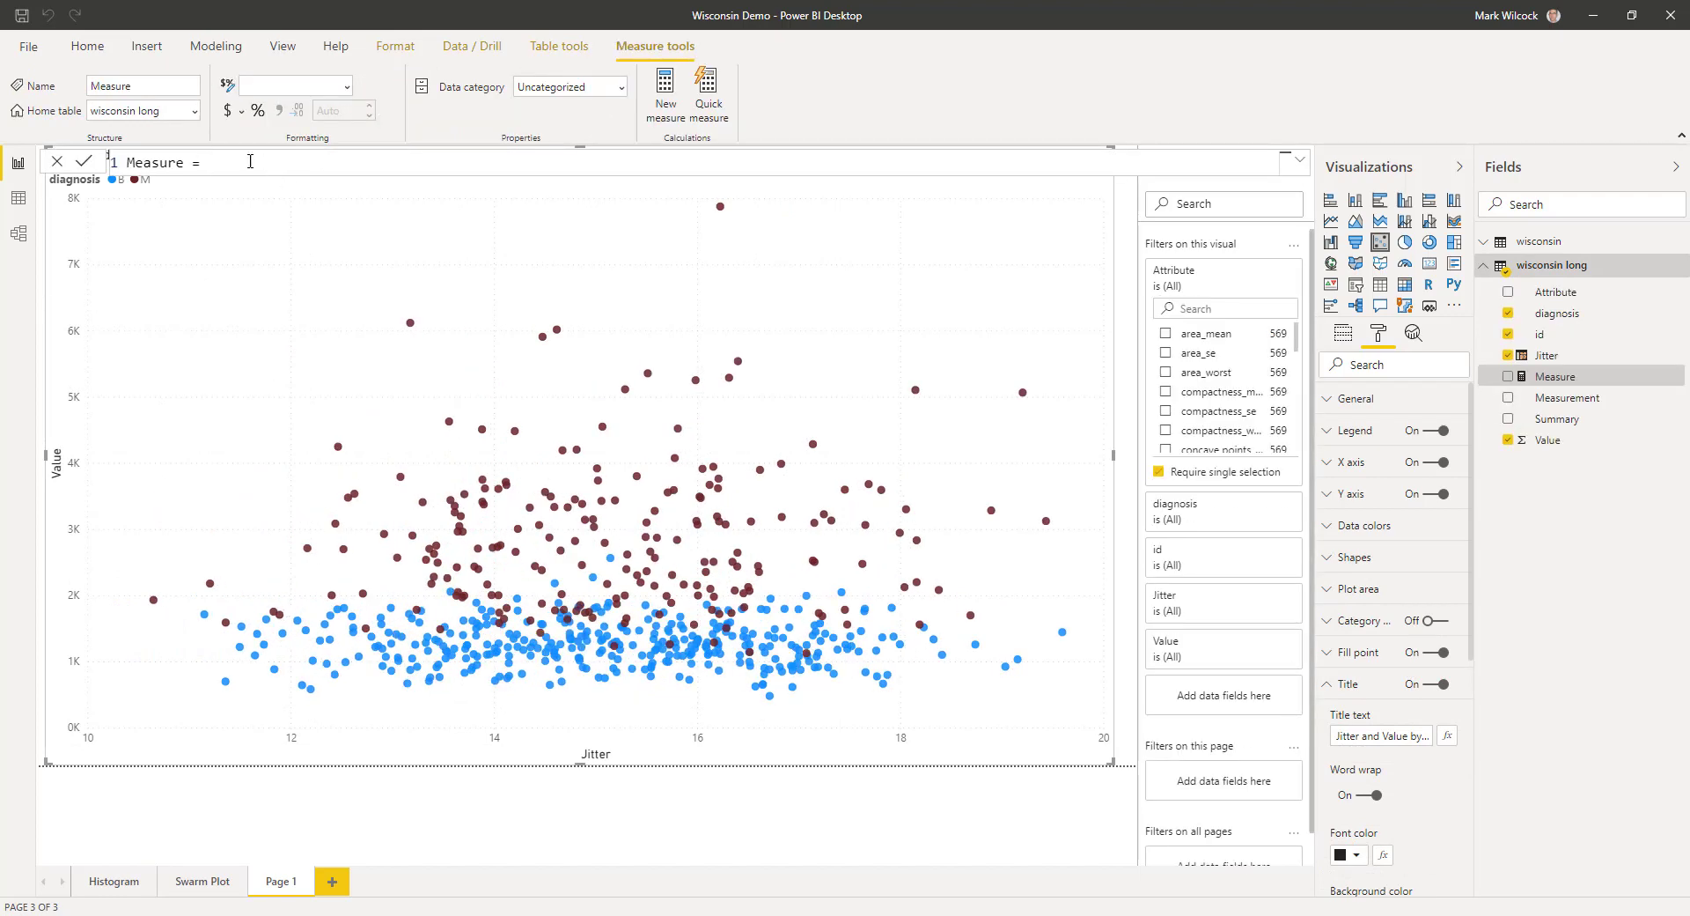
{"action": "left_click_drag", "start_coordinate": [210, 162], "coordinate": [92, 162]}
{"action": "type", "text": "Selected Attribute = SELECTEDVALUE('wisconsin long'[Attribute])"}
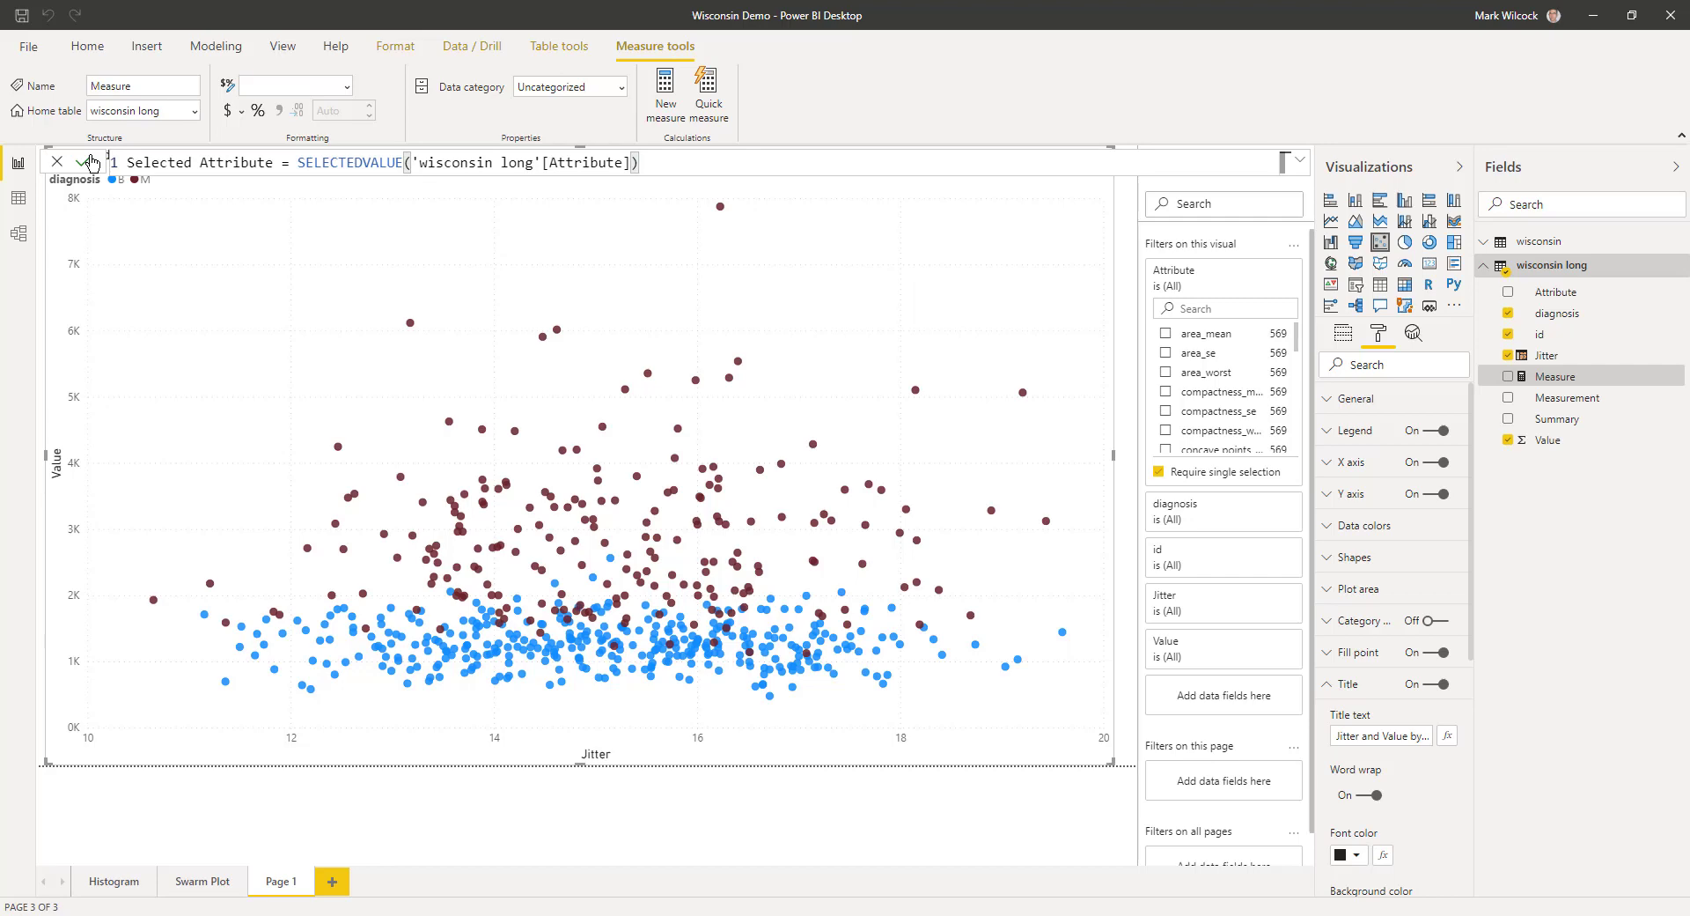
{"action": "left_click", "coordinate": [92, 162]}
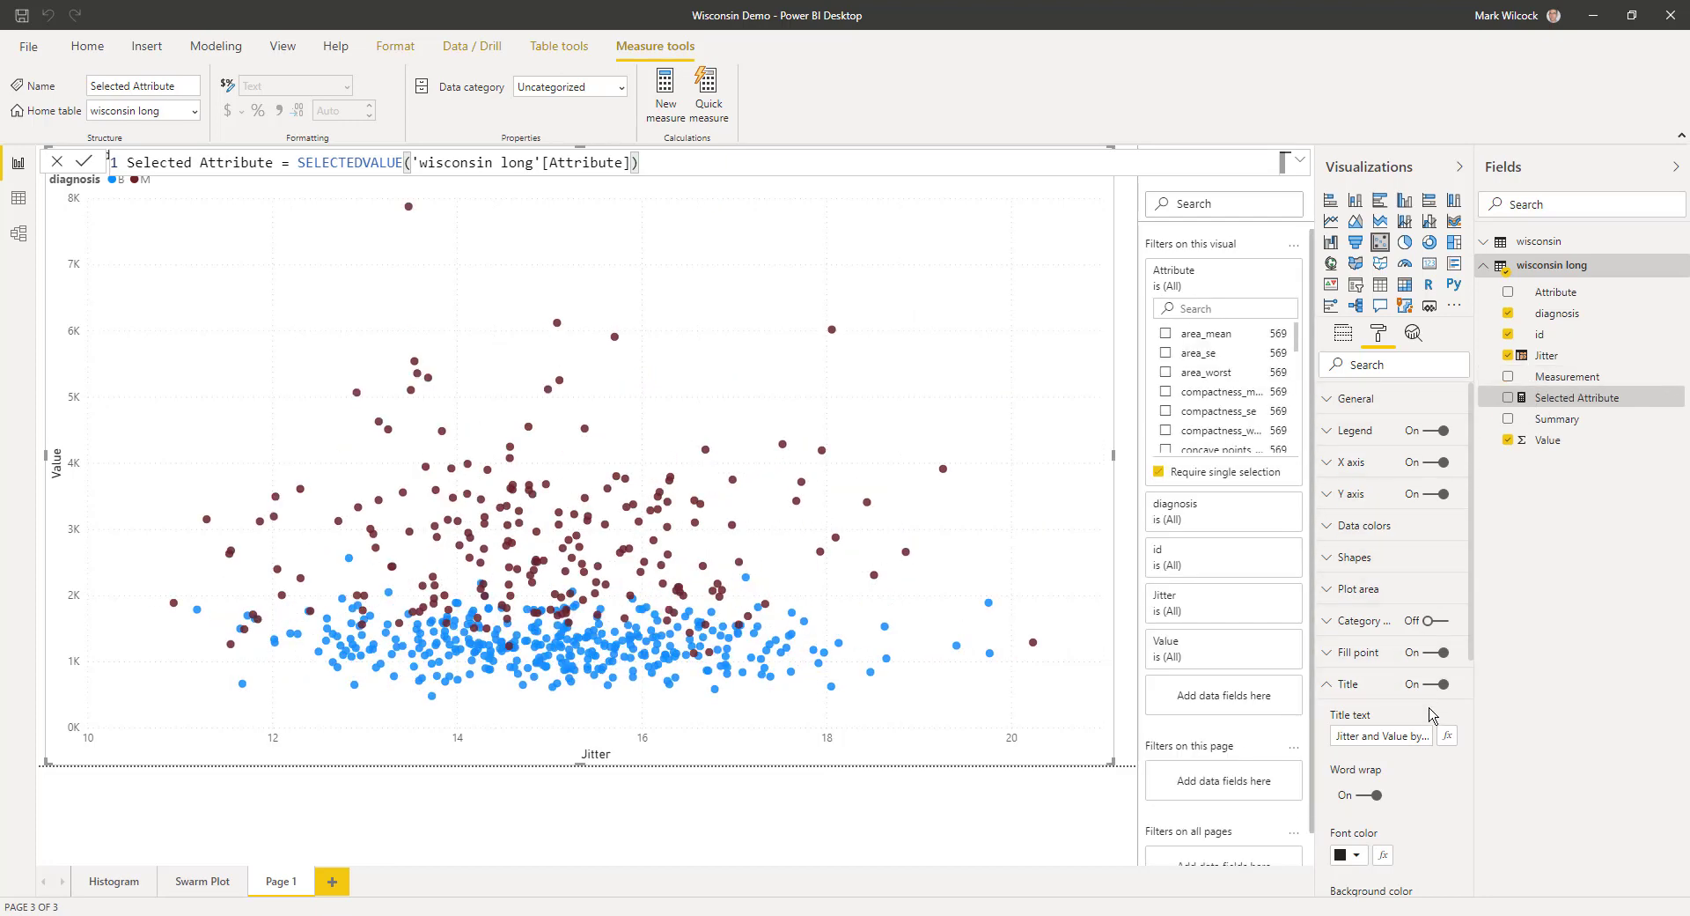
Step: Drive the scatter chart's title text from the Selected Attribute field value
{"action": "left_click", "coordinate": [1448, 738]}
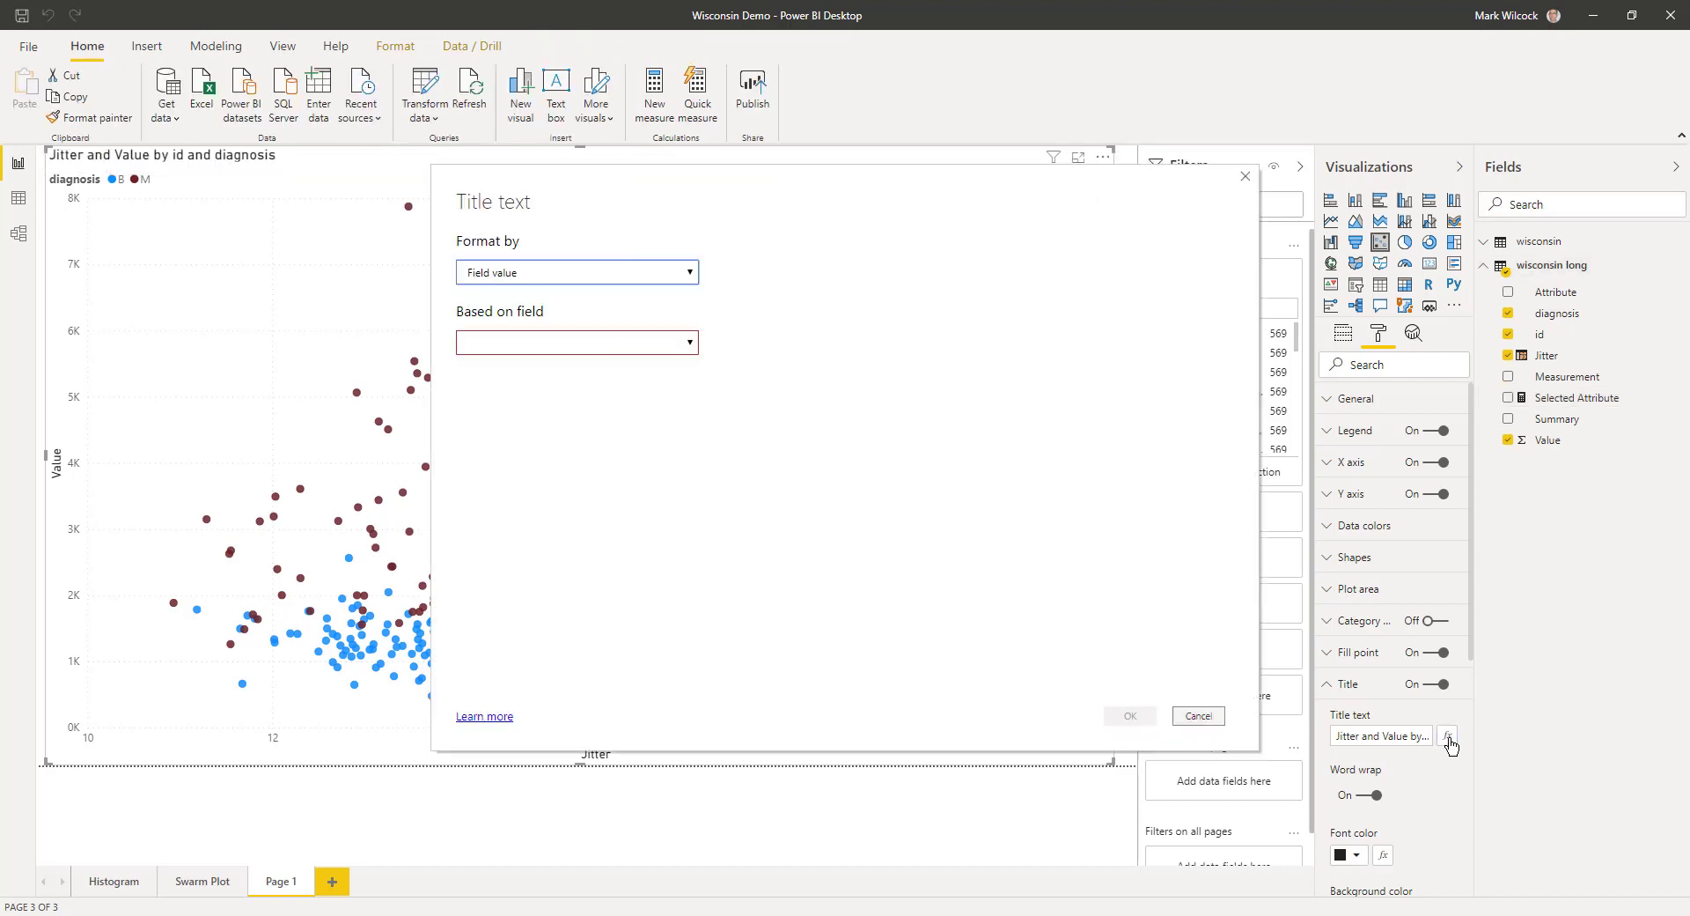
{"action": "left_click", "coordinate": [690, 343]}
{"action": "left_click", "coordinate": [472, 430]}
{"action": "left_click", "coordinate": [533, 553]}
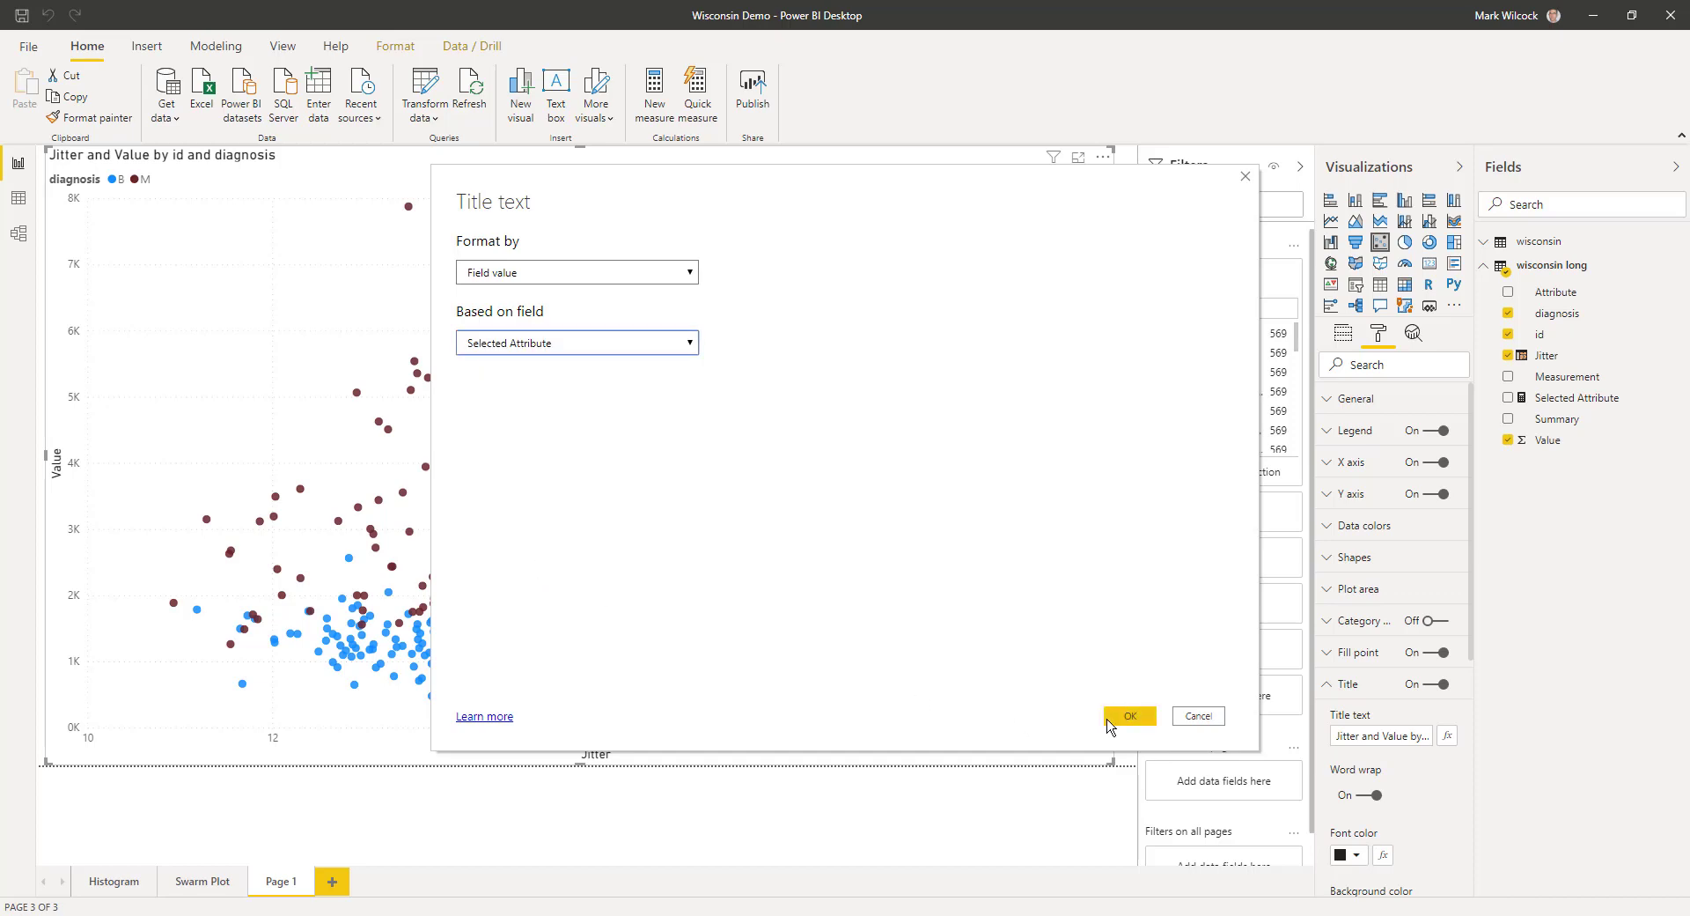
{"action": "left_click", "coordinate": [1130, 715]}
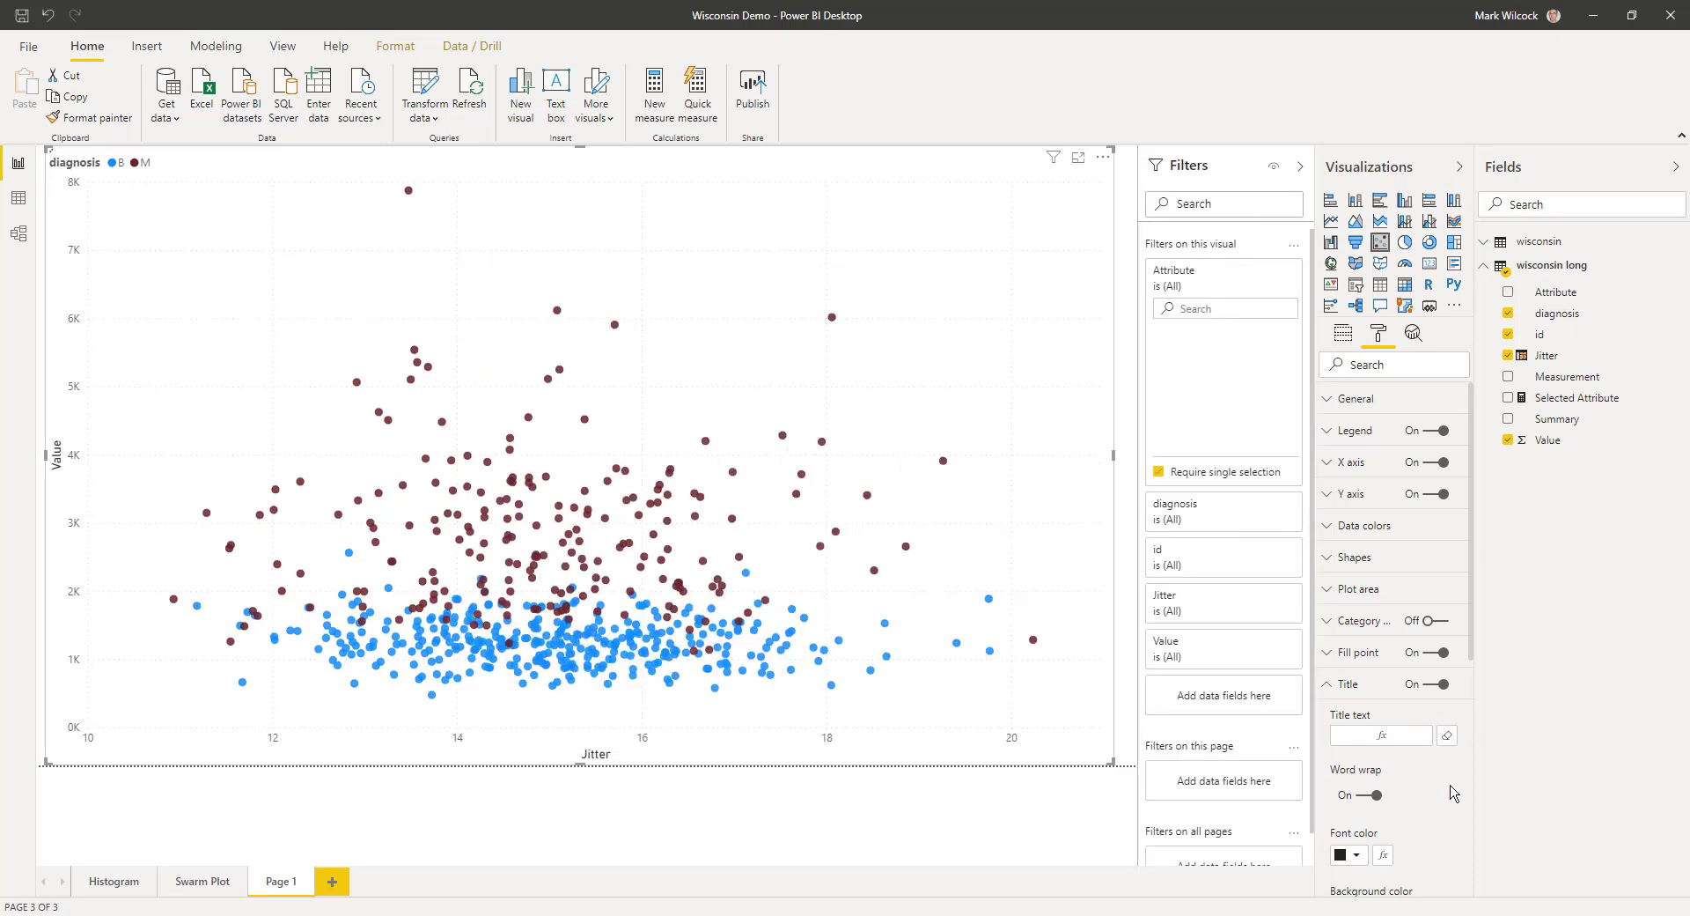
Step: Format the chart title at 20 pt, centred, with a pale yellow background
{"action": "scroll", "coordinate": [1453, 793], "scroll_direction": "down", "scroll_amount": 2}
{"action": "scroll", "coordinate": [1453, 793], "scroll_direction": "down", "scroll_amount": 2}
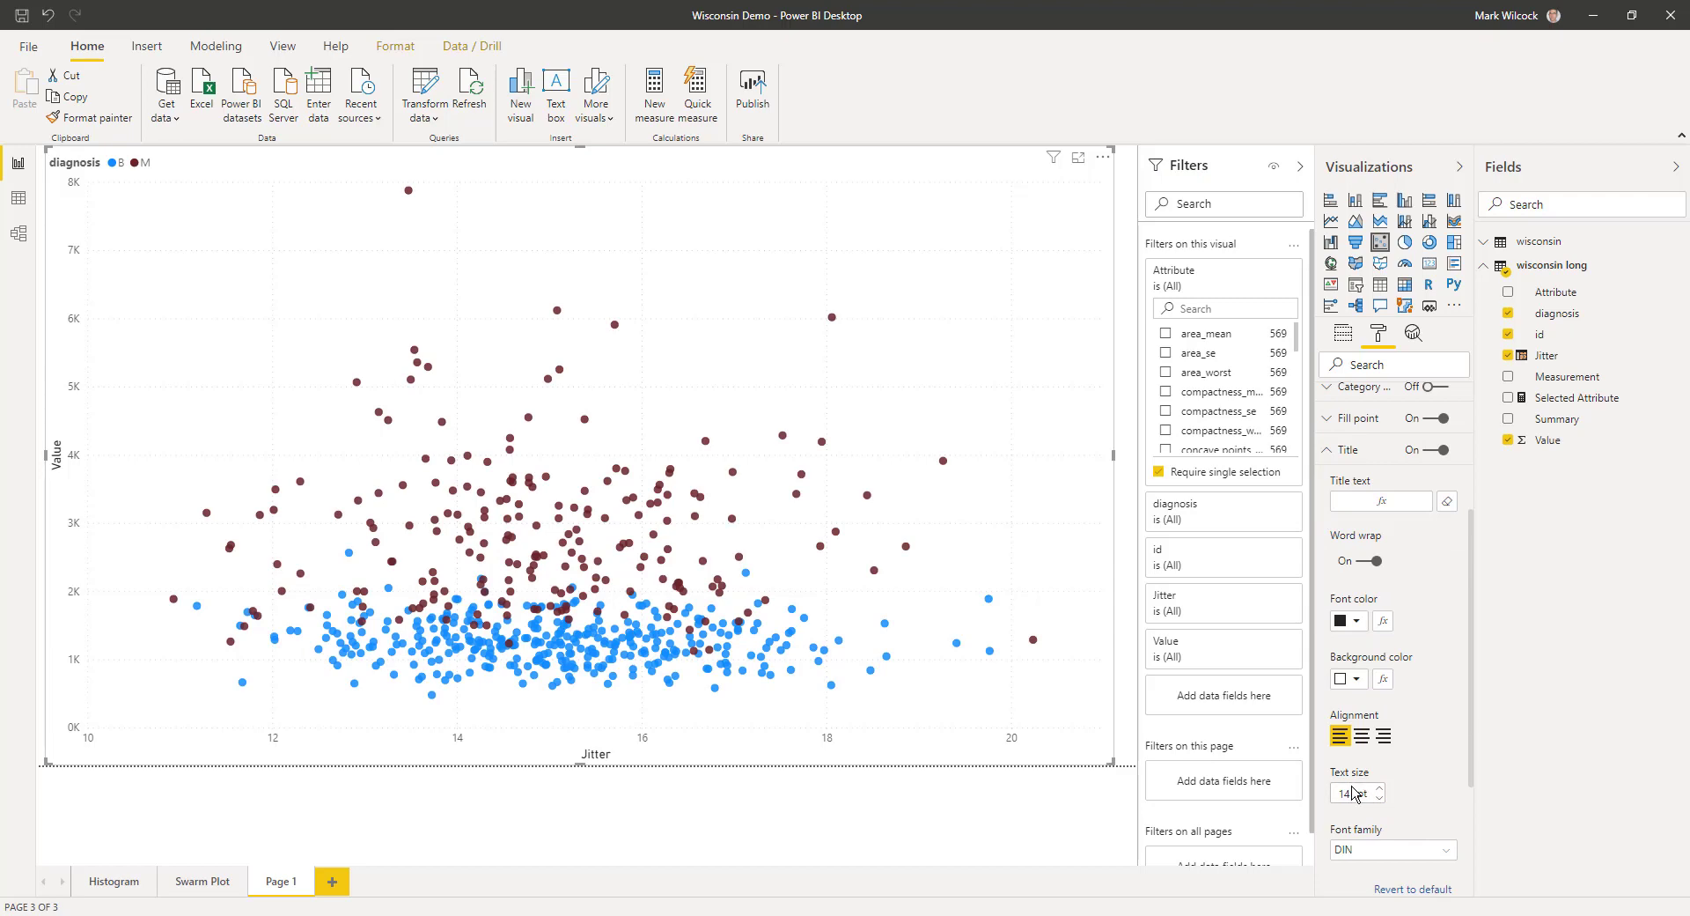
{"action": "left_click_drag", "start_coordinate": [1353, 790], "coordinate": [1323, 799]}
{"action": "type", "text": "20"}
{"action": "left_click", "coordinate": [1362, 736]}
{"action": "left_click", "coordinate": [1357, 678]}
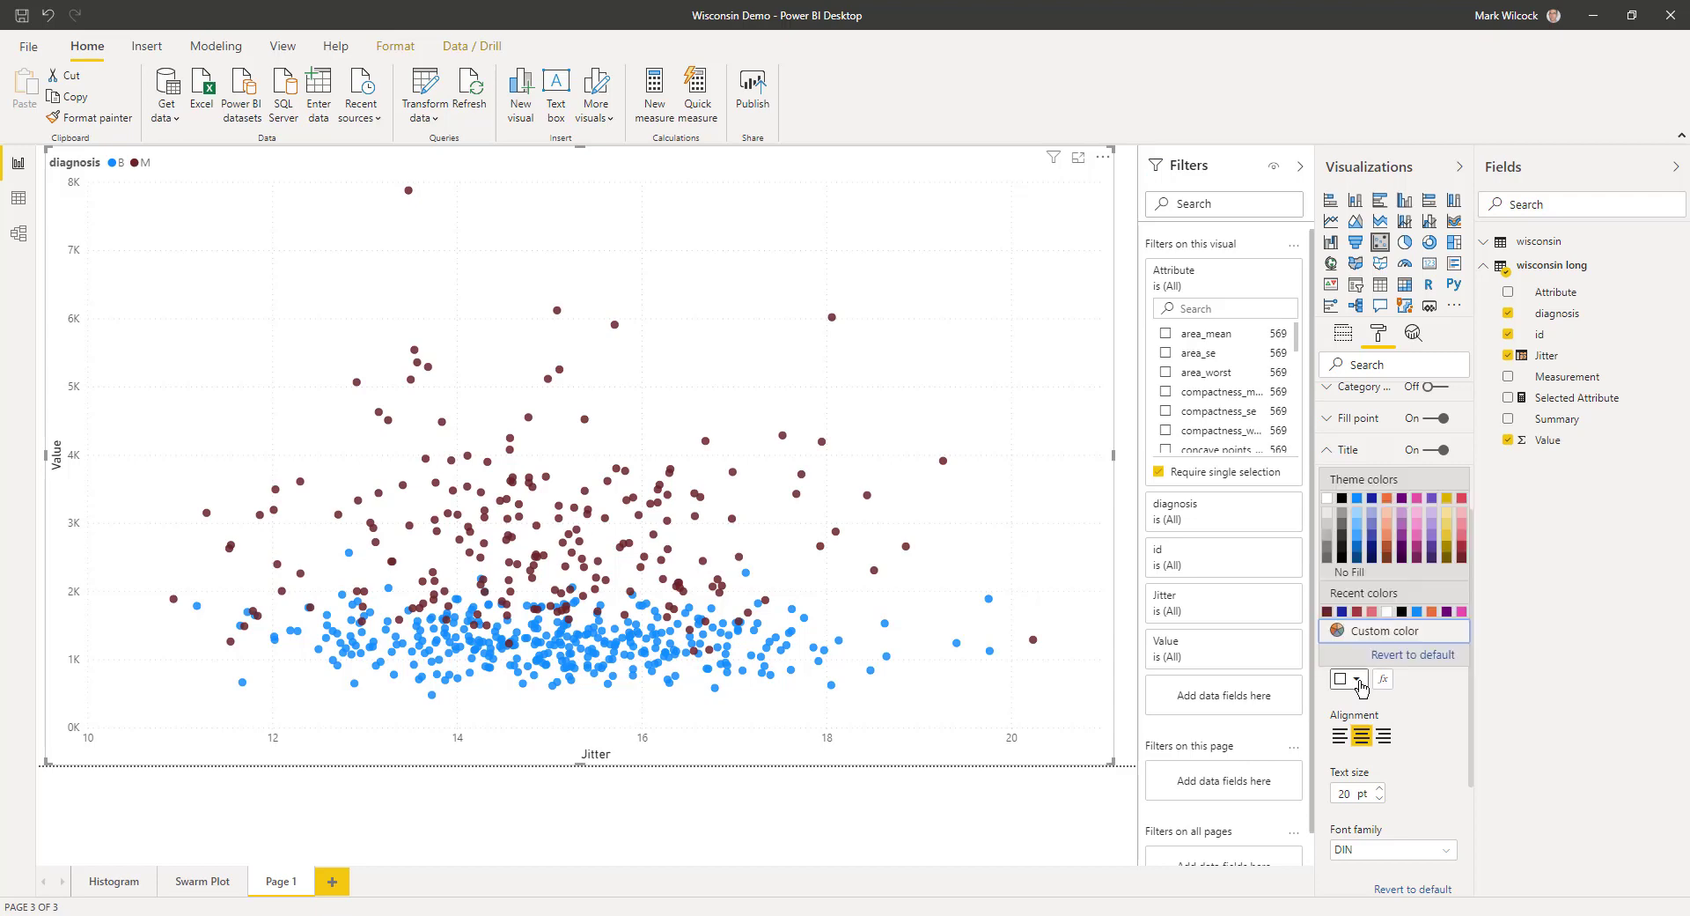
{"action": "left_click", "coordinate": [1447, 514]}
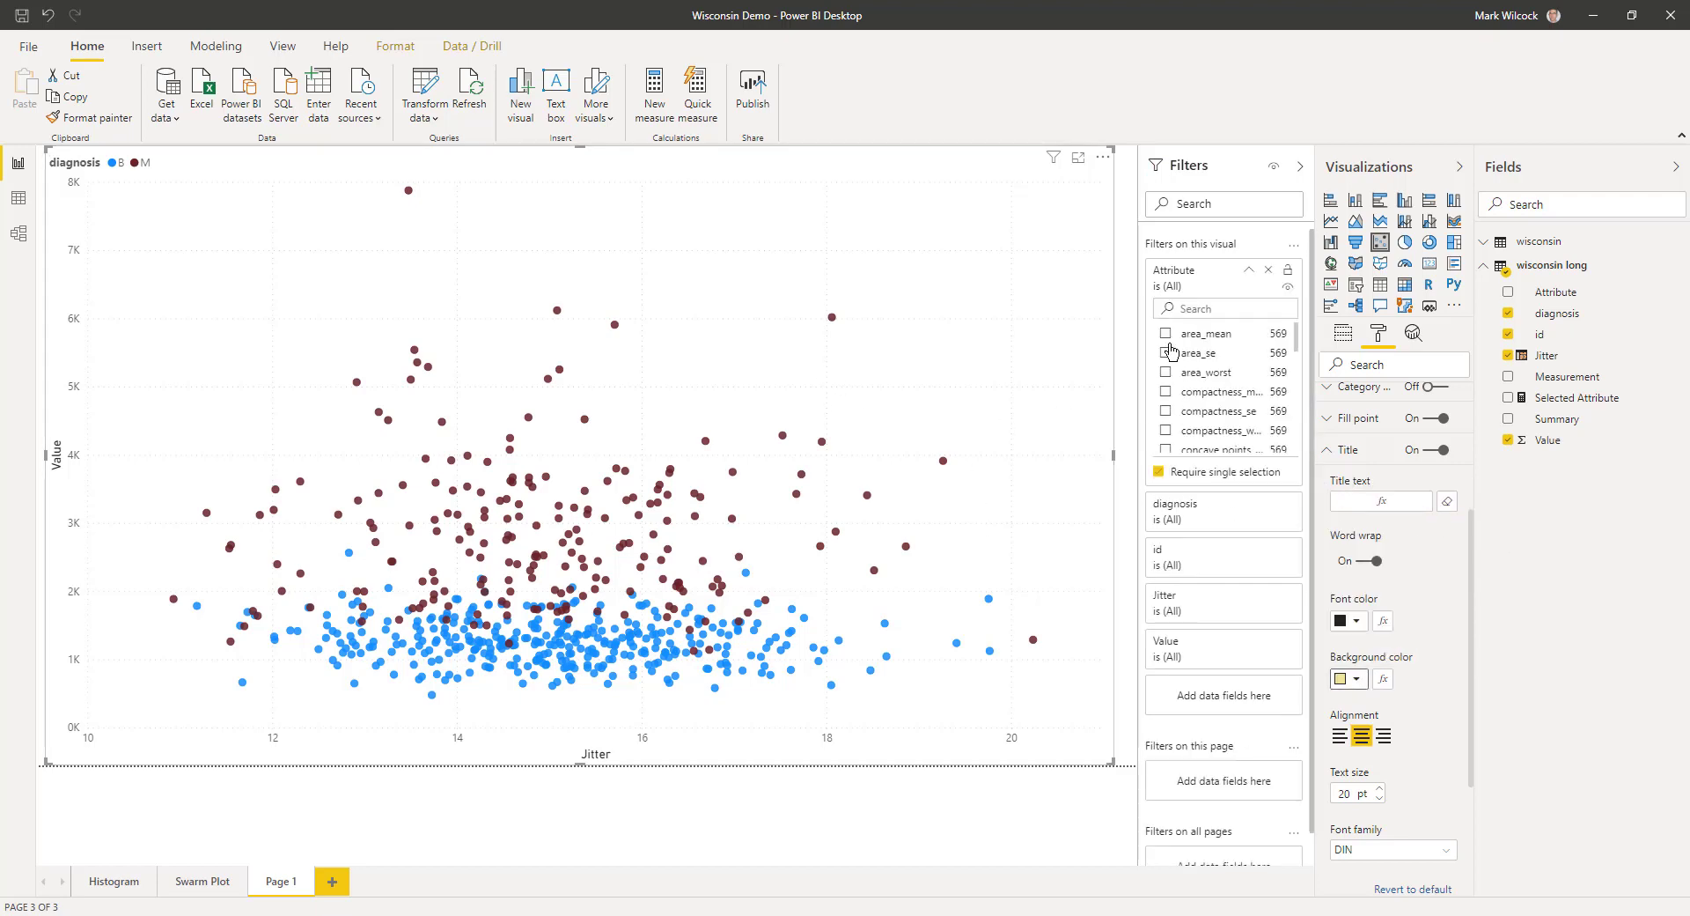
Step: Test the dynamic title by filtering through area and compactness attributes, ending on compactness_se
{"action": "left_click", "coordinate": [1166, 334]}
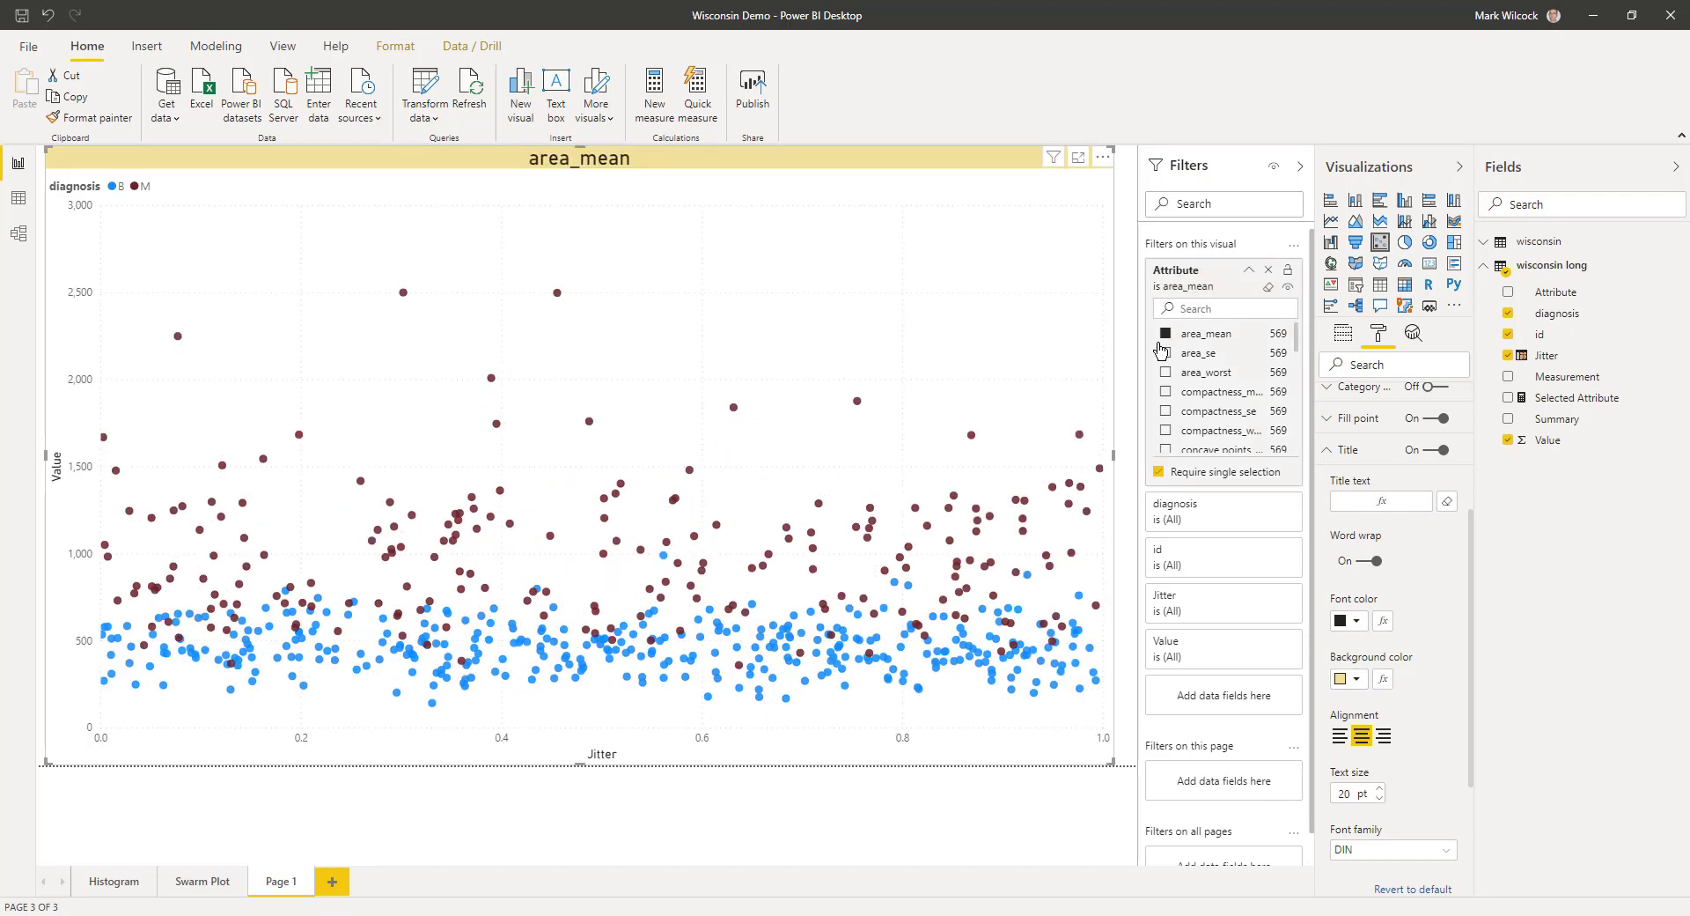
{"action": "left_click", "coordinate": [1166, 353]}
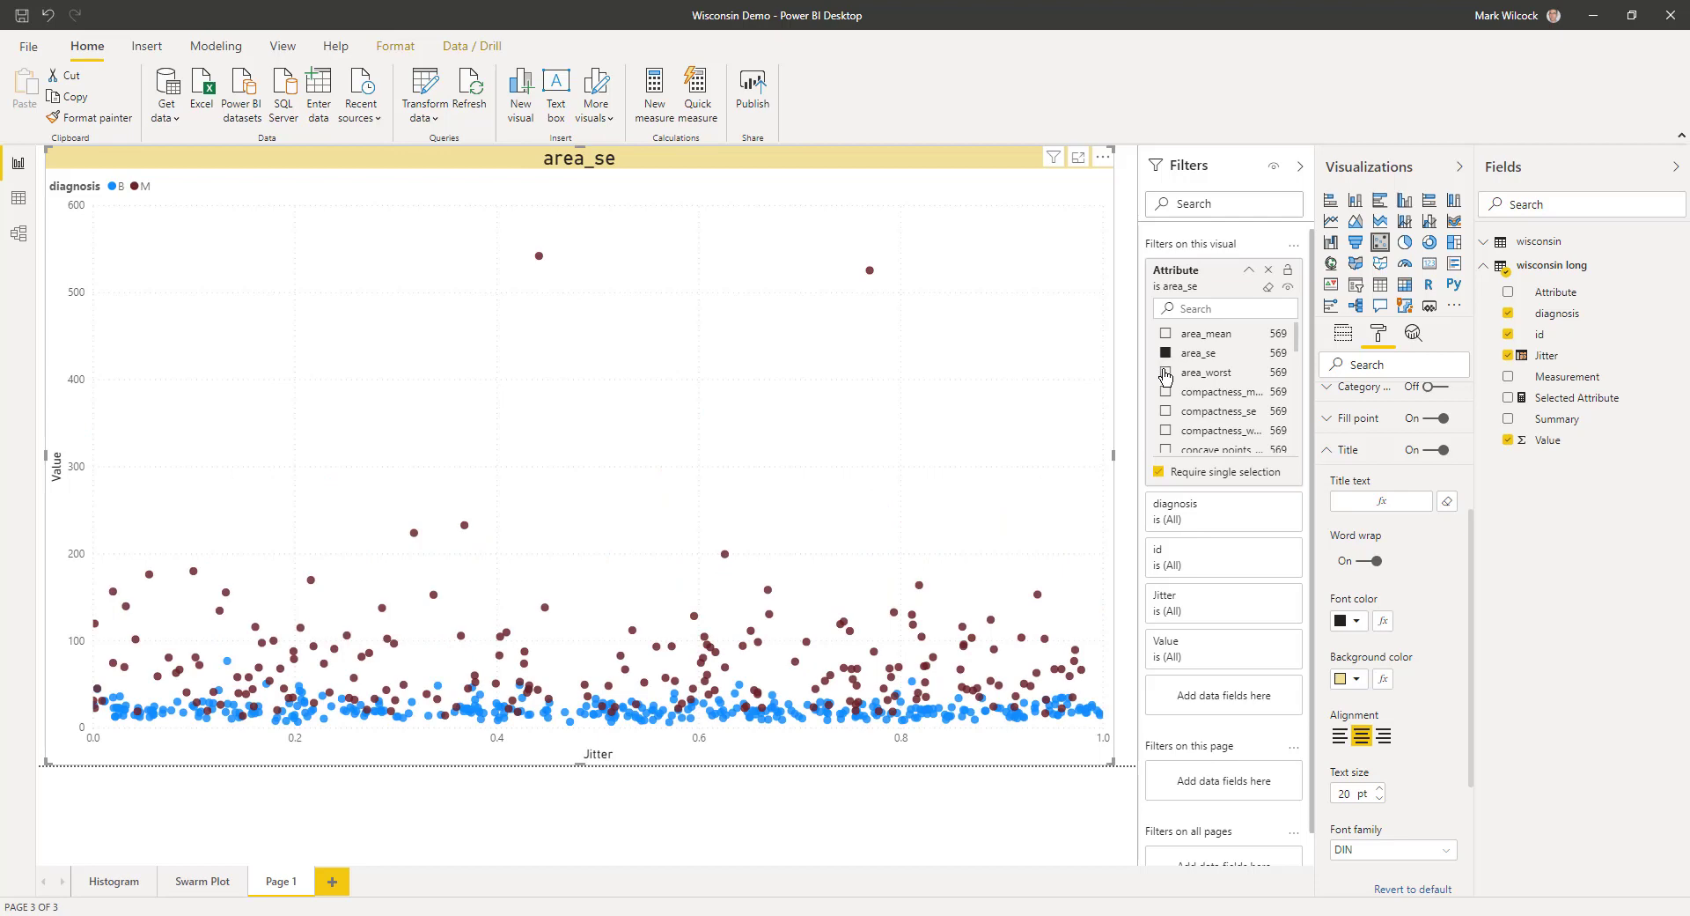
{"action": "left_click", "coordinate": [1166, 373]}
{"action": "left_click", "coordinate": [1166, 393]}
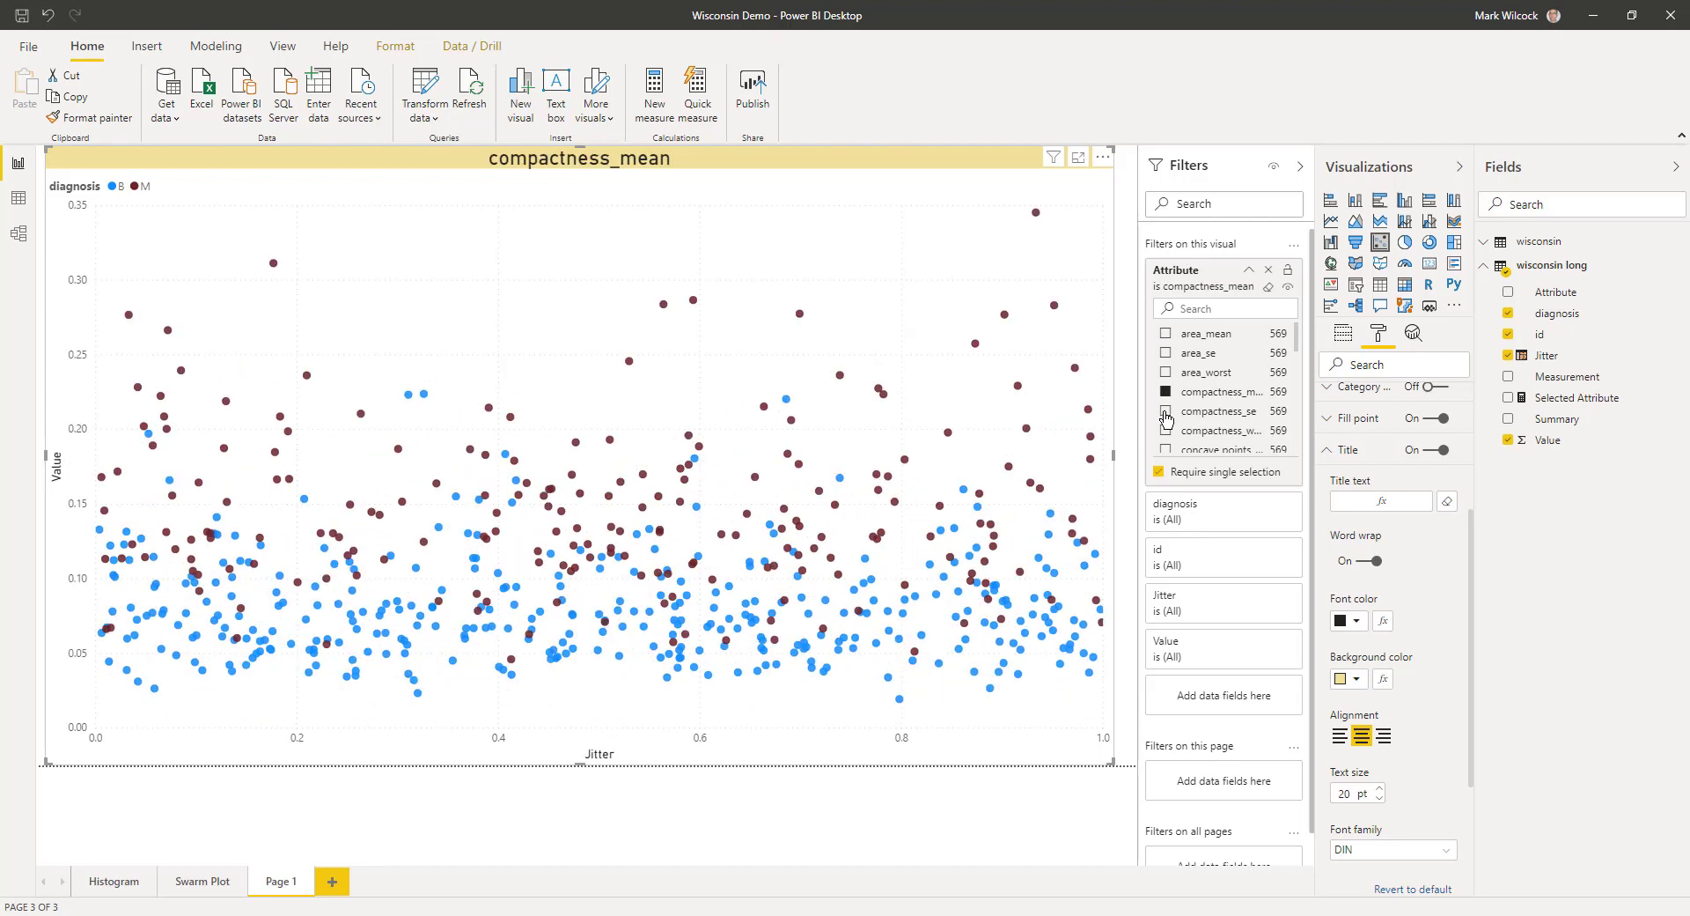
{"action": "left_click", "coordinate": [1166, 412]}
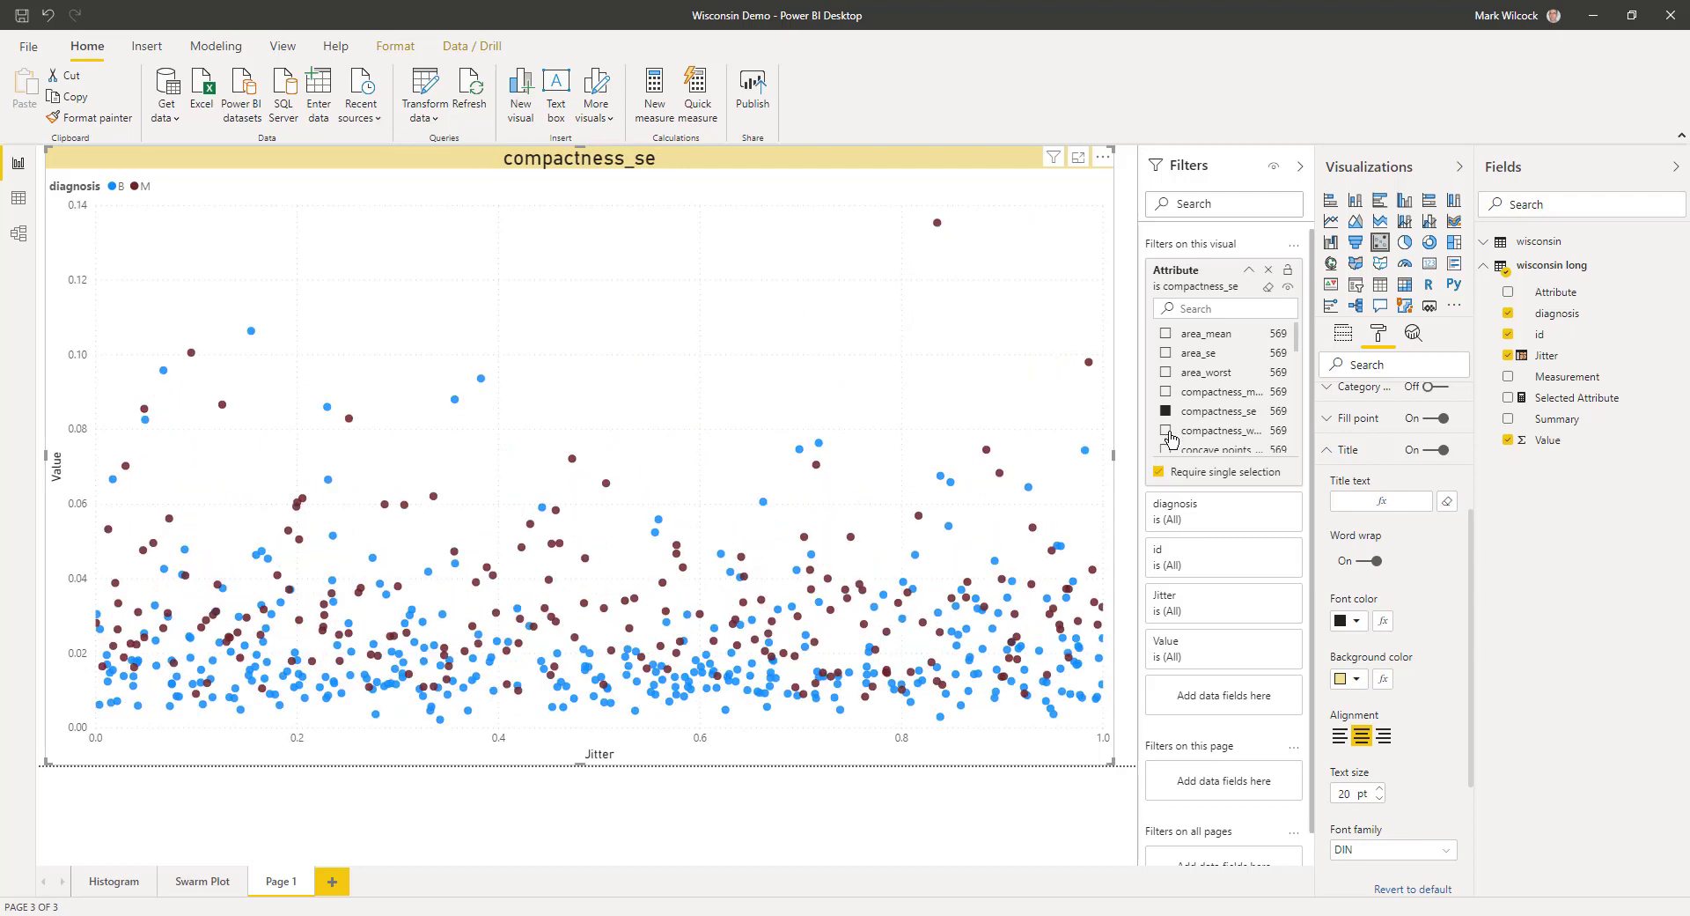
{"action": "left_click", "coordinate": [1167, 431]}
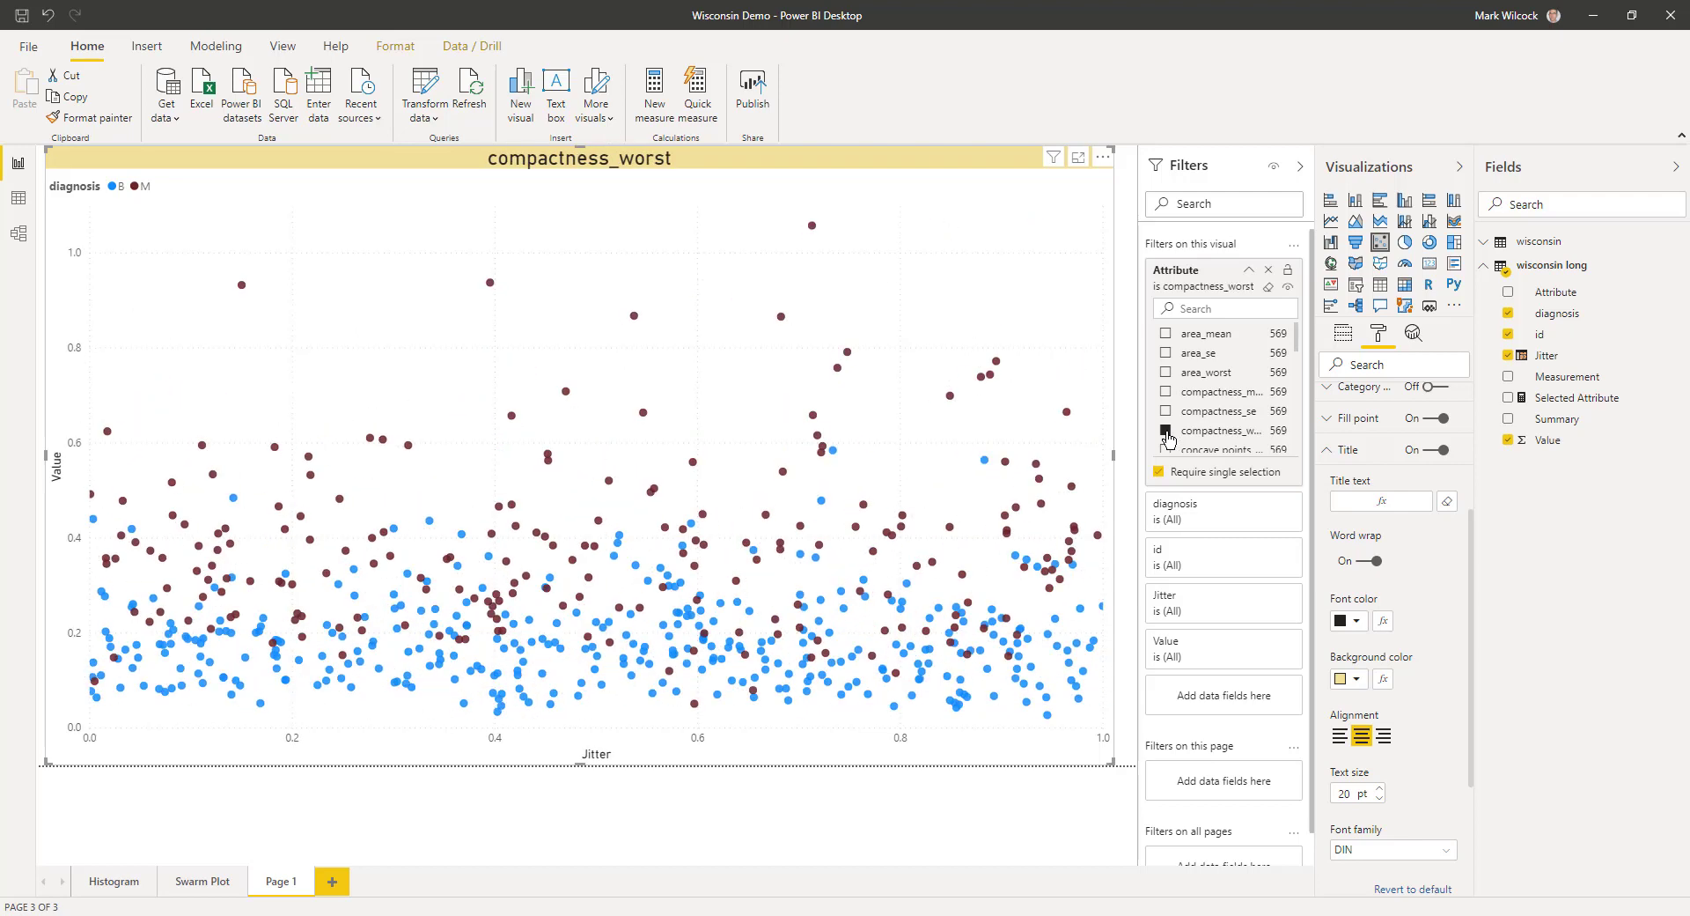
{"action": "left_click", "coordinate": [1166, 413]}
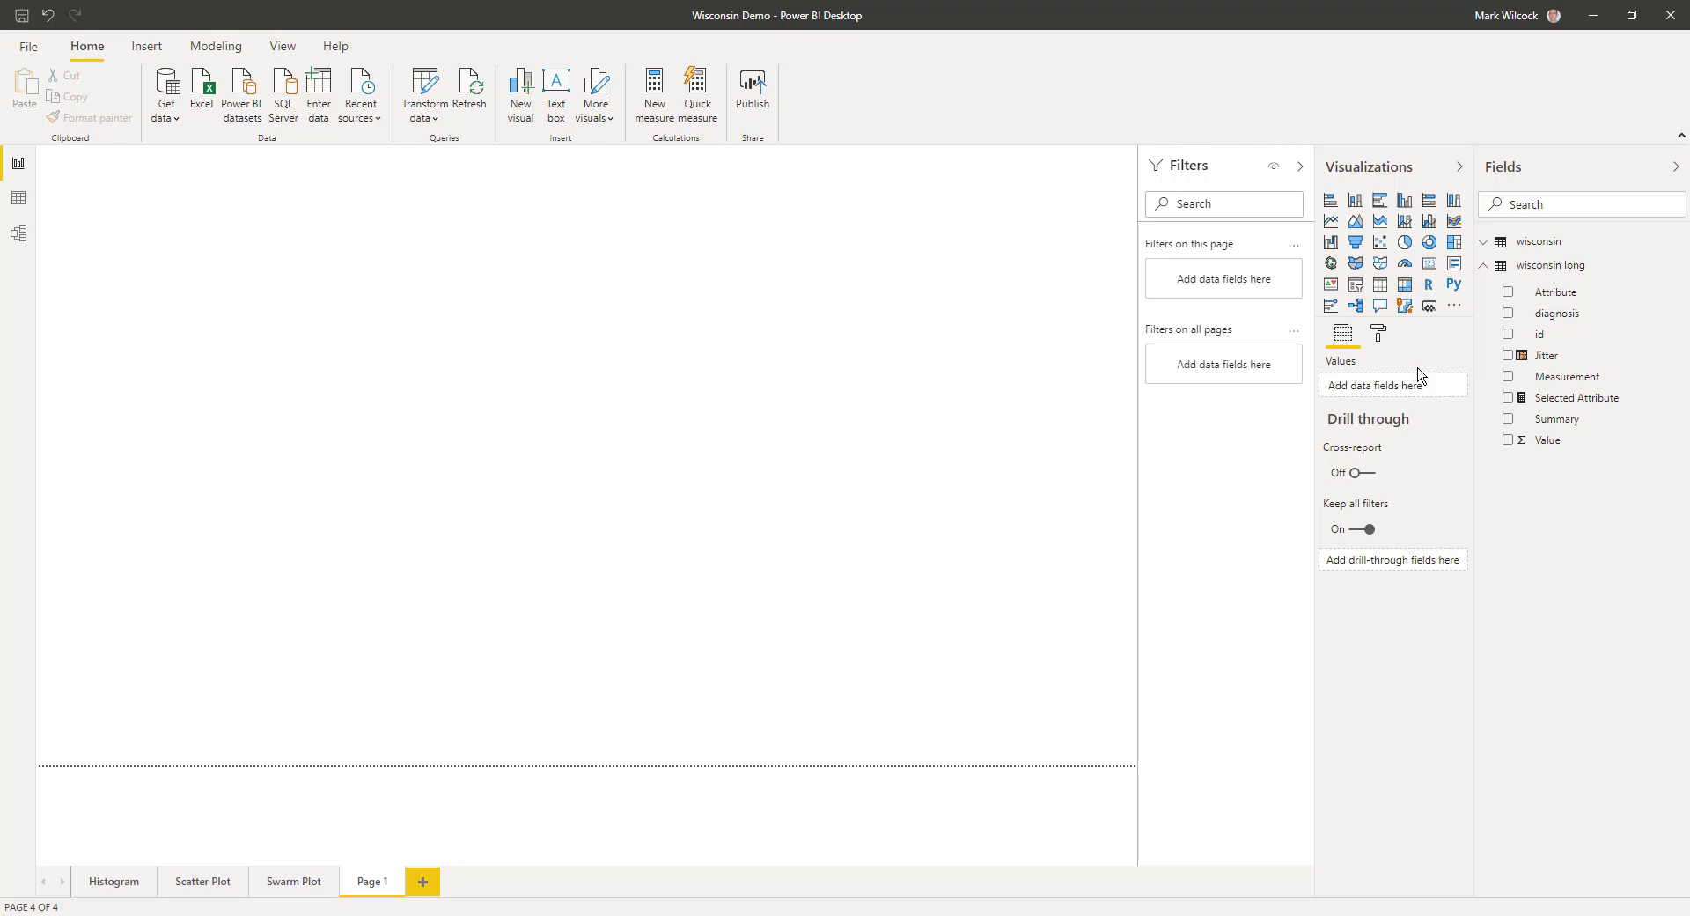
Step: Import the Box and Whisker chart by MAQ Software via a 'box' search and place it on the page
{"action": "left_click", "coordinate": [1453, 306]}
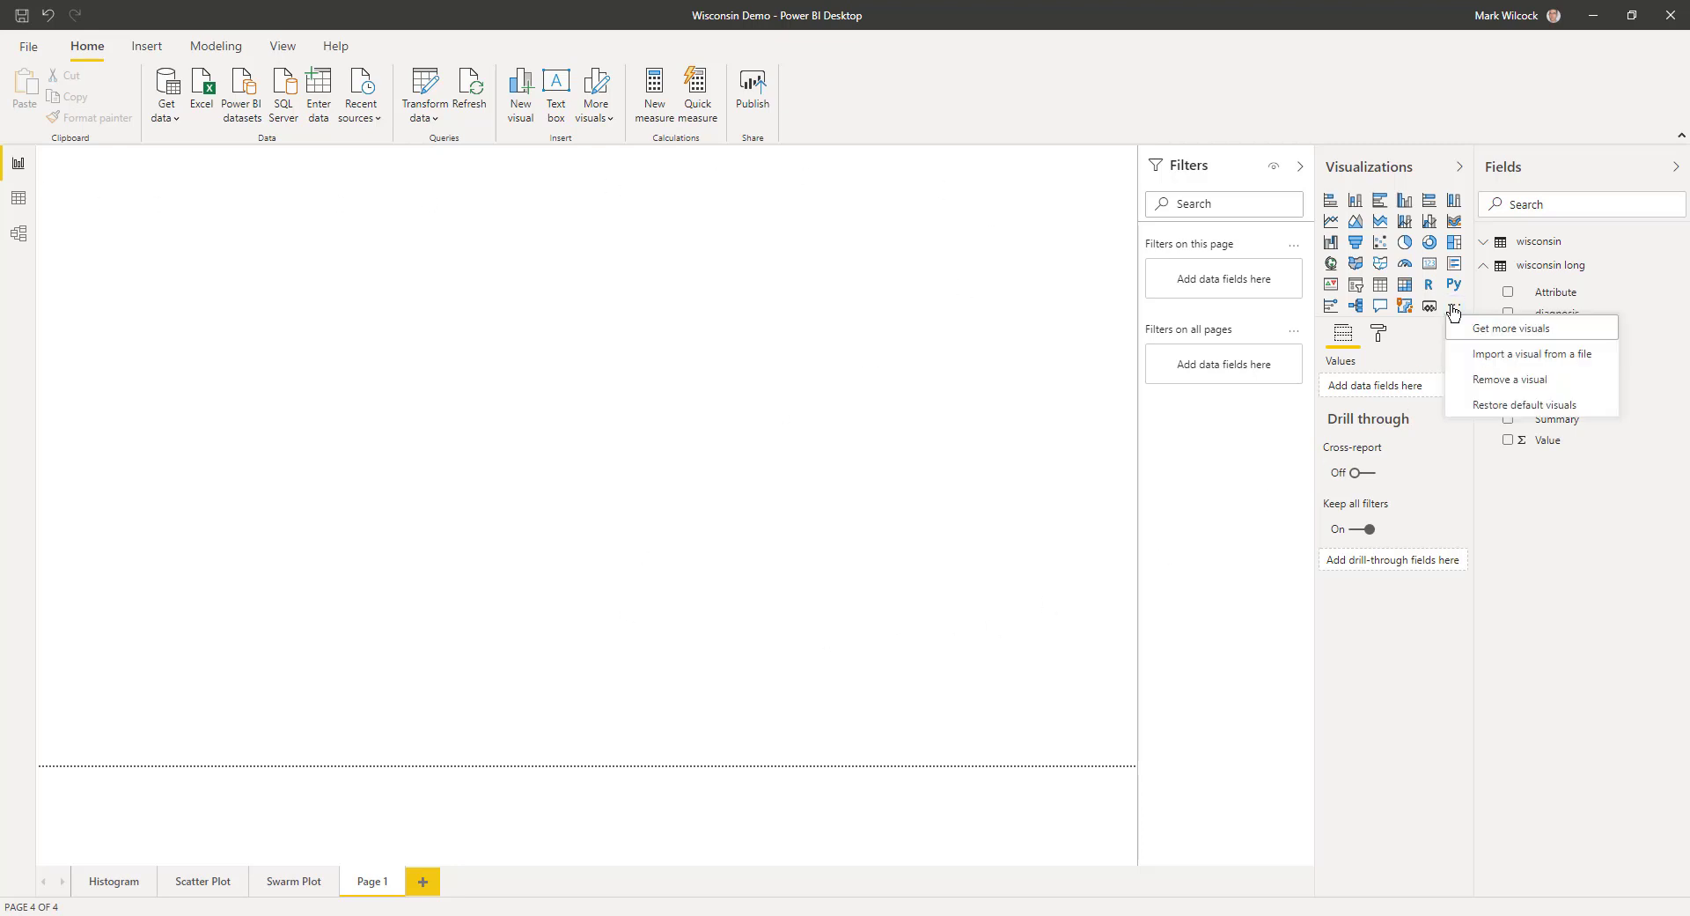
{"action": "left_click", "coordinate": [1517, 336]}
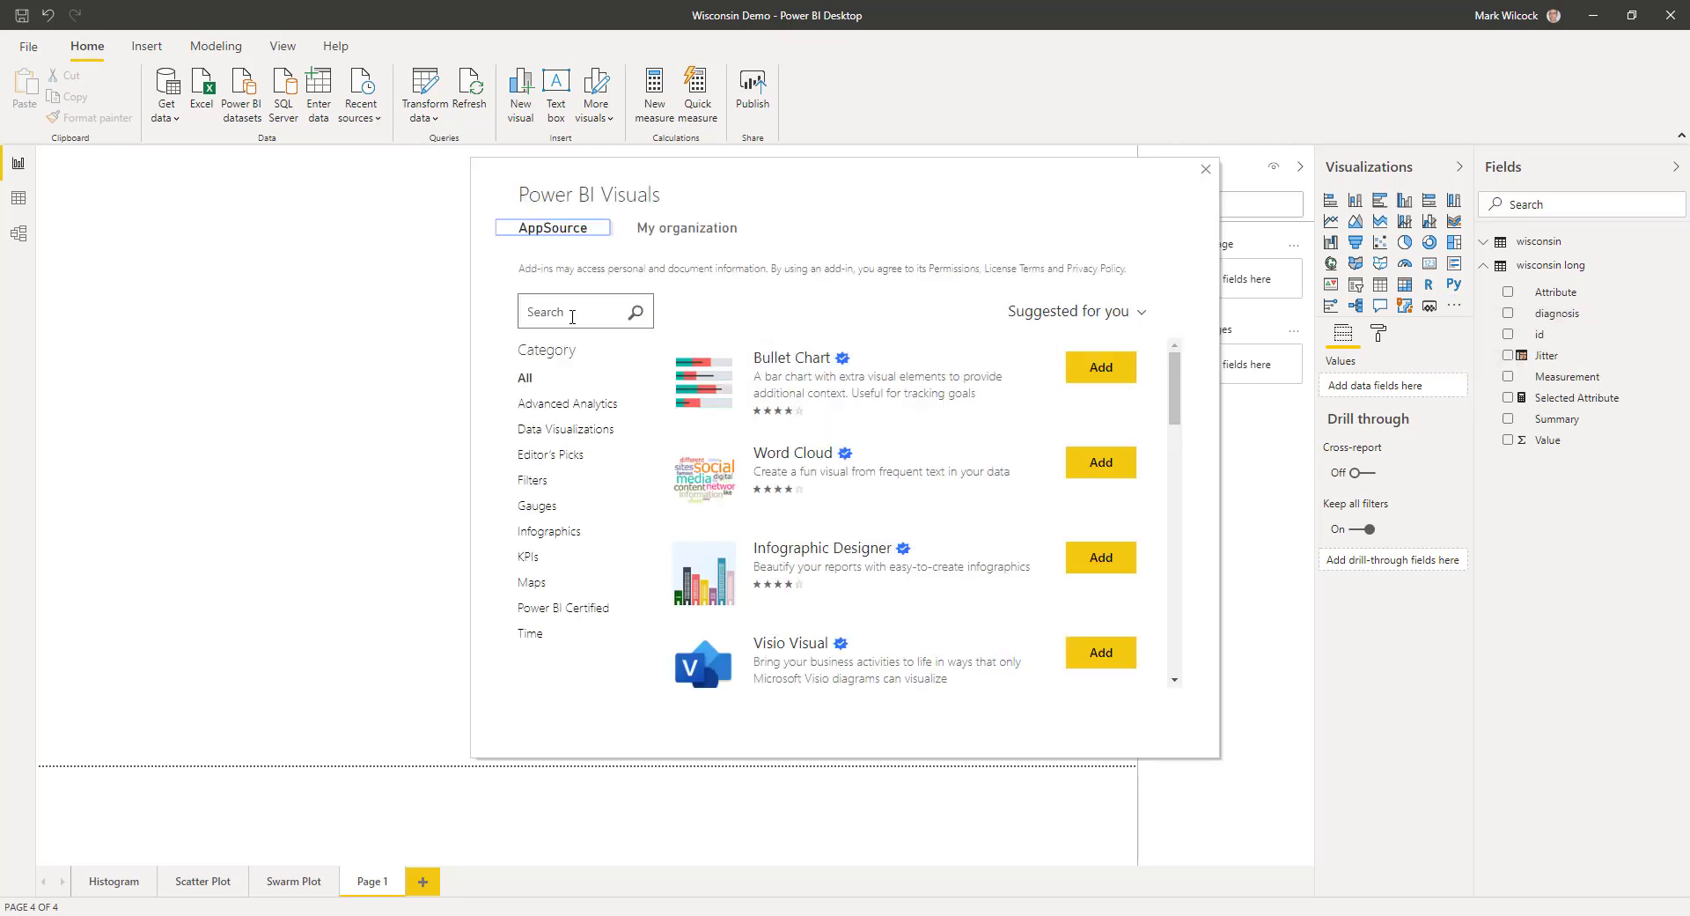
{"action": "left_click", "coordinate": [572, 315]}
{"action": "type", "text": "box"}
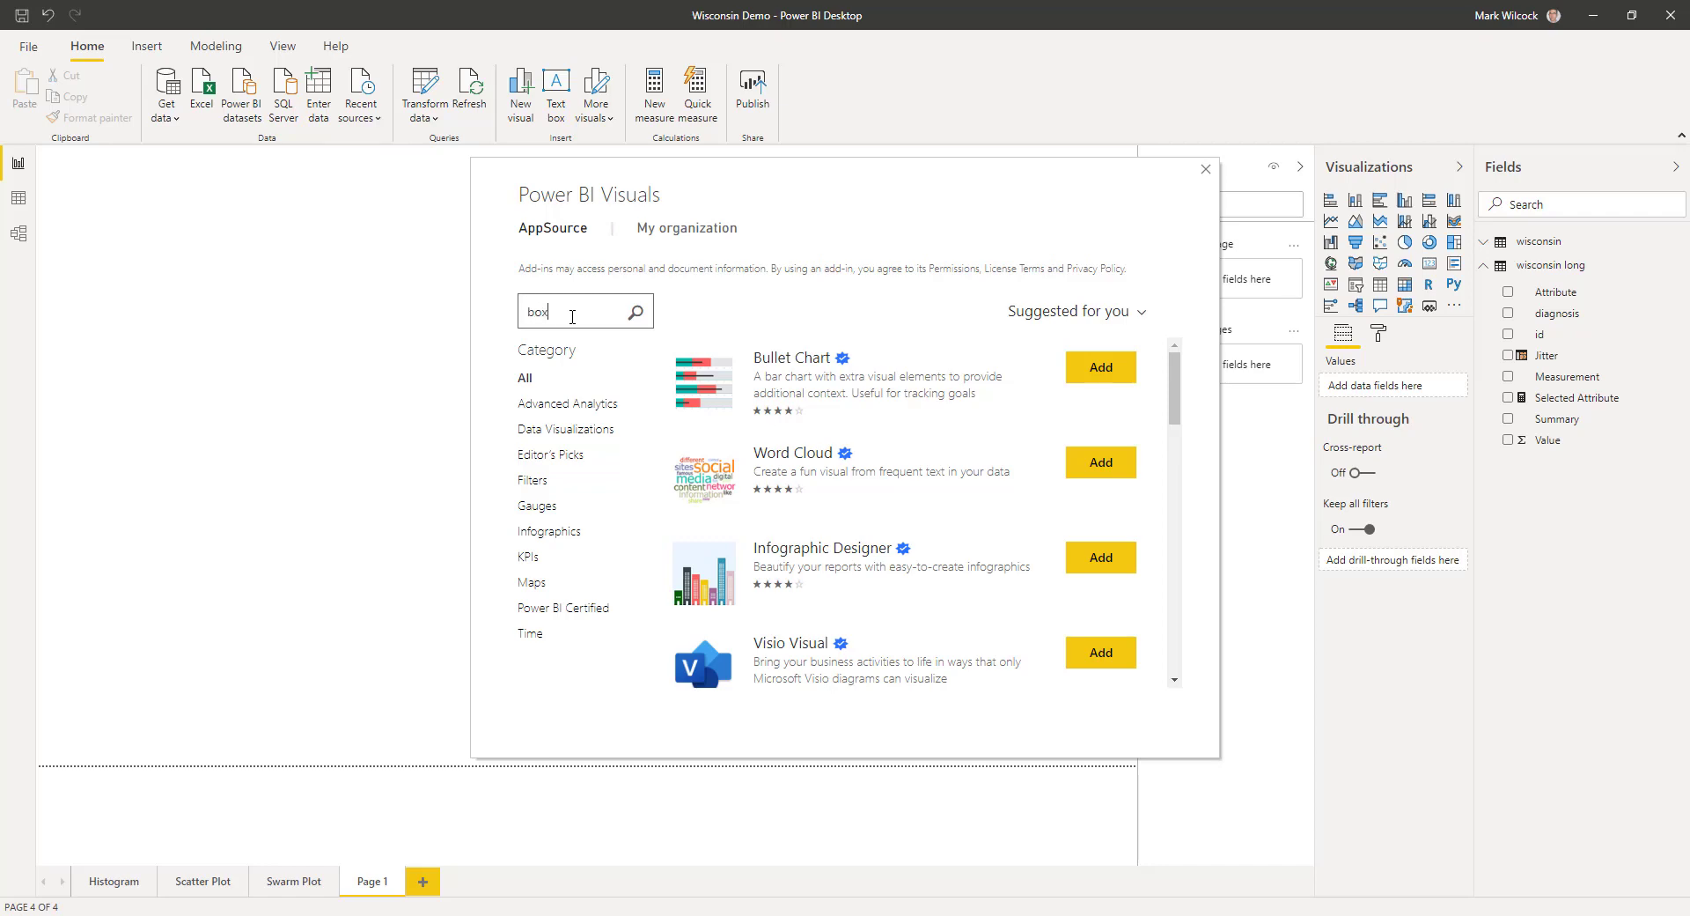
{"action": "key", "text": "Return"}
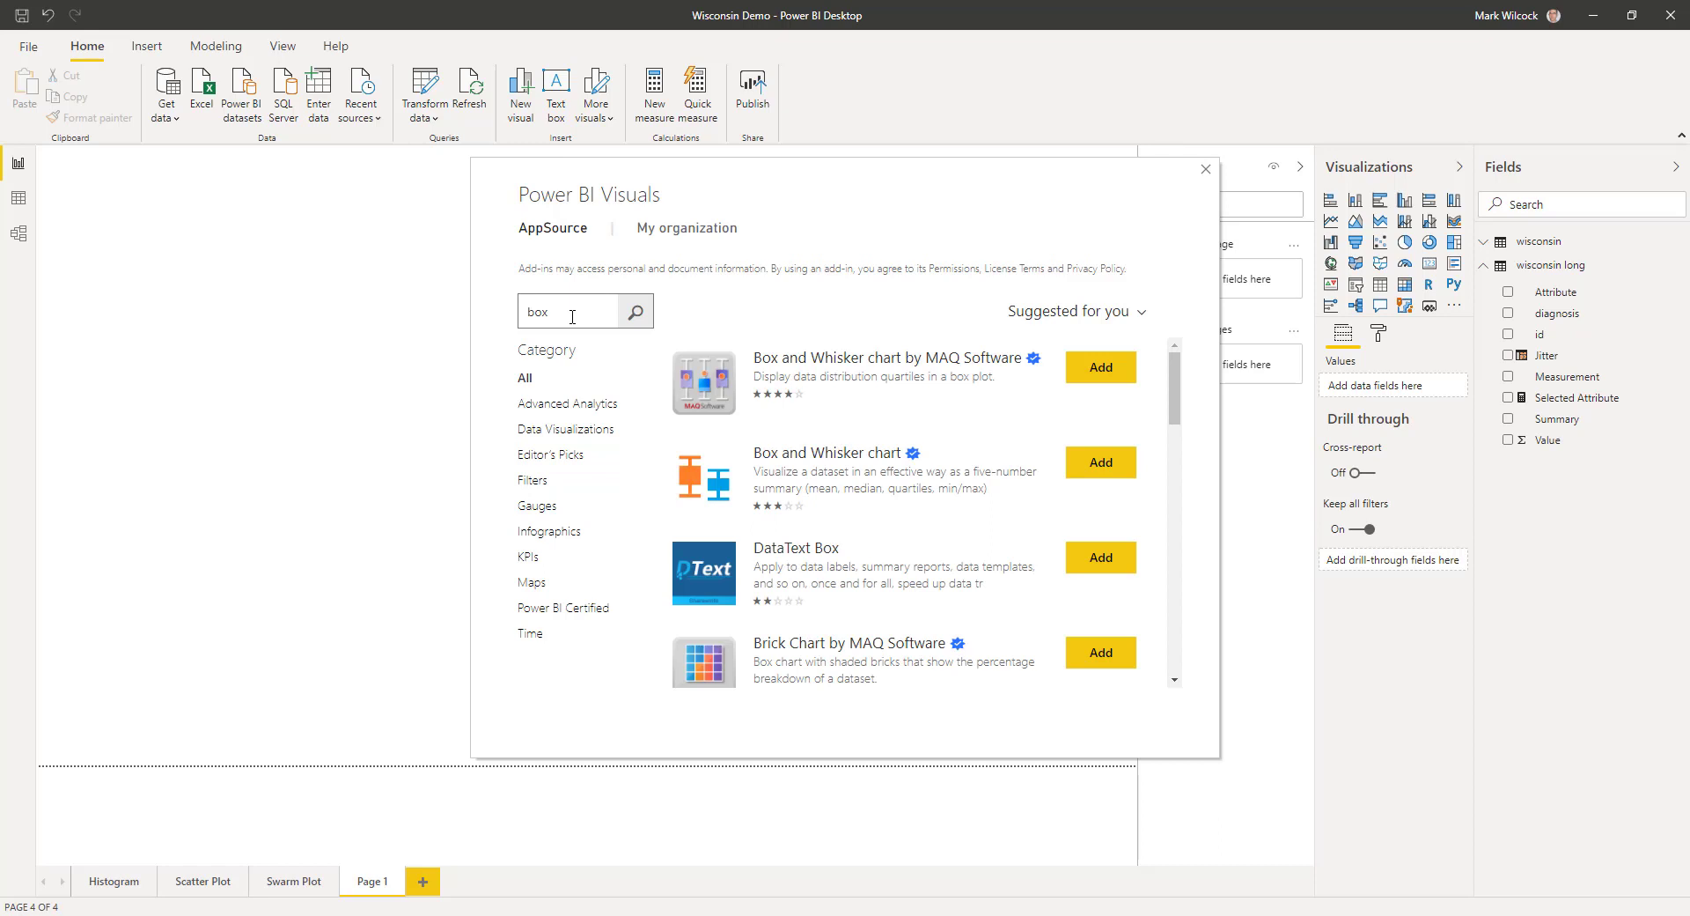
{"action": "left_click", "coordinate": [1100, 368]}
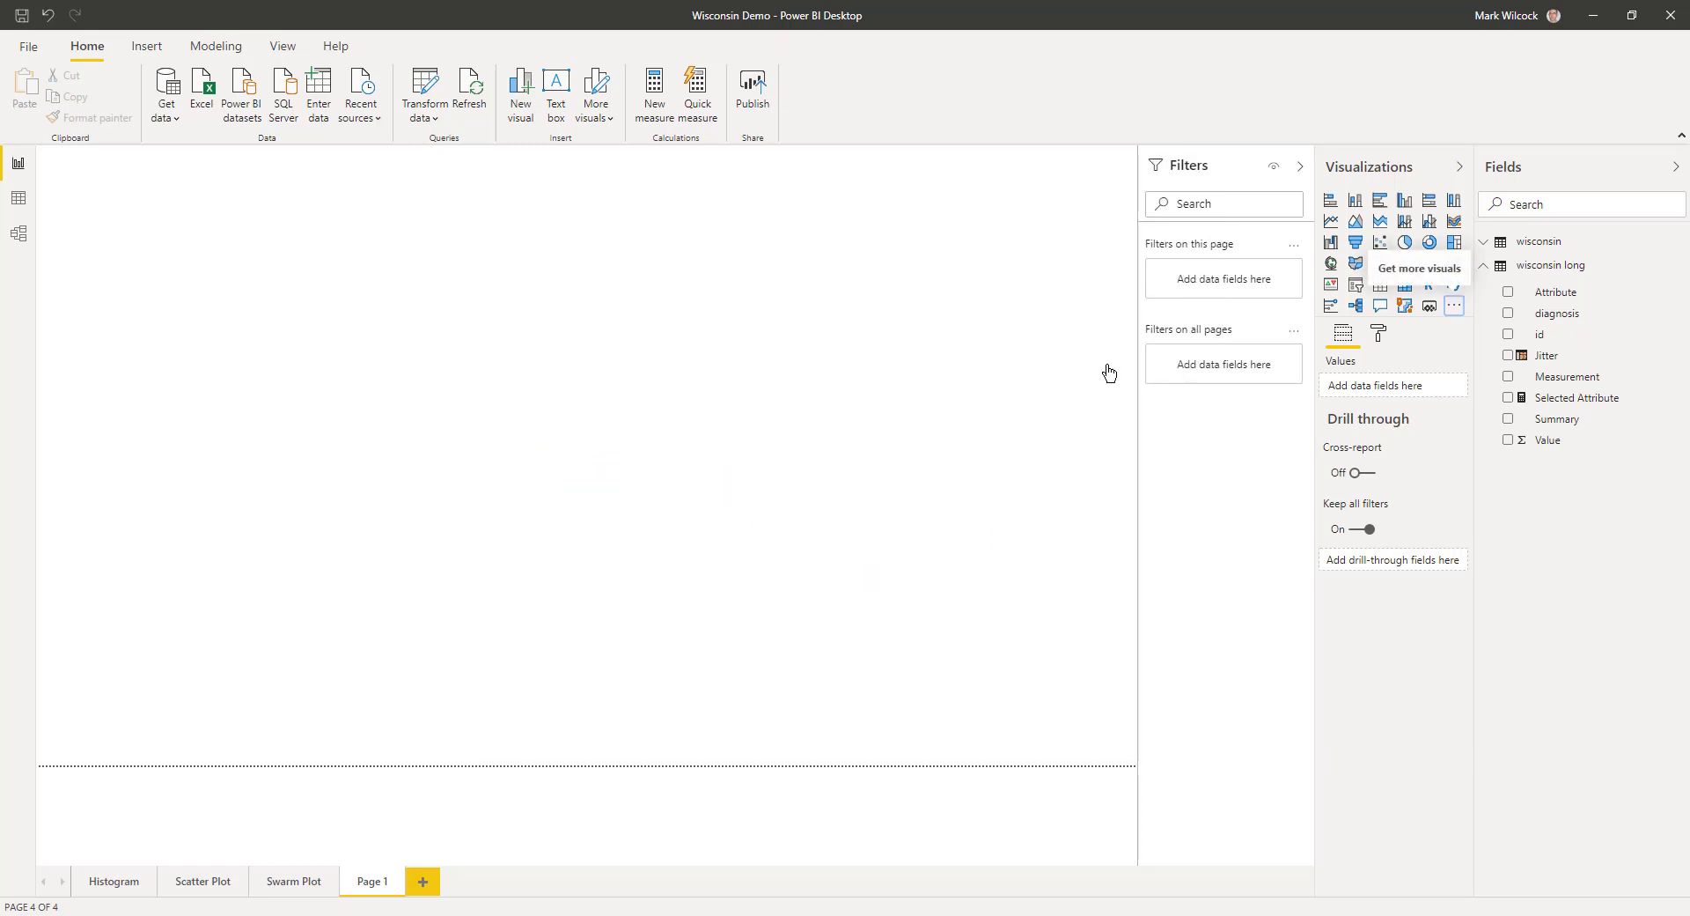
{"action": "left_click", "coordinate": [1331, 339]}
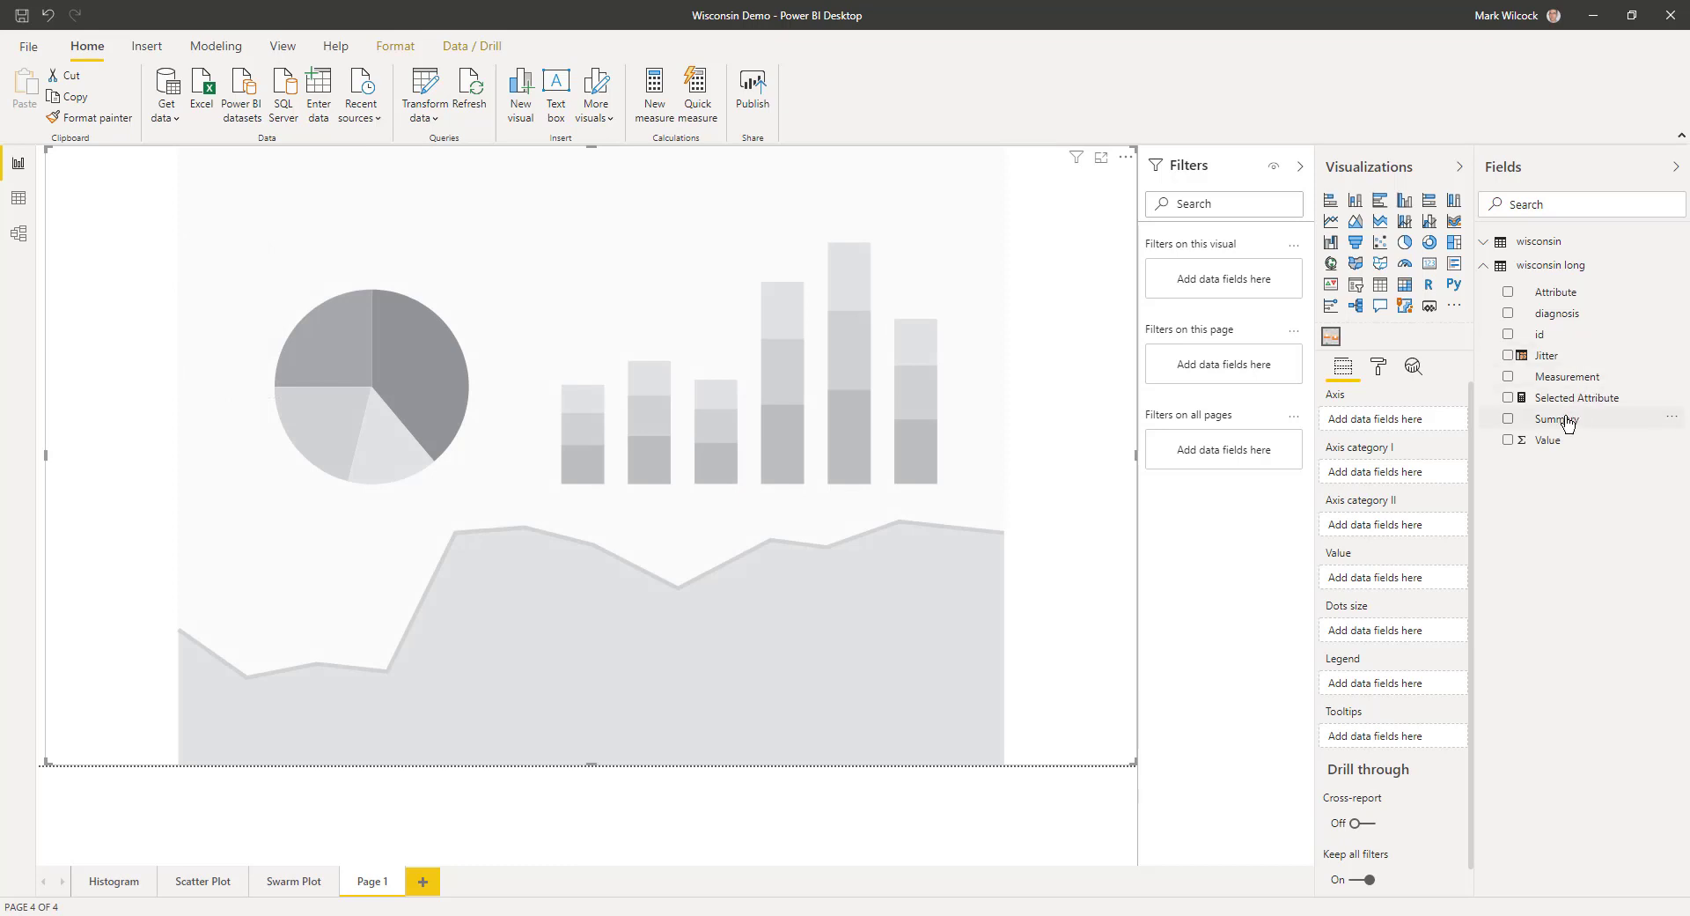
Step: Filter the box-and-whisker visual to Summary = mean
{"action": "left_click_drag", "start_coordinate": [1574, 417], "coordinate": [1206, 279]}
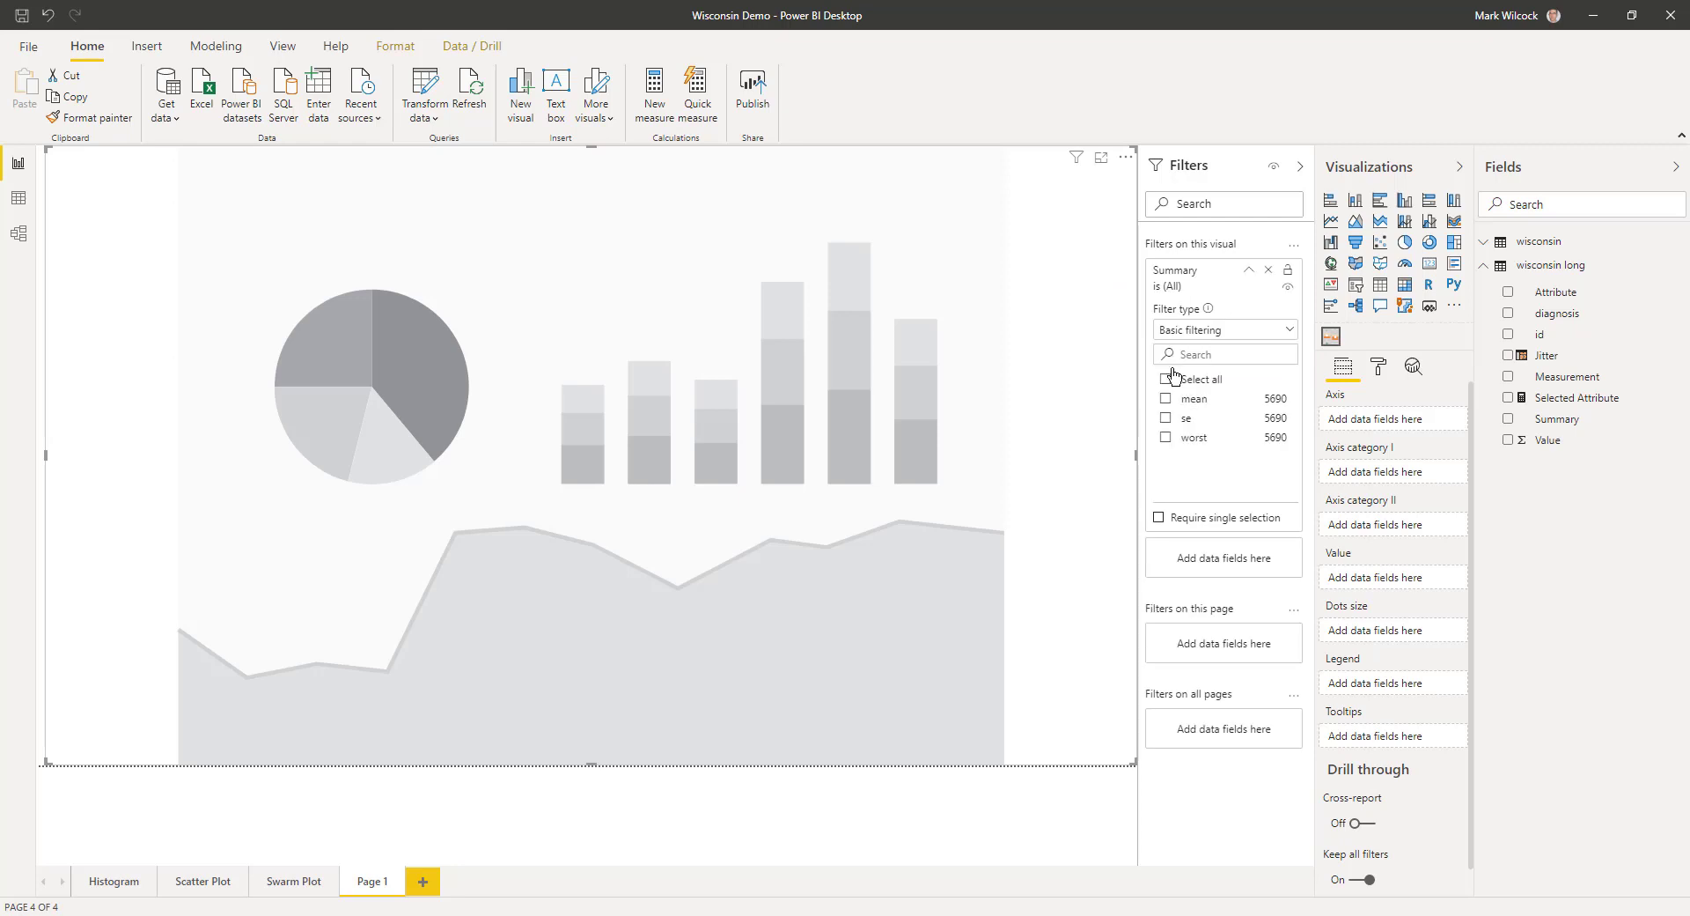
{"action": "left_click", "coordinate": [1166, 400]}
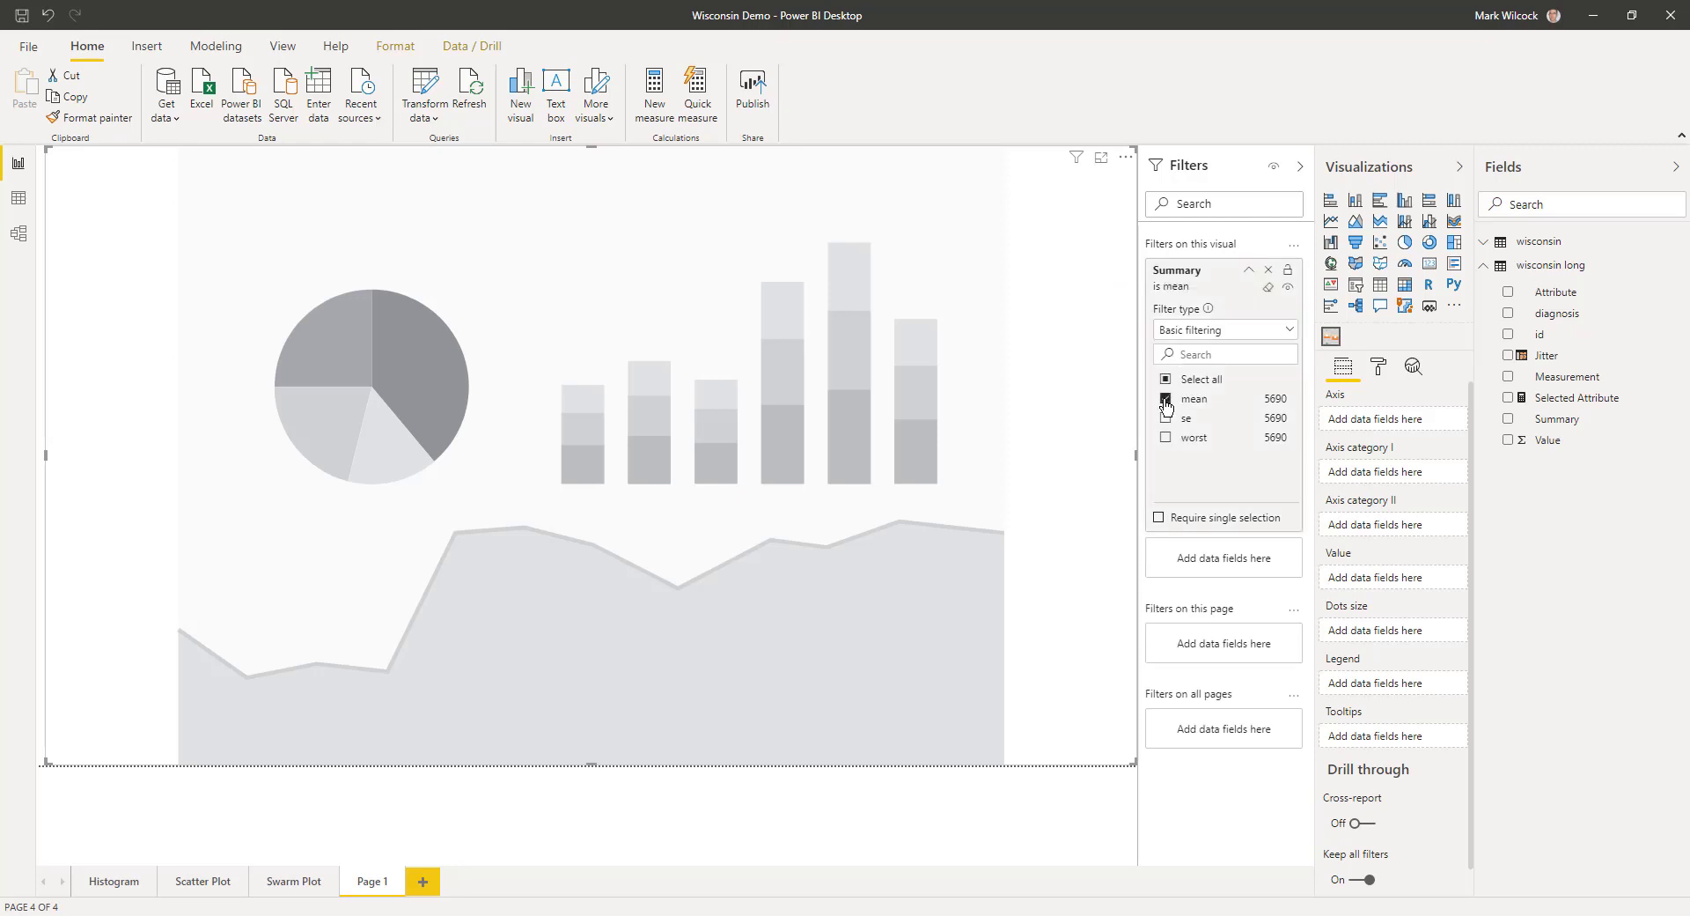
{"action": "left_click", "coordinate": [1251, 273]}
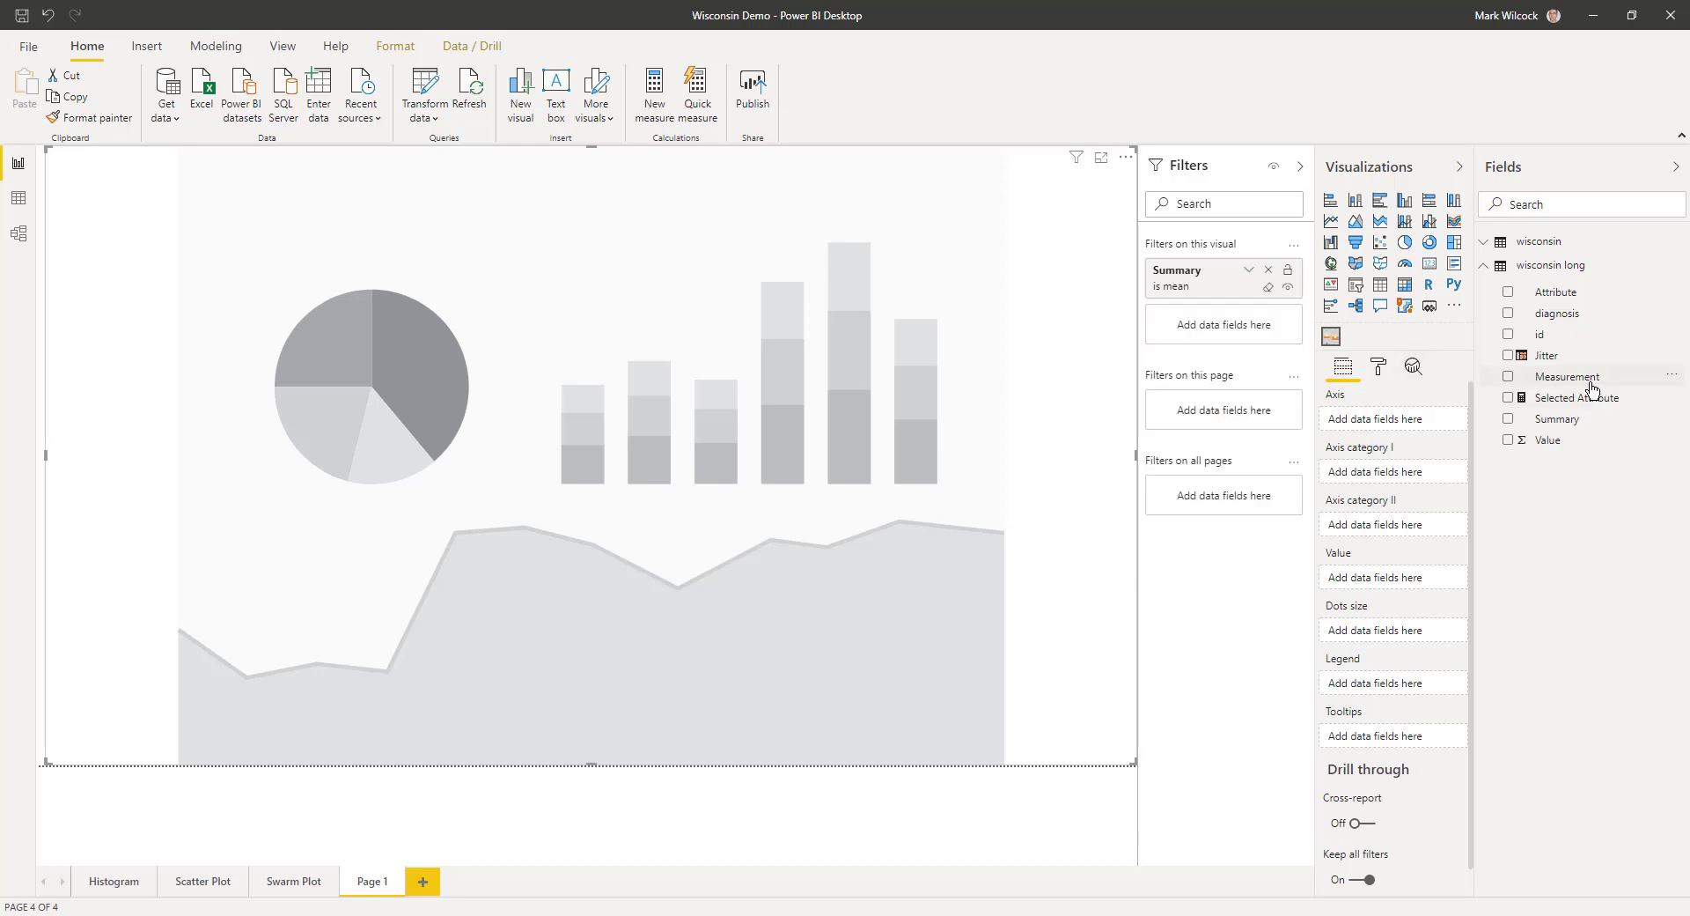
Step: Put id on Axis, Value as values, diagnosis as category I and Attribute as category II
{"action": "left_click_drag", "start_coordinate": [1545, 337], "coordinate": [1385, 427]}
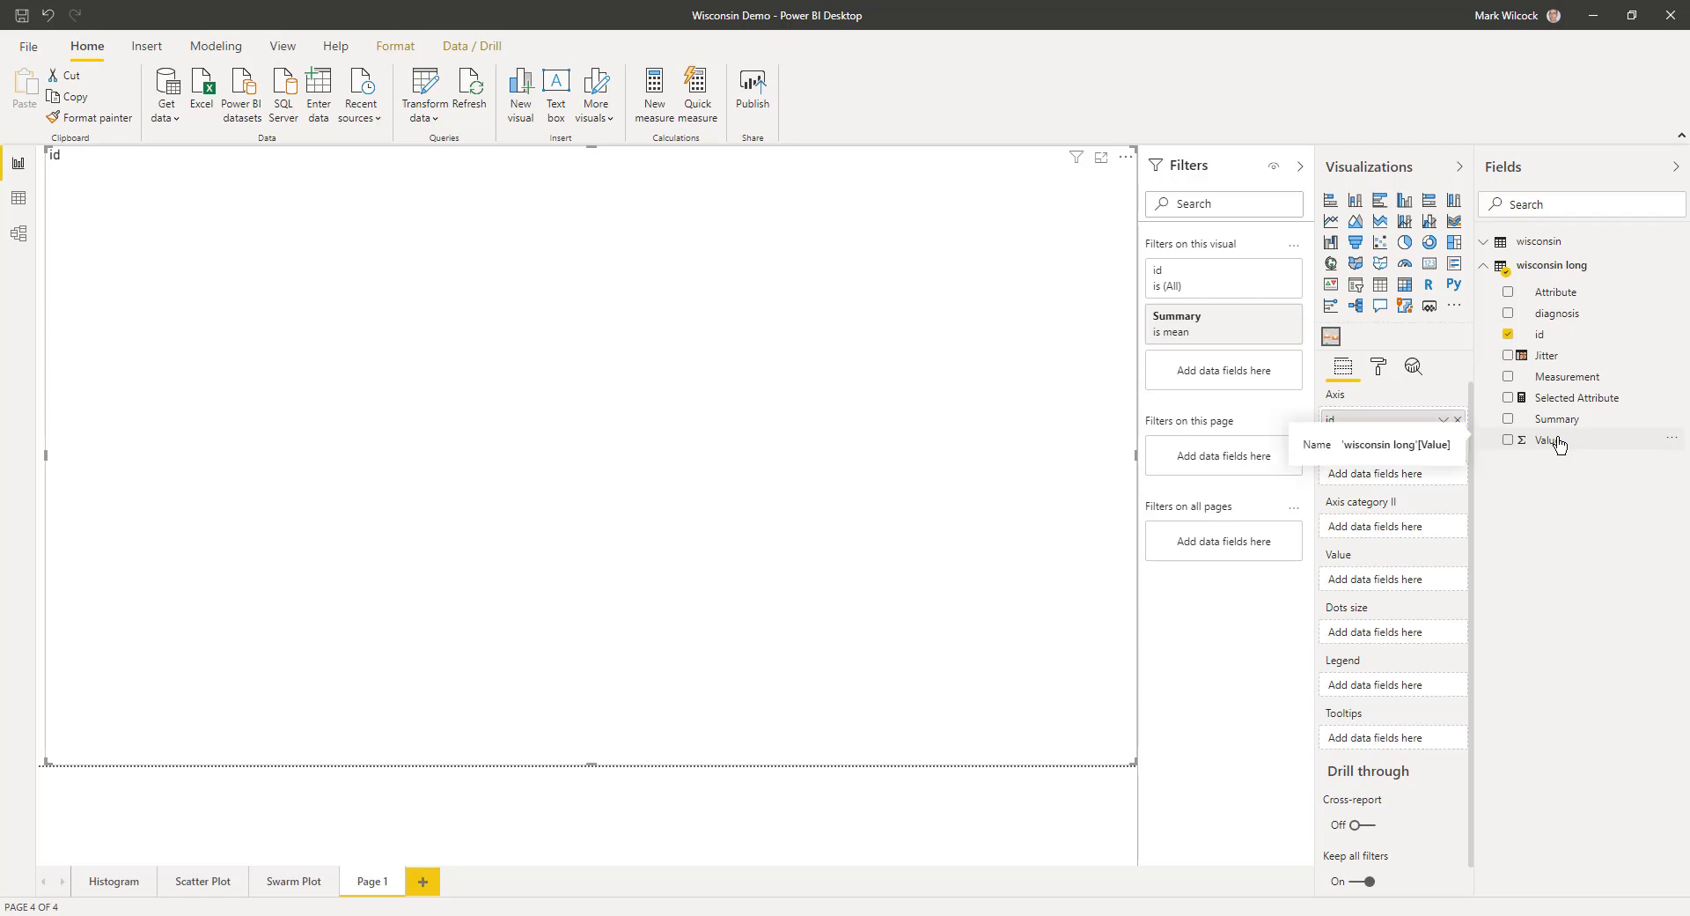
{"action": "left_click_drag", "start_coordinate": [1556, 442], "coordinate": [1391, 583]}
{"action": "left_click_drag", "start_coordinate": [1537, 314], "coordinate": [1381, 484]}
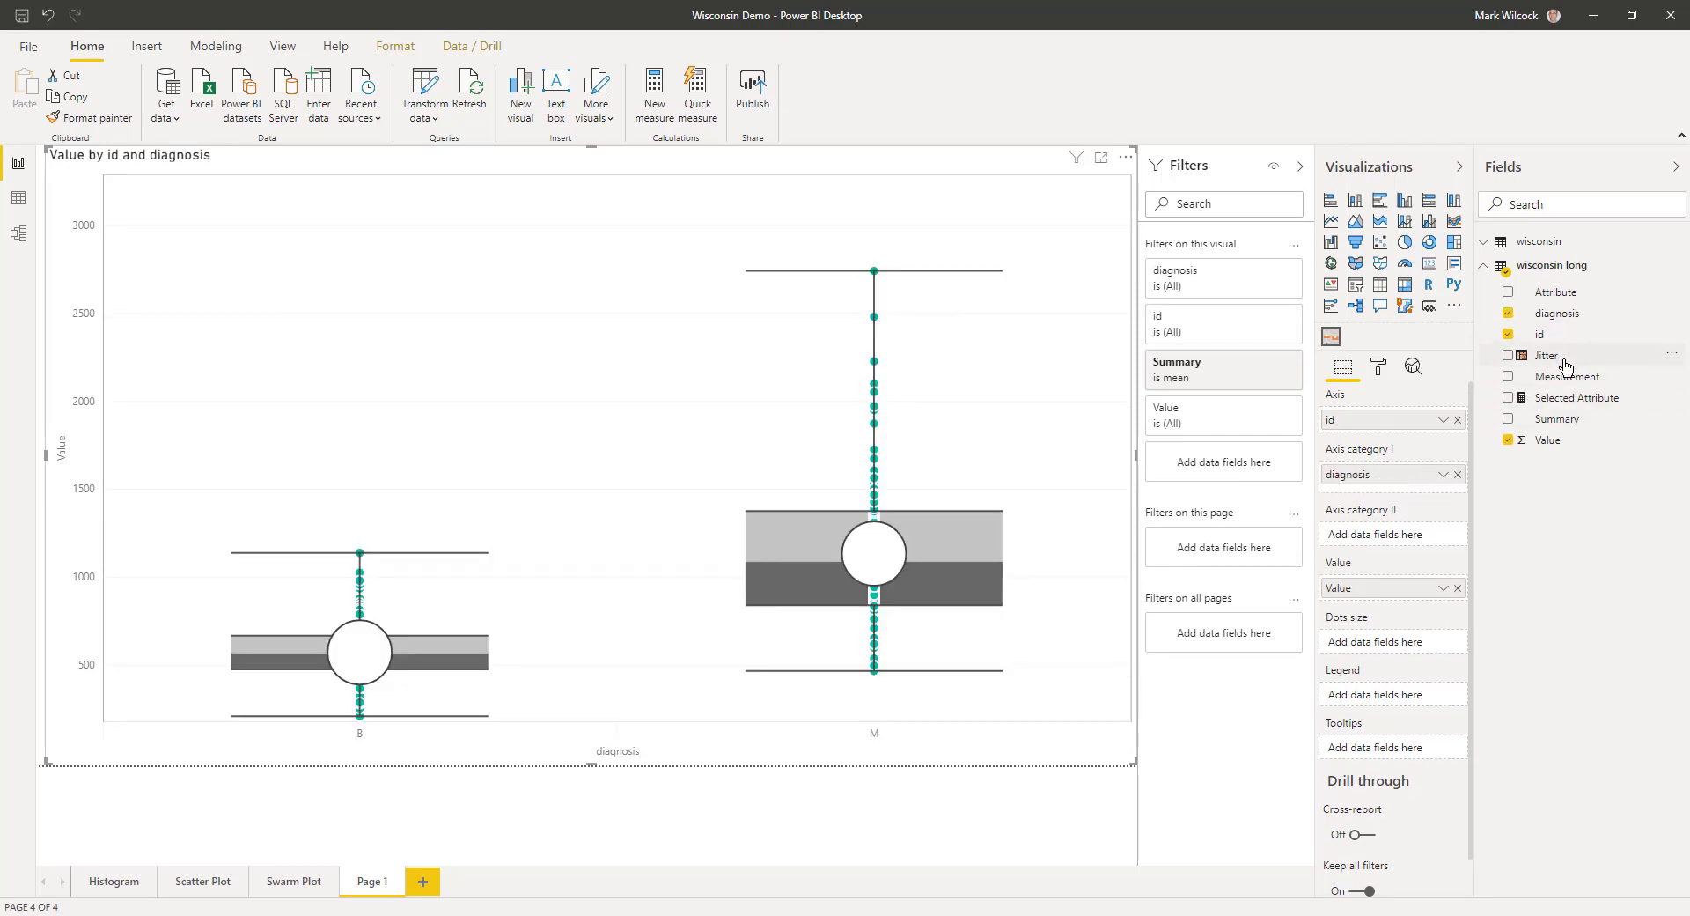
{"action": "left_click_drag", "start_coordinate": [1554, 292], "coordinate": [1413, 546]}
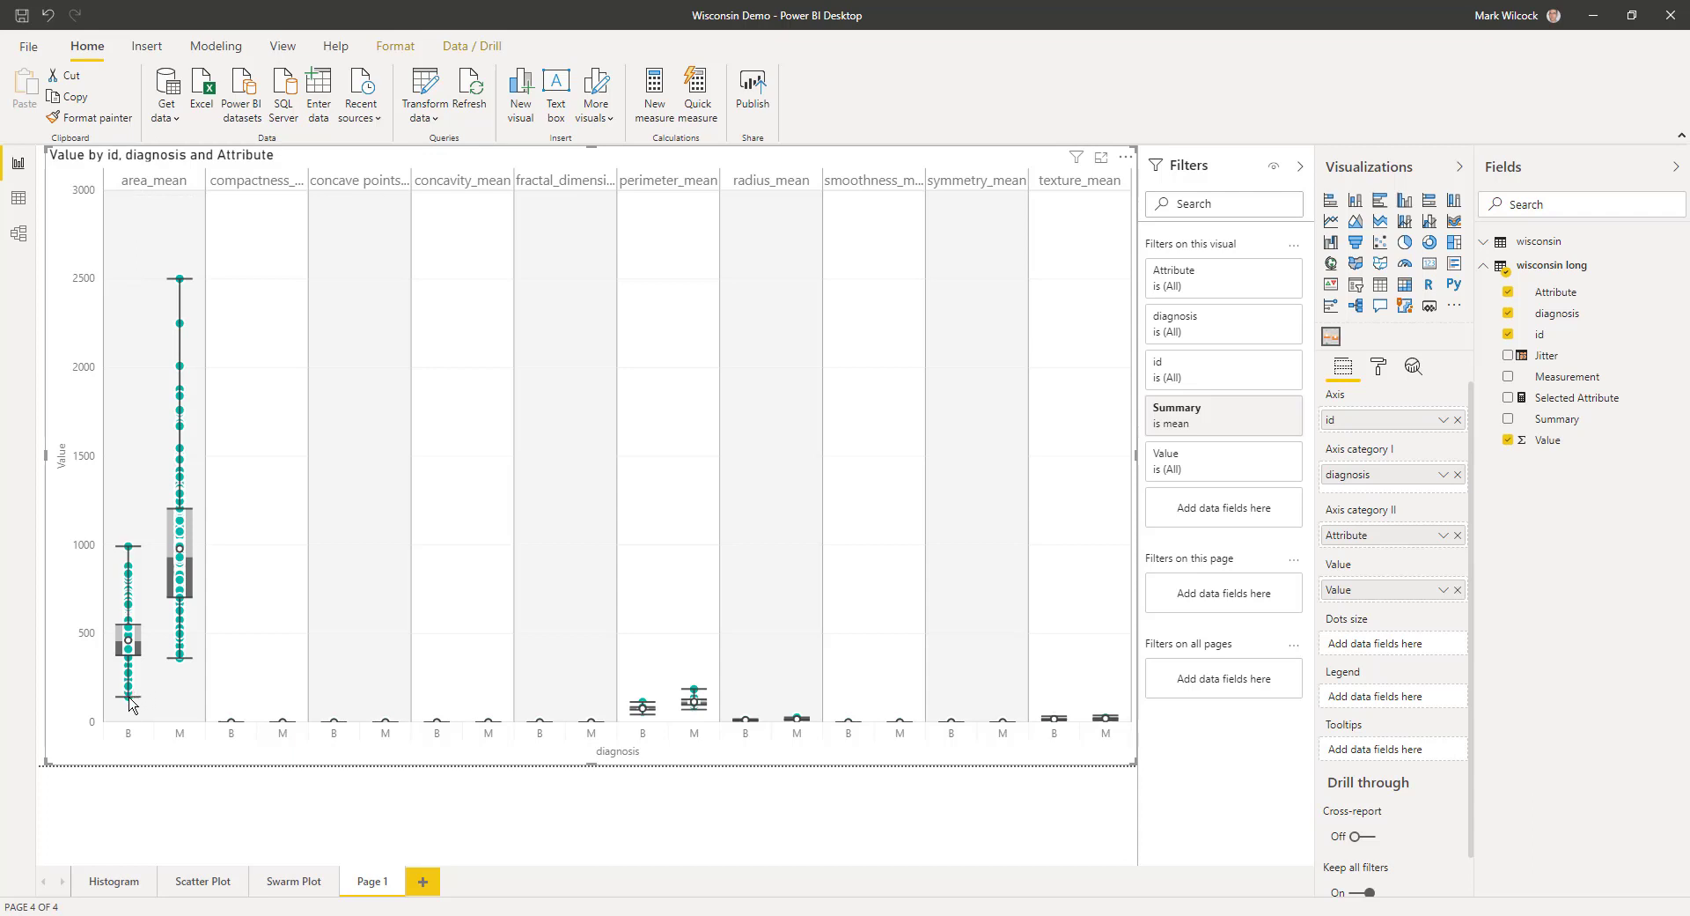
Step: Read the tooltips on the per-attribute swarm box plots
{"action": "mouse_move", "coordinate": [128, 705]}
{"action": "mouse_move", "coordinate": [180, 669]}
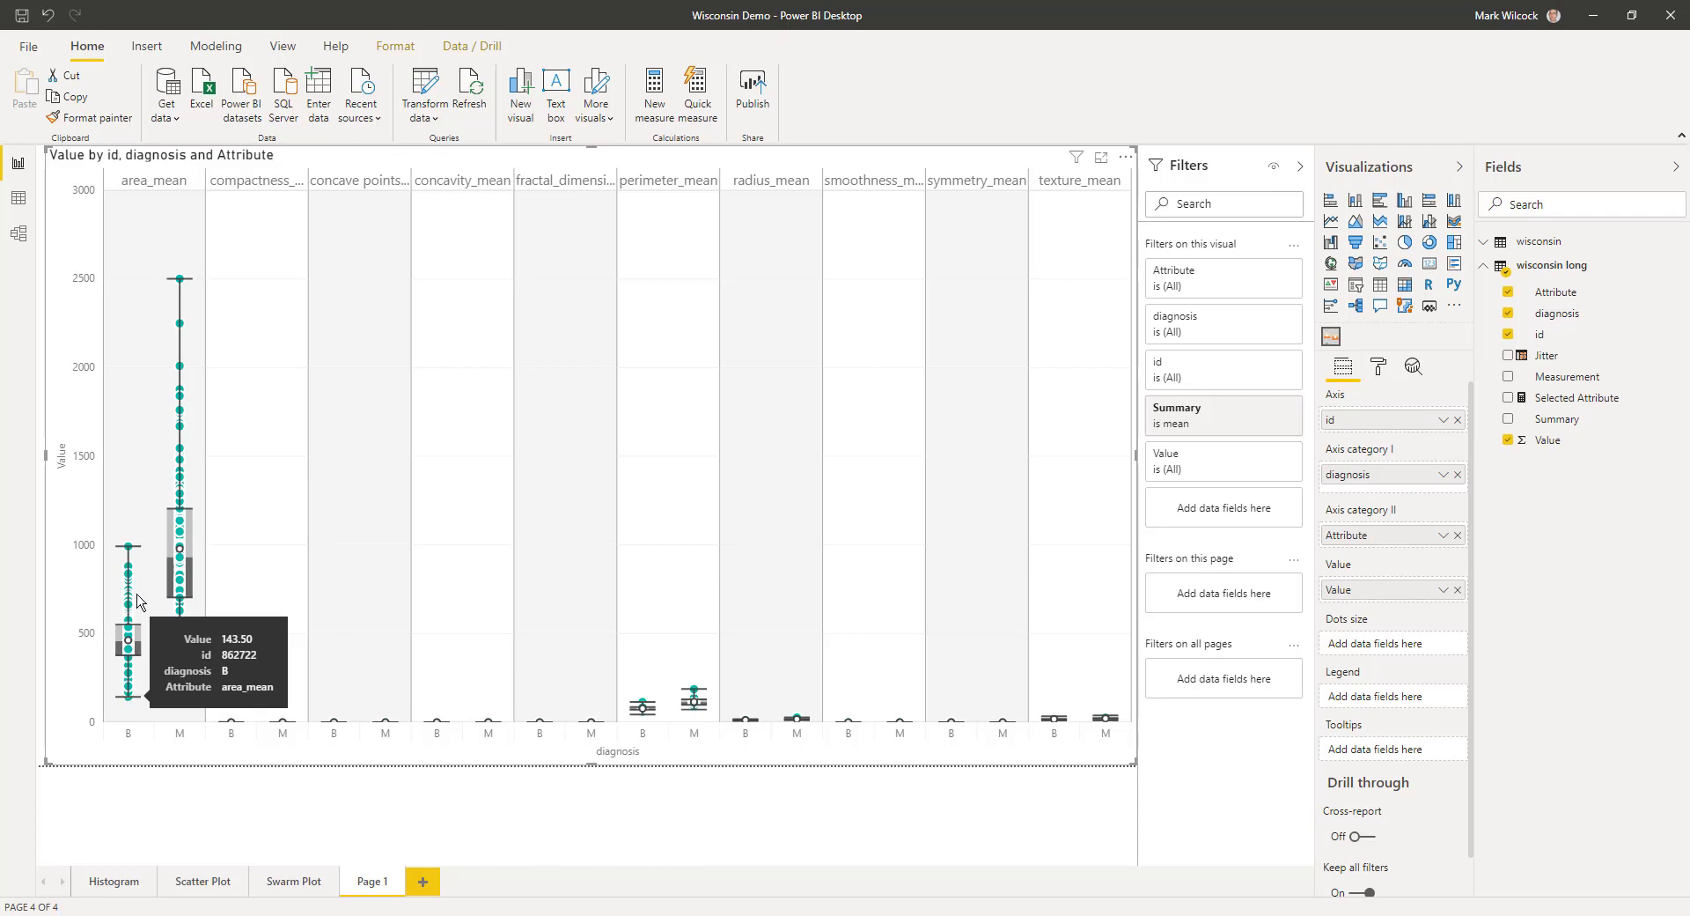
{"action": "mouse_move", "coordinate": [126, 548]}
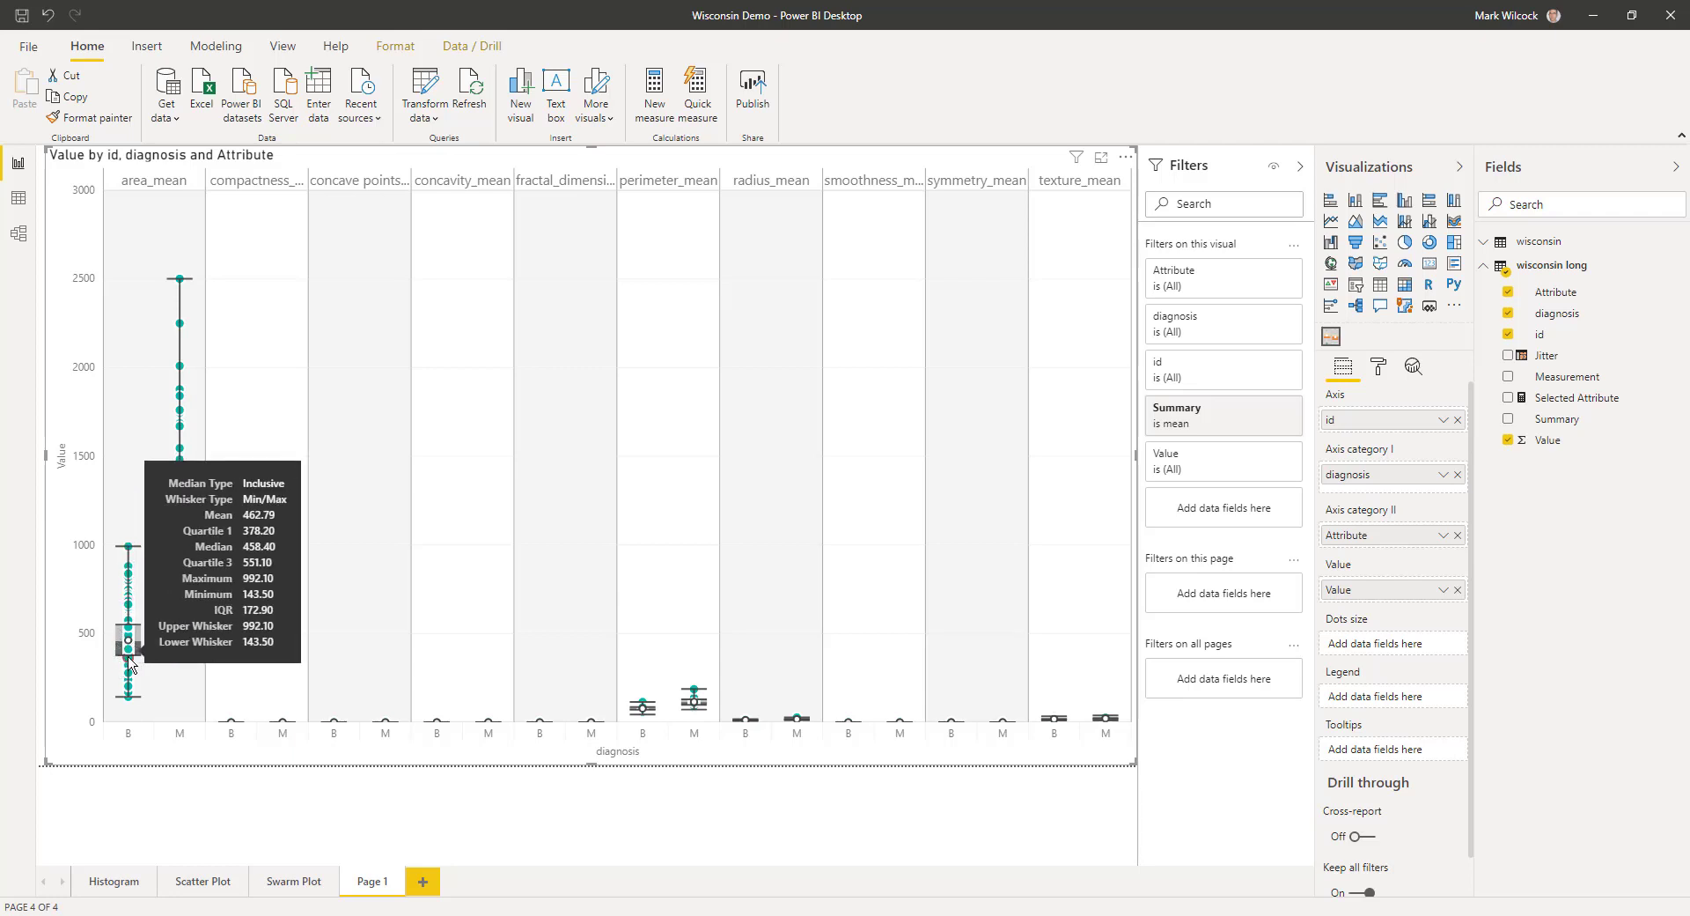
{"action": "mouse_move", "coordinate": [129, 626]}
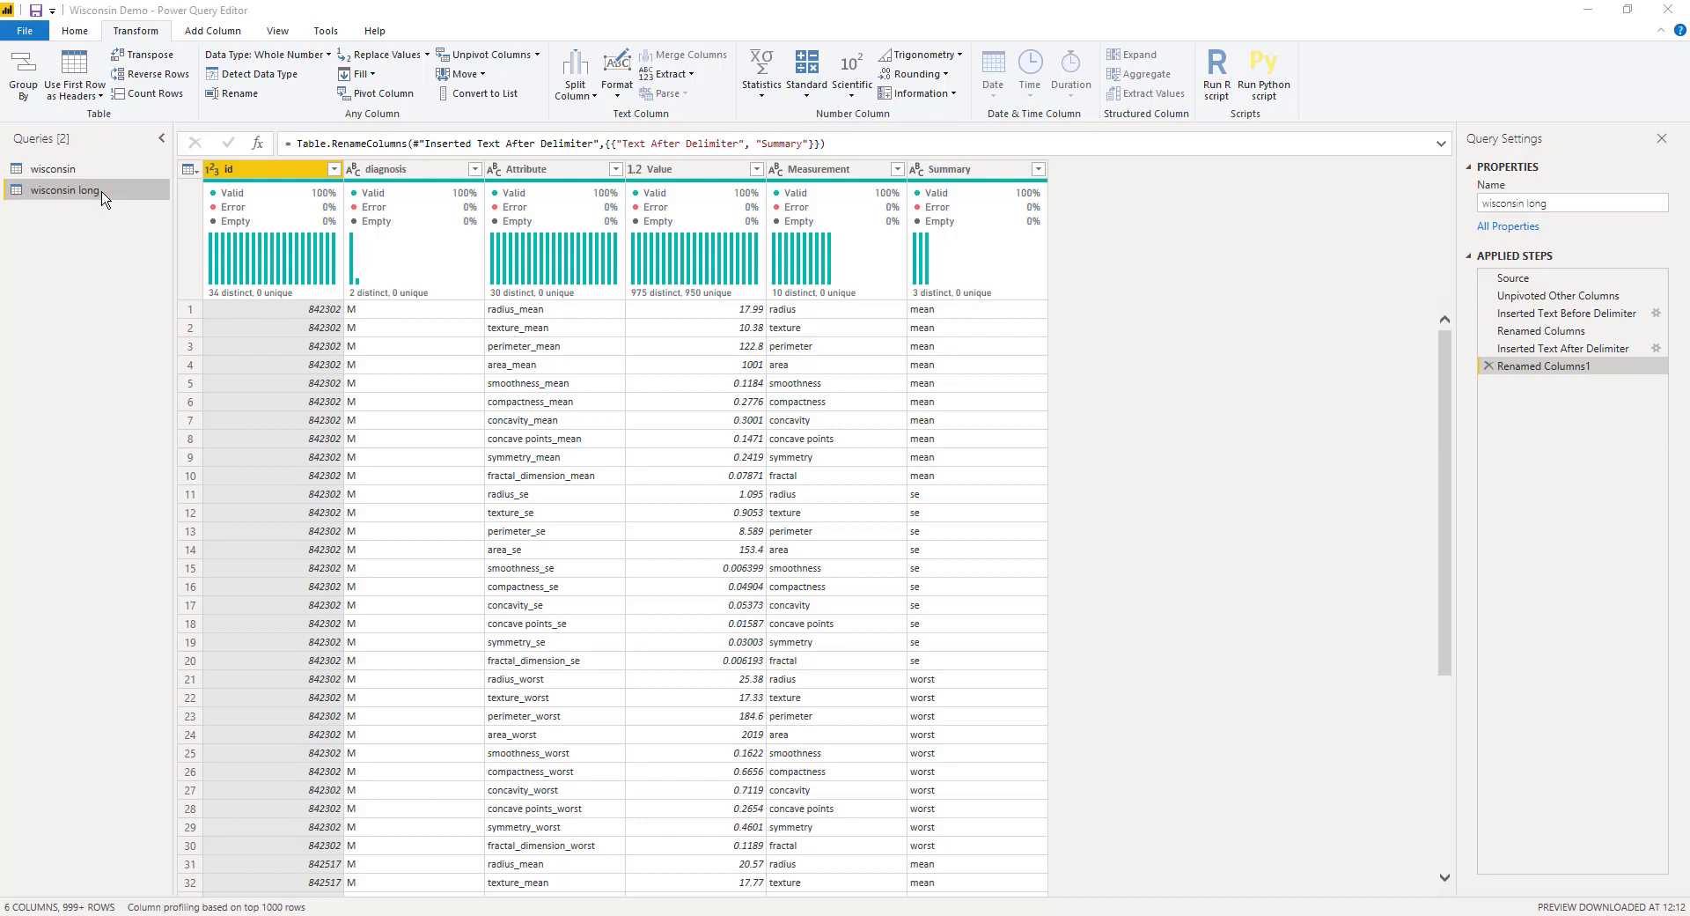
Step: Create a reference query of wisconsin long named 'wisconsin long summary'
{"action": "right_click", "coordinate": [103, 196]}
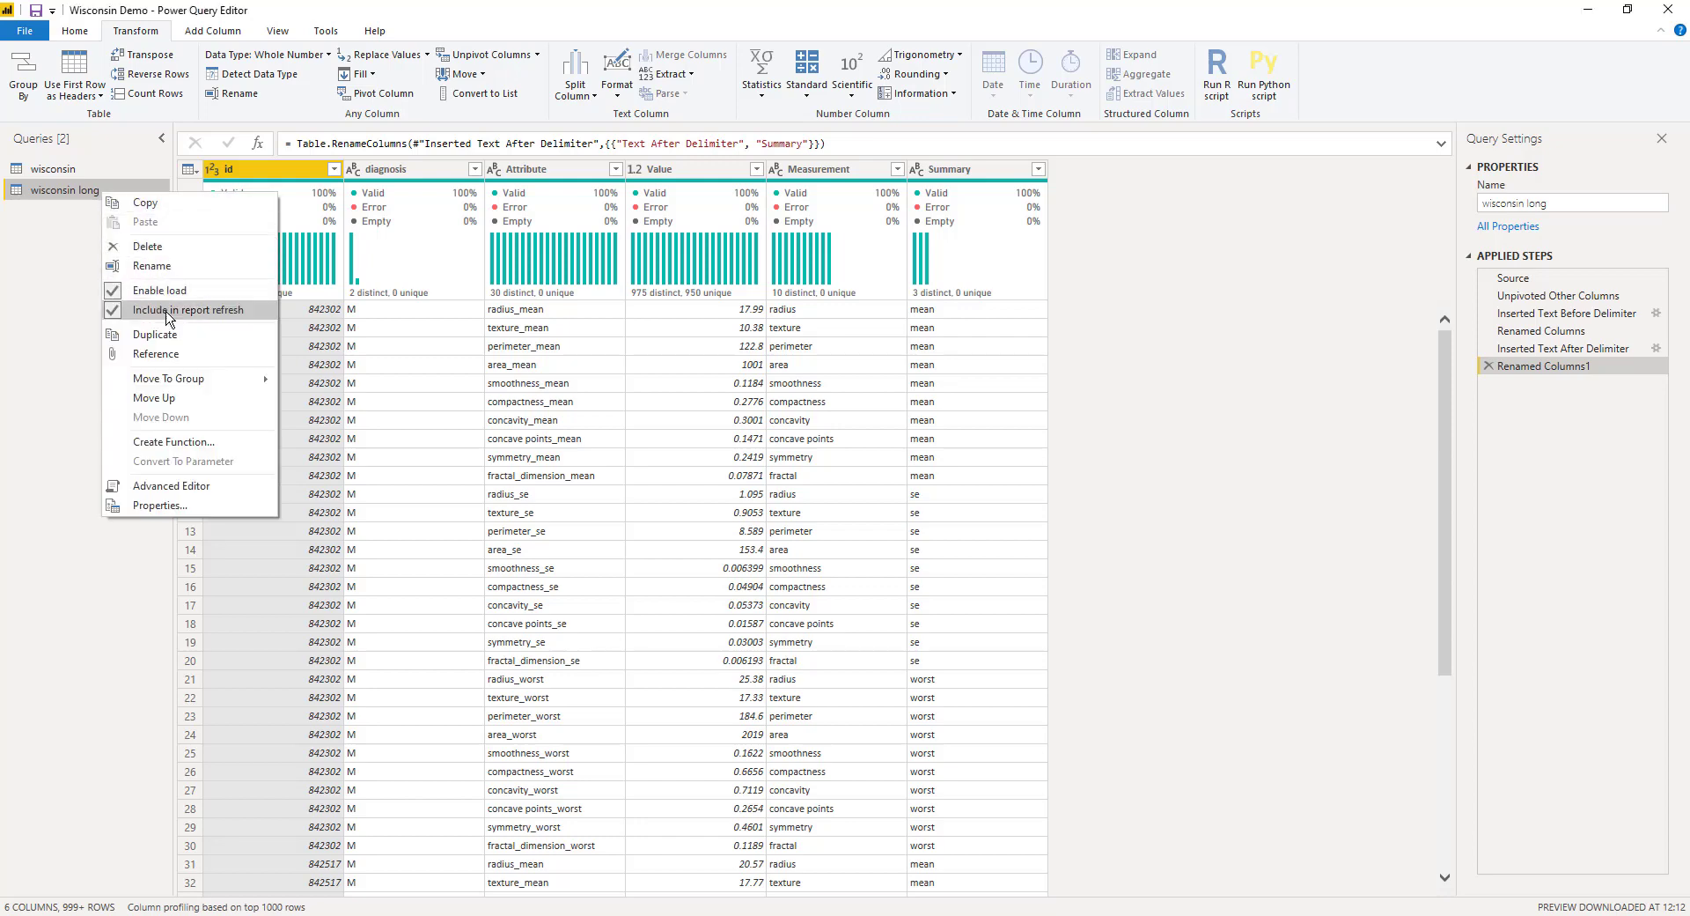
{"action": "left_click", "coordinate": [177, 356]}
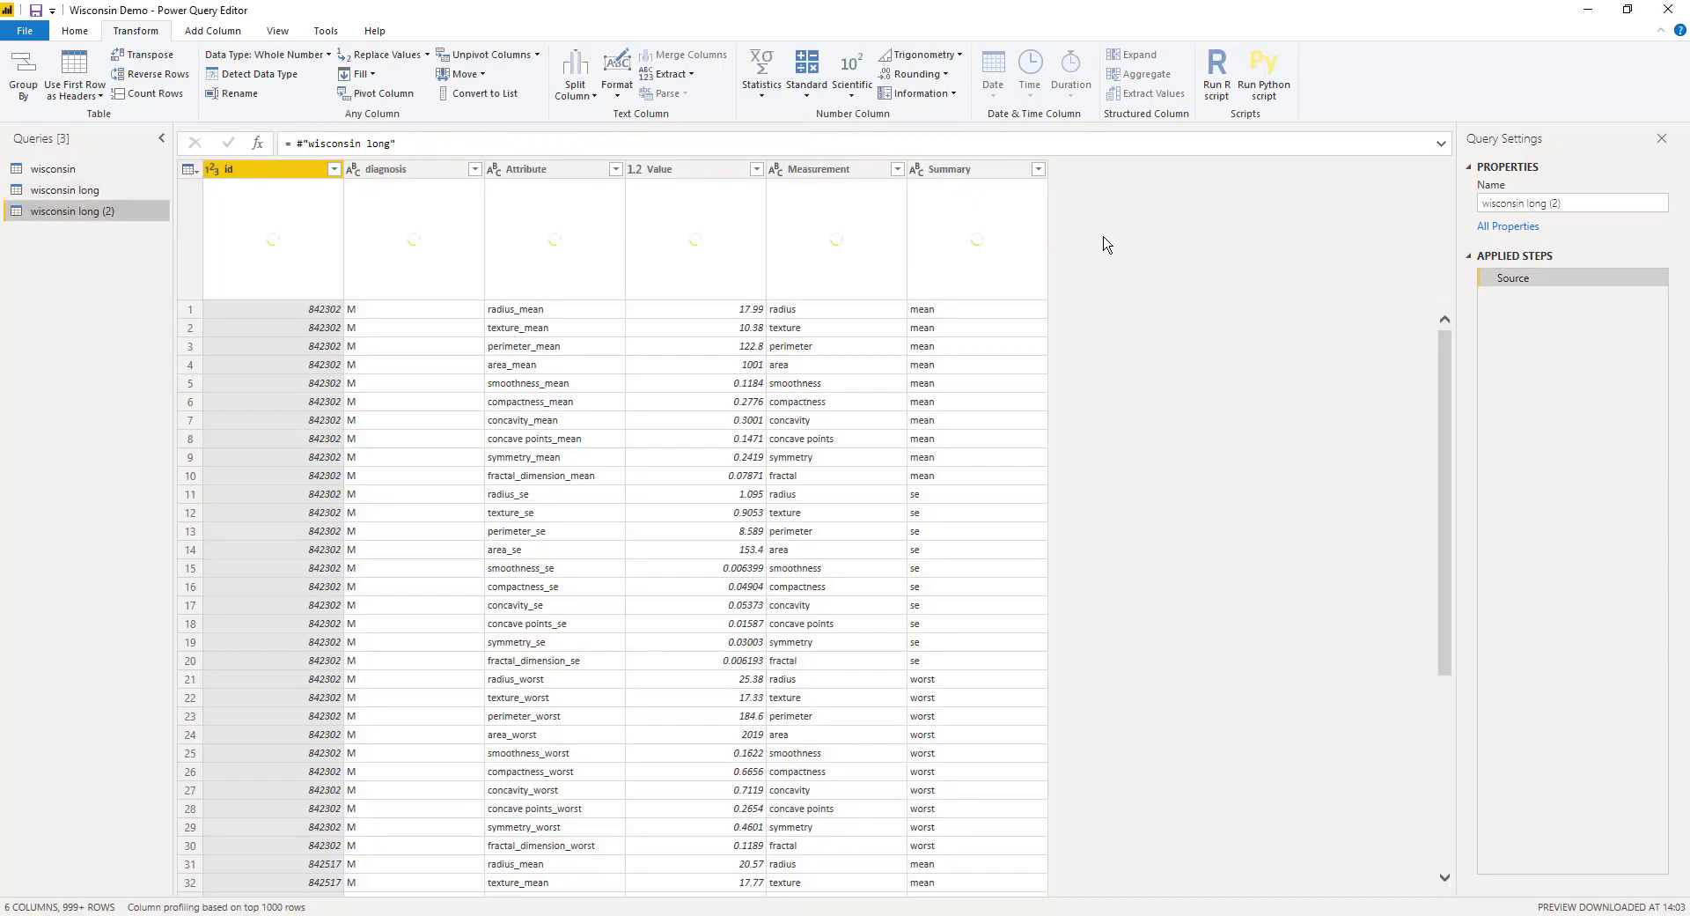
{"action": "left_click", "coordinate": [1571, 210]}
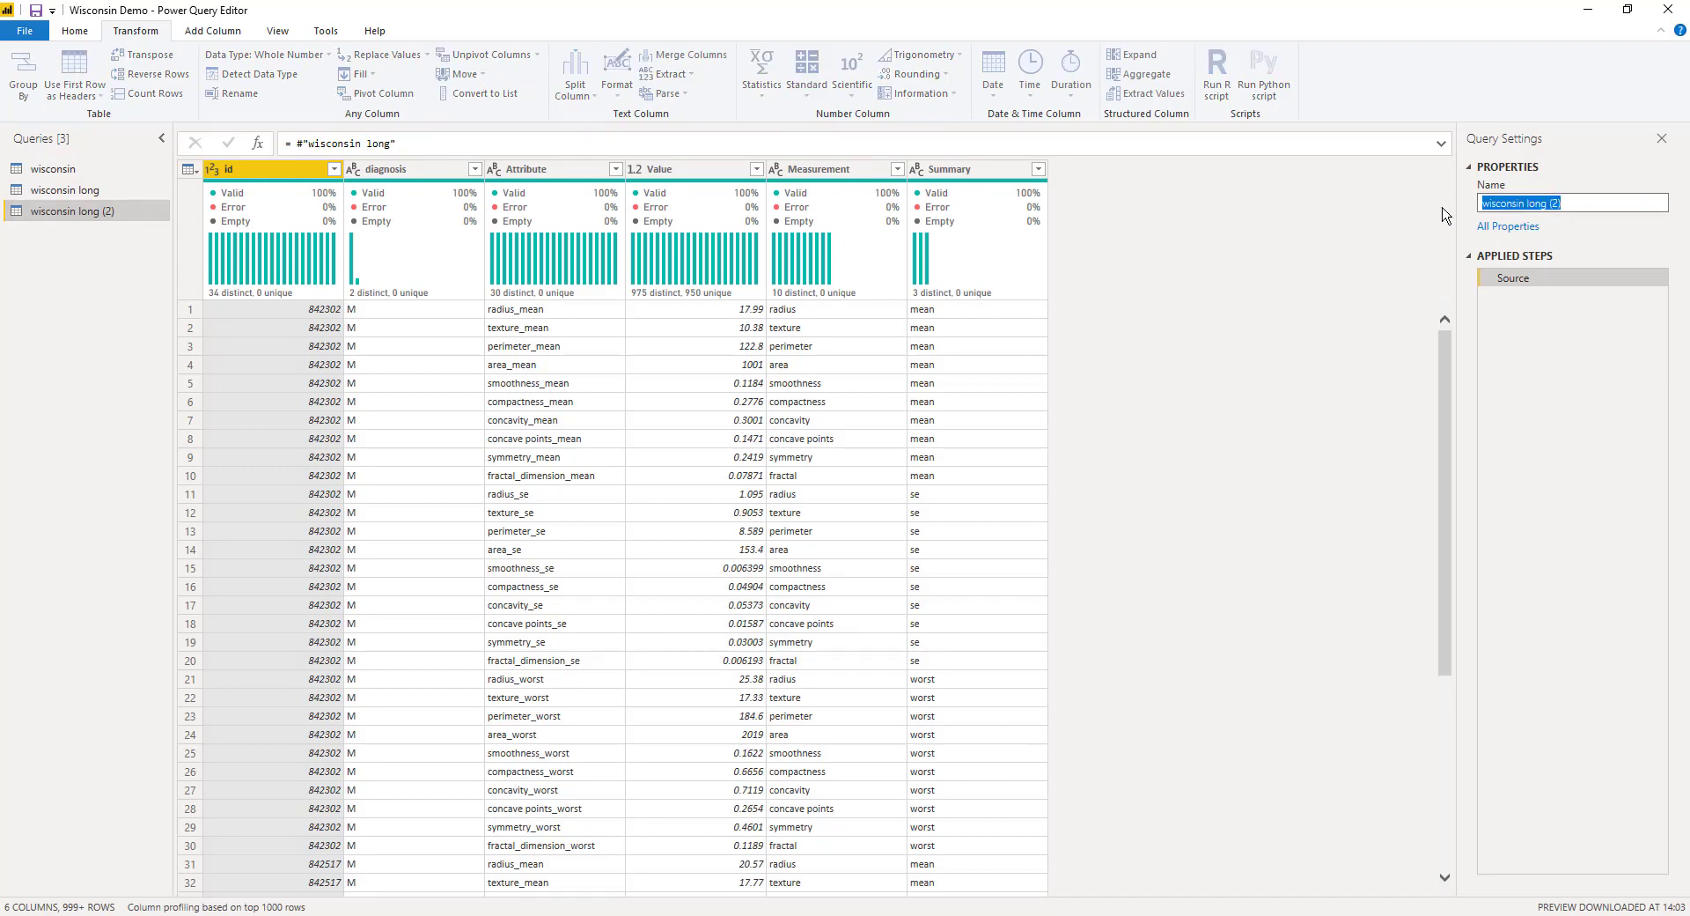
{"action": "type", "text": "wisconsin long summary"}
{"action": "key", "text": "Return"}
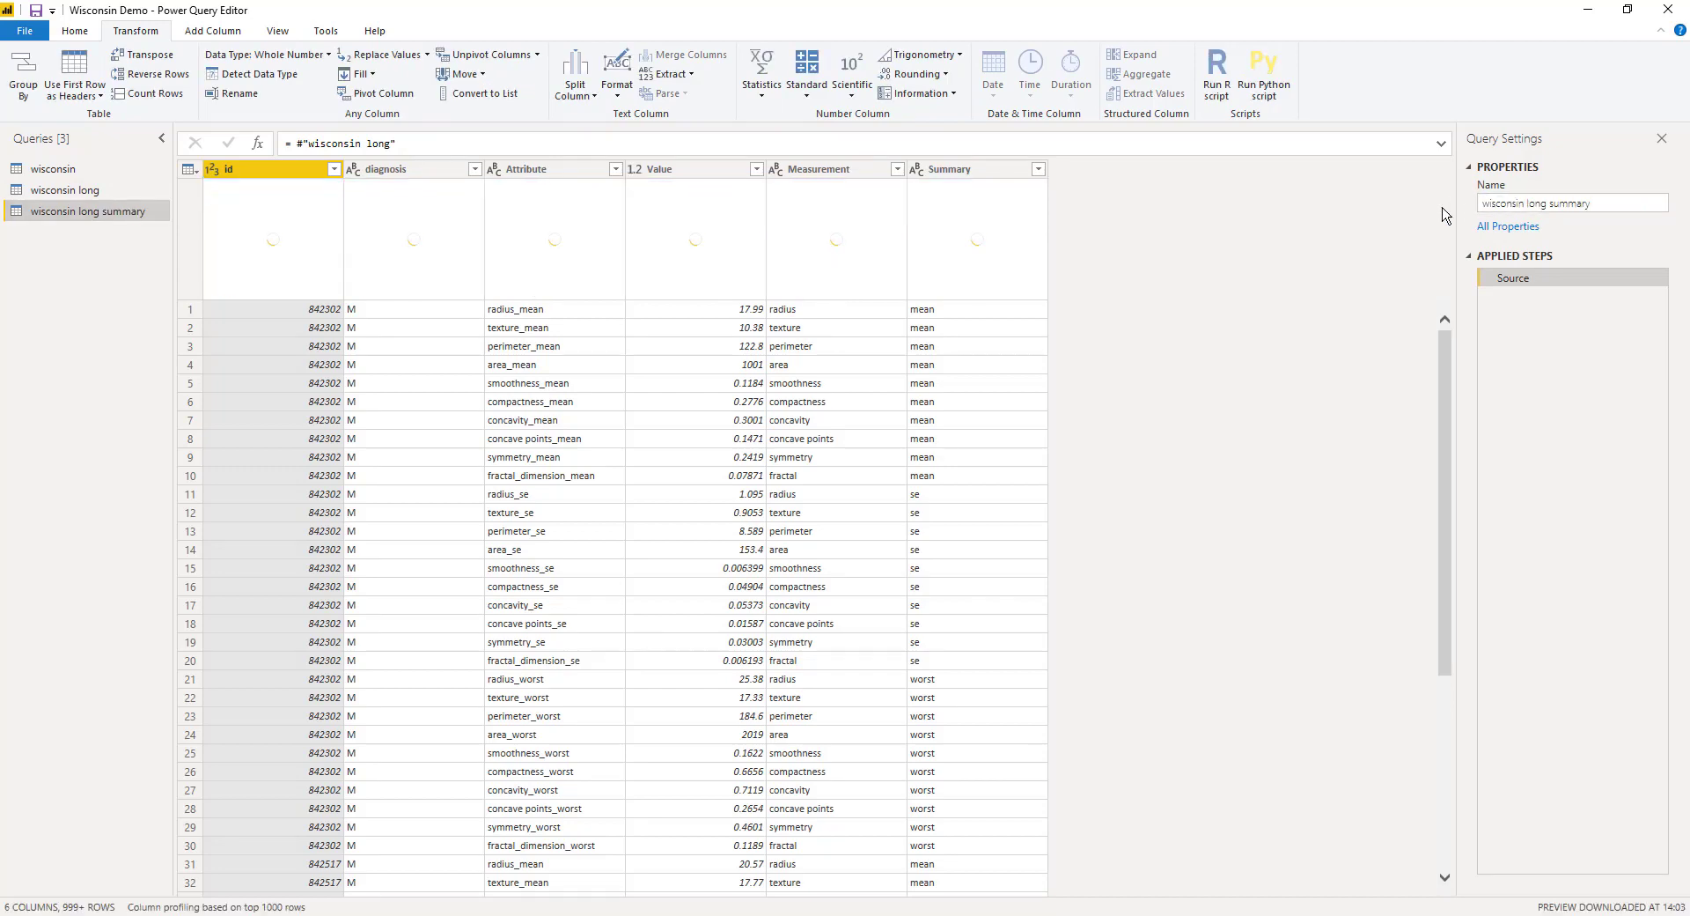
Step: Keep only the Attribute and Value columns in the new query
{"action": "left_click", "coordinate": [559, 169]}
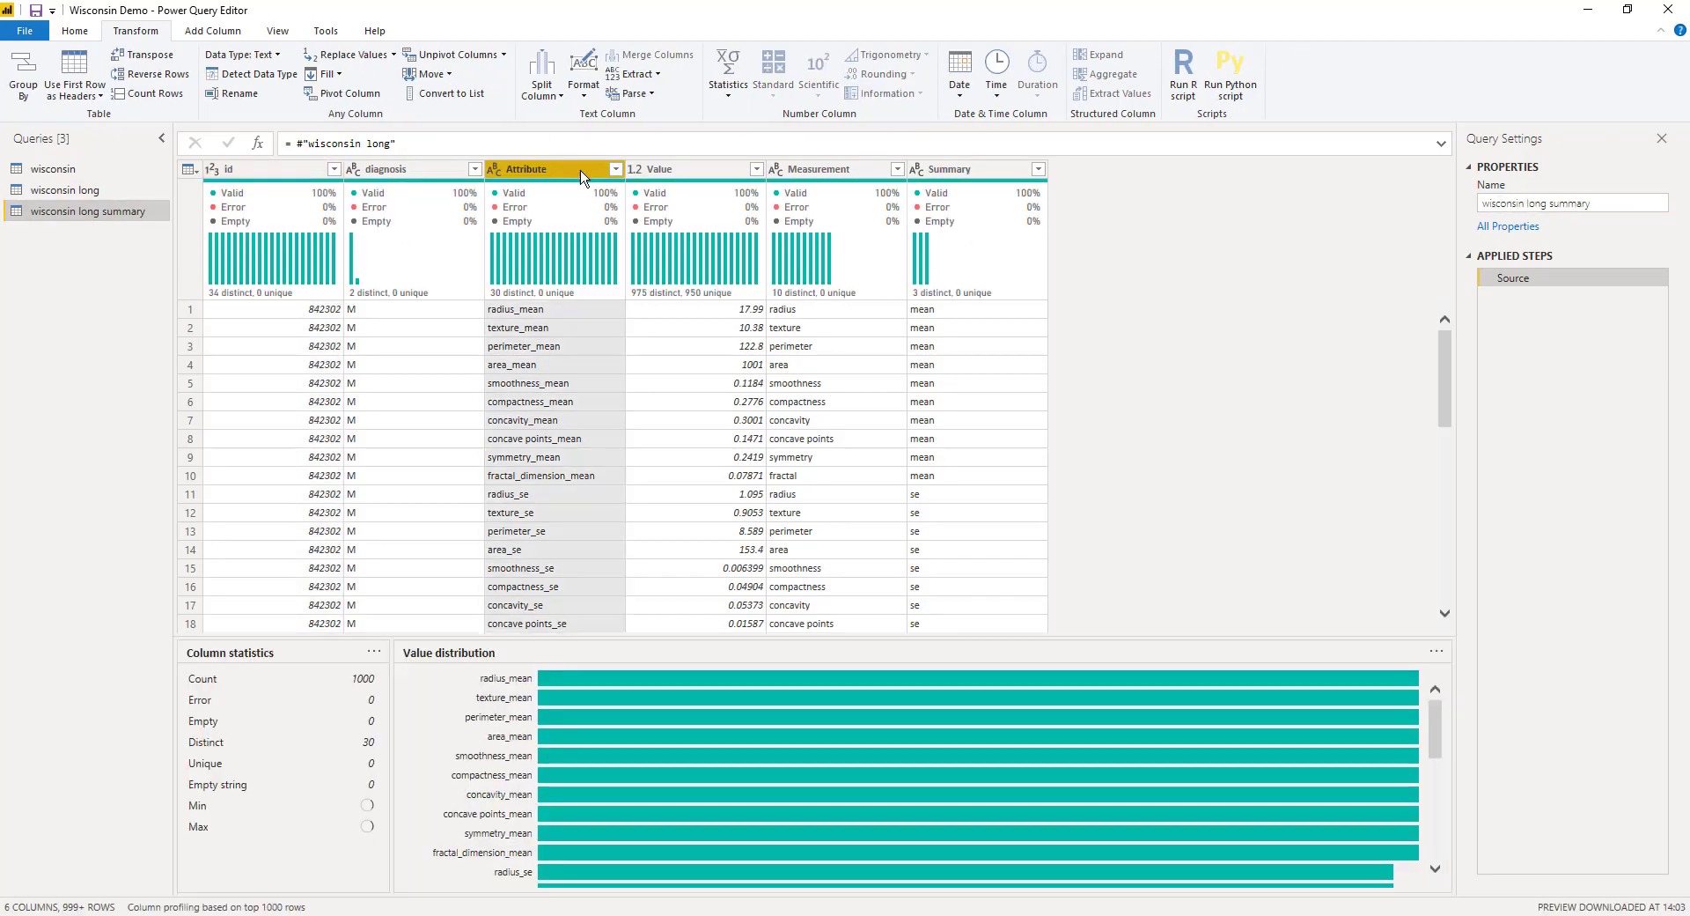
{"action": "left_click", "coordinate": [670, 174], "text": "ctrl"}
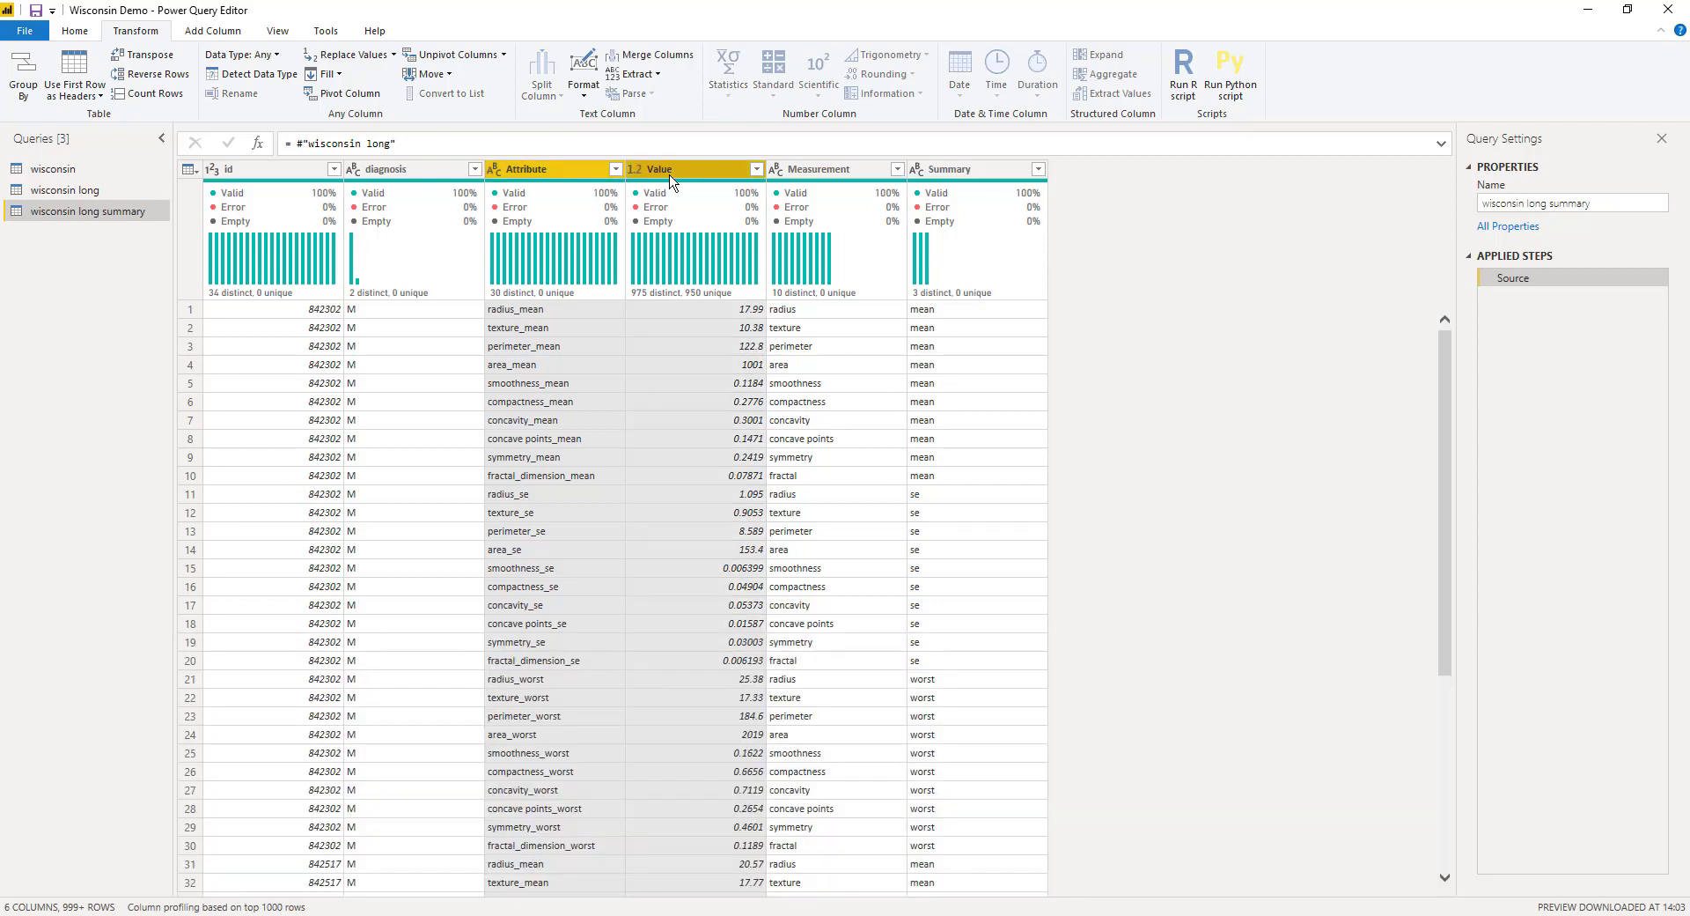
{"action": "right_click", "coordinate": [670, 180]}
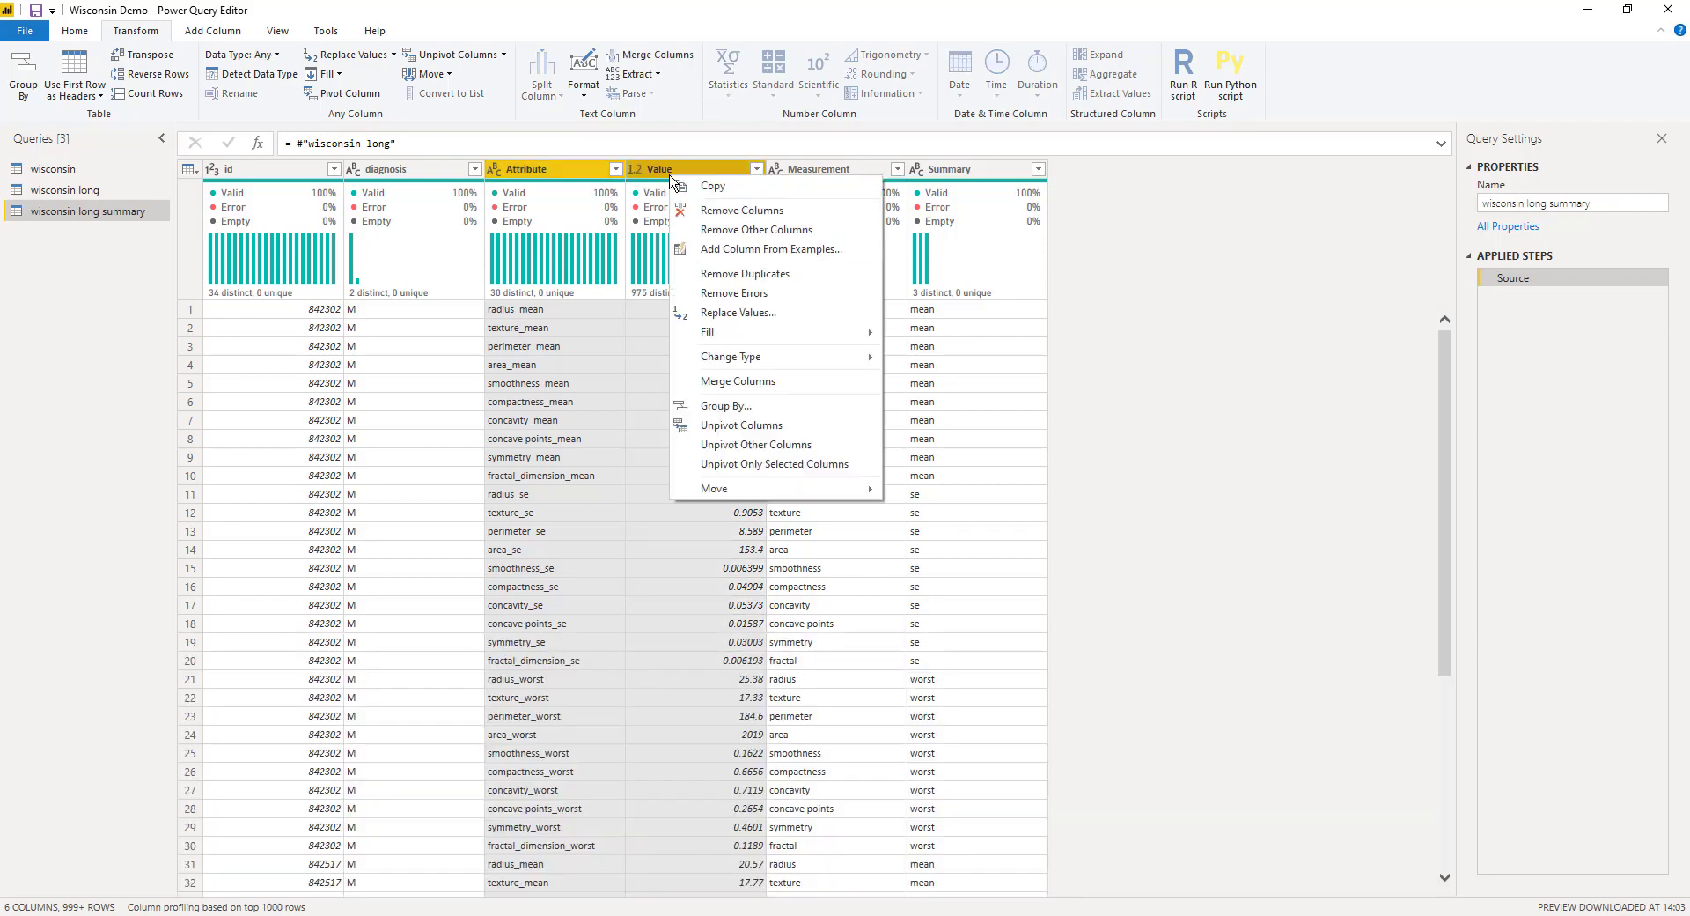
{"action": "left_click", "coordinate": [738, 230]}
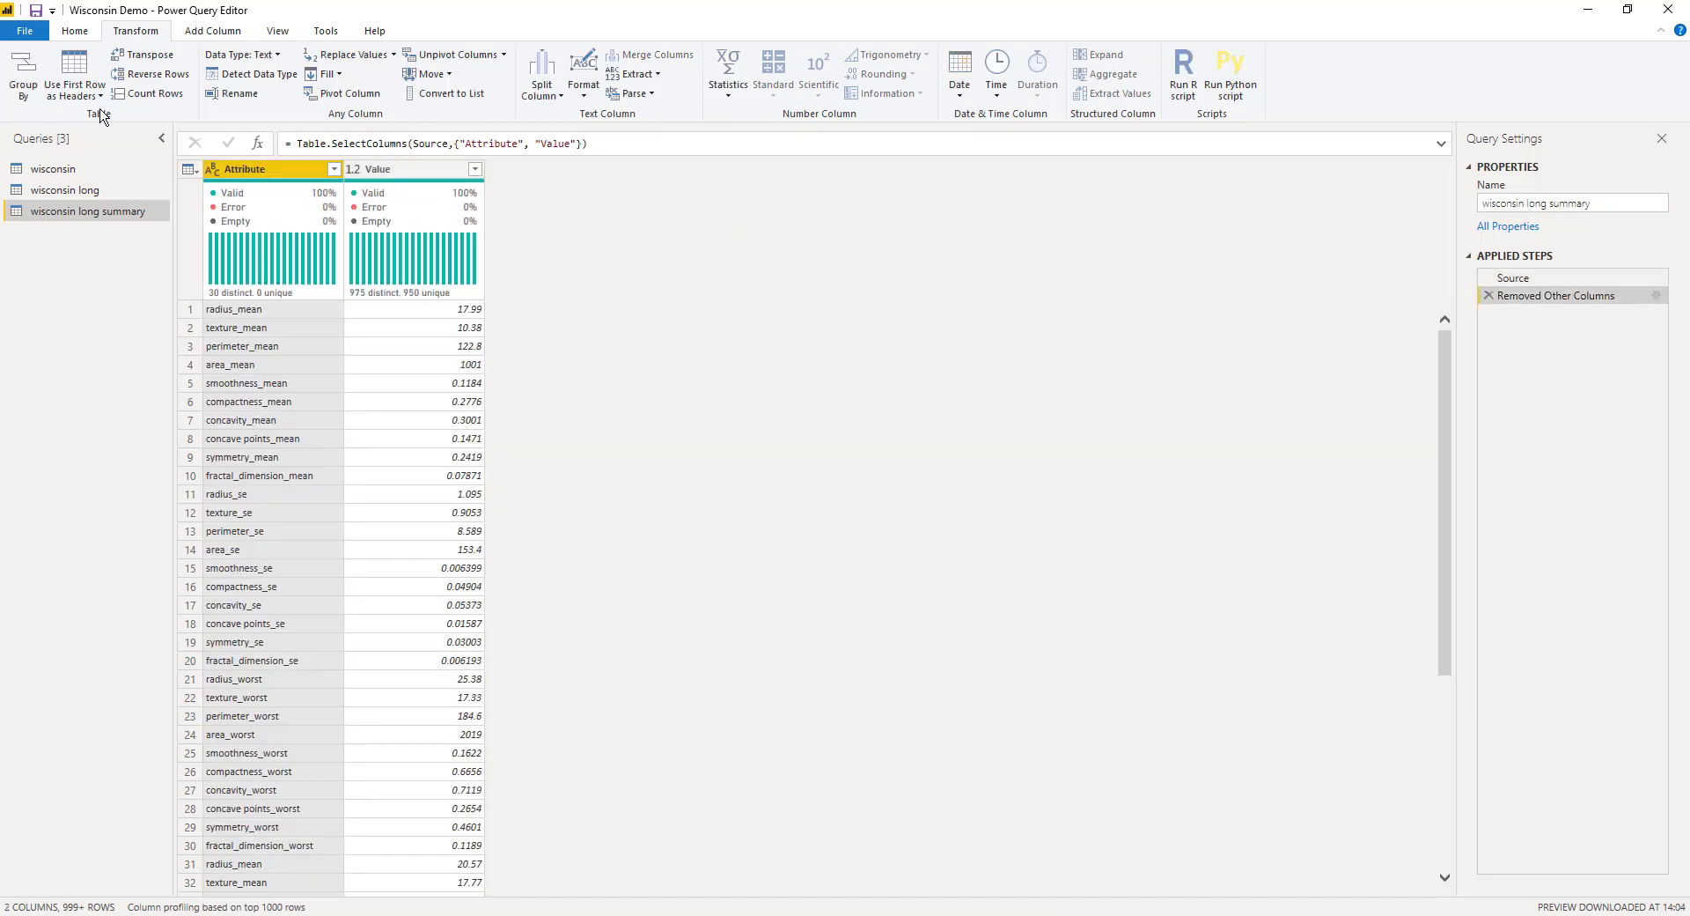
Step: Group by Attribute with an advanced aggregation named Mean averaging Value
{"action": "left_click", "coordinate": [32, 83]}
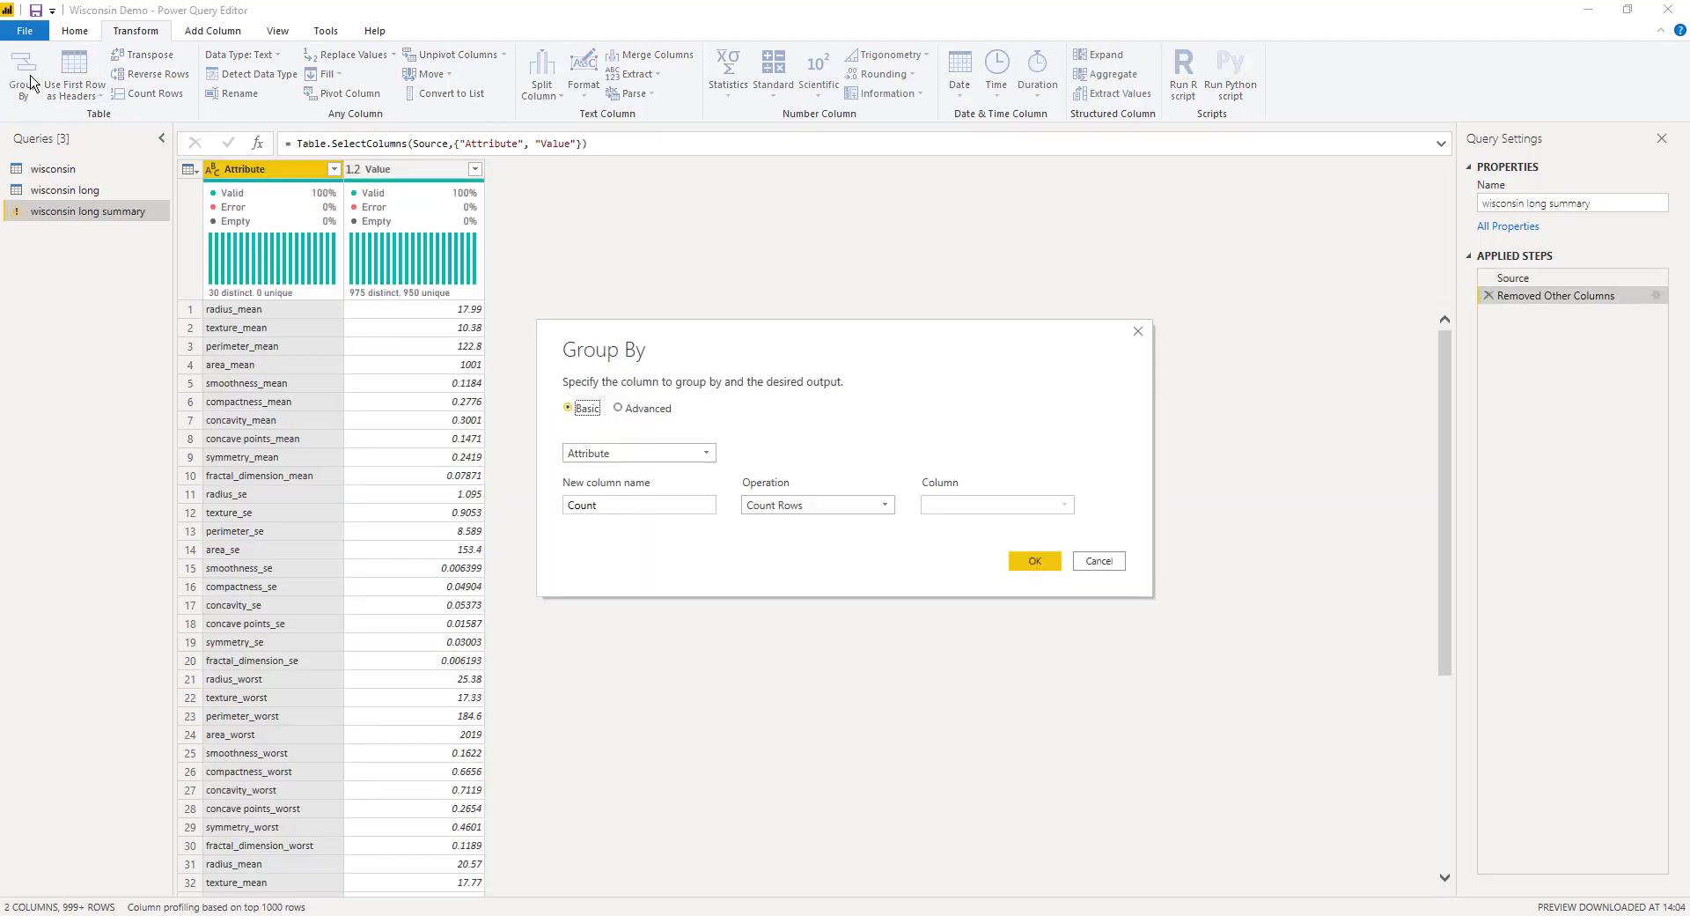
{"action": "left_click", "coordinate": [619, 407]}
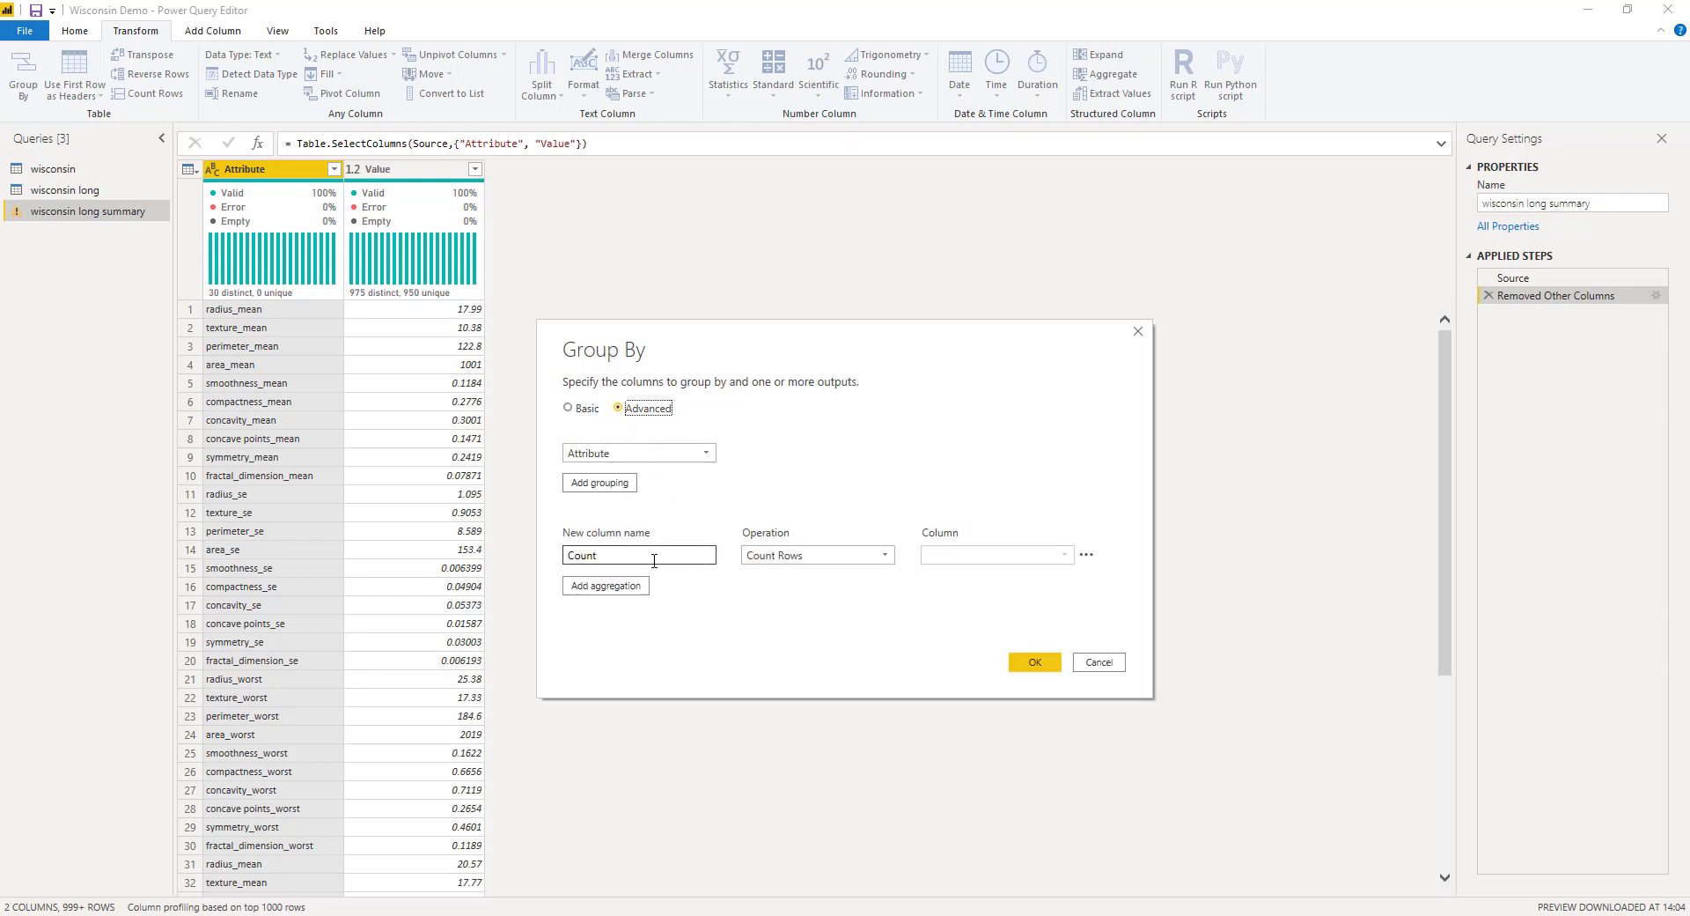
{"action": "left_click", "coordinate": [827, 556]}
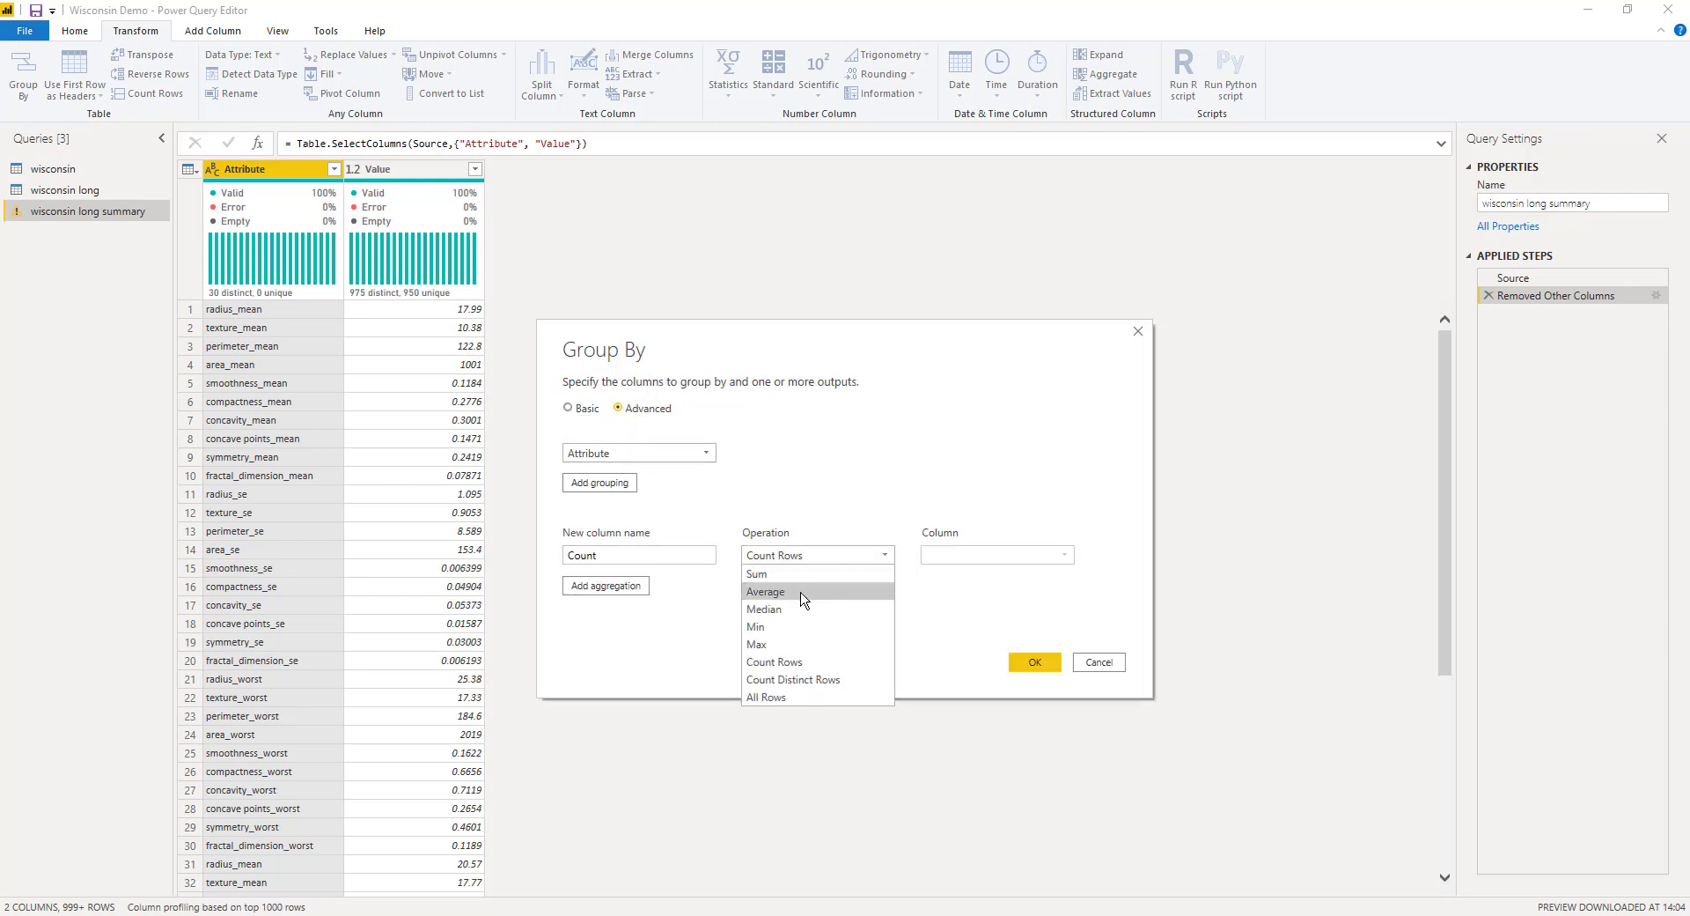
{"action": "left_click", "coordinate": [803, 593]}
{"action": "left_click", "coordinate": [961, 556]}
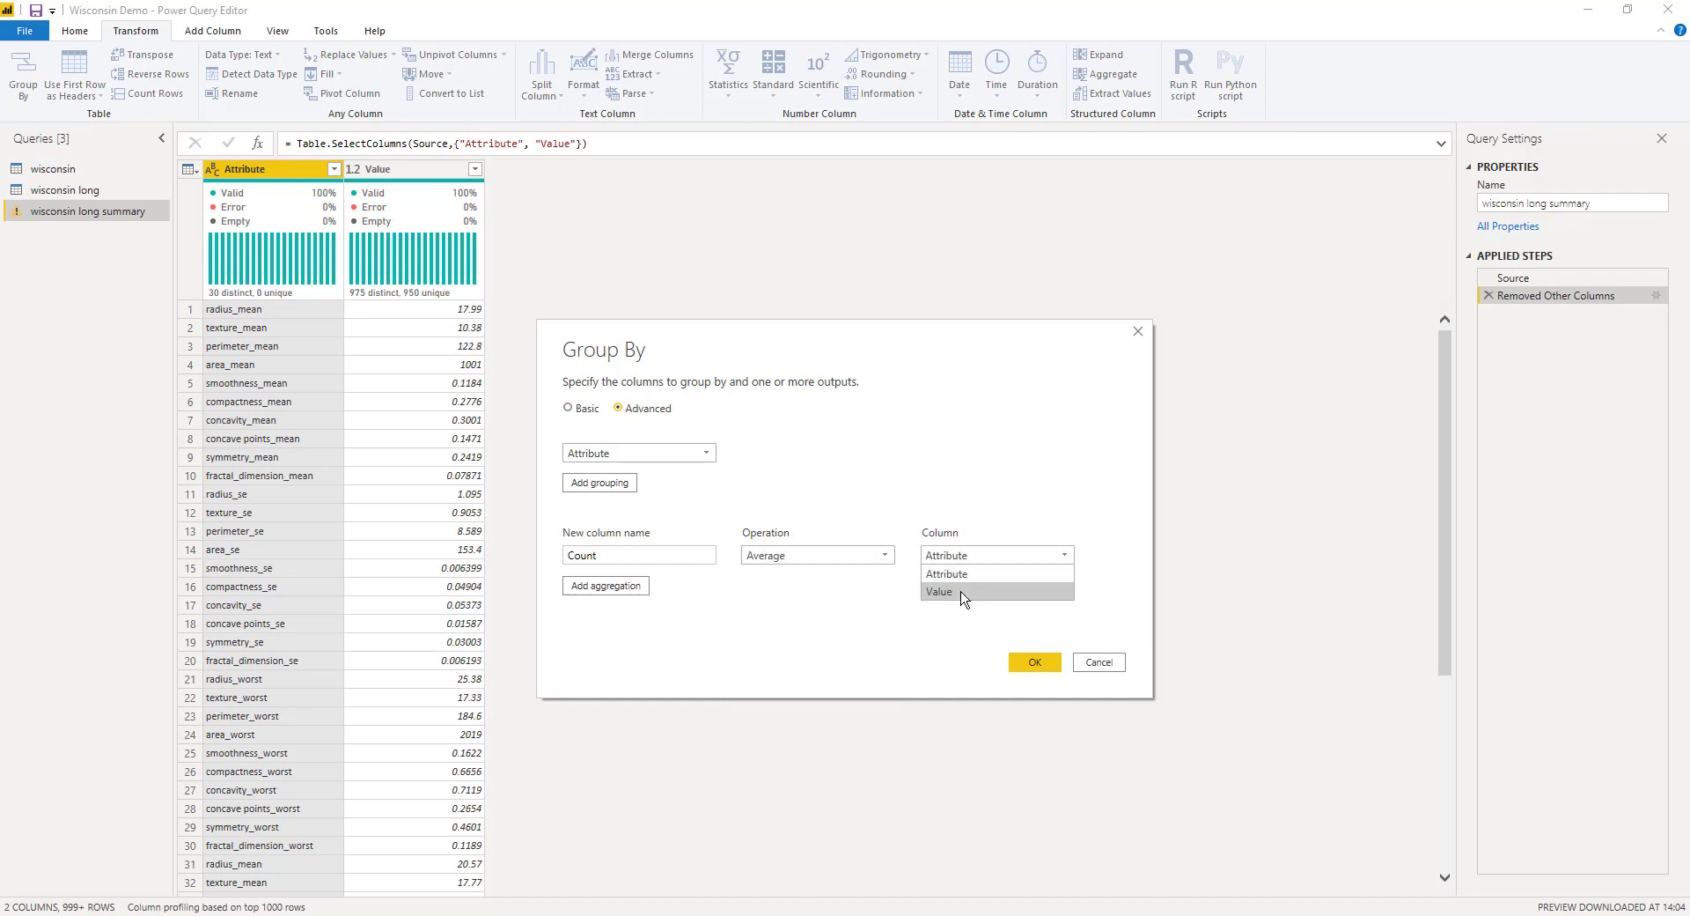
{"action": "left_click", "coordinate": [962, 589]}
{"action": "double_click", "coordinate": [593, 556]}
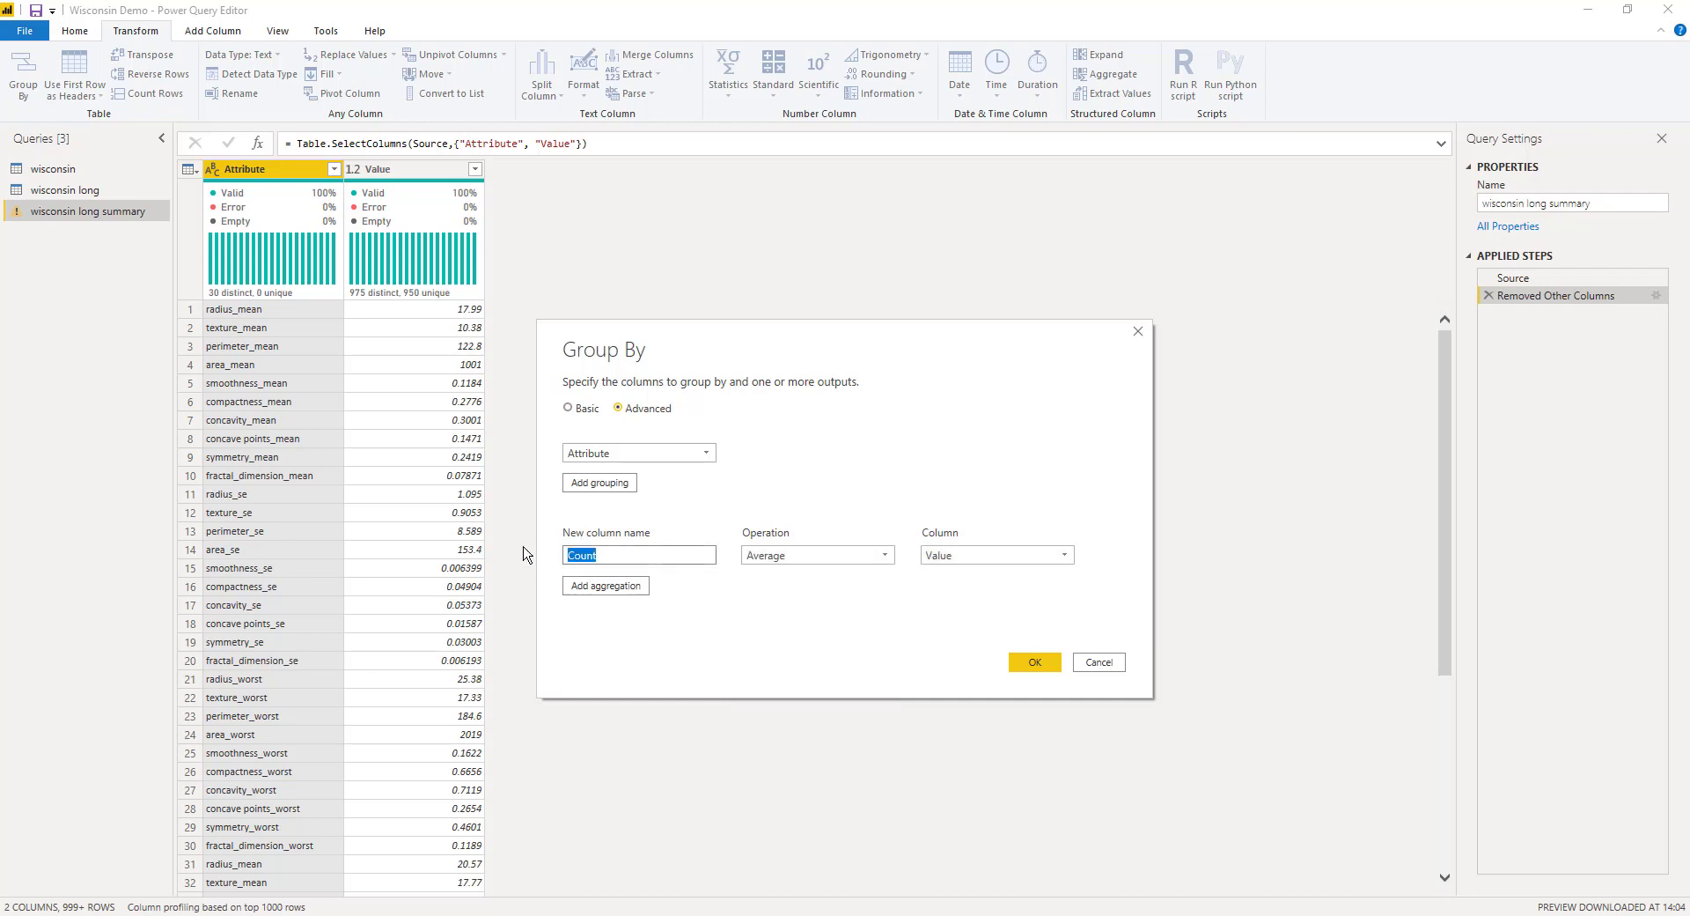
{"action": "type", "text": "Mean"}
Step: Add a second aggregation named SD taking the Max of Value, and apply the grouping
{"action": "left_click", "coordinate": [629, 589]}
{"action": "left_click", "coordinate": [883, 588]}
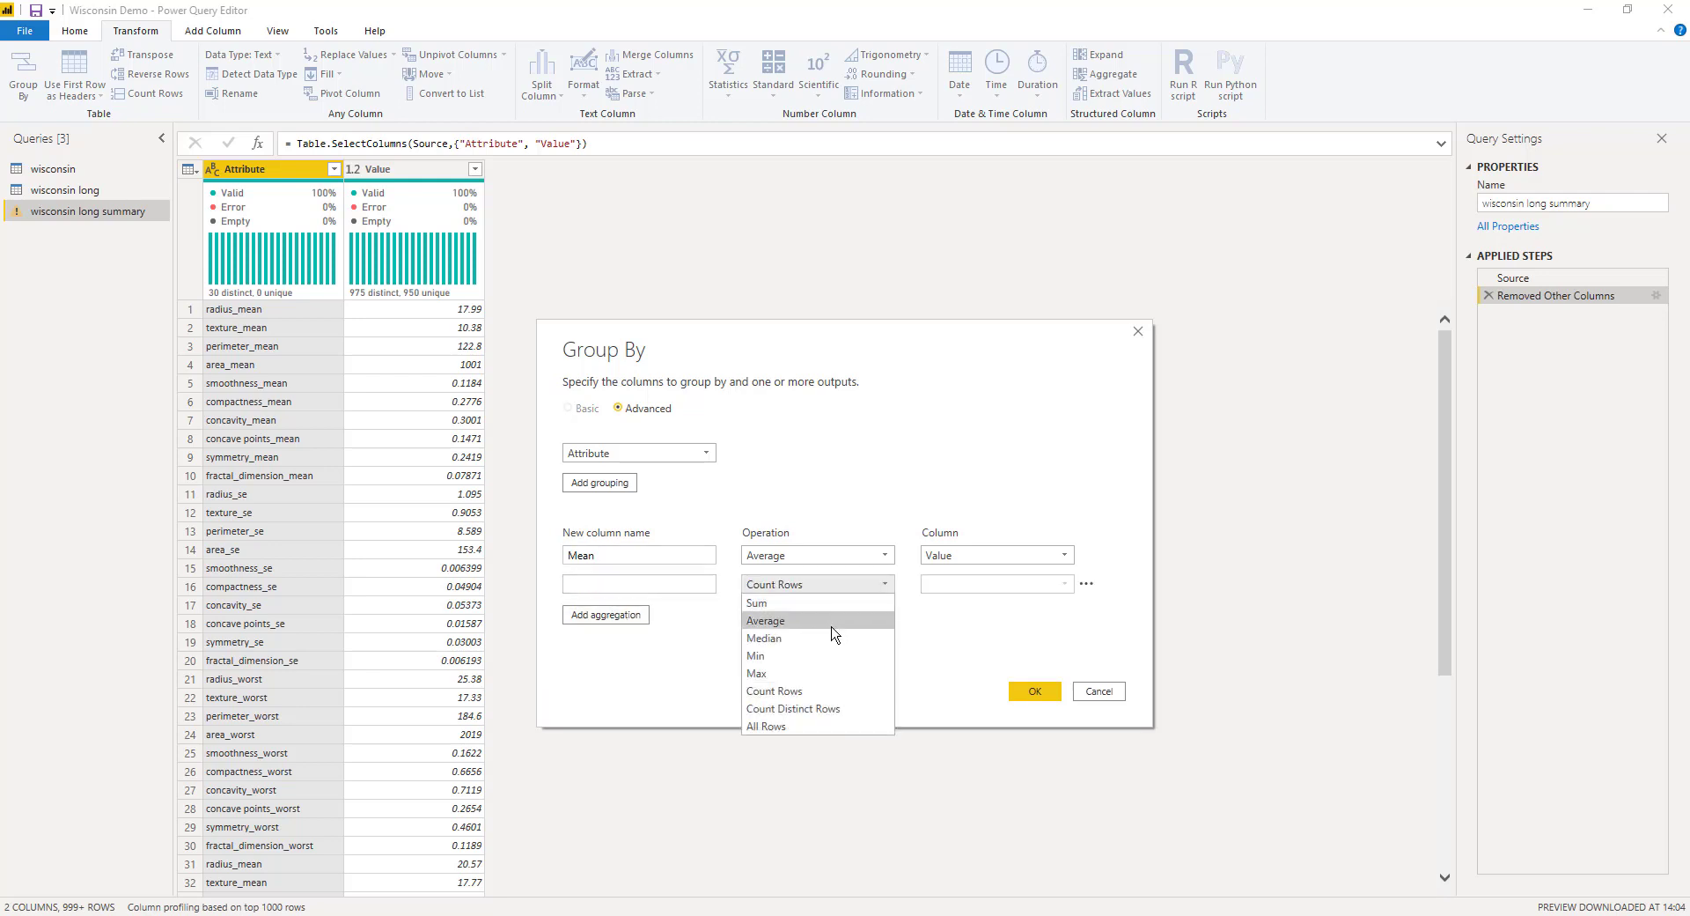
{"action": "left_click", "coordinate": [793, 675]}
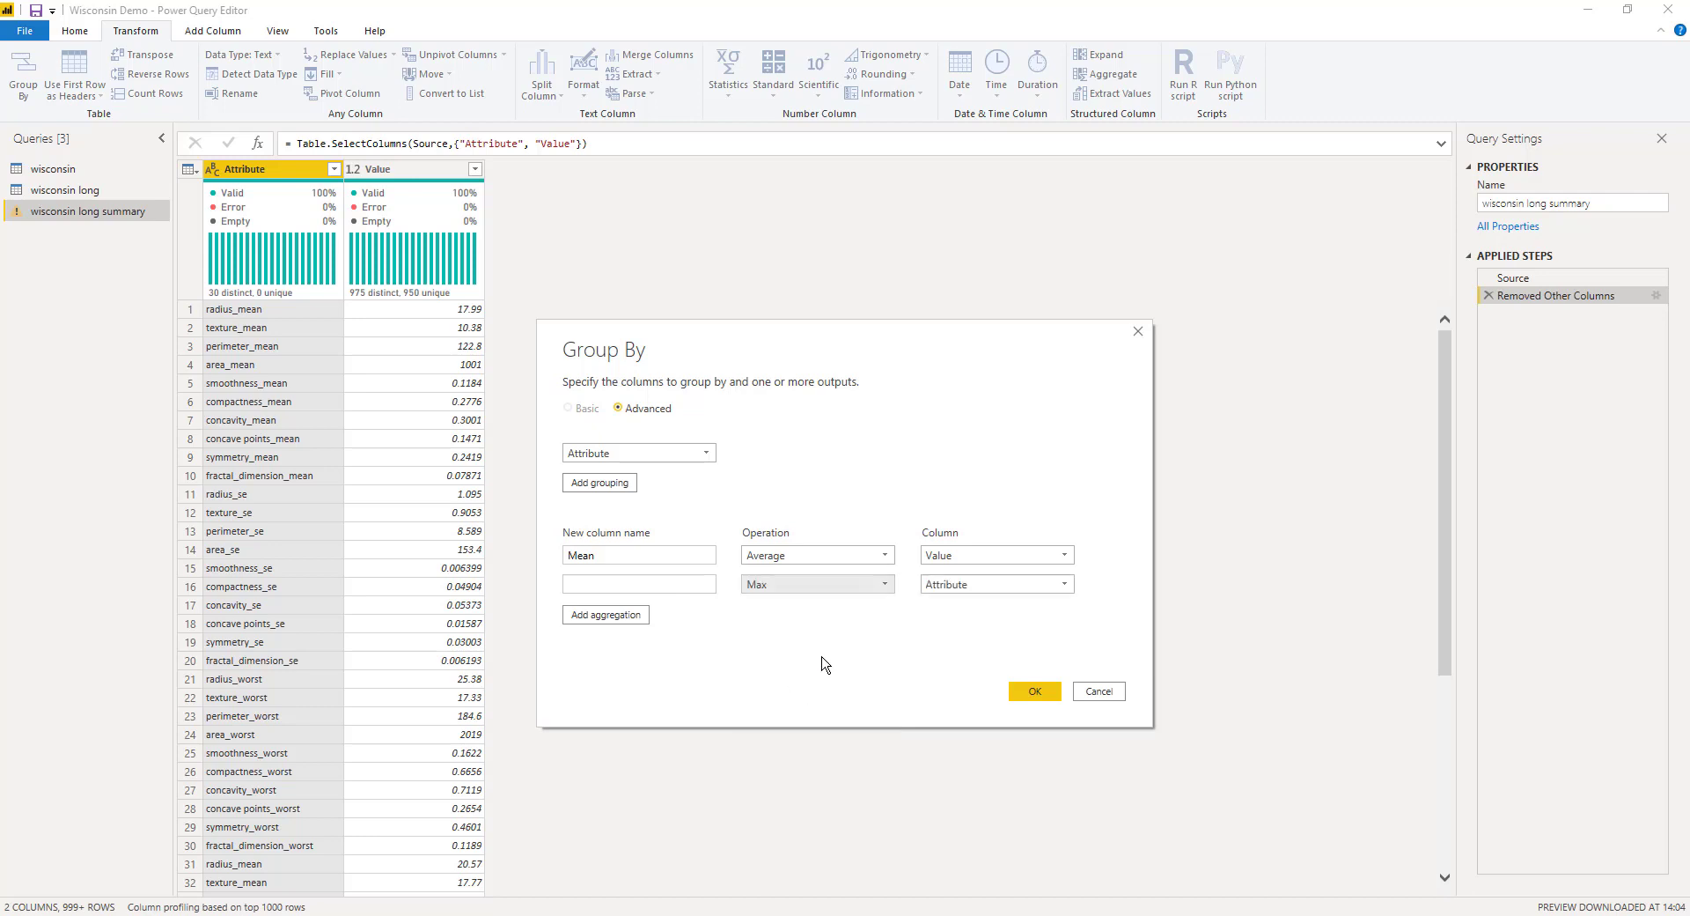
{"action": "left_click", "coordinate": [940, 585]}
{"action": "left_click", "coordinate": [943, 620]}
{"action": "left_click", "coordinate": [620, 586]}
{"action": "type", "text": "SD"}
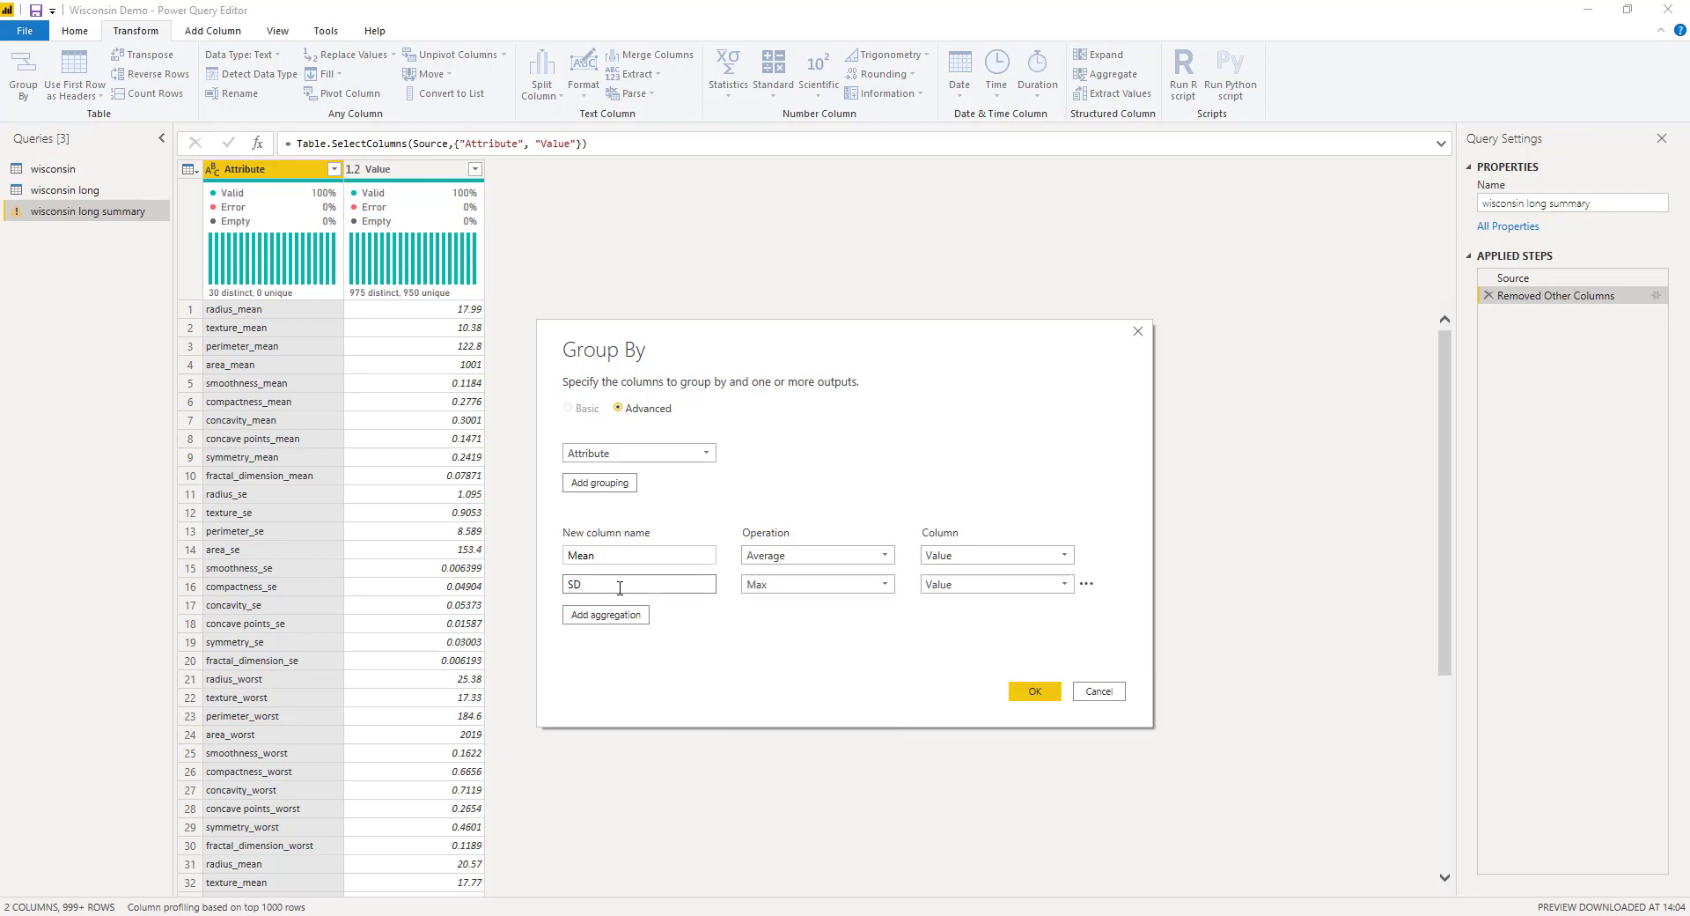
{"action": "left_click", "coordinate": [1038, 697]}
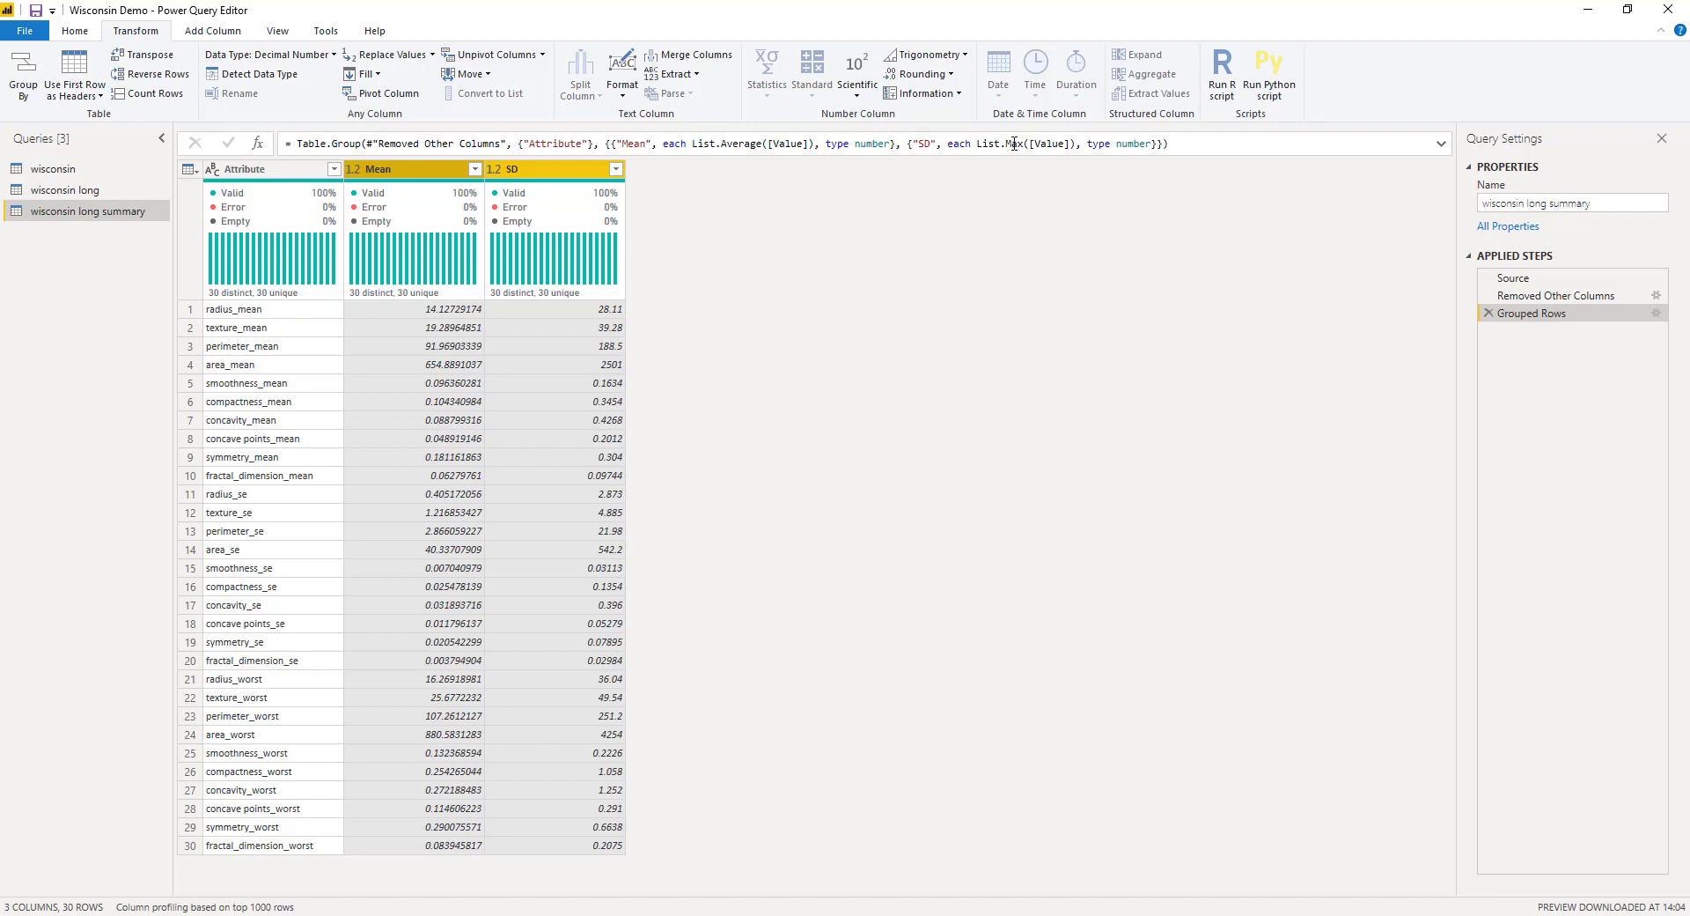
Step: Replace Max with List.StandardDeviation for the SD aggregation in the grouping formula
{"action": "double_click", "coordinate": [1014, 144]}
{"action": "key", "text": "BackSpace"}
{"action": "key", "text": "BackSpace"}
{"action": "type", "text": "."}
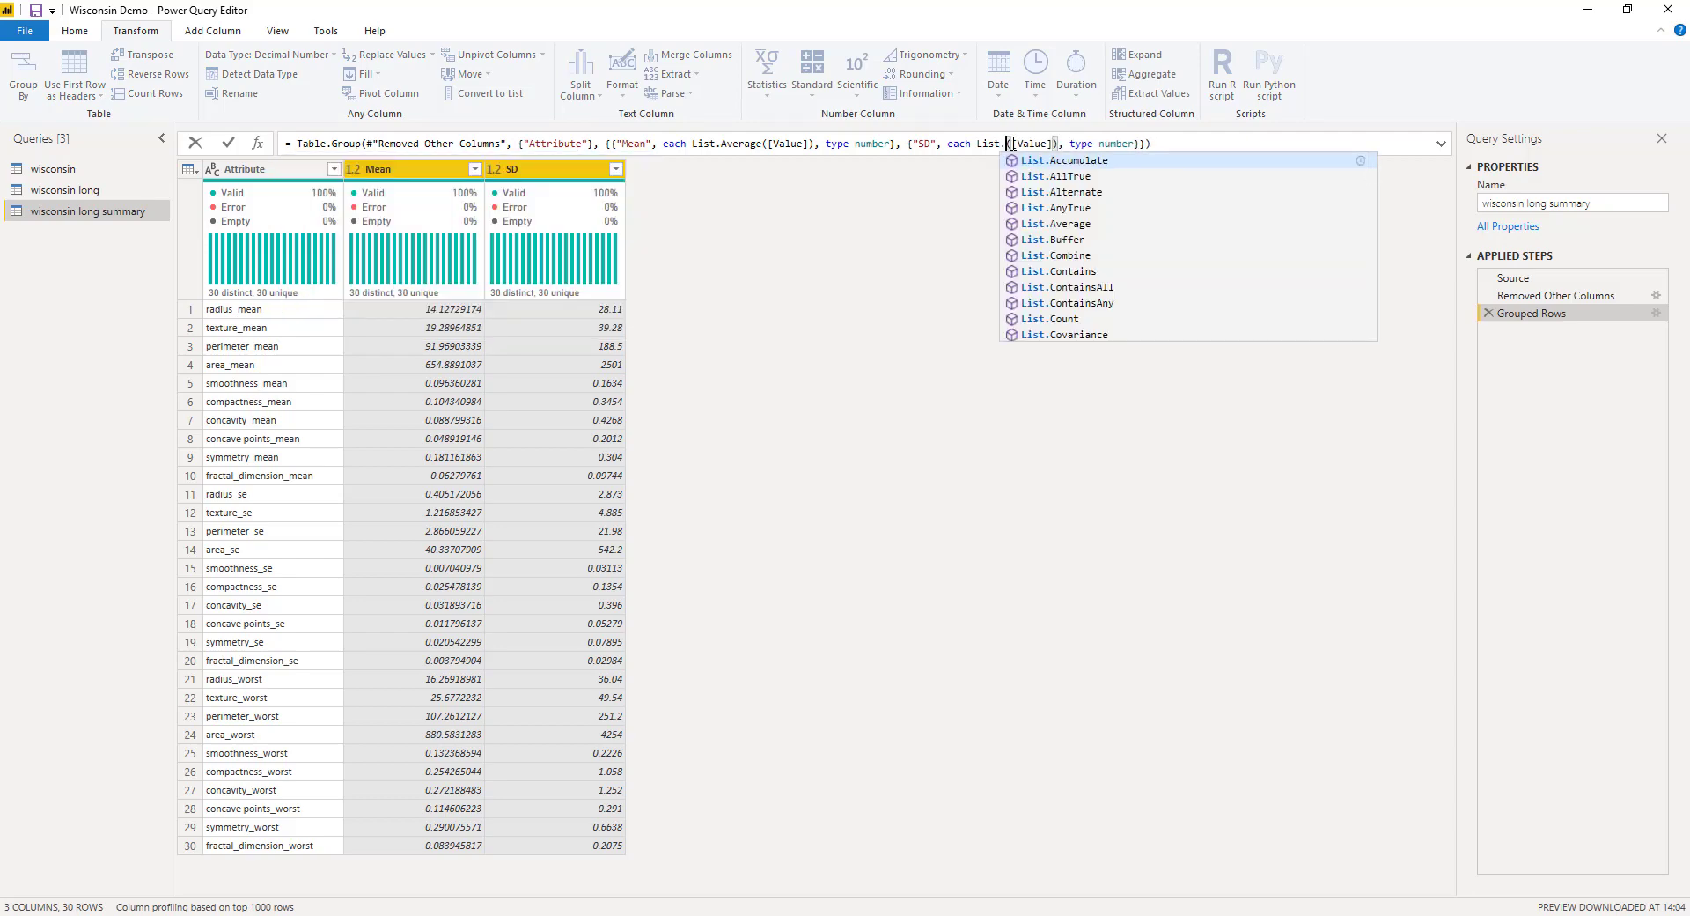
{"action": "type", "text": "s"}
{"action": "key", "text": "Down"}
{"action": "key", "text": "Down"}
{"action": "key", "text": "Down"}
{"action": "key", "text": "Up"}
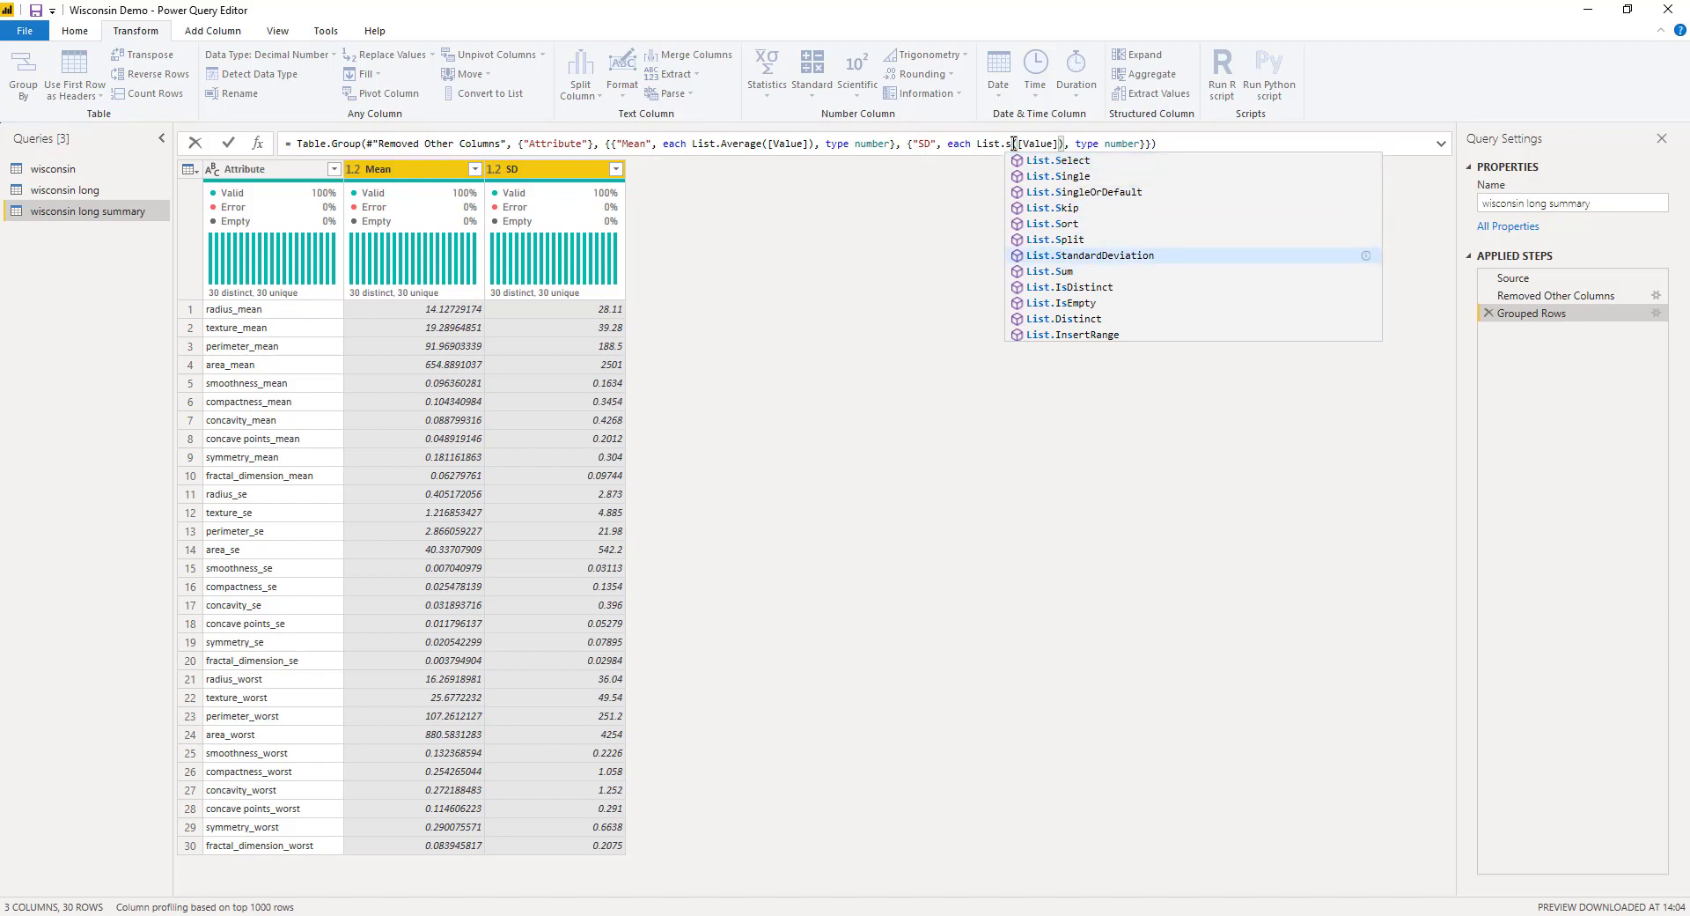
{"action": "key", "text": "Tab"}
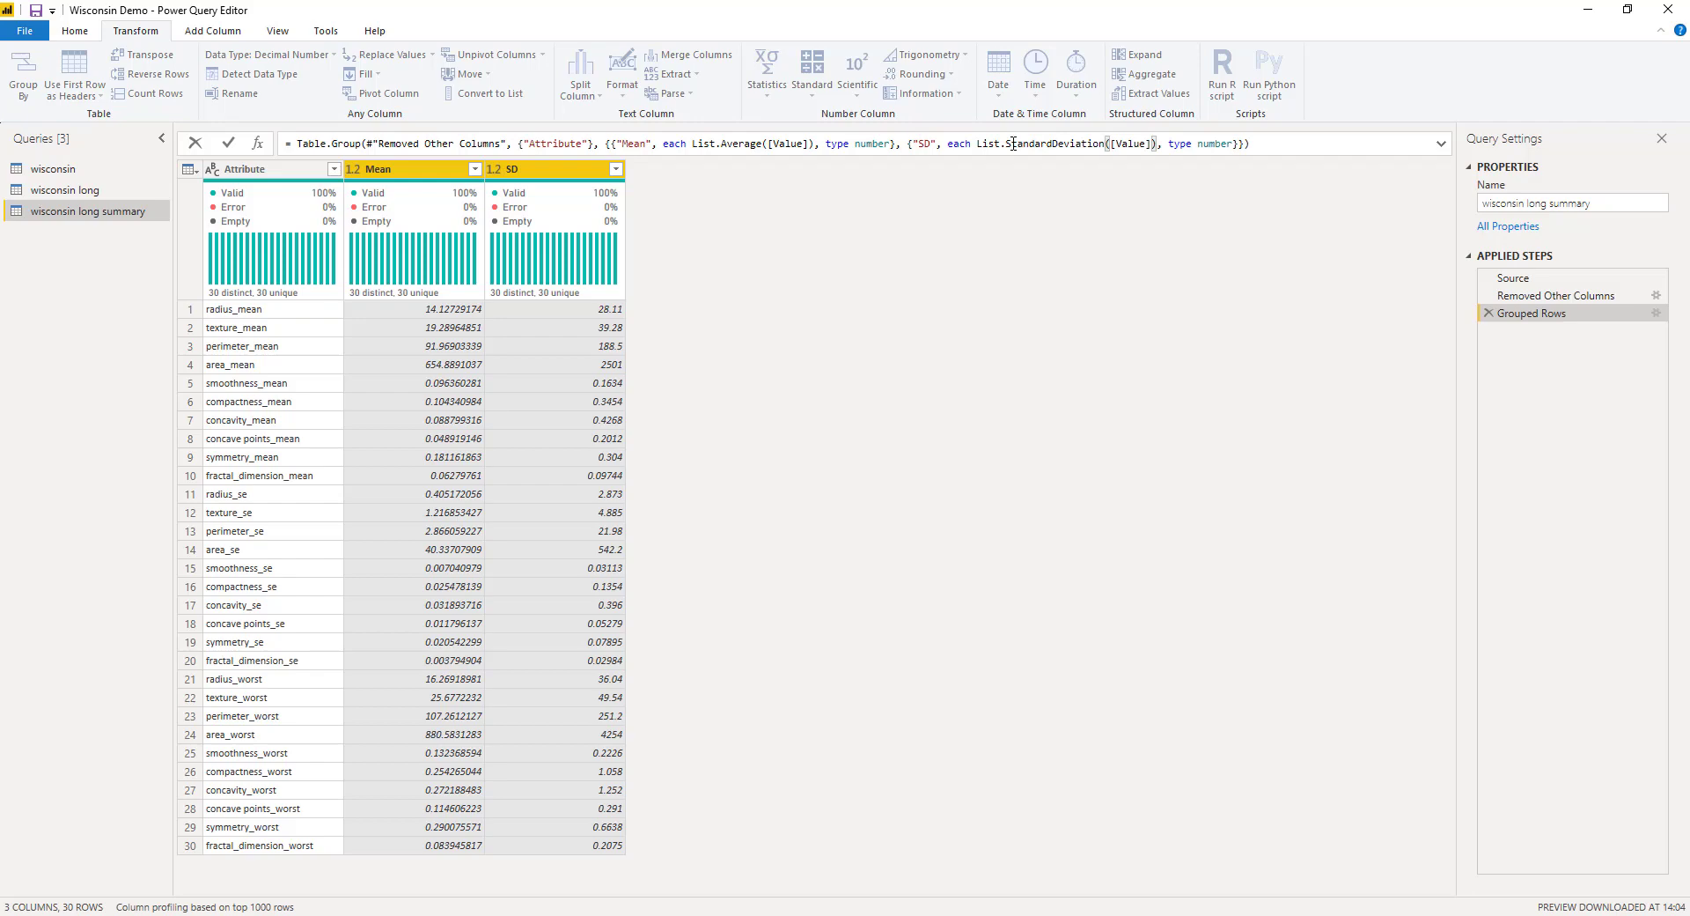
{"action": "key", "text": "Return"}
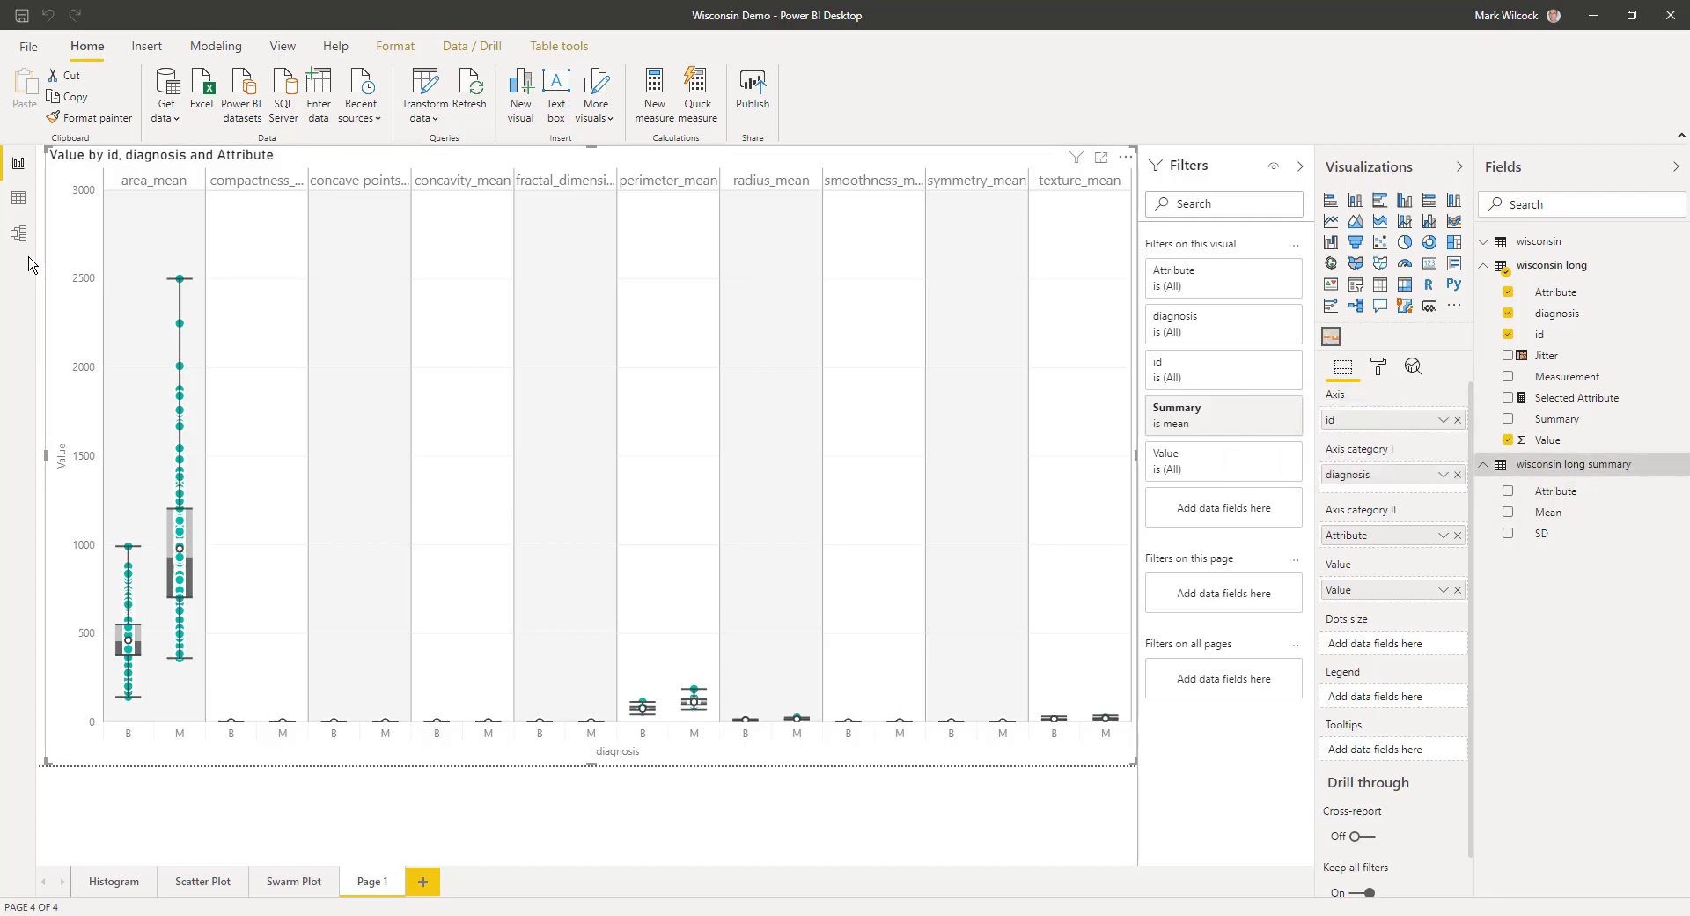
Step: In Model view, move the wisconsin long summary table further right
{"action": "left_click", "coordinate": [19, 232]}
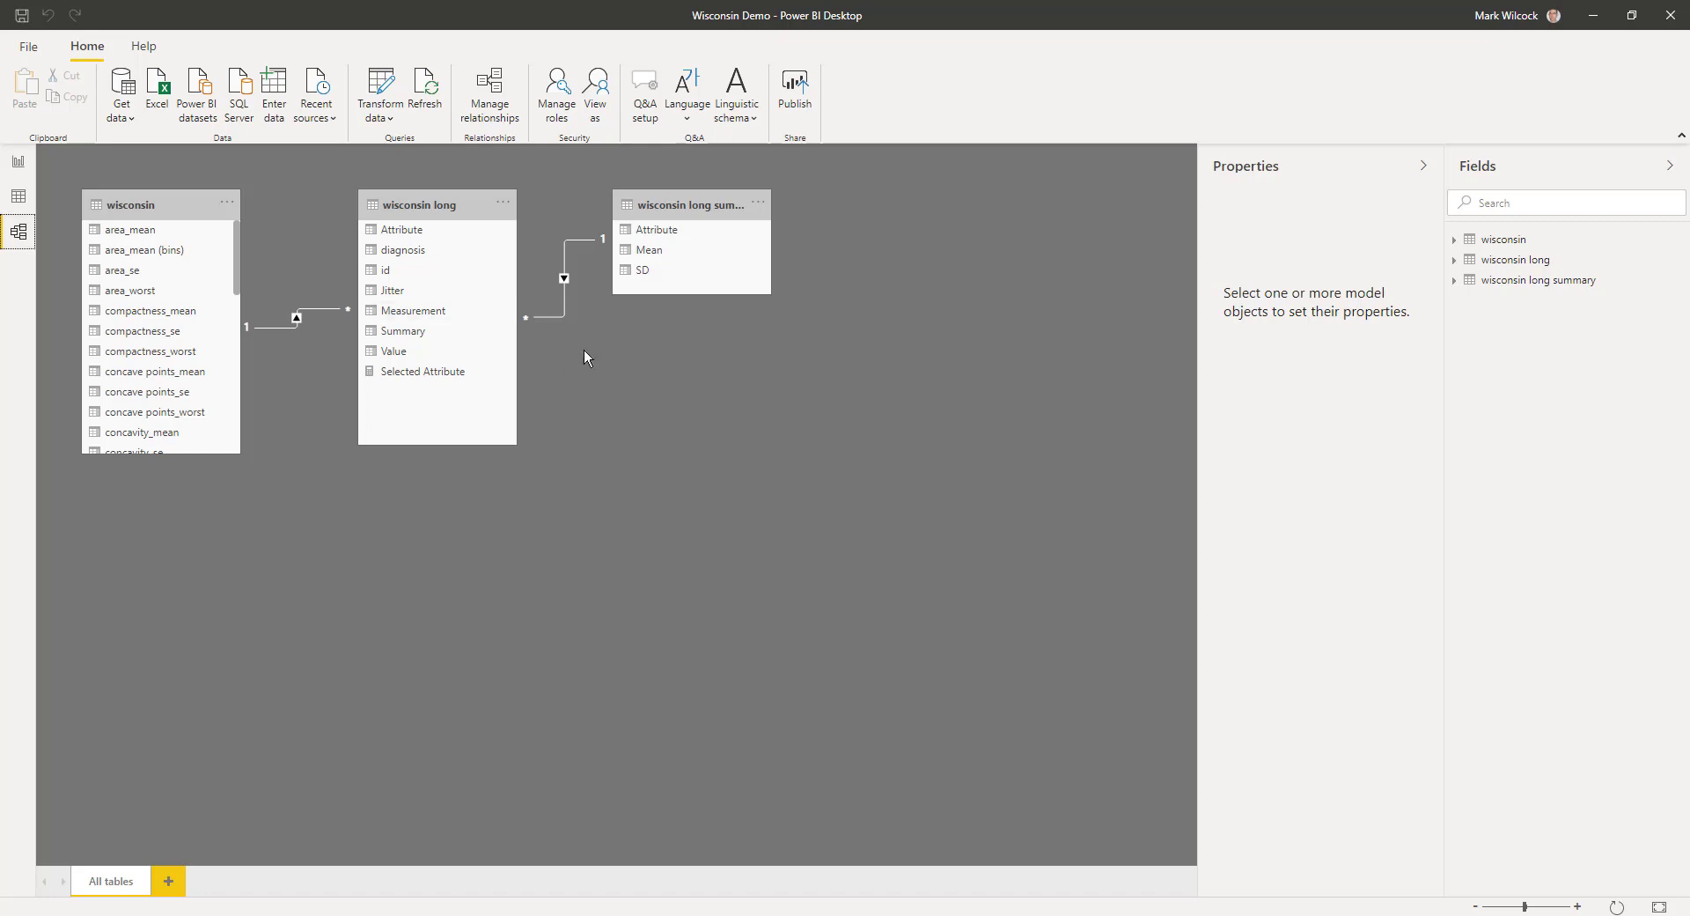
{"action": "left_click_drag", "start_coordinate": [691, 203], "coordinate": [889, 297]}
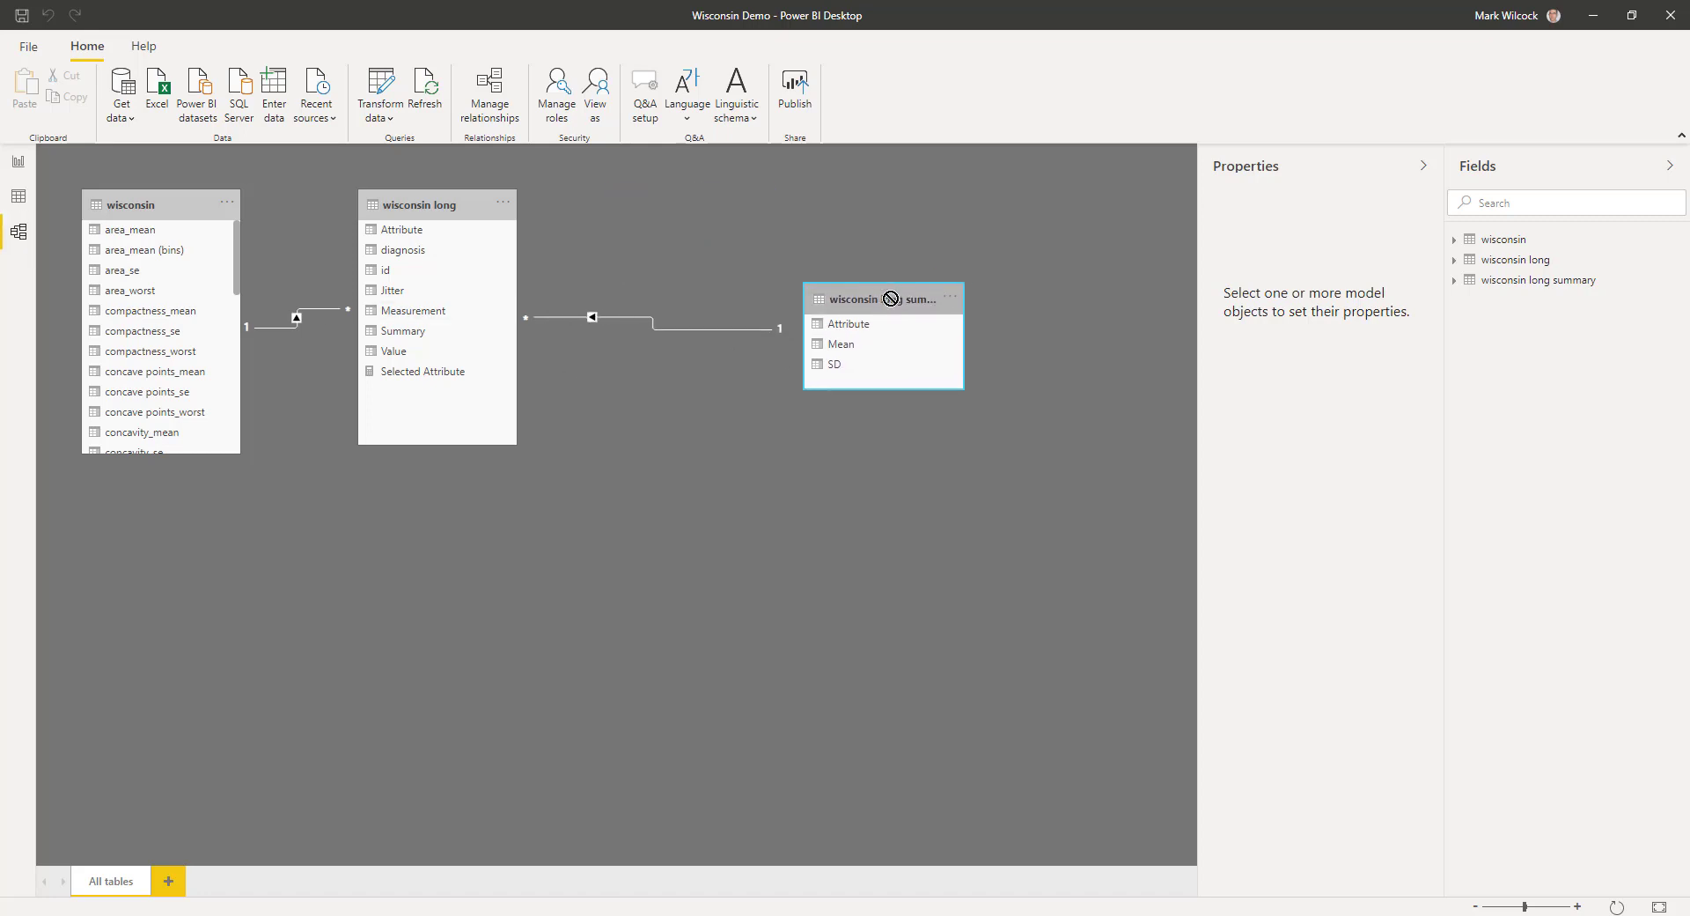
{"action": "left_click", "coordinate": [719, 337]}
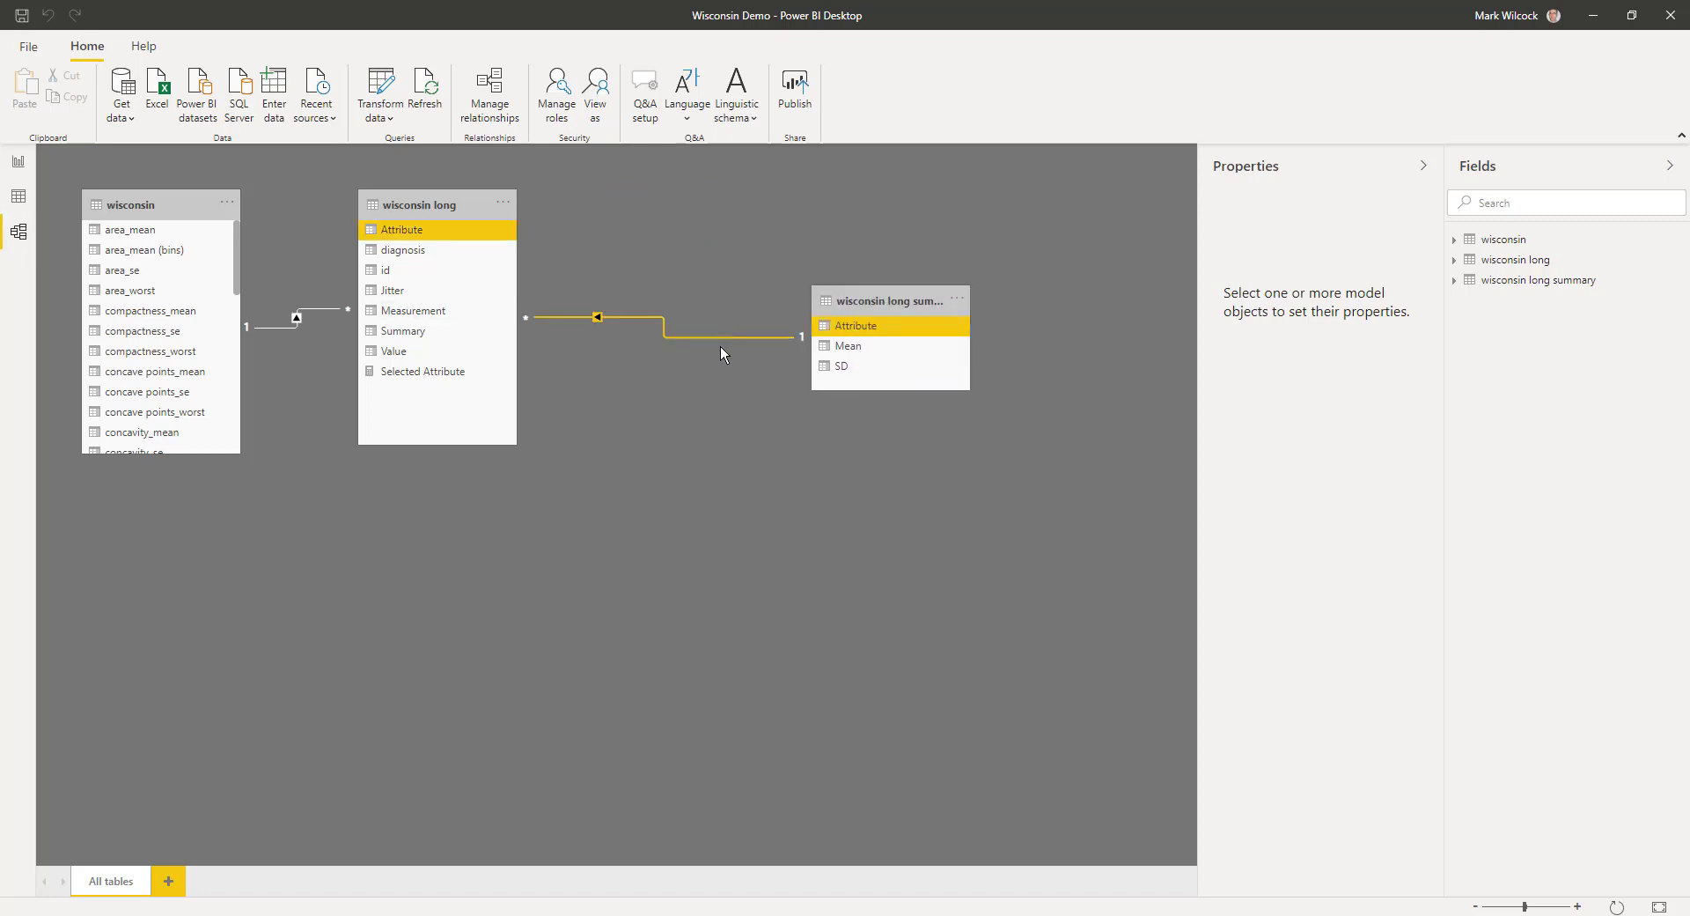
Step: Hide the wisconsin long Attribute column from report view and return to the report
{"action": "right_click", "coordinate": [447, 239]}
{"action": "key", "text": "Escape"}
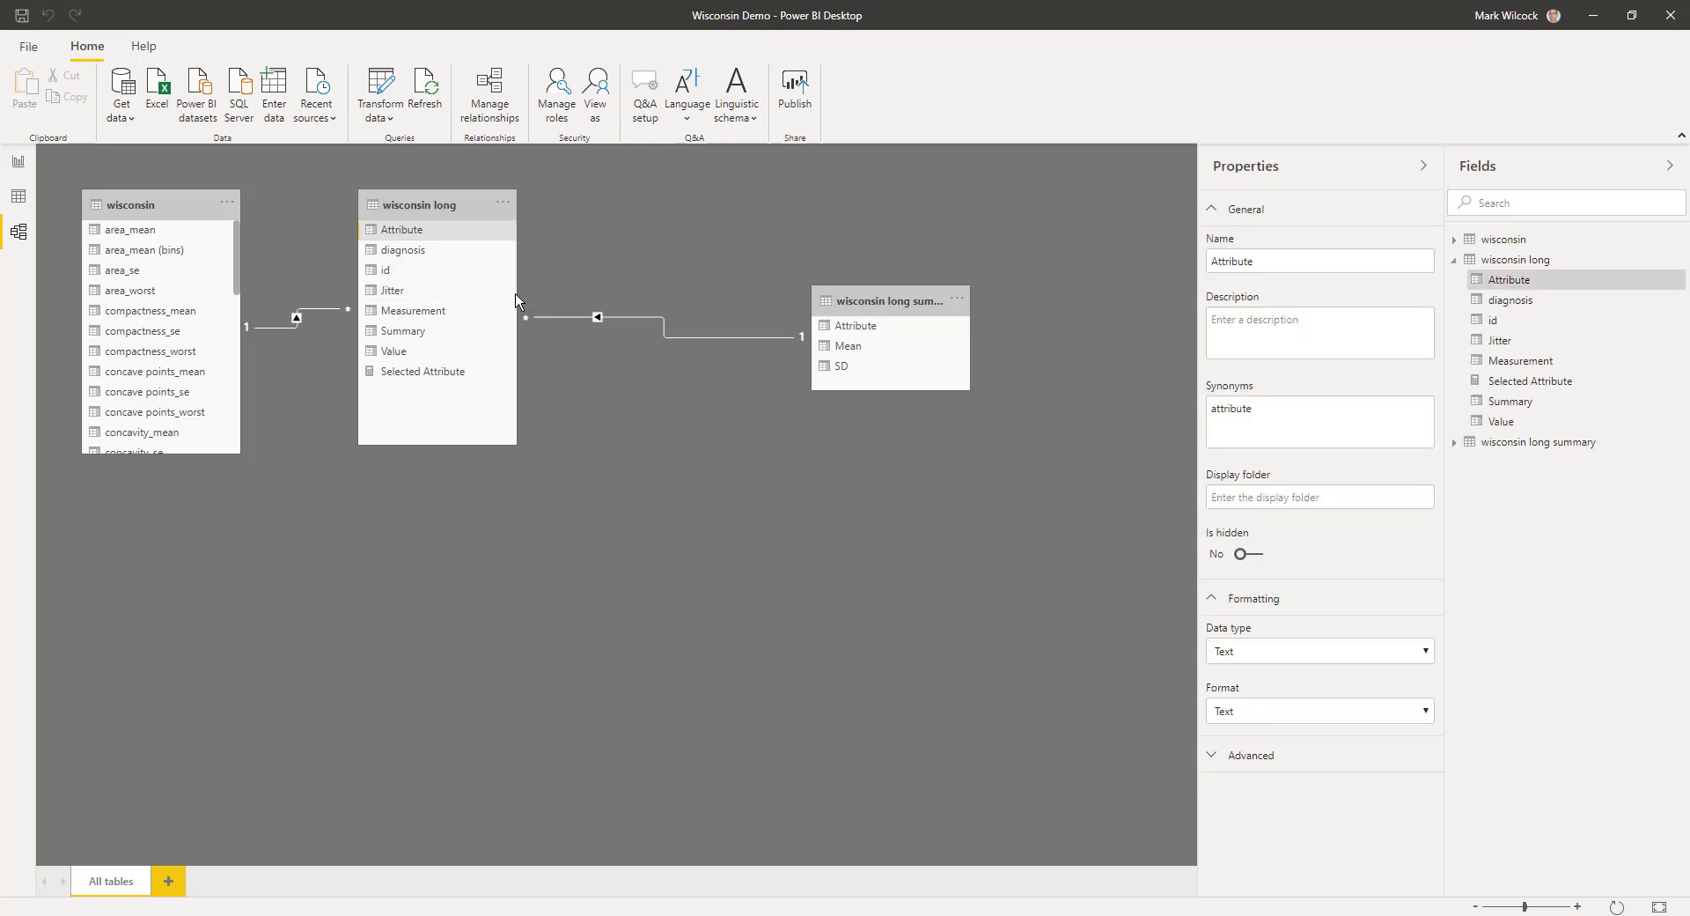
{"action": "left_click", "coordinate": [421, 209]}
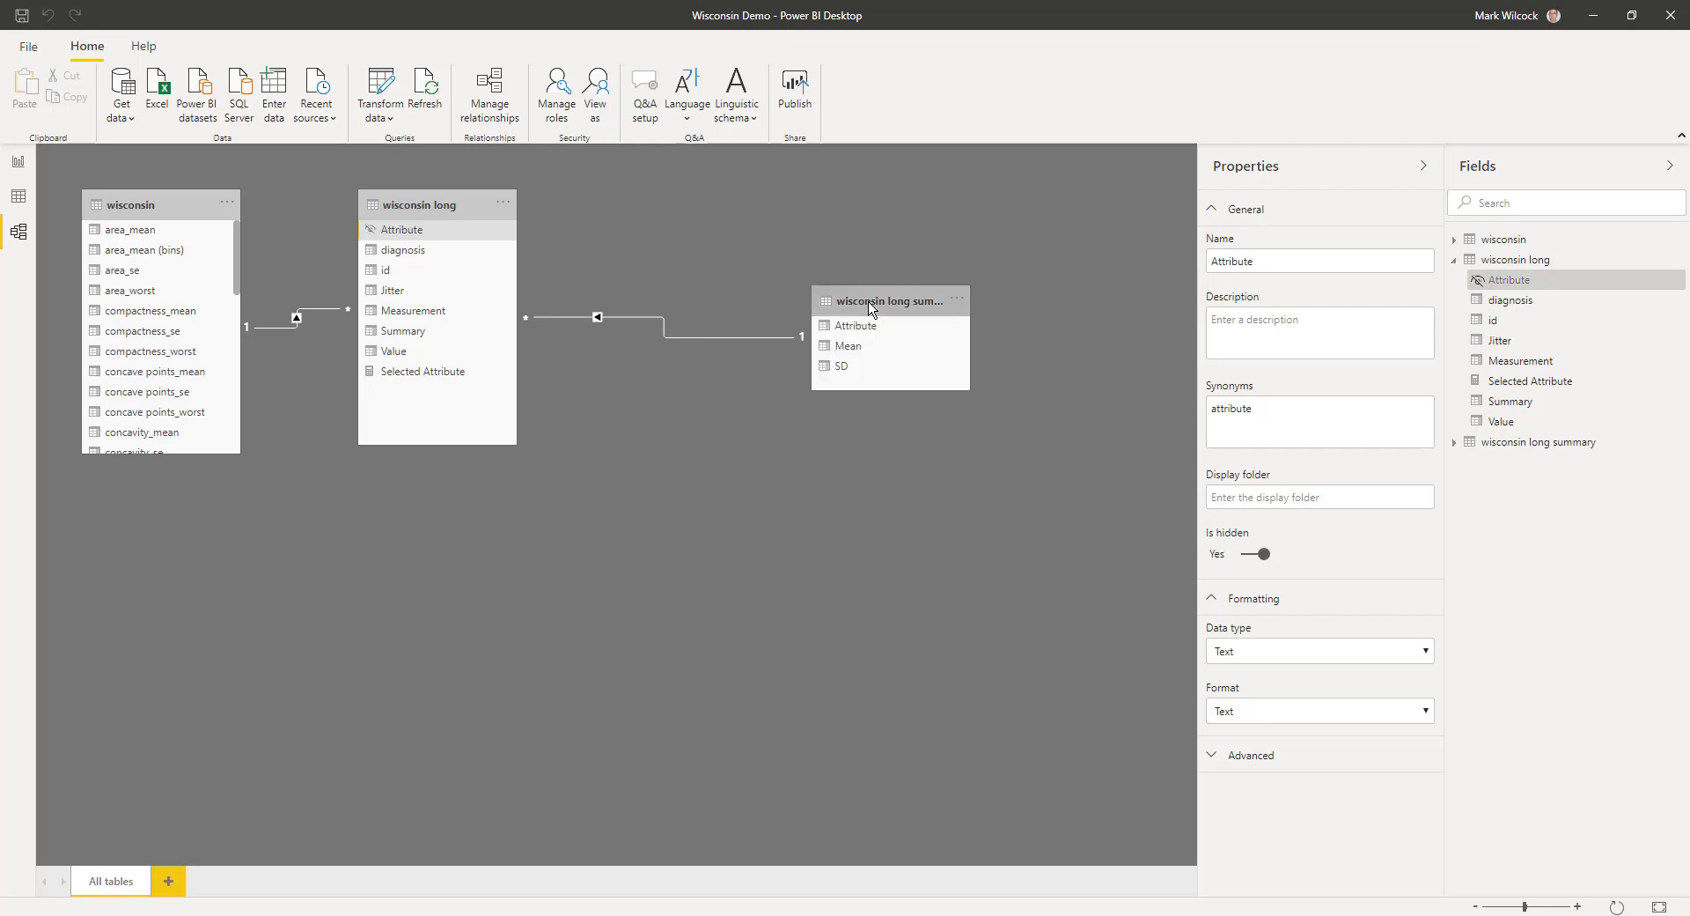
{"action": "left_click", "coordinate": [21, 172]}
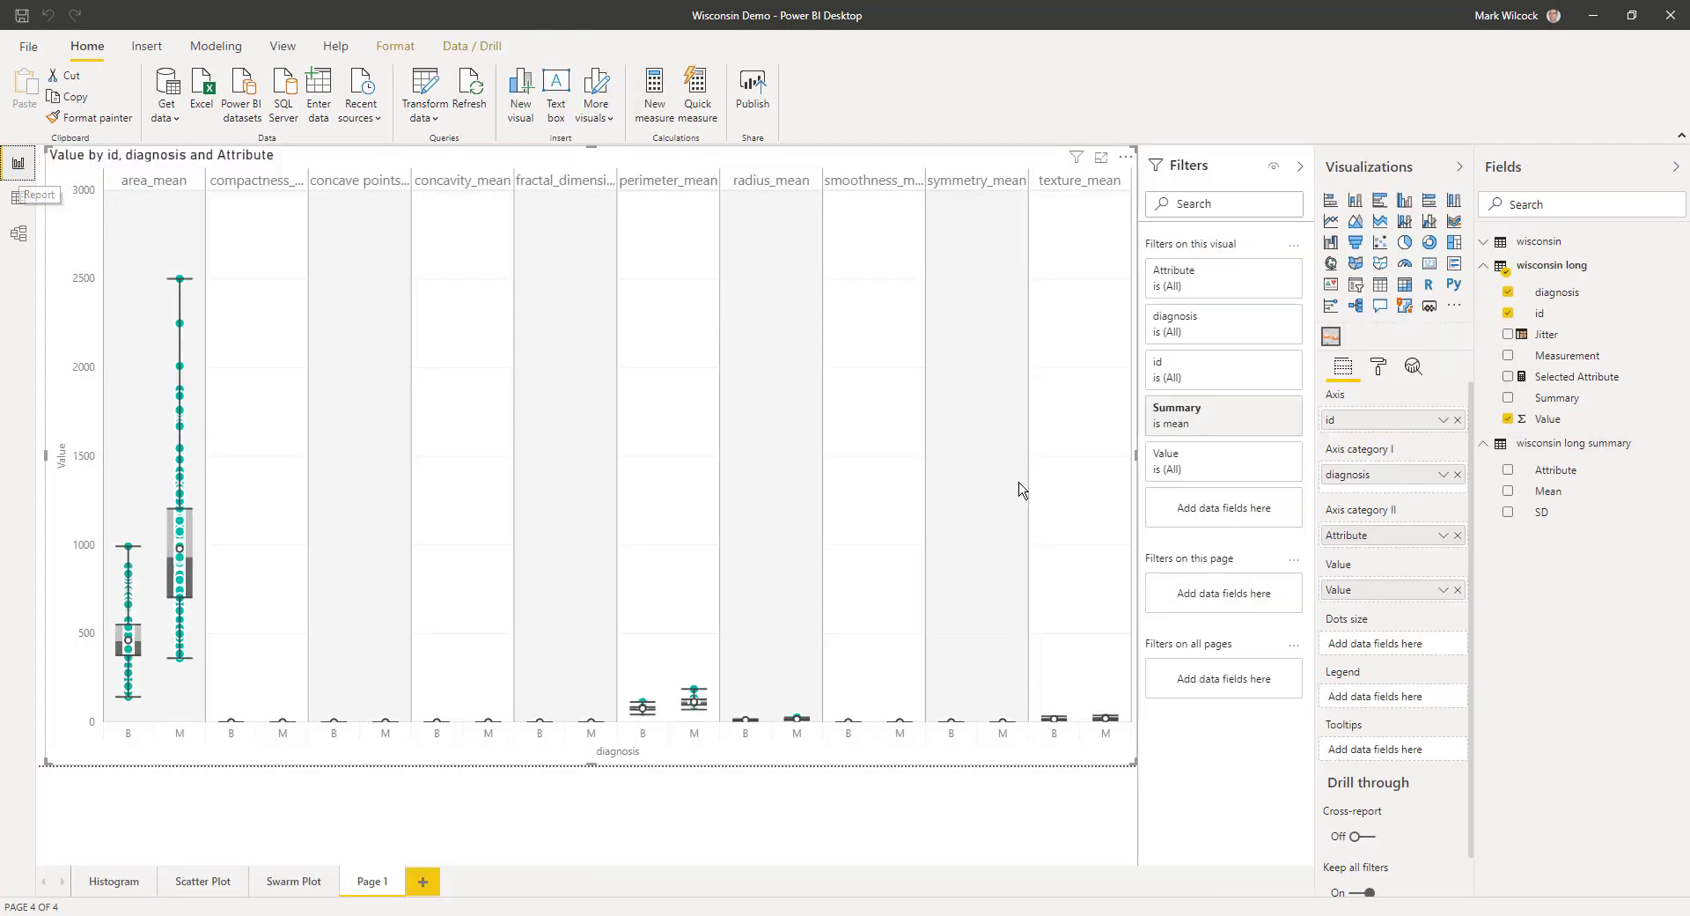
Step: Add a new calculated column named Value Standardised to wisconsin long
{"action": "left_click", "coordinate": [1566, 405]}
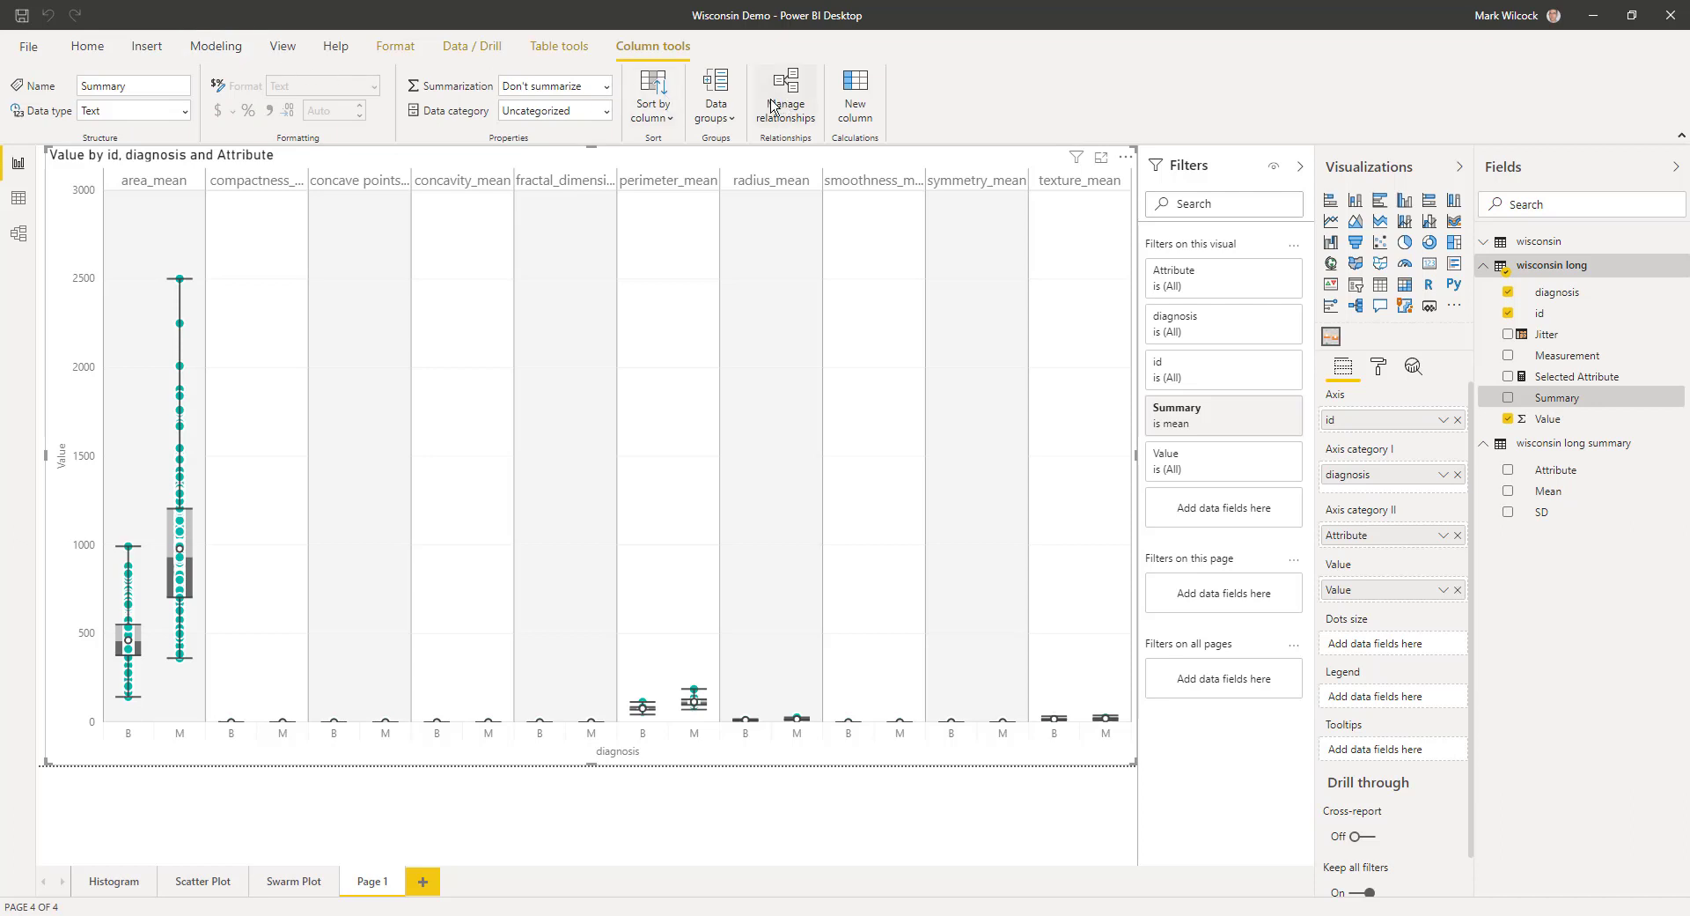
{"action": "left_click", "coordinate": [234, 51]}
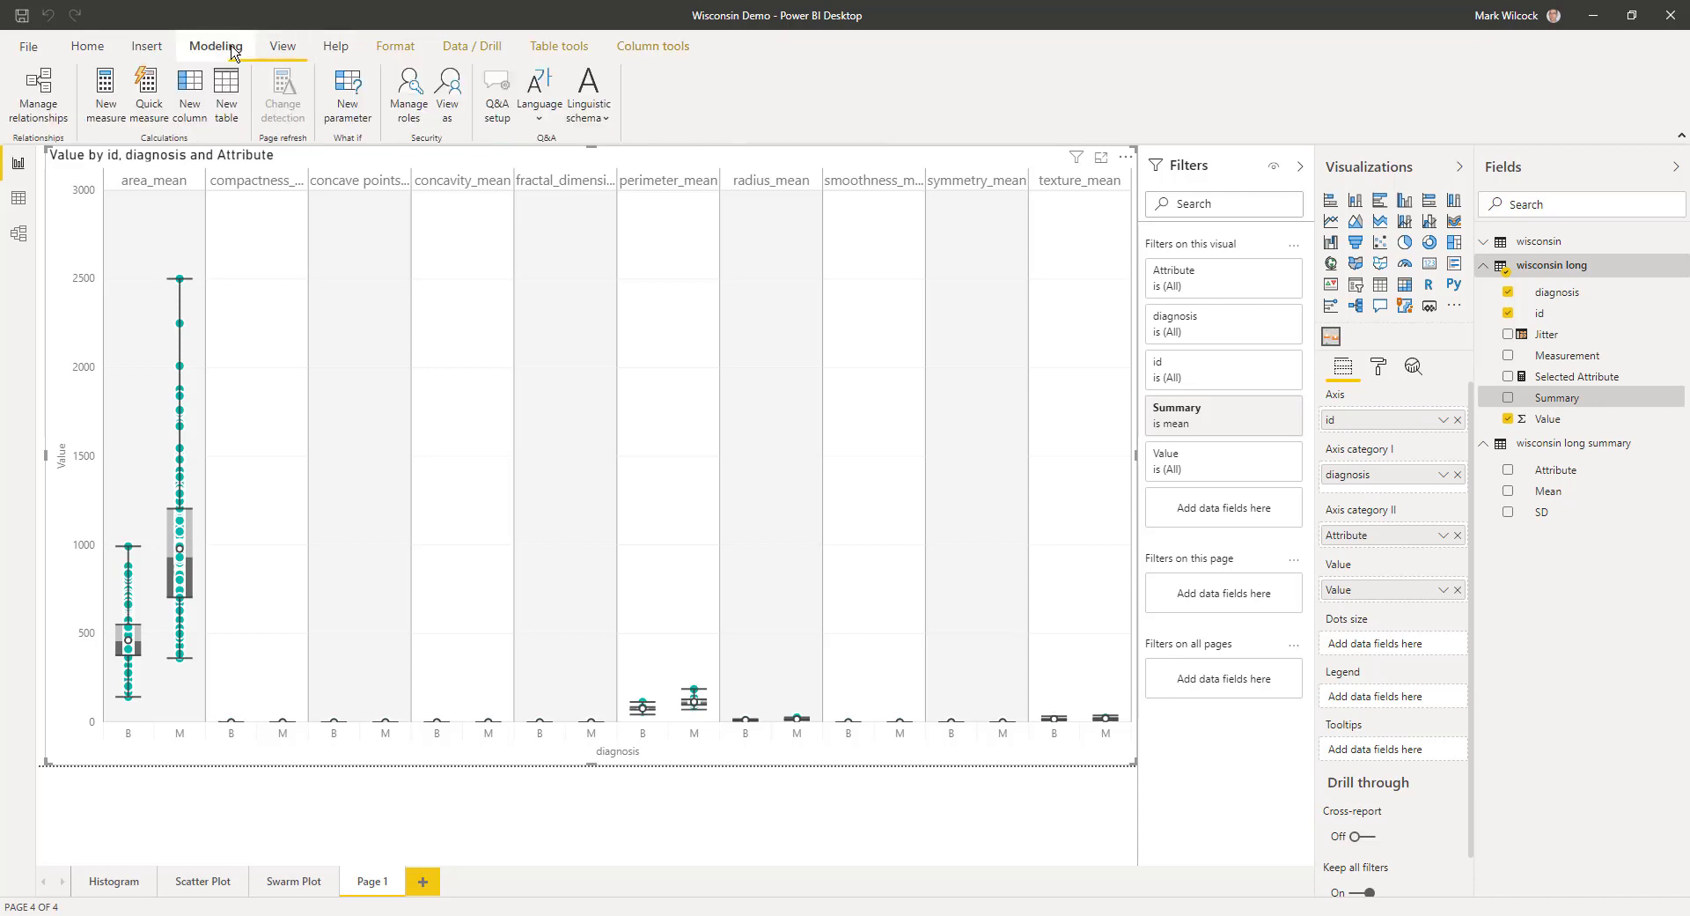
{"action": "left_click", "coordinate": [191, 103]}
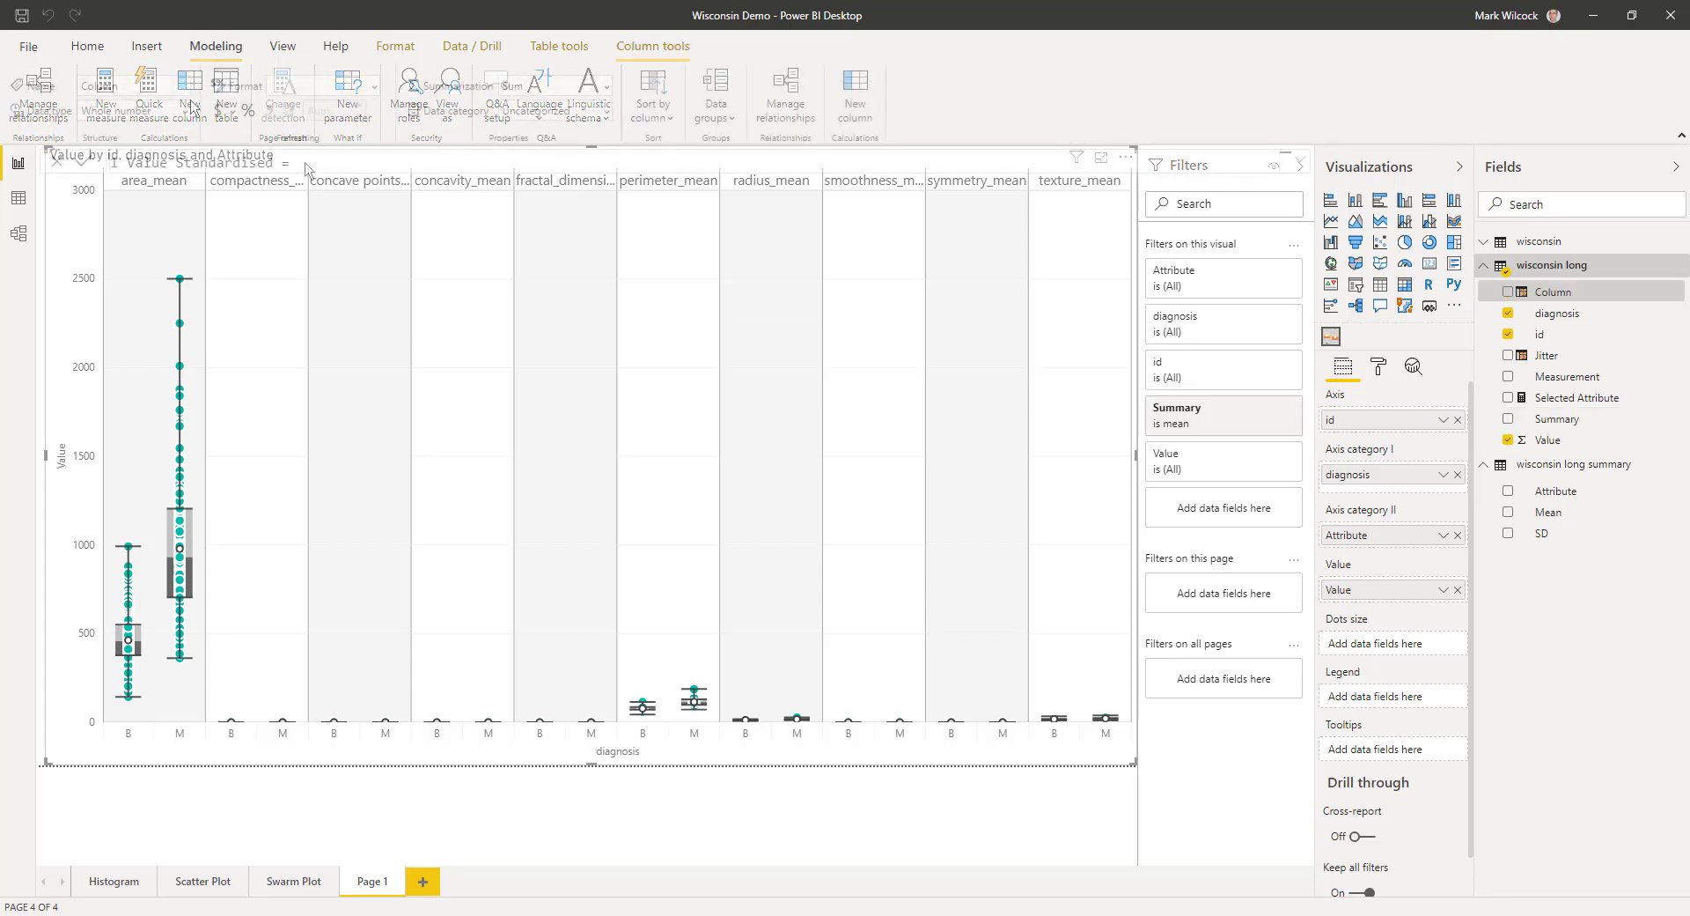
{"action": "type", "text": "Value Standardised"}
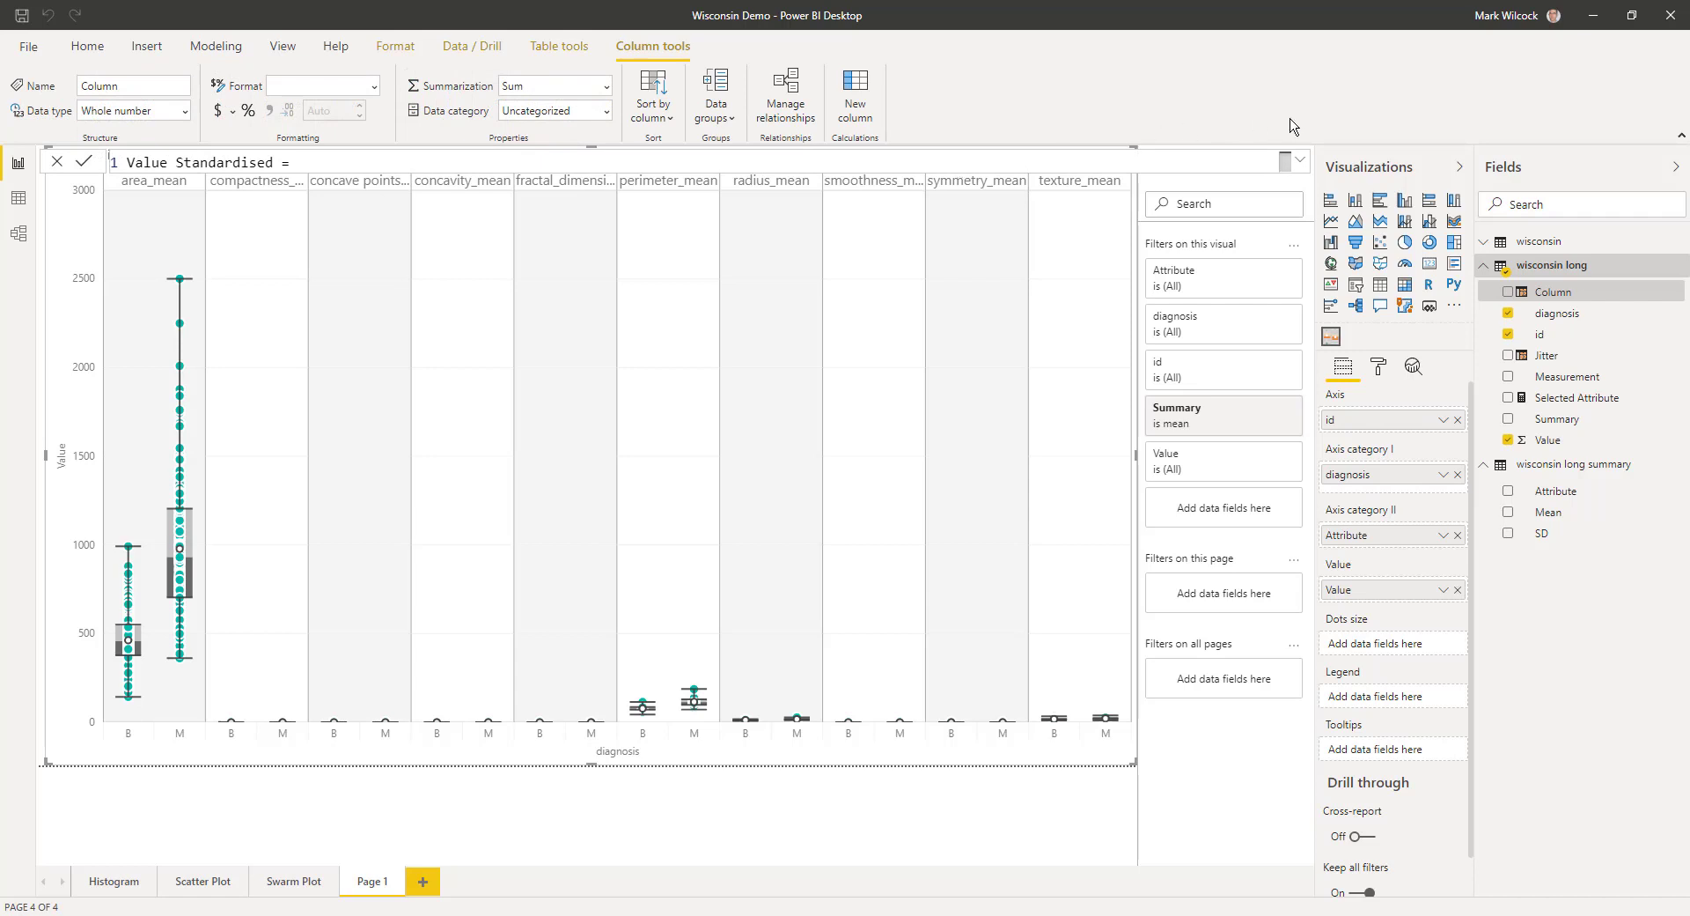
{"action": "left_click", "coordinate": [1300, 164]}
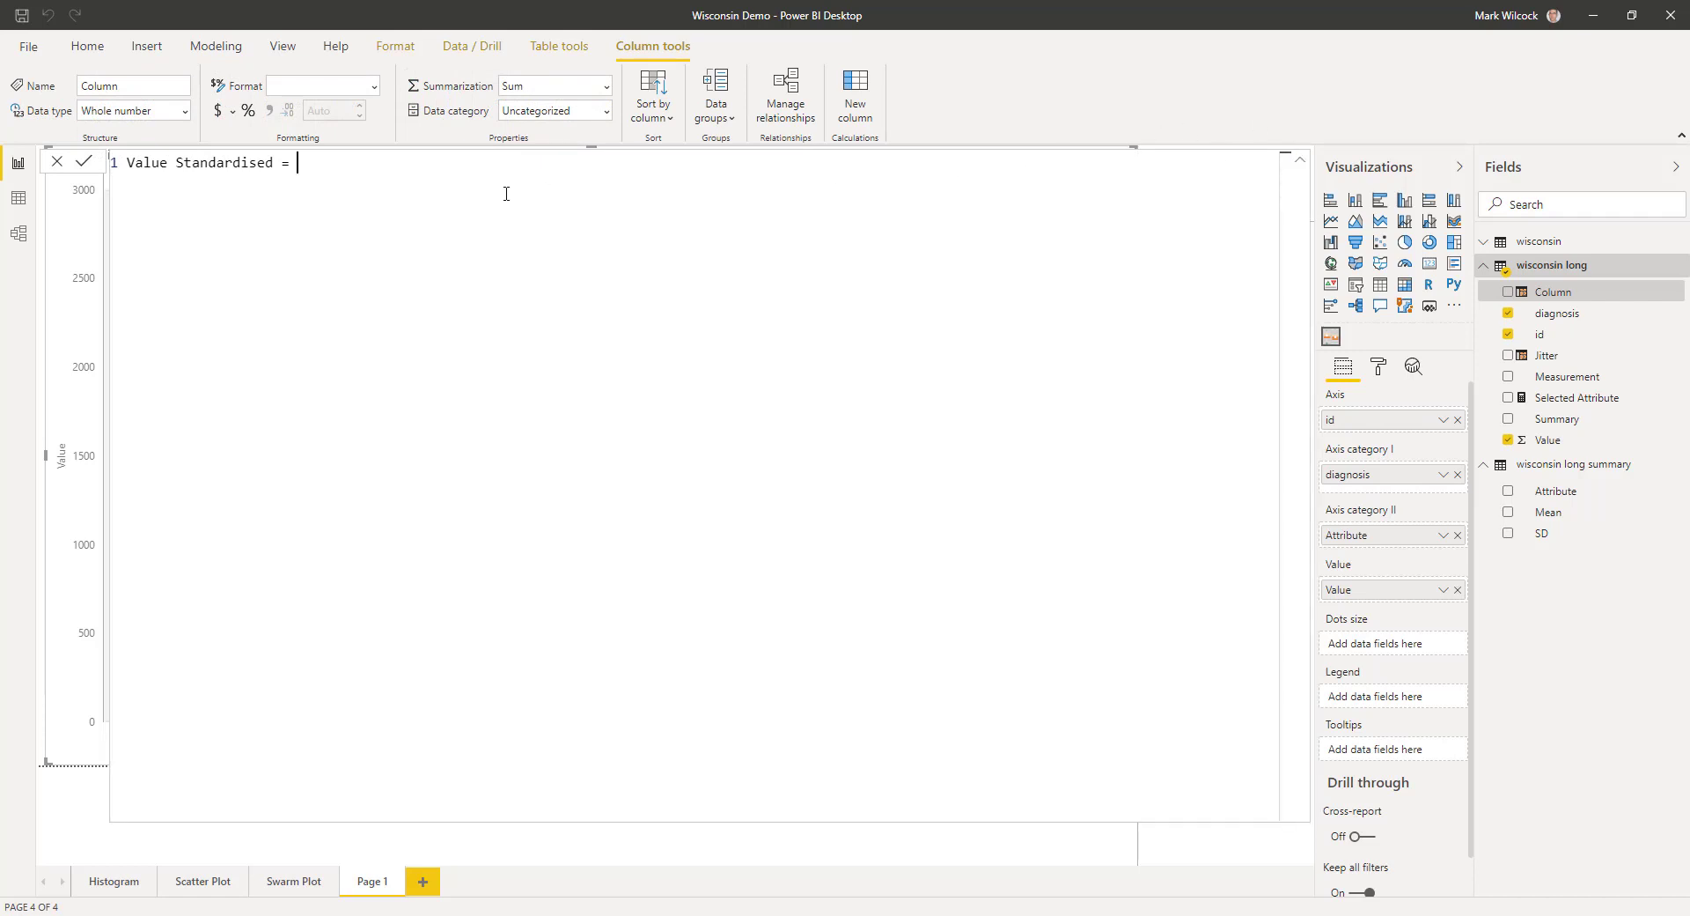
Step: Start the DIVIDE formula with numerator 'wisconsin long'[Value] minus RELATED Mean
{"action": "scroll", "coordinate": [490, 297], "scroll_direction": "up", "scroll_amount": 1}
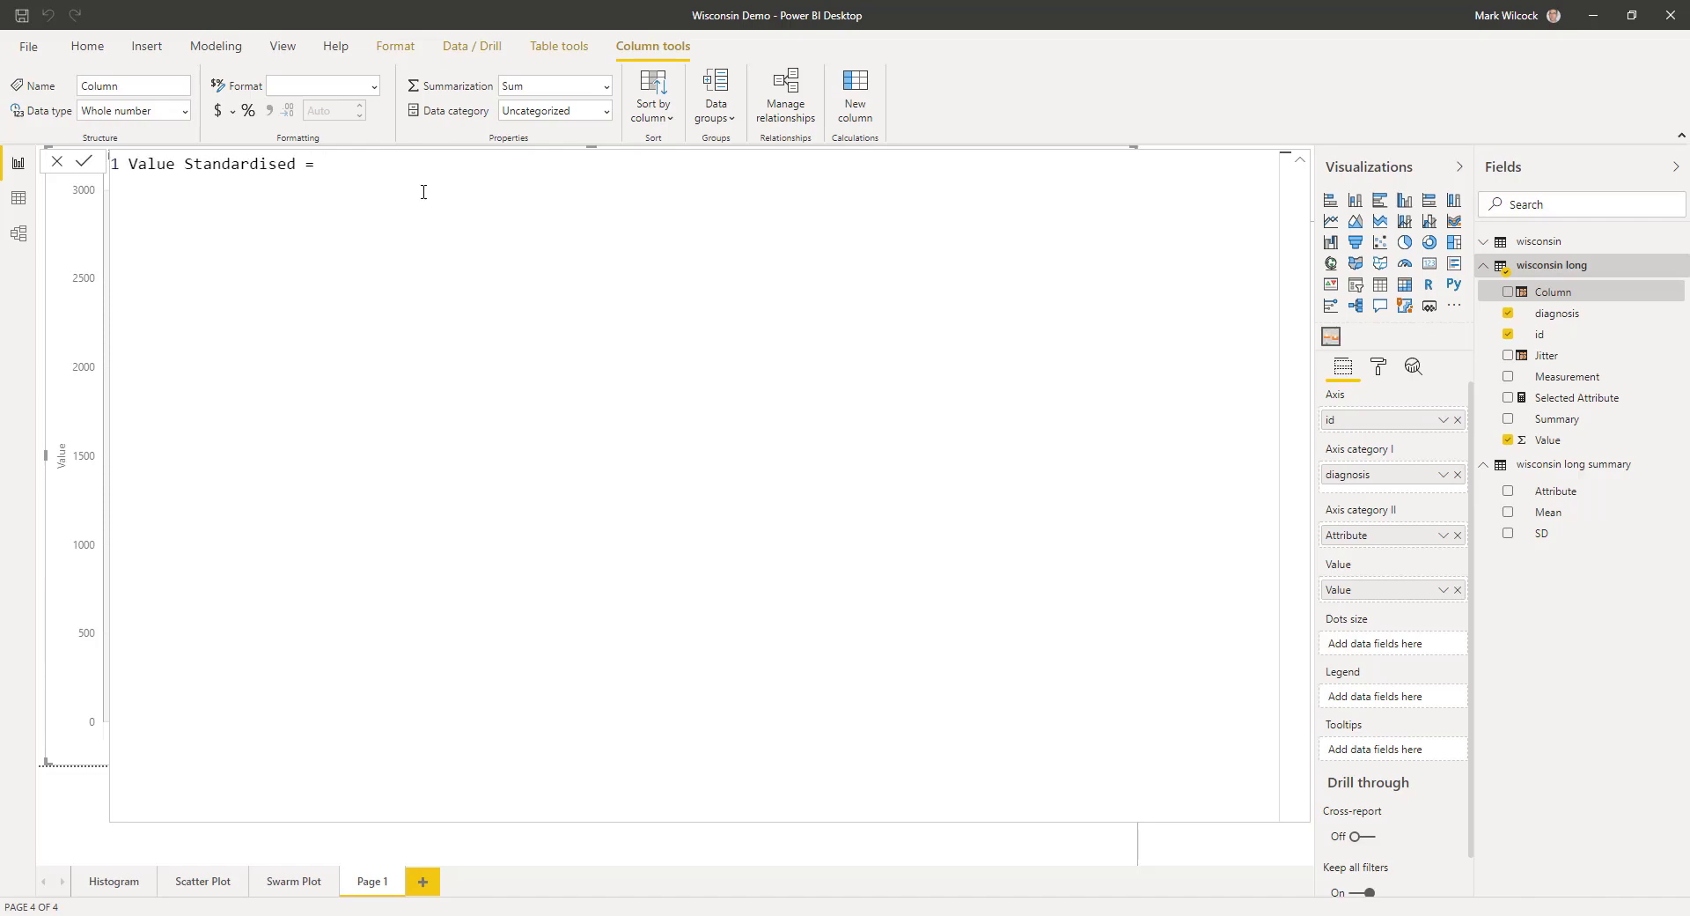
{"action": "key", "text": "shift+Return"}
{"action": "type", "text": "divi"}
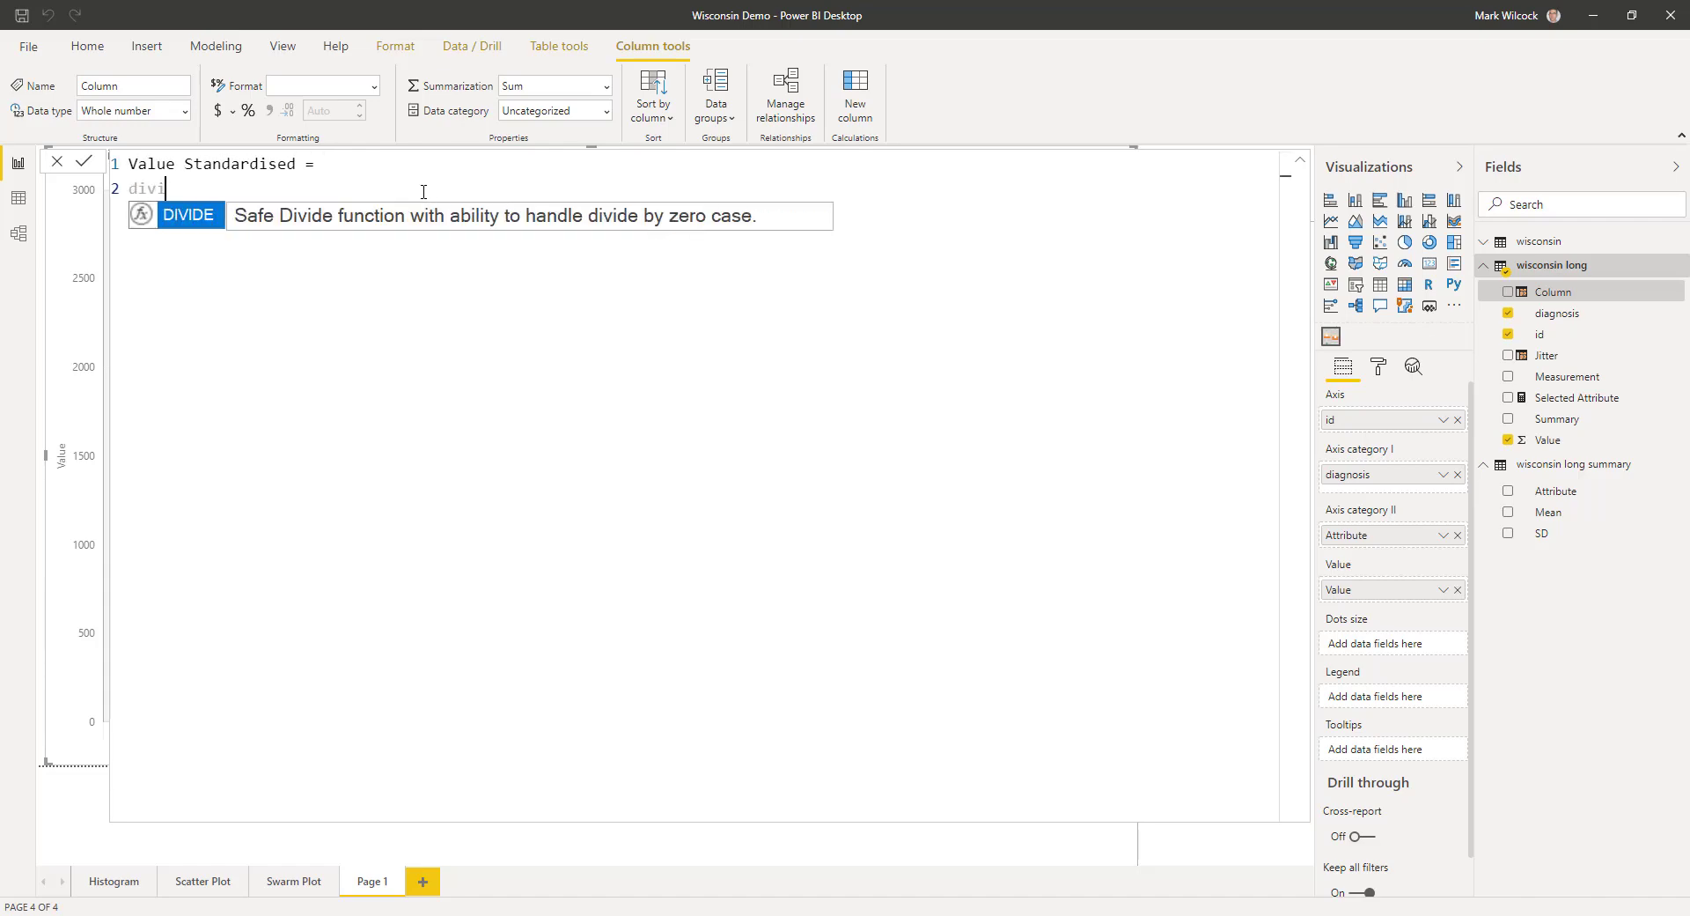
{"action": "key", "text": "Tab"}
{"action": "key", "text": "shift+Return"}
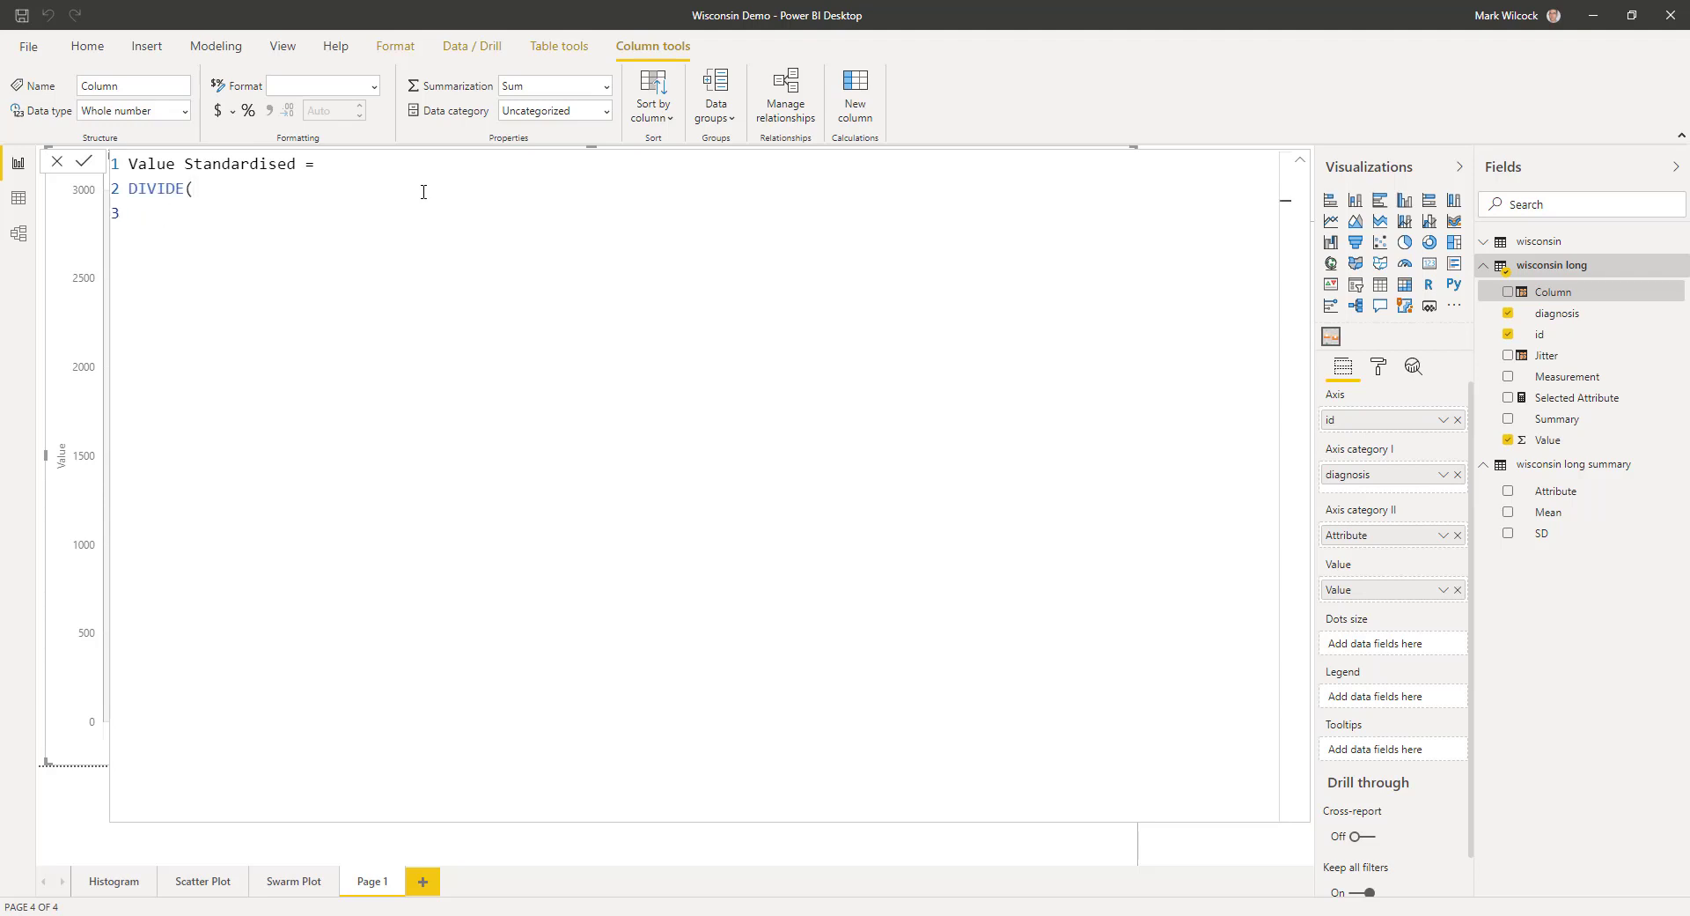
{"action": "type", "text": "'wisconsin long'[Value]"}
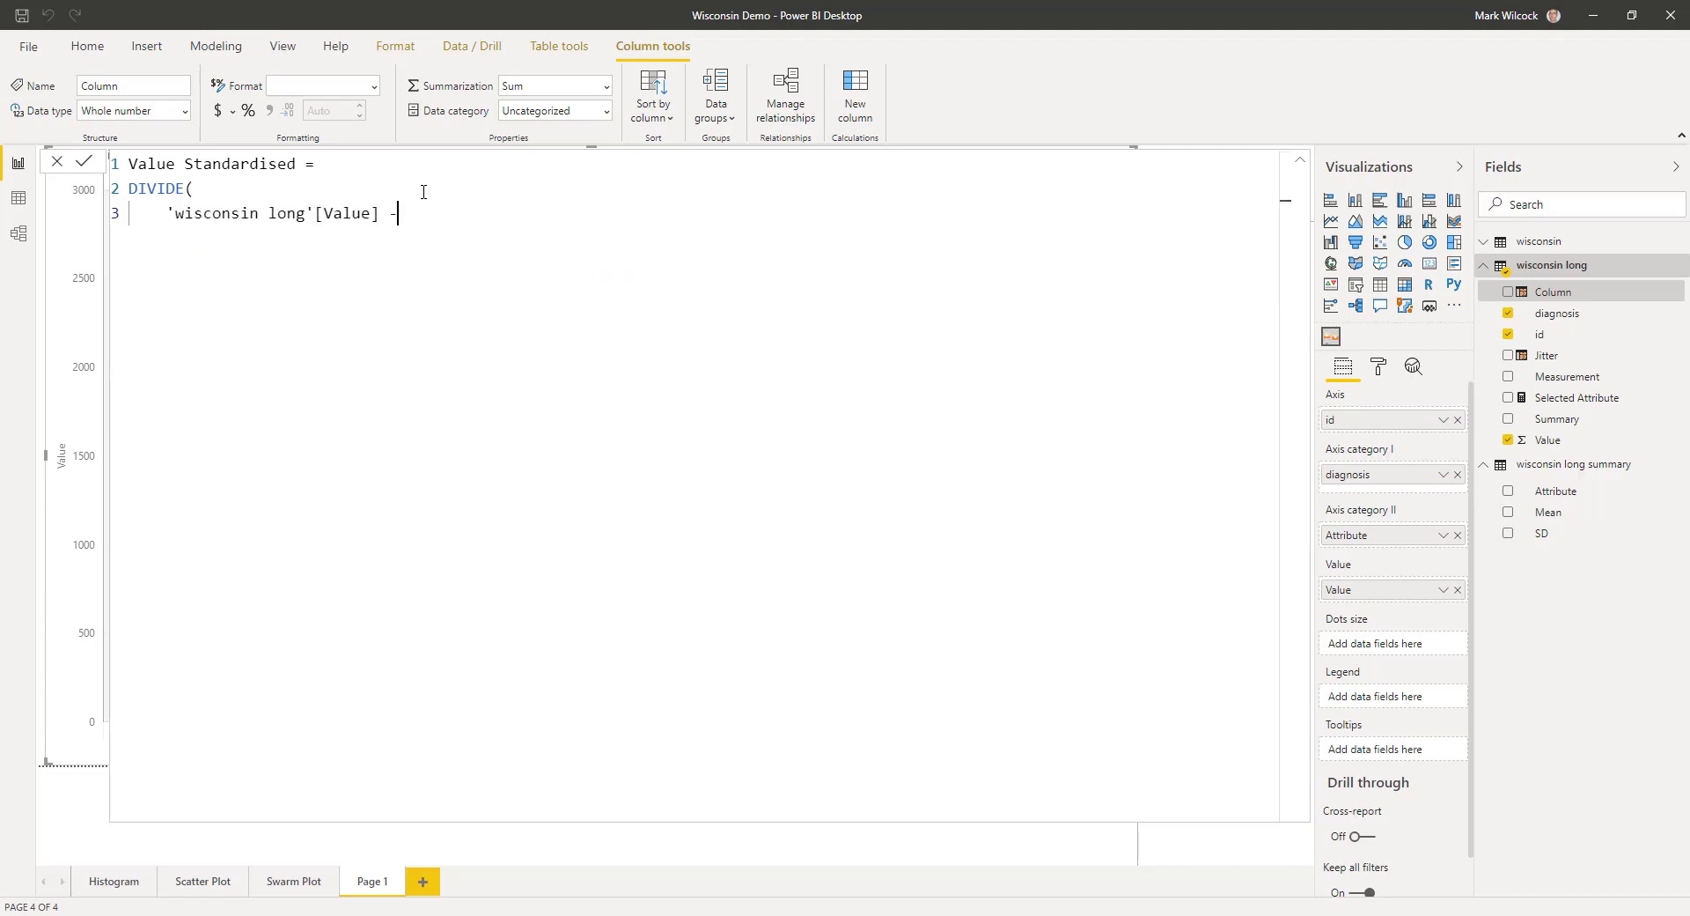
{"action": "type", "text": " - related"}
{"action": "key", "text": "Tab"}
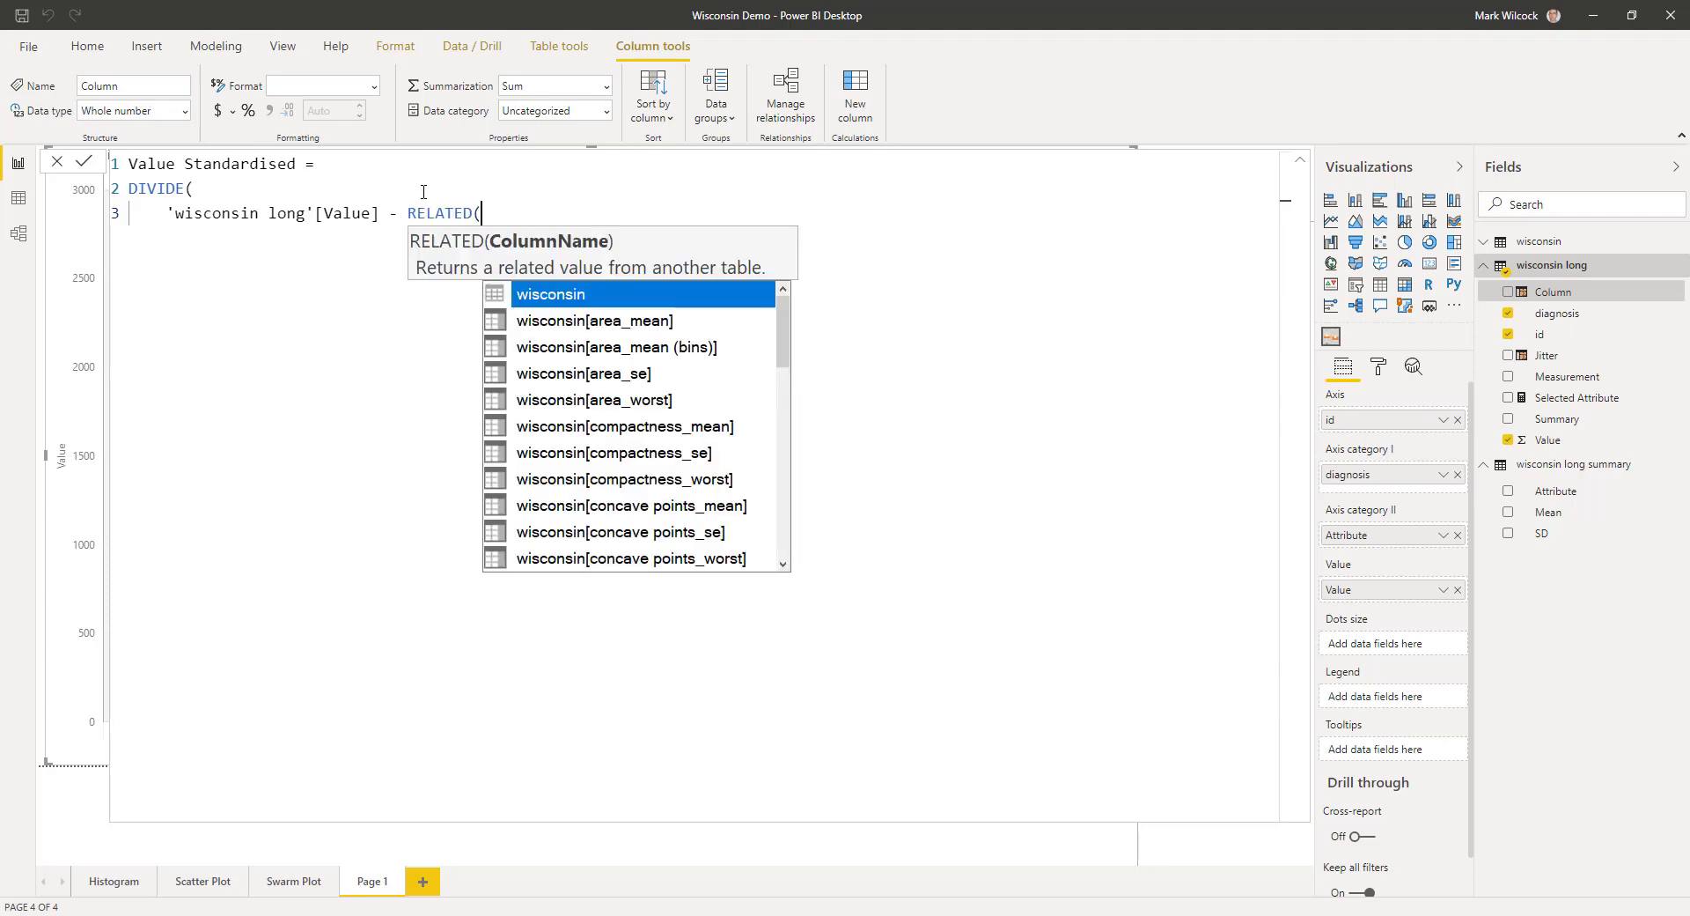
{"action": "type", "text": "'wisconsin long summary'[Mean]"}
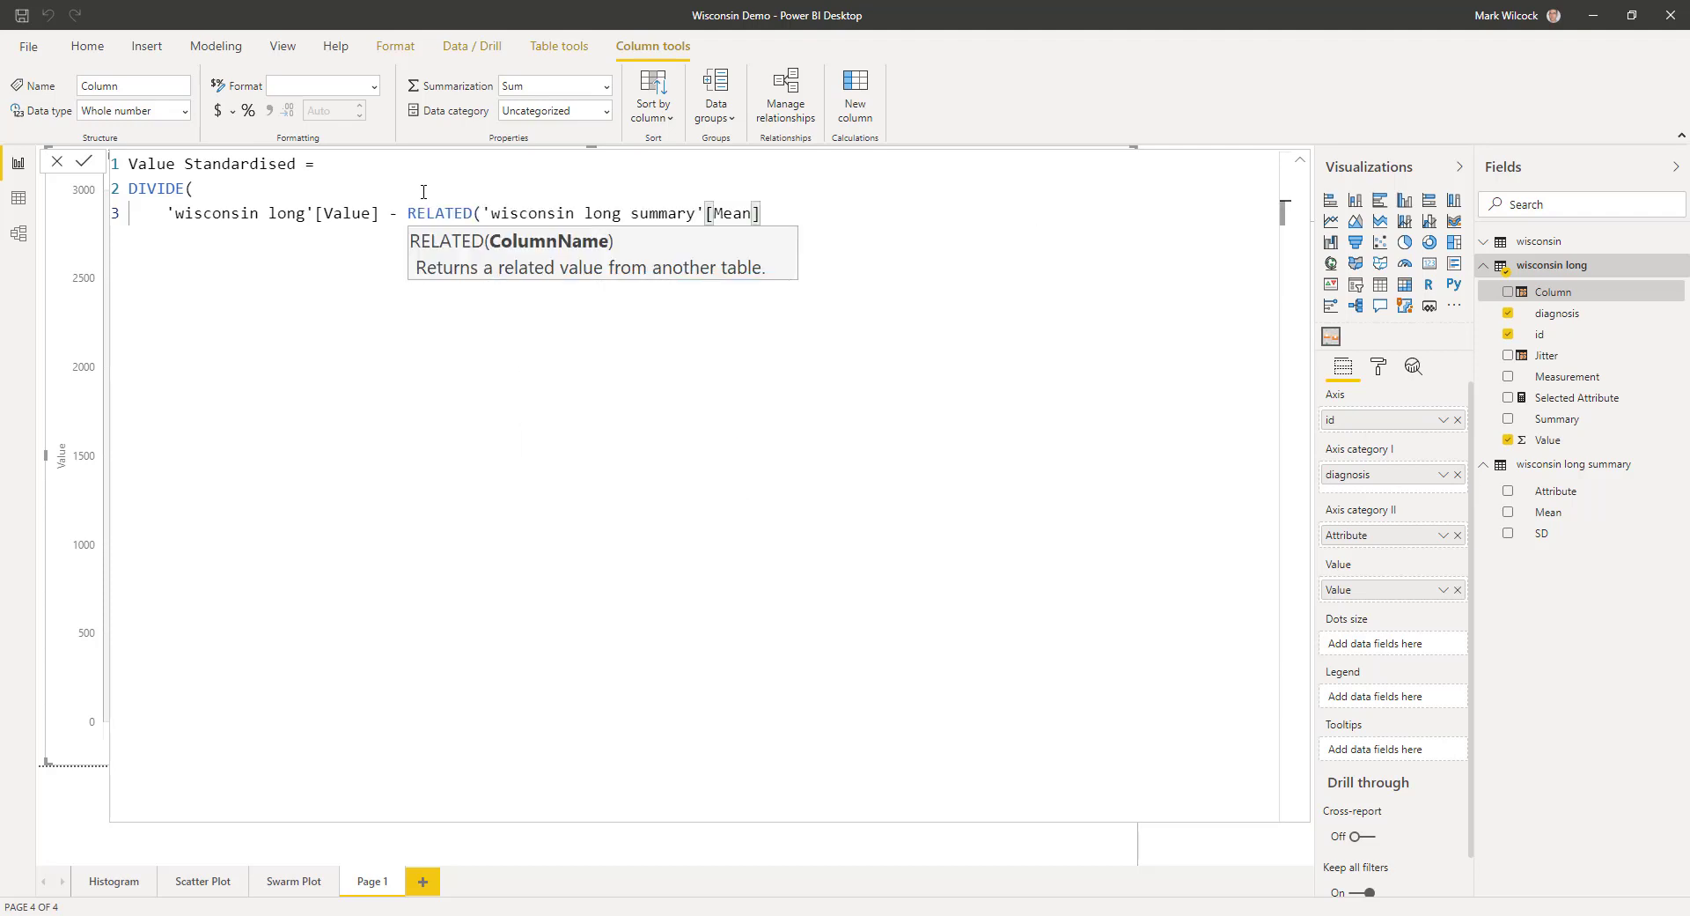
{"action": "type", "text": "),"}
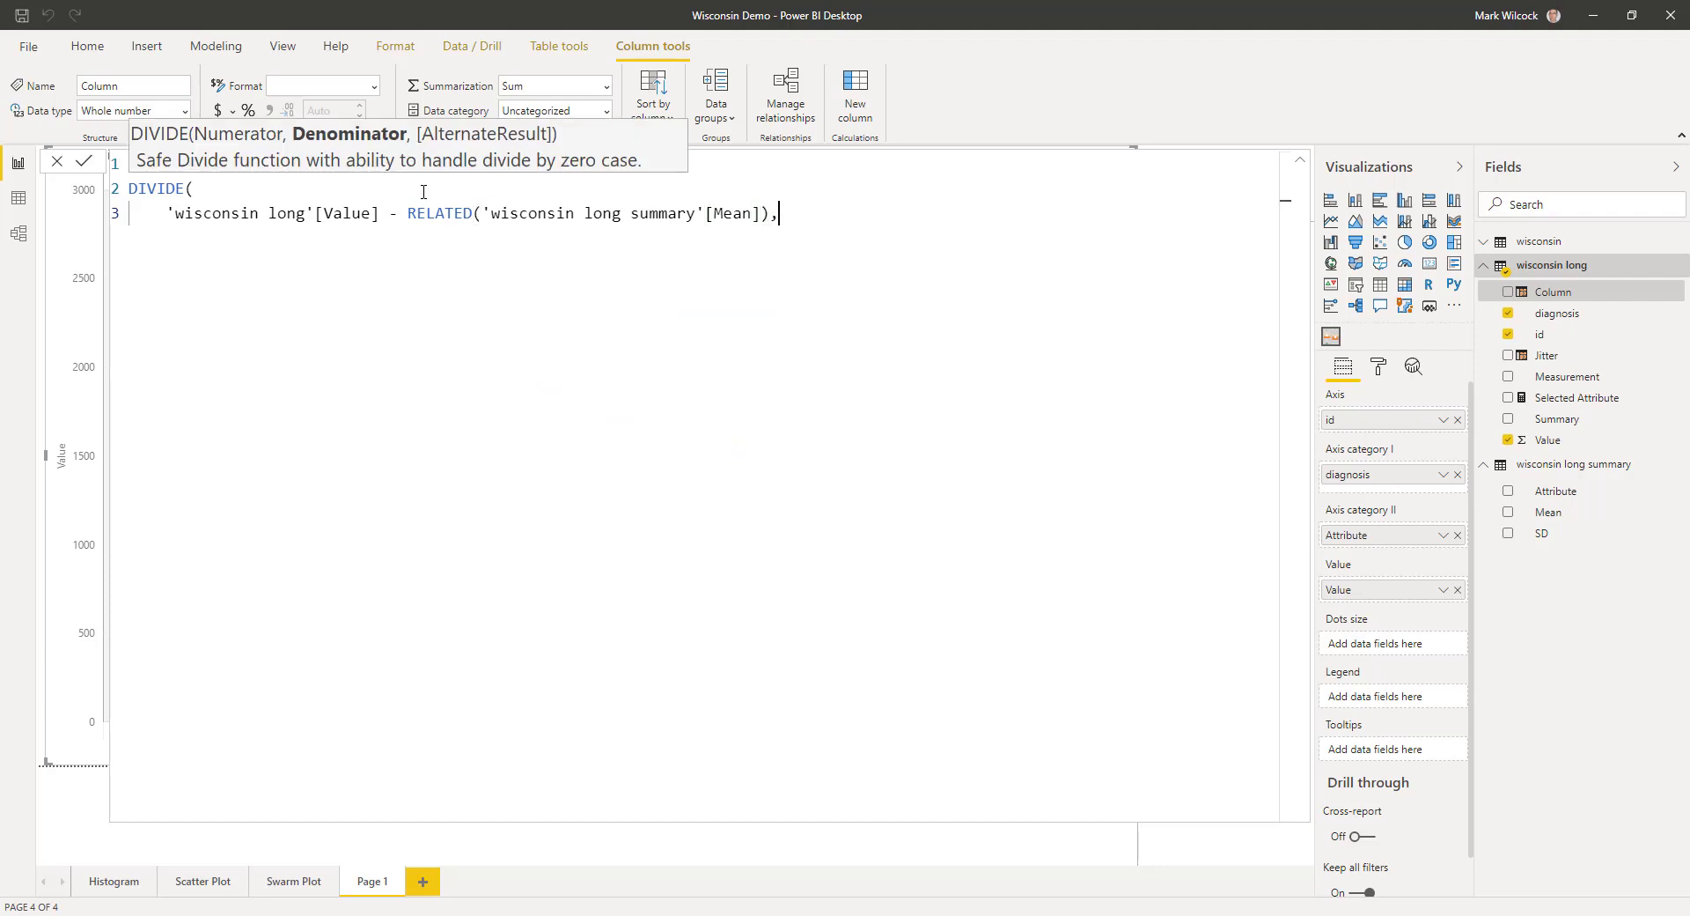
Step: Finish with denominator RELATED SD from the summary table, close DIVIDE, and commit the column
{"action": "key", "text": "shift+Return"}
{"action": "type", "text": "RELATED("}
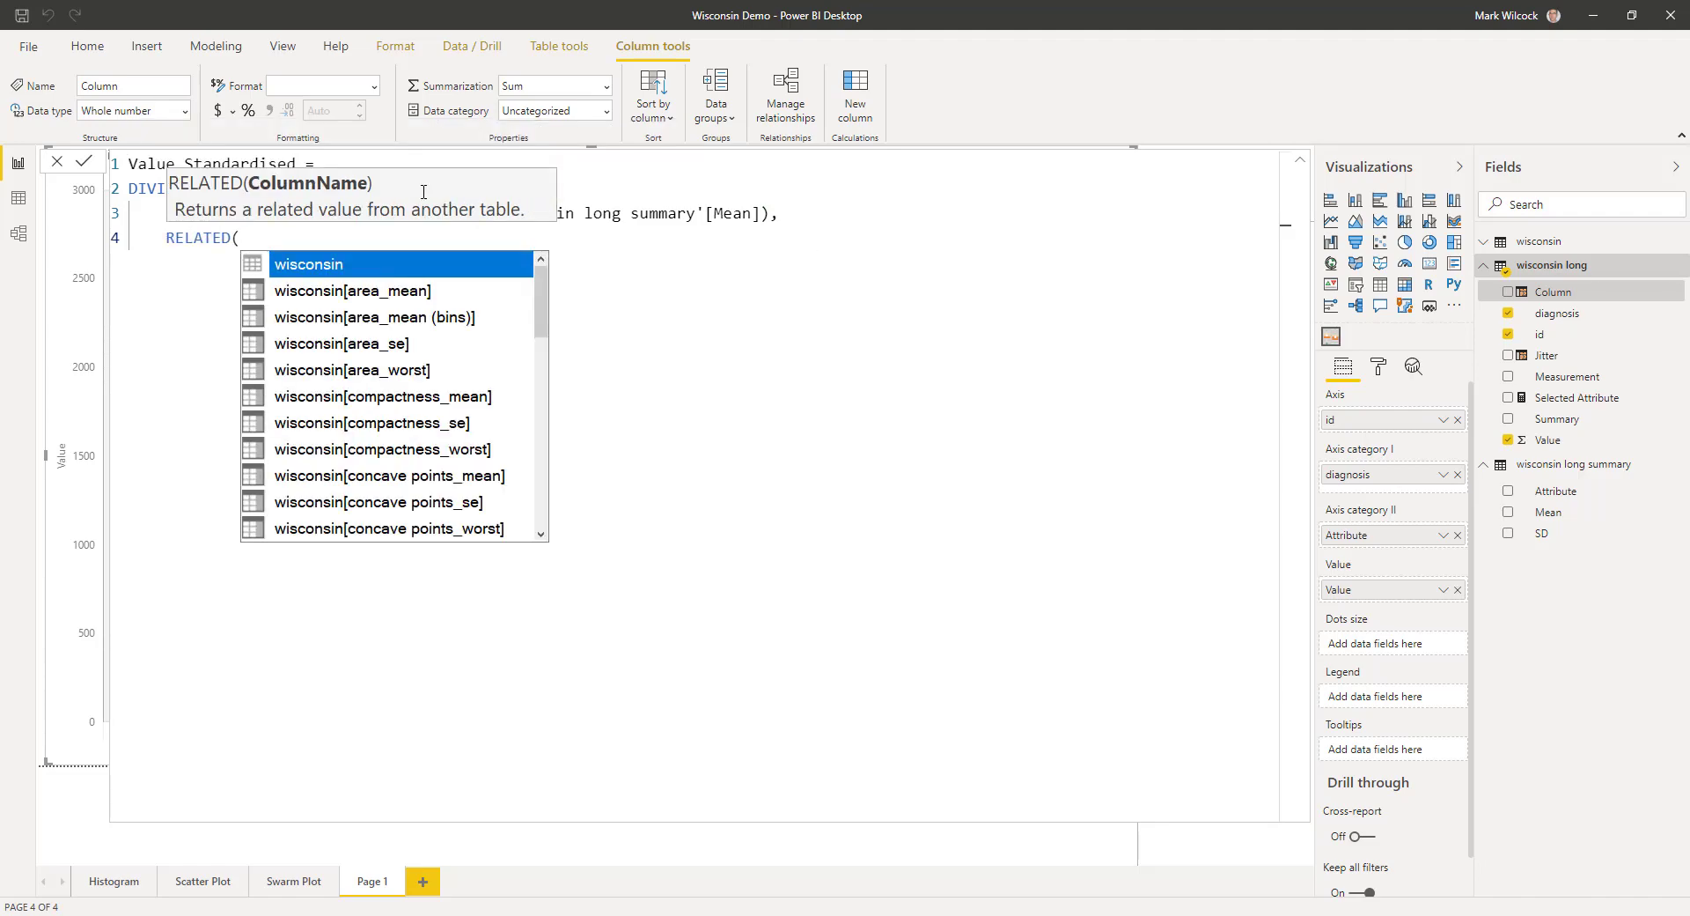
{"action": "type", "text": "wis"}
{"action": "key", "text": "Down"}
{"action": "key", "text": "Down"}
{"action": "key", "text": "Down"}
{"action": "key", "text": "Down"}
{"action": "key", "text": "Down"}
{"action": "key", "text": "Down"}
{"action": "key", "text": "Down"}
{"action": "key", "text": "Down"}
{"action": "key", "text": "Down"}
{"action": "key", "text": "Down"}
{"action": "key", "text": "Down"}
{"action": "key", "text": "Down"}
{"action": "key", "text": "Down"}
{"action": "key", "text": "Down"}
{"action": "key", "text": "Down"}
{"action": "key", "text": "Down"}
{"action": "key", "text": "Down"}
{"action": "key", "text": "Down"}
{"action": "key", "text": "Down"}
{"action": "key", "text": "Down"}
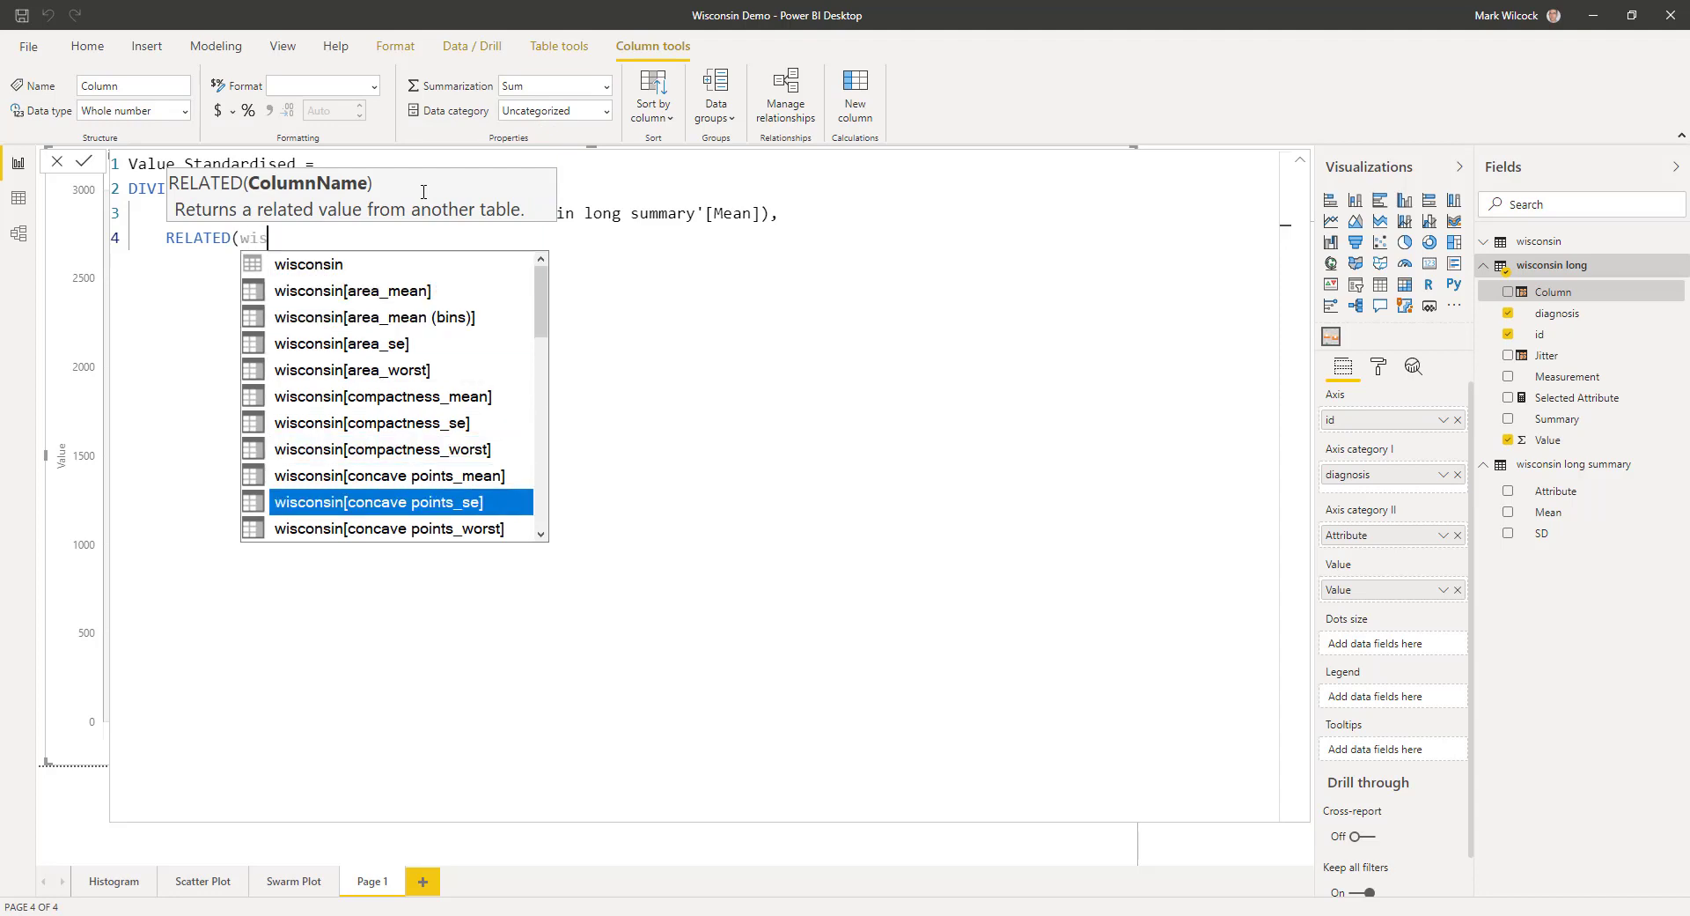
{"action": "key", "text": "Down"}
{"action": "key", "text": "Down"}
{"action": "key", "text": "Down"}
{"action": "key", "text": "Down"}
{"action": "key", "text": "Down"}
{"action": "key", "text": "Down"}
{"action": "key", "text": "Down"}
{"action": "key", "text": "Down"}
{"action": "key", "text": "Down"}
{"action": "key", "text": "Down"}
{"action": "key", "text": "Down"}
{"action": "key", "text": "Down"}
{"action": "key", "text": "Down"}
{"action": "key", "text": "Down"}
{"action": "key", "text": "Down"}
{"action": "key", "text": "Down"}
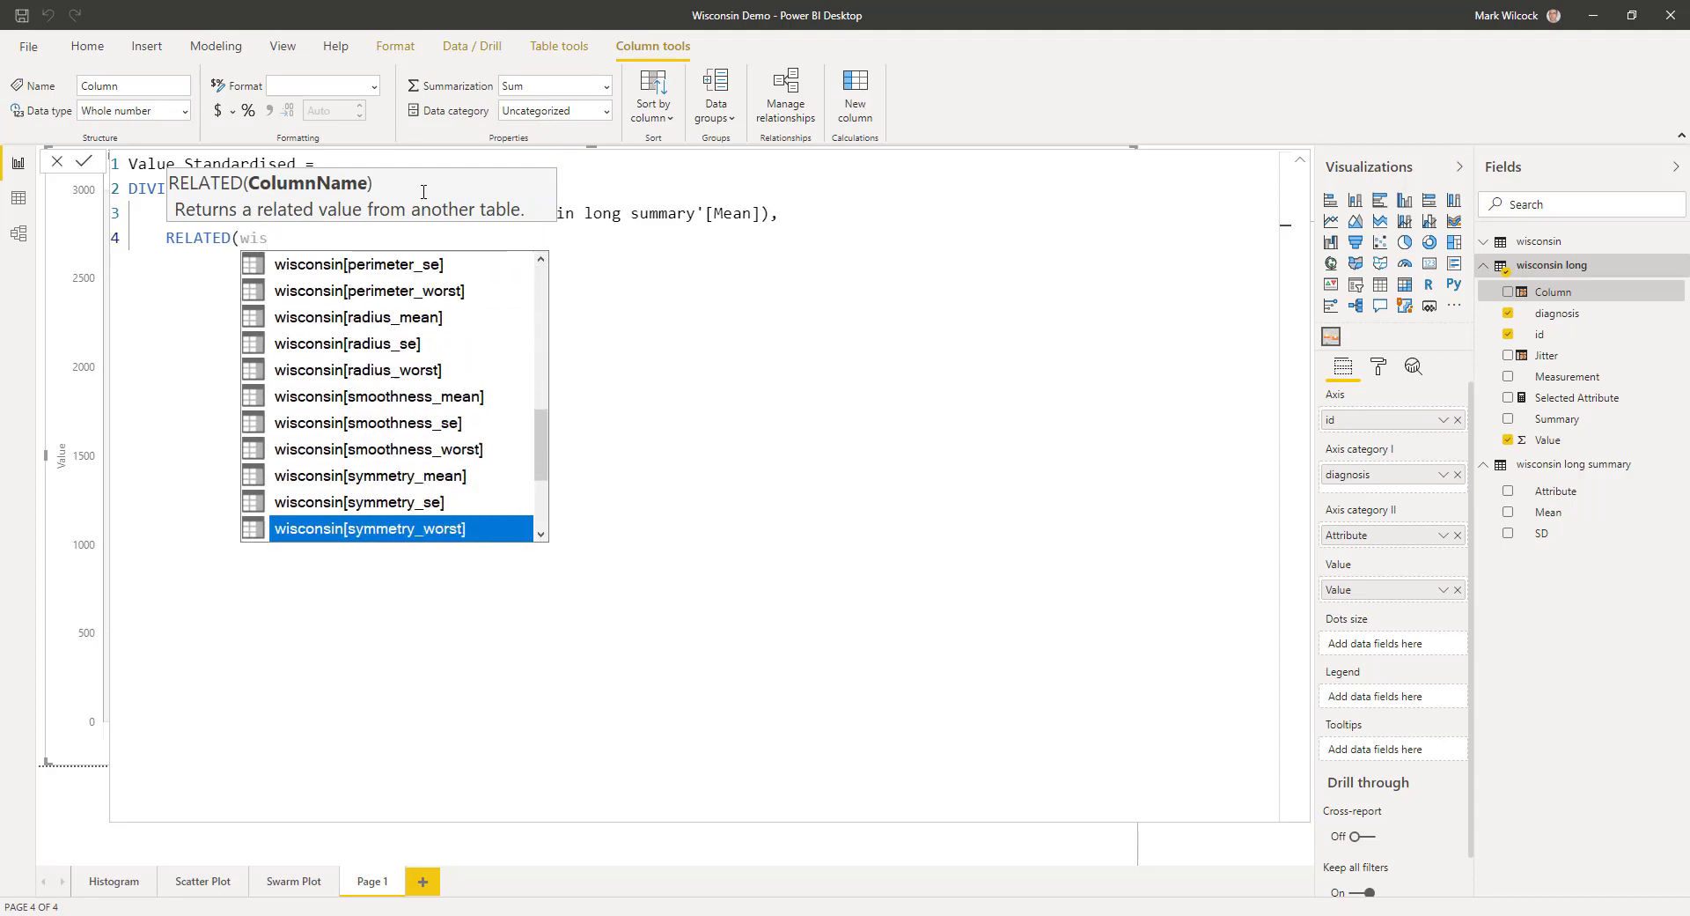
{"action": "key", "text": "Up"}
{"action": "key", "text": "Down"}
{"action": "key", "text": "Tab"}
{"action": "key", "text": "Return"}
{"action": "type", "text": ")"}
{"action": "left_click", "coordinate": [86, 161]}
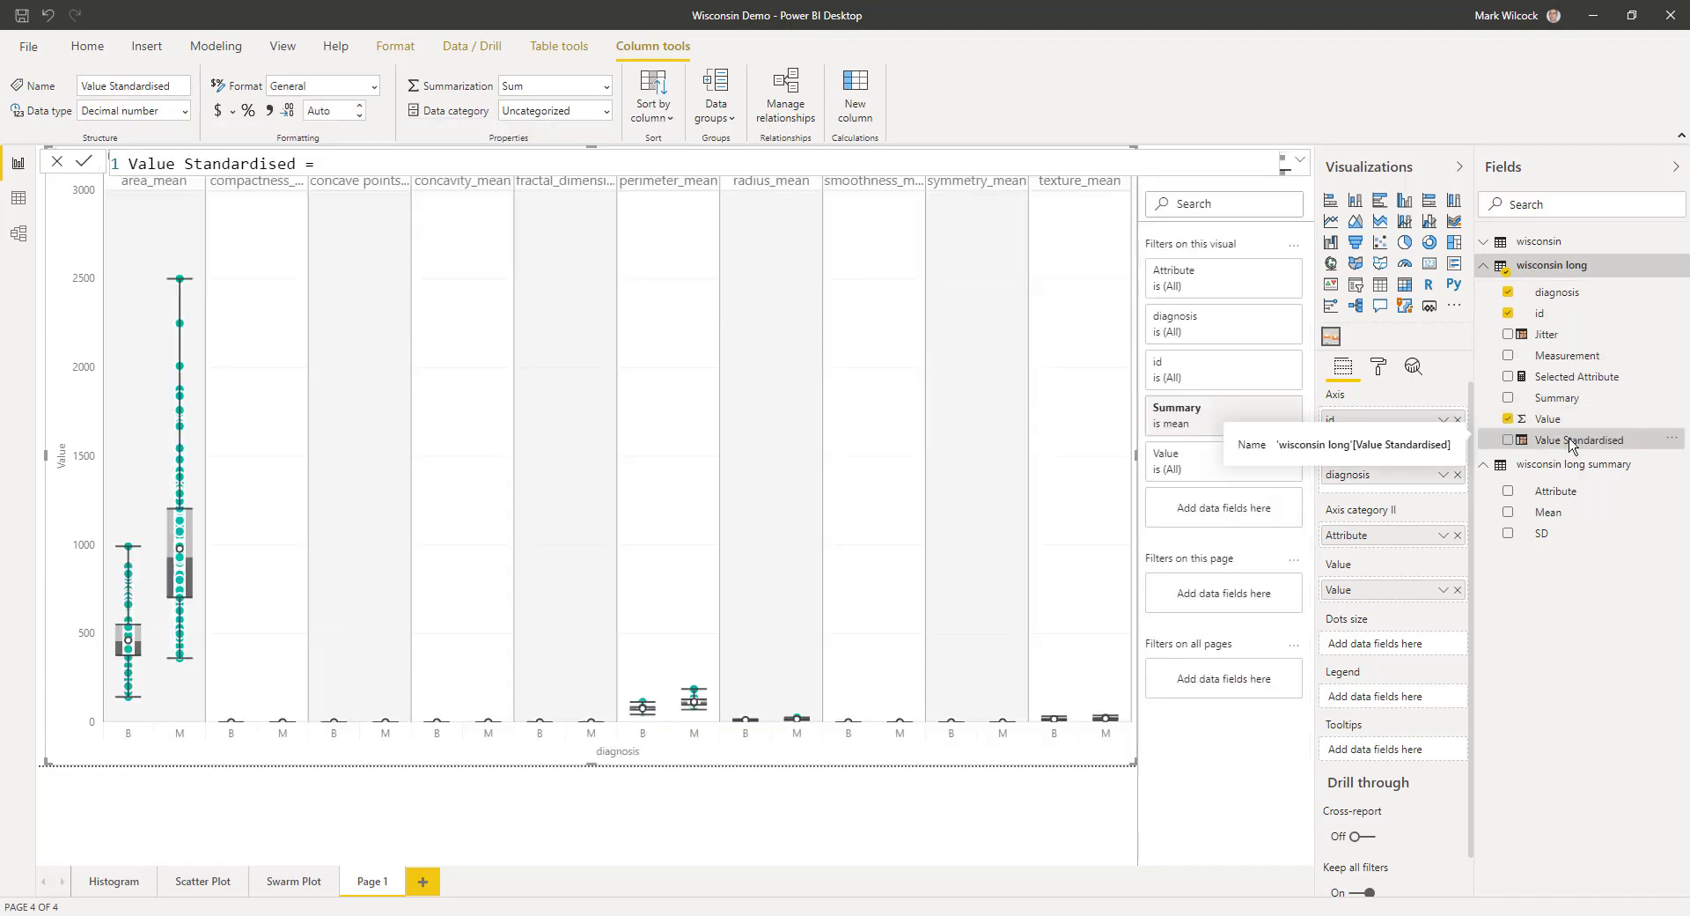
Step: Replace Value with Value Standardised in the swarm plot's Value well
{"action": "left_click_drag", "start_coordinate": [1574, 445], "coordinate": [1416, 592]}
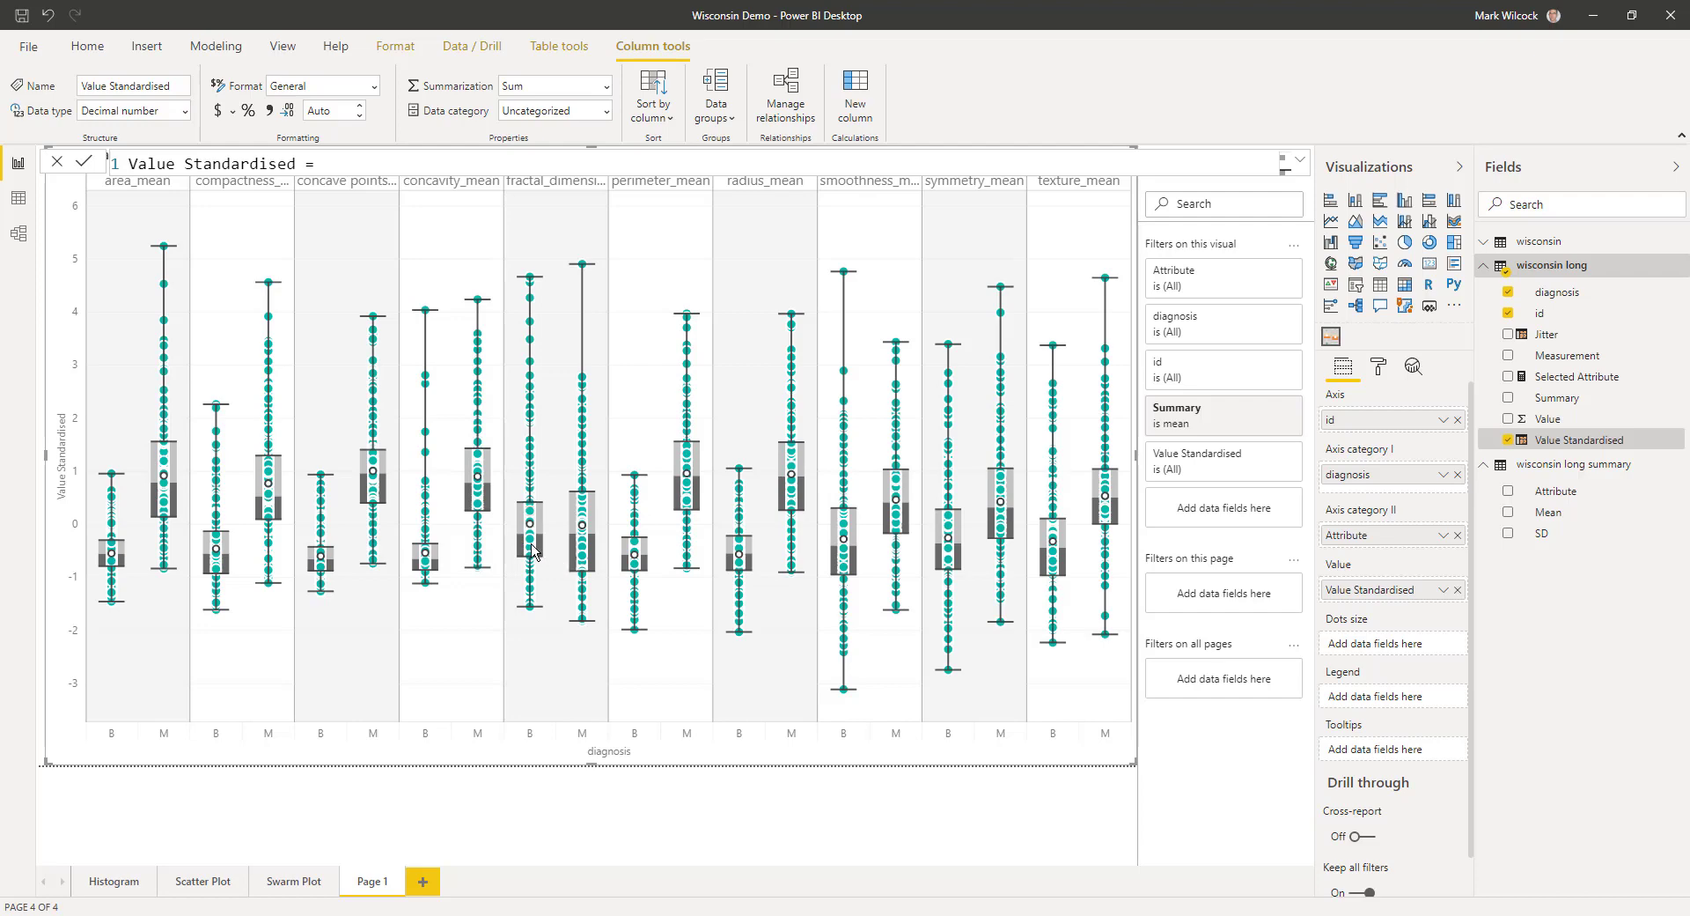
{"action": "mouse_move", "coordinate": [577, 540]}
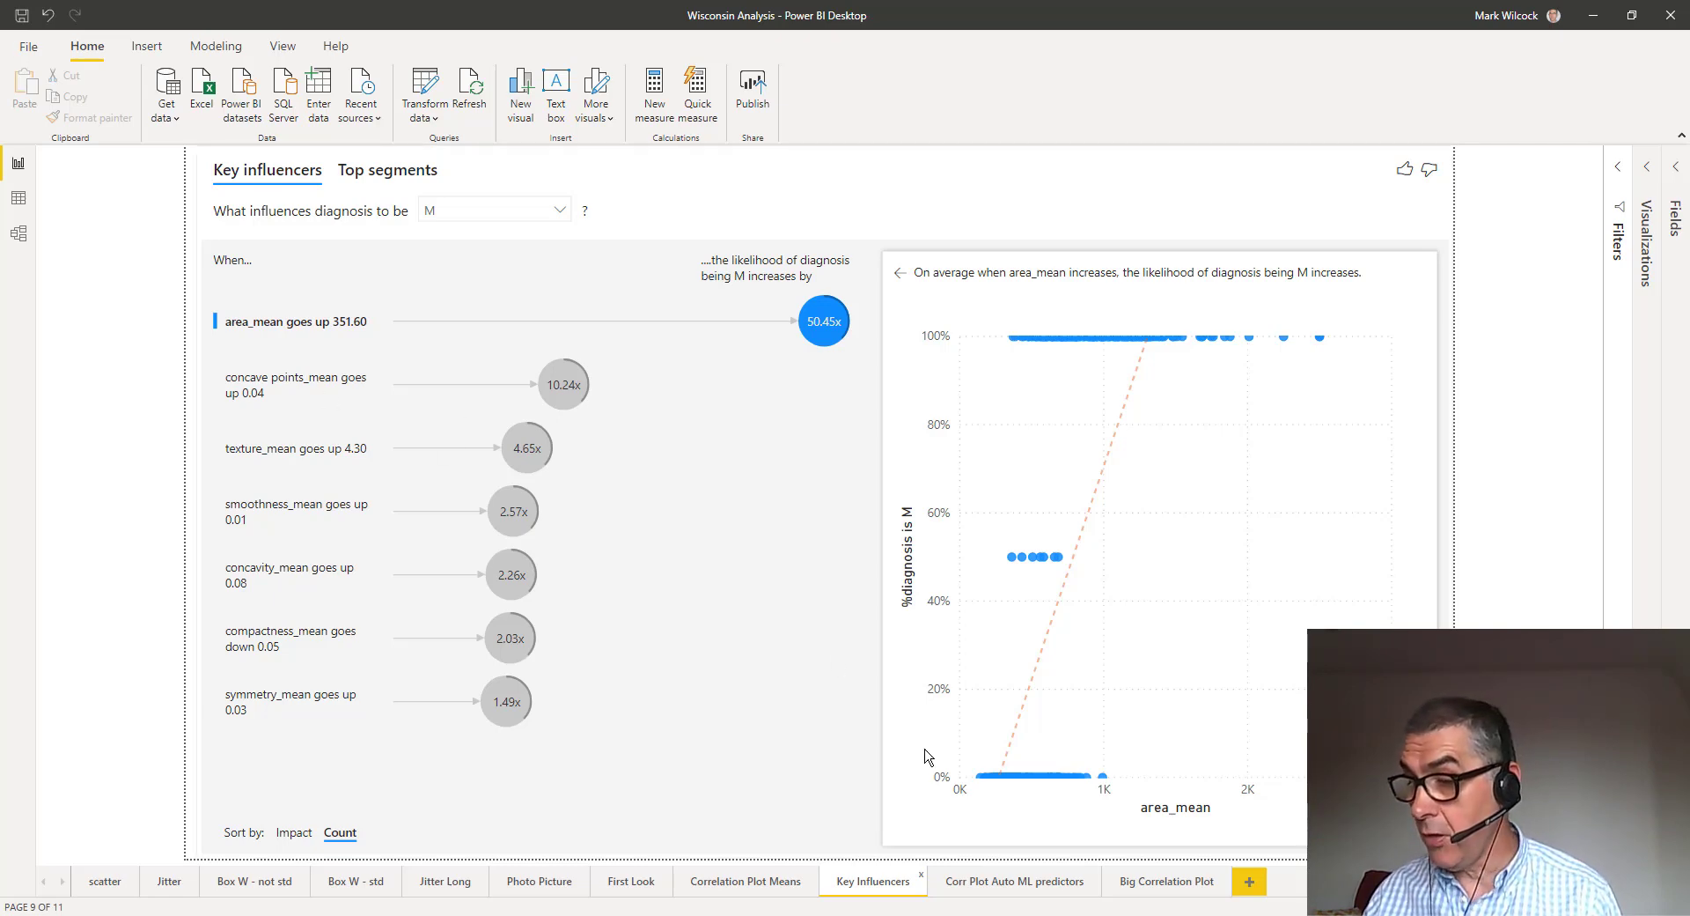
Step: Switch to the Corr Plot Auto ML predictors page of Wisconsin Analysis
{"action": "left_click", "coordinate": [994, 888]}
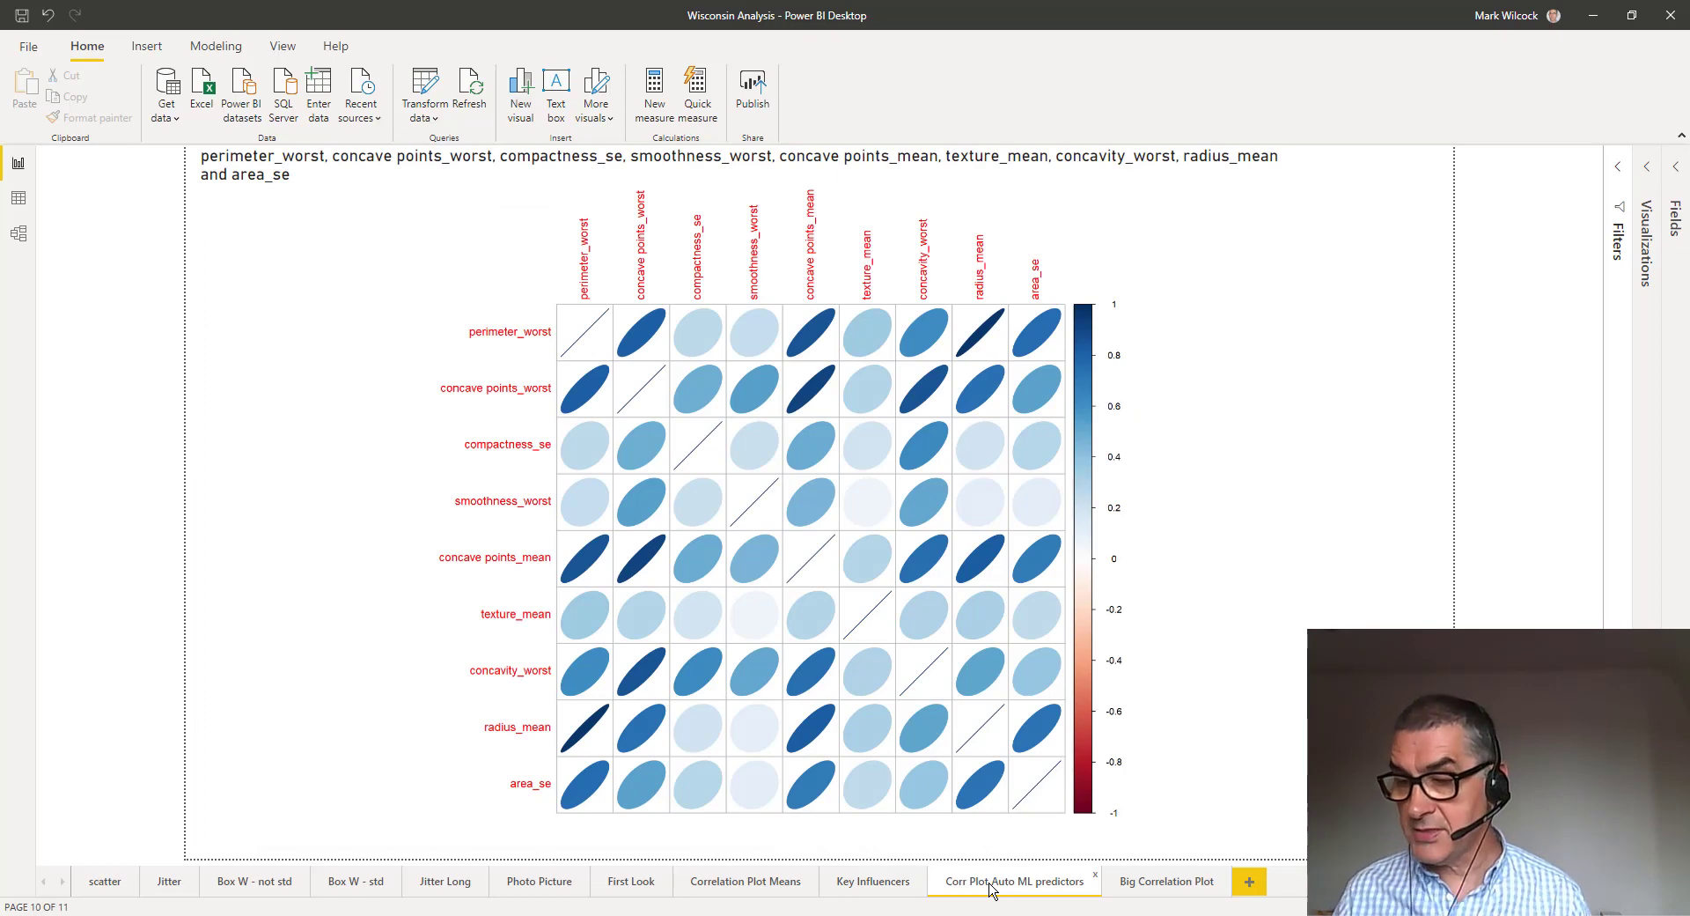
Step: Switch to the browser's Wisconsin Prediction model training report in Power BI service
{"action": "key", "text": "alt+Tab"}
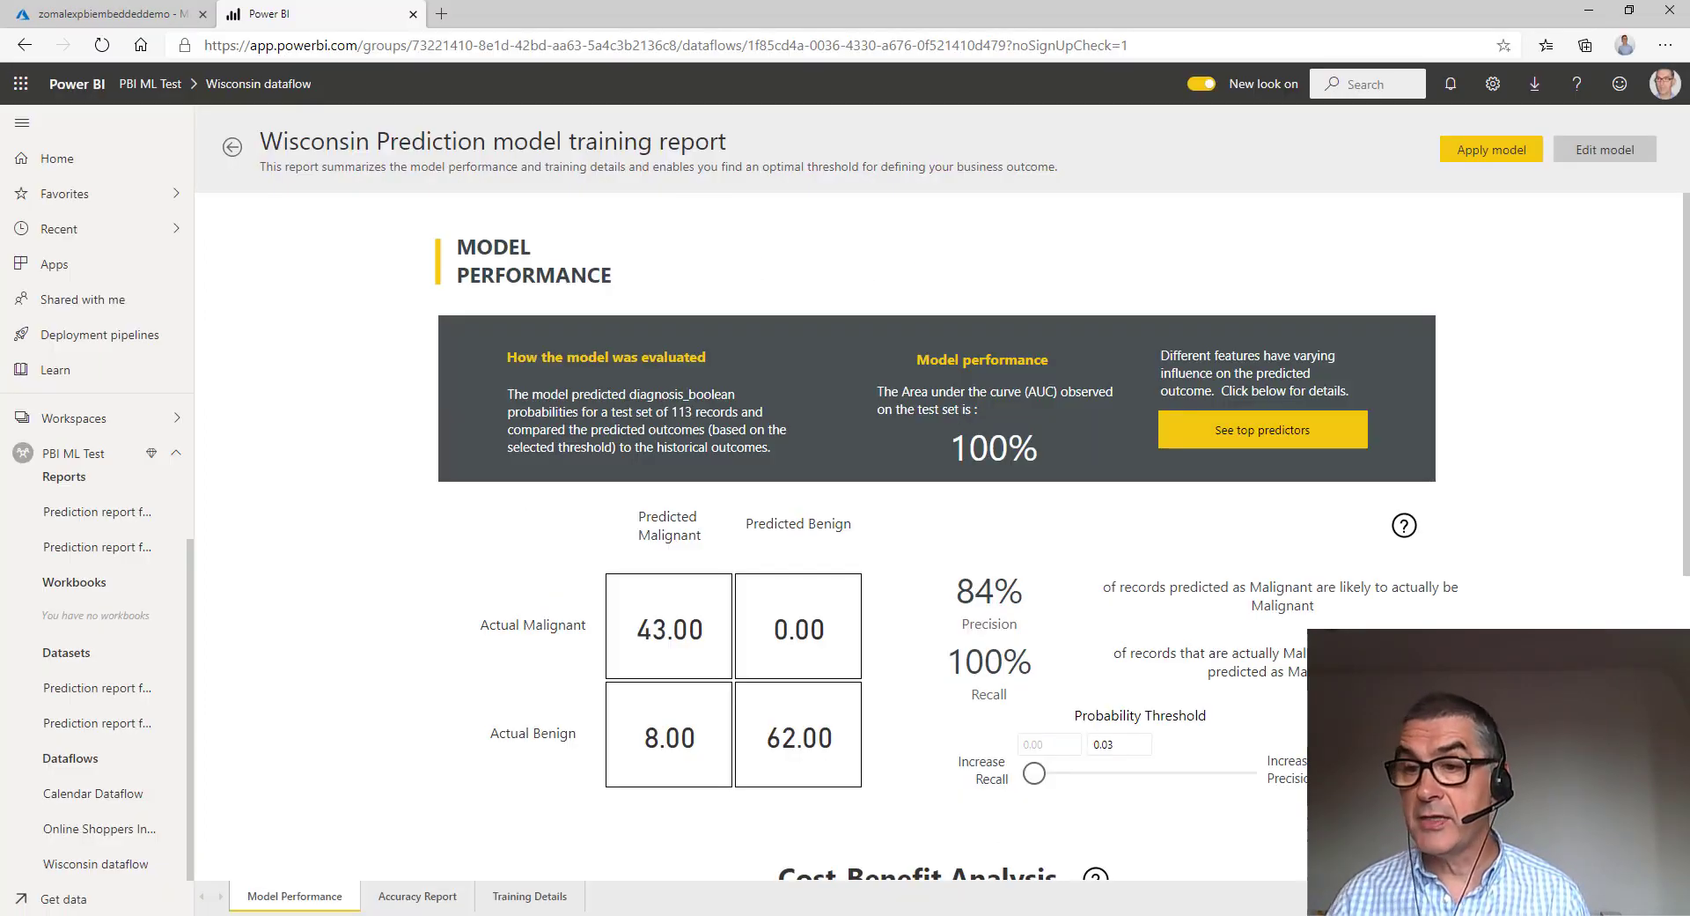